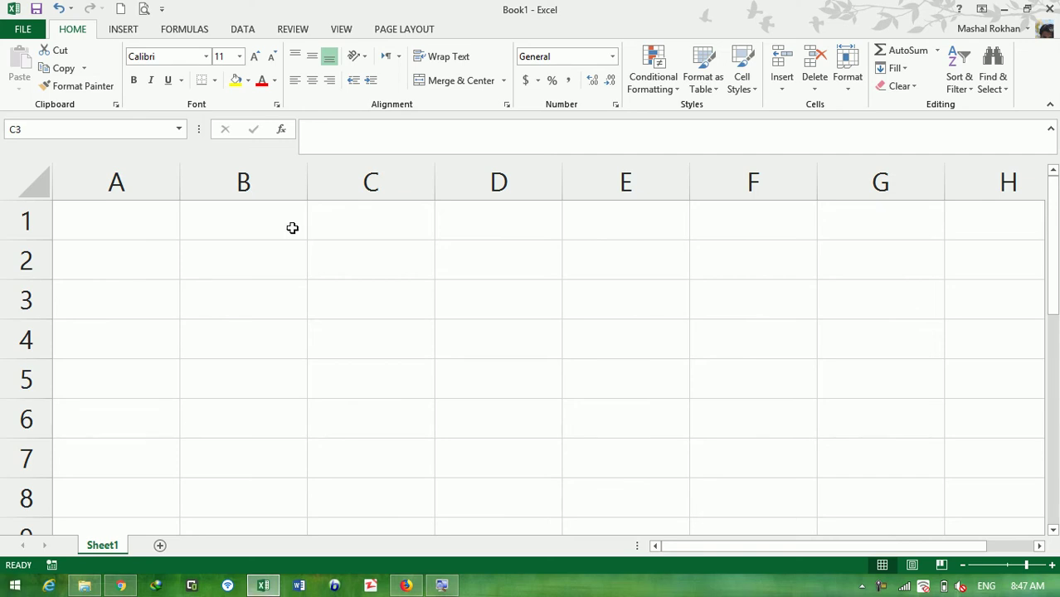
- Enter the headings Name, Class, C++, MOS, ICT and Total across row 1
left_click(133, 218)
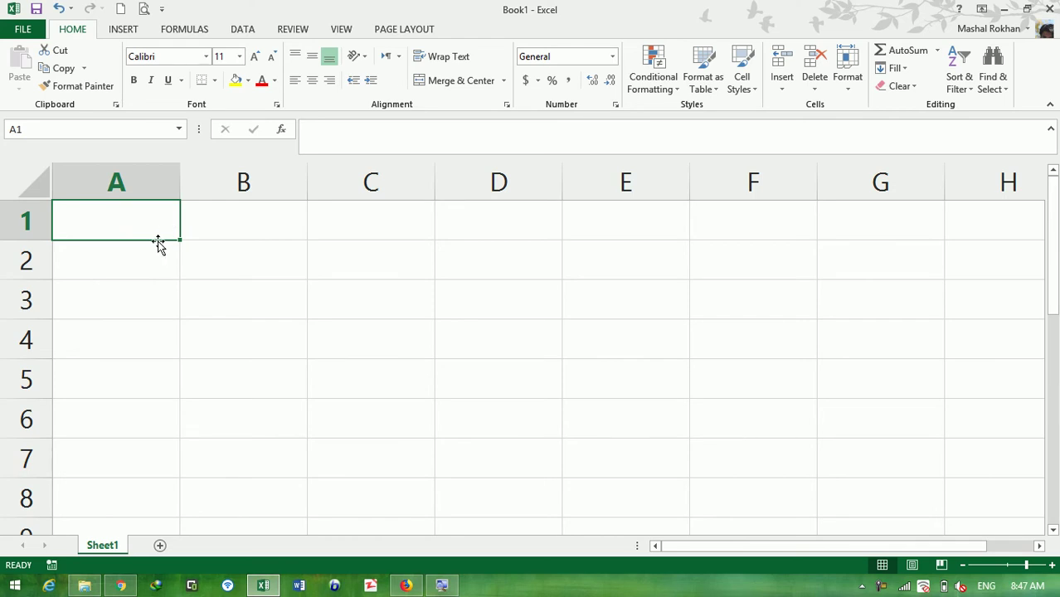
type("NM")
key("BackSpace")
type("ame")
key("Tab")
type("Class")
key("Tab")
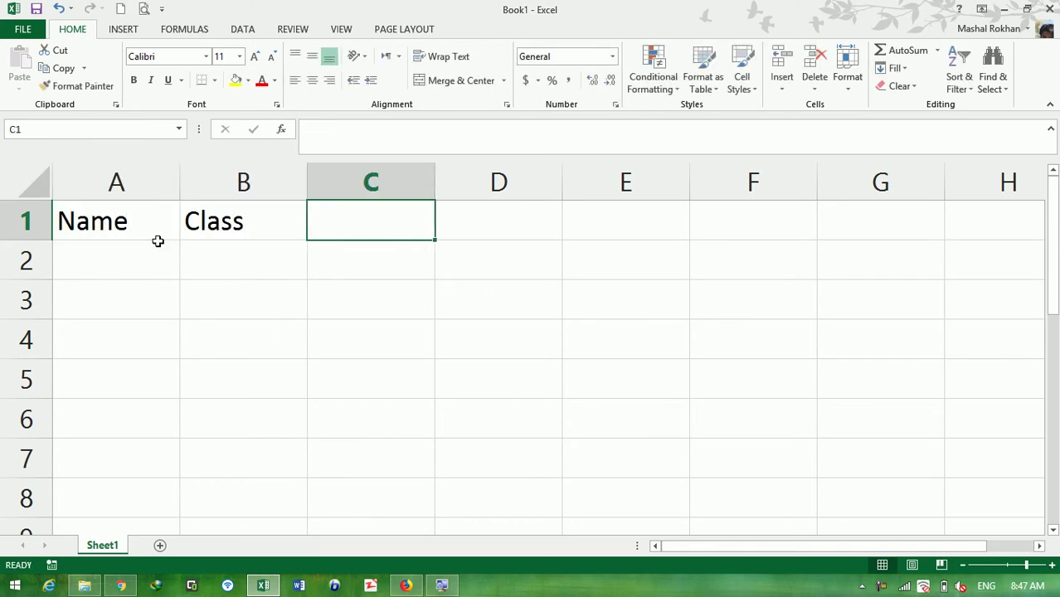
type("C++")
key("Tab")
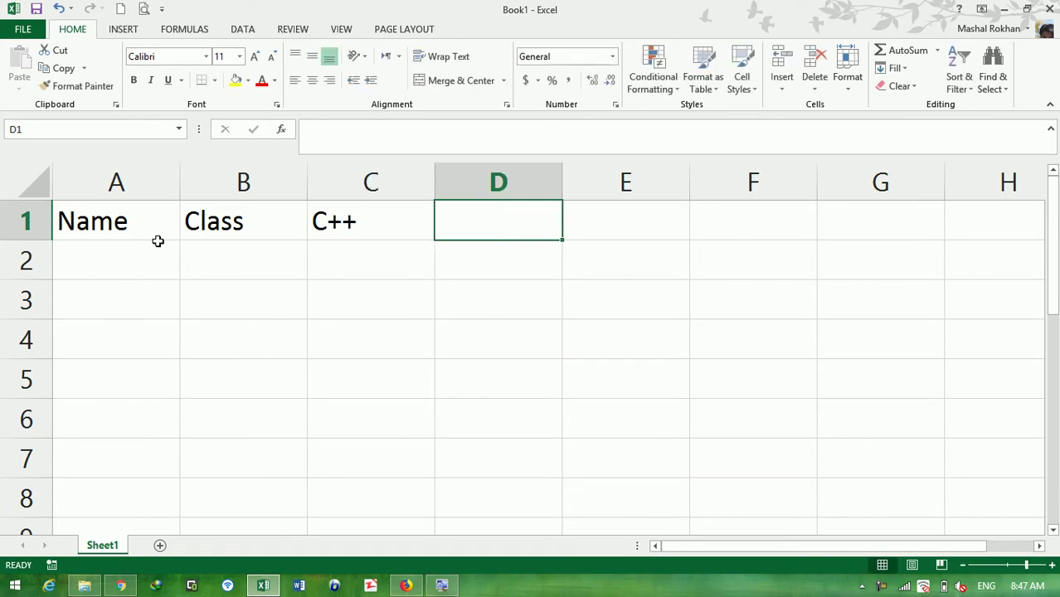
type("MOS")
key("Tab")
type("ICT")
key("ctrl+Return")
key("Tab")
type("Total")
- List the students Ali, Javid, Khalid, Mohsin and Shafiq down column A from A2
left_click(159, 246)
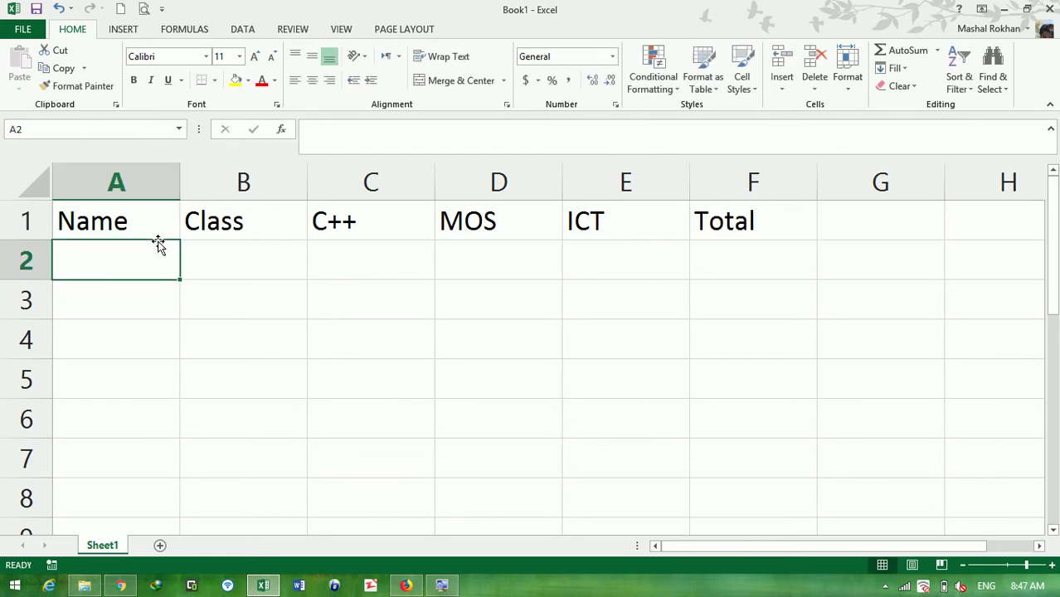
type("Ali")
key("Return")
type("Javi")
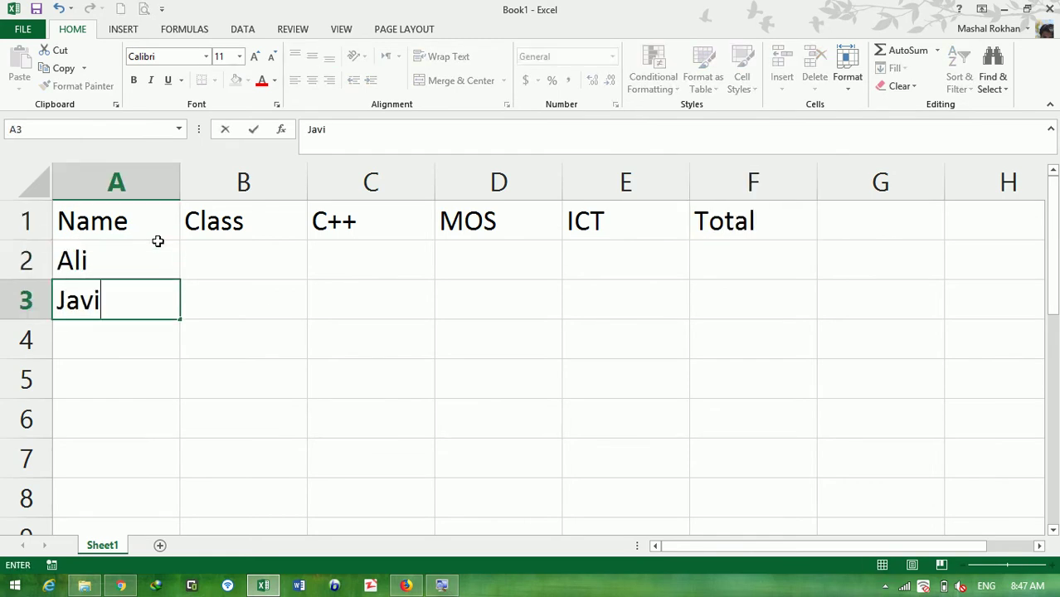
type("d")
key("Return")
type("Khalid")
key("Return")
type("M")
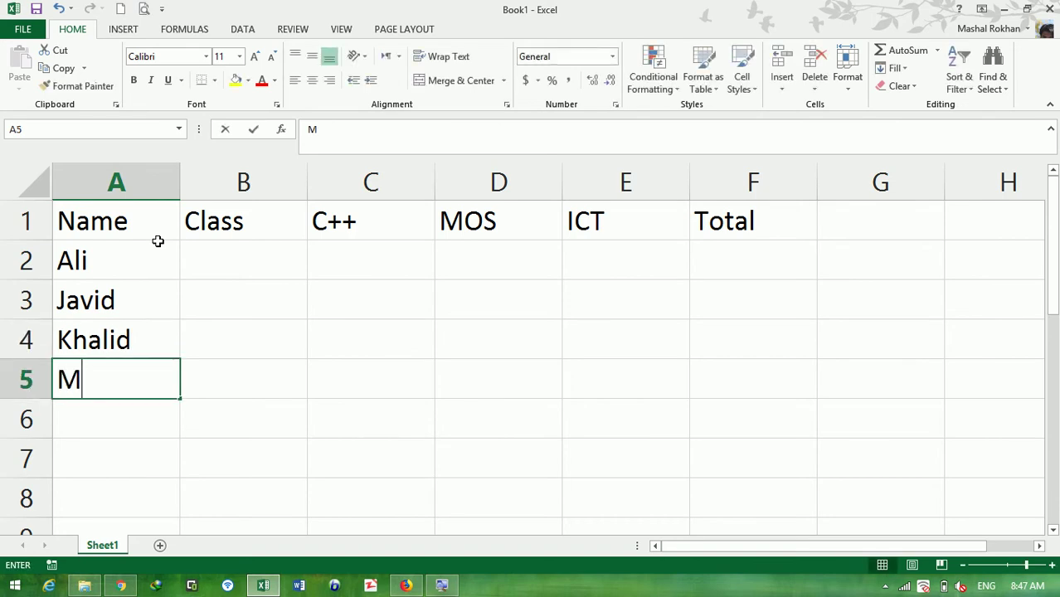
type("ohsin")
key("Return")
type("Shafiq")
key("Tab")
key("Up")
key("Up")
key("Up")
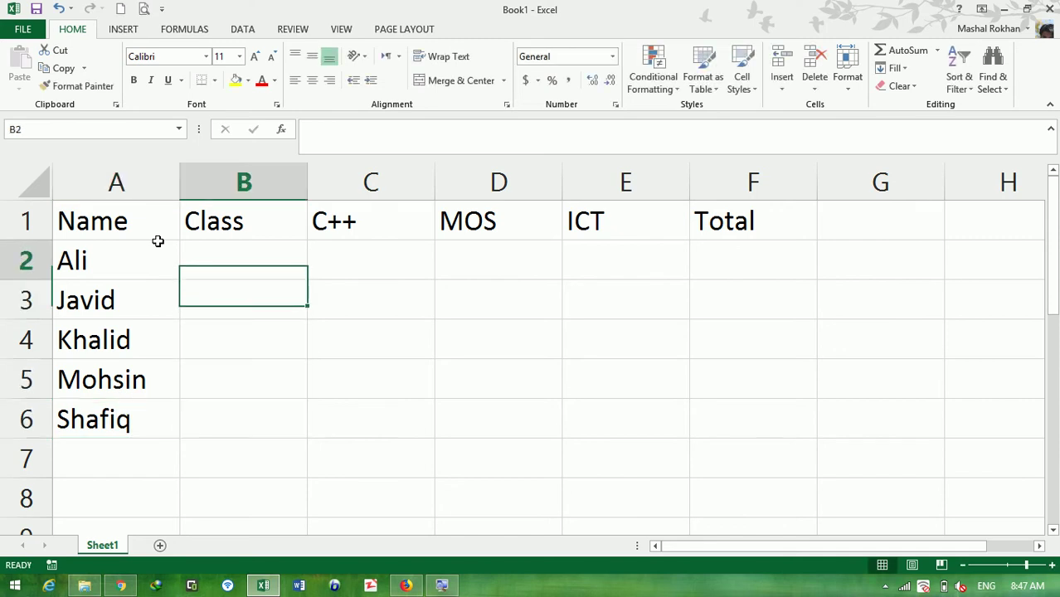
- Fill the Class column with 14 for all five students
type("14")
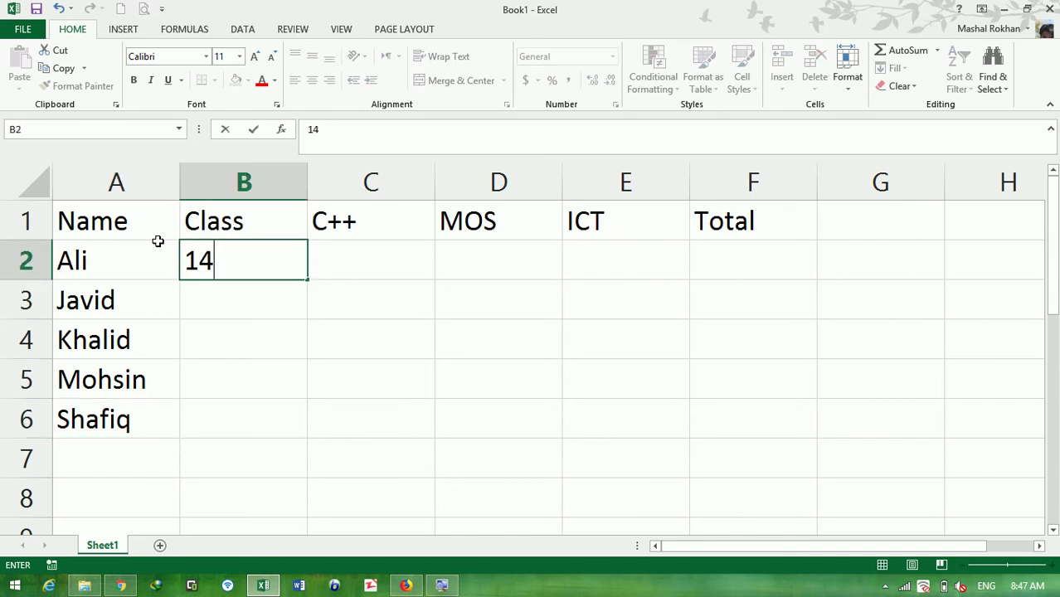
key("shift+Down")
key("shift+Down")
key("shift+Down")
key("shift+Down")
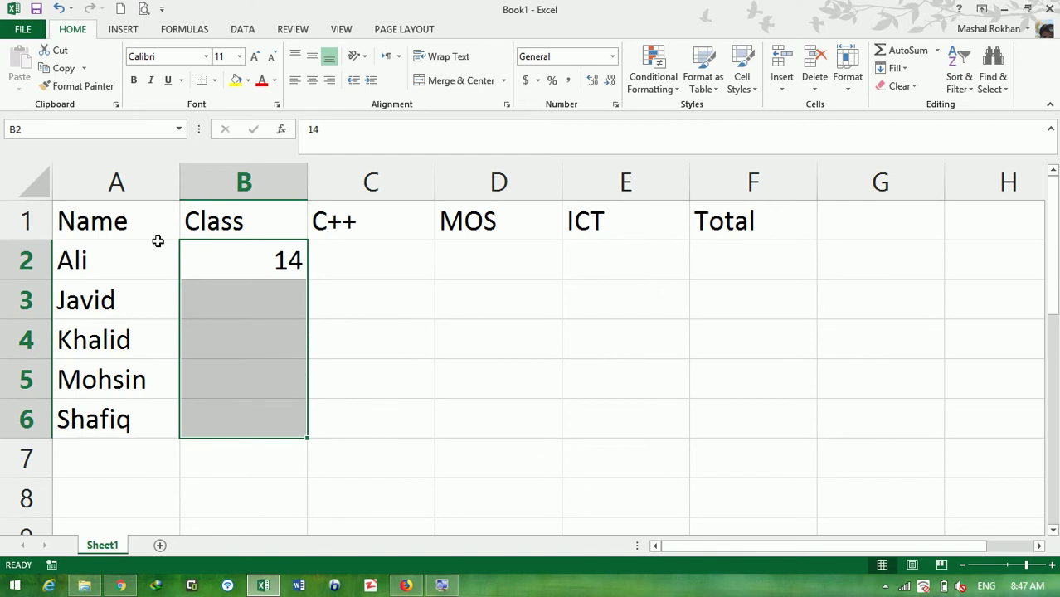
key("ctrl+d")
key("Right")
- Enter =RANDBETWEEN(55,100) in C2 and fill it down for every student
type("=rand")
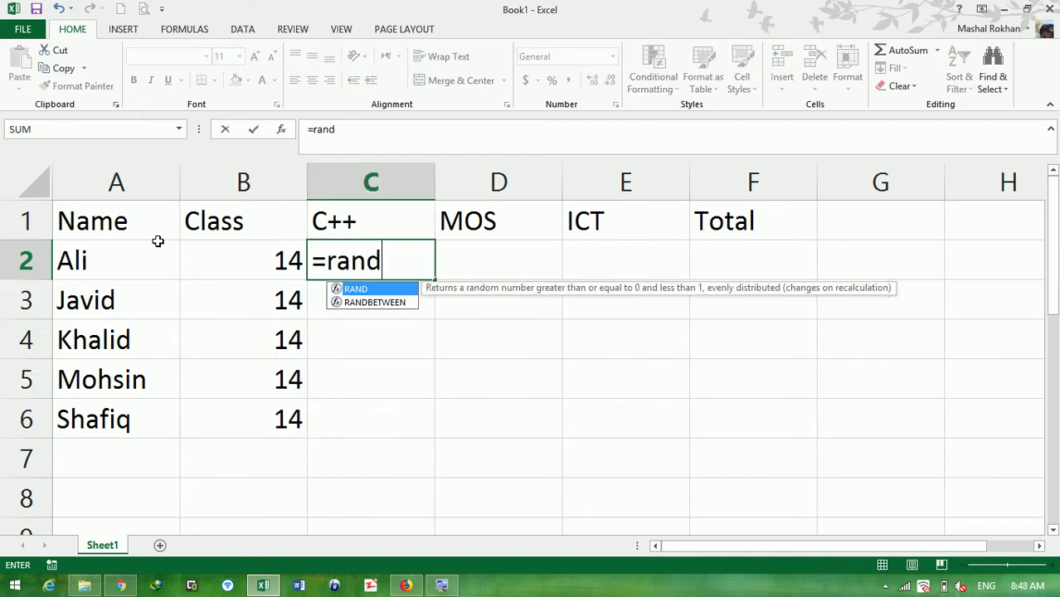
type("b")
key("Tab")
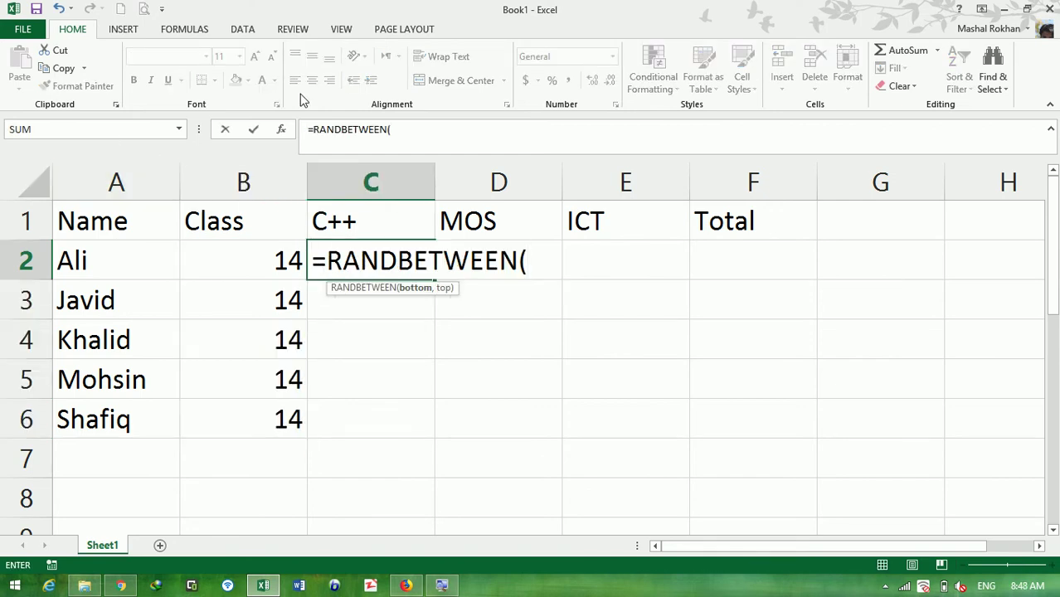
type("55,100)")
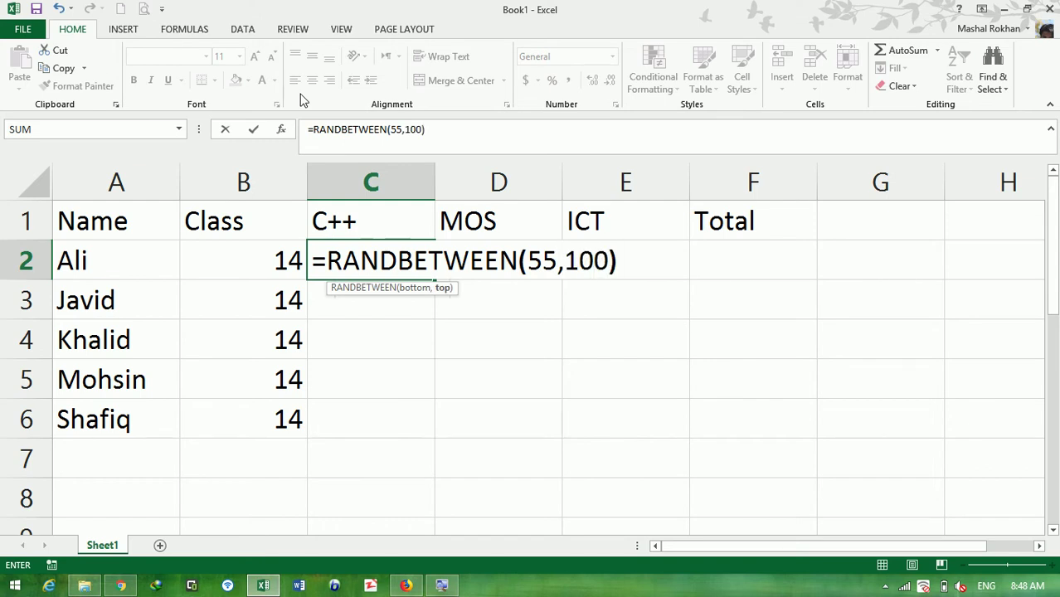
key("Return")
key("Up")
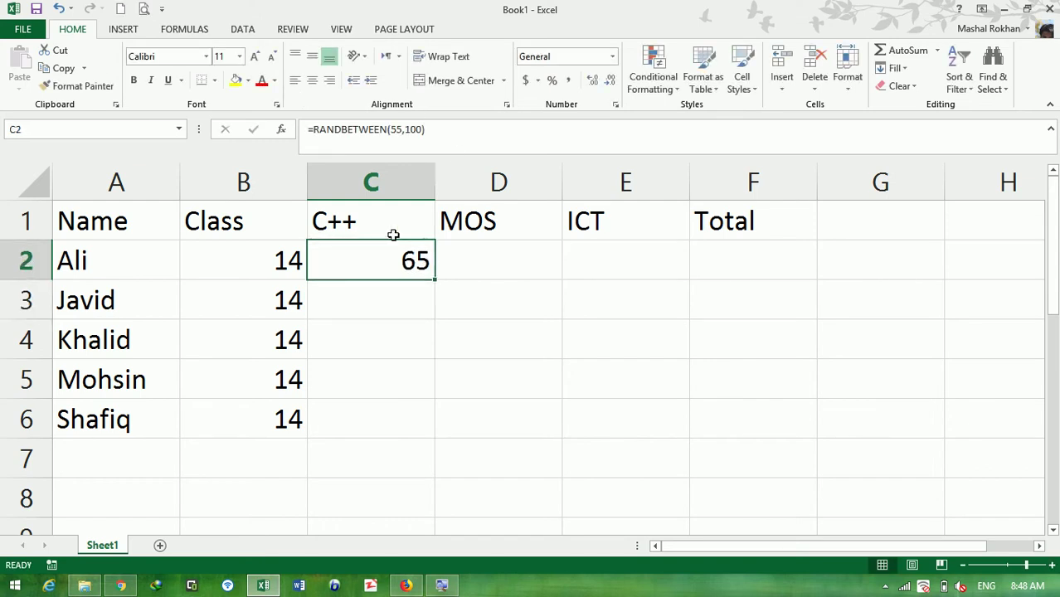
double_click(433, 280)
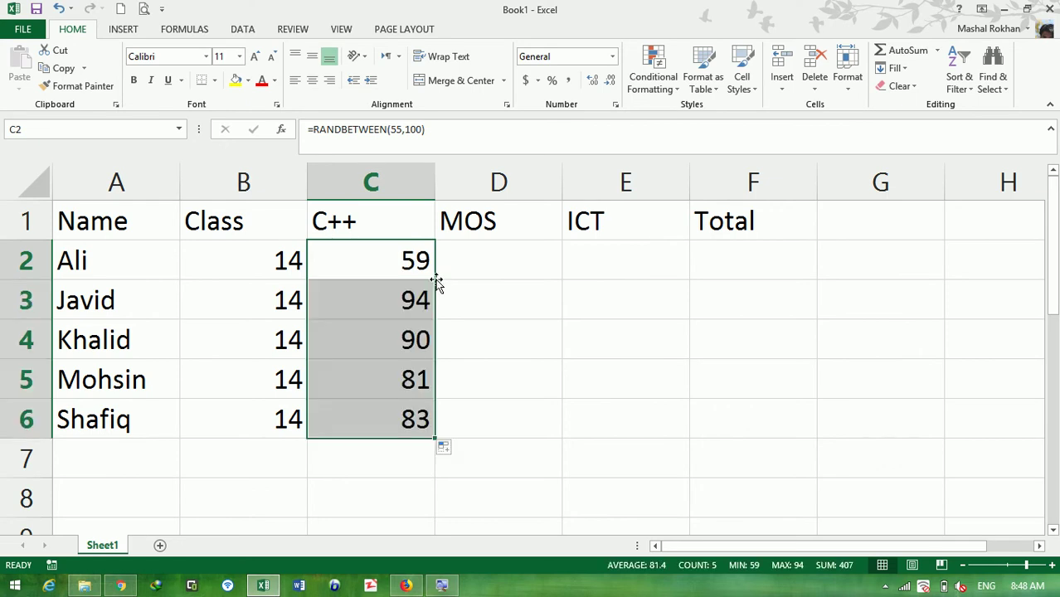
- Copy the random-mark formulas into MOS and ICT, keep Total empty, and copy C2:E6
key("ctrl+c")
key("Right")
key("ctrl+v")
key("Right")
key("ctrl+v")
key("Right")
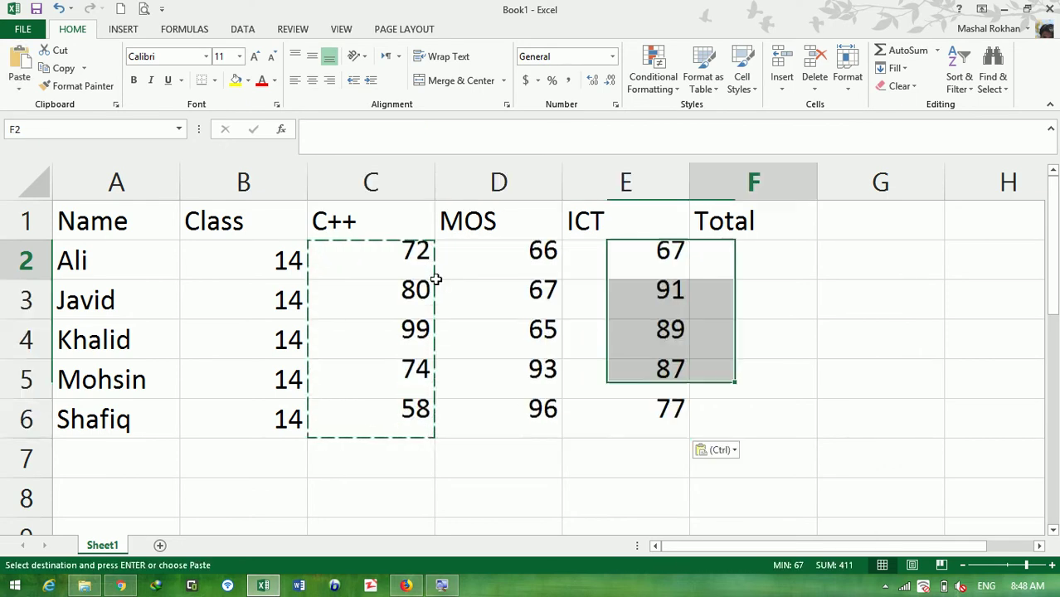
key("ctrl+v")
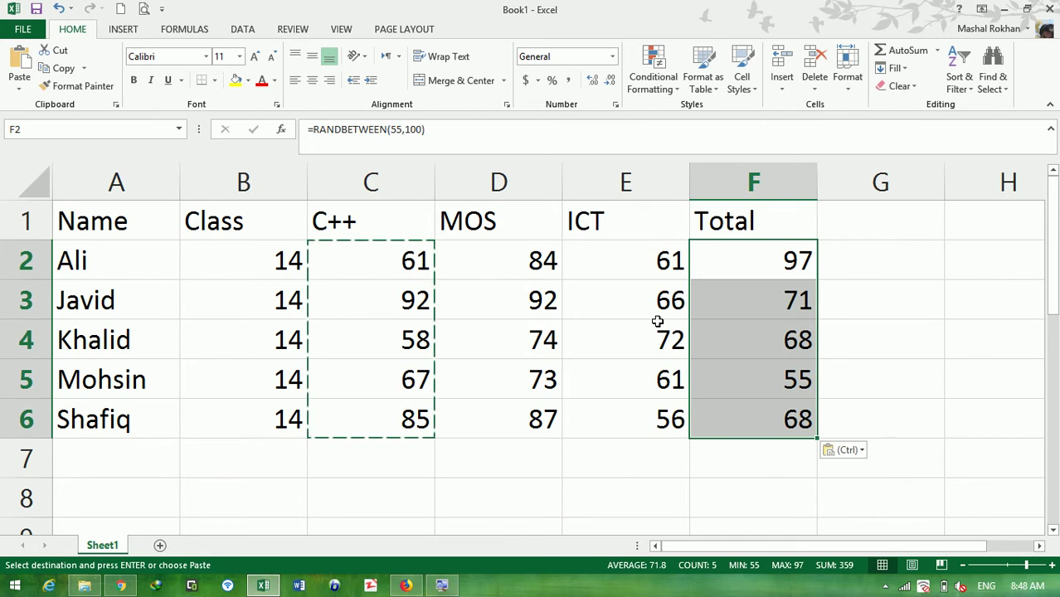
key("Delete")
left_click_drag(362, 287, 727, 463)
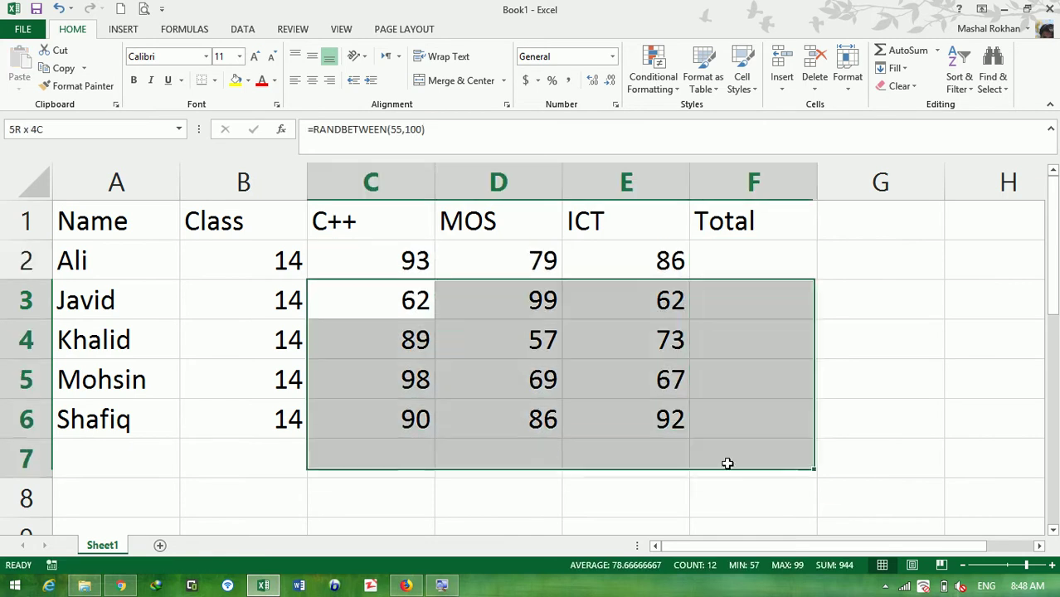
left_click_drag(369, 261, 627, 415)
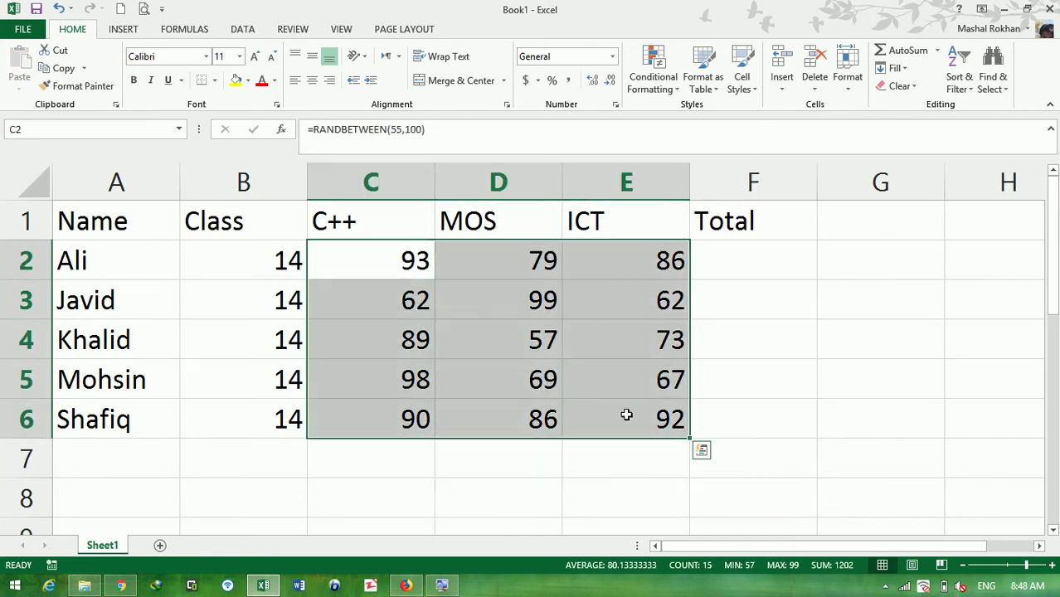
key("ctrl+c")
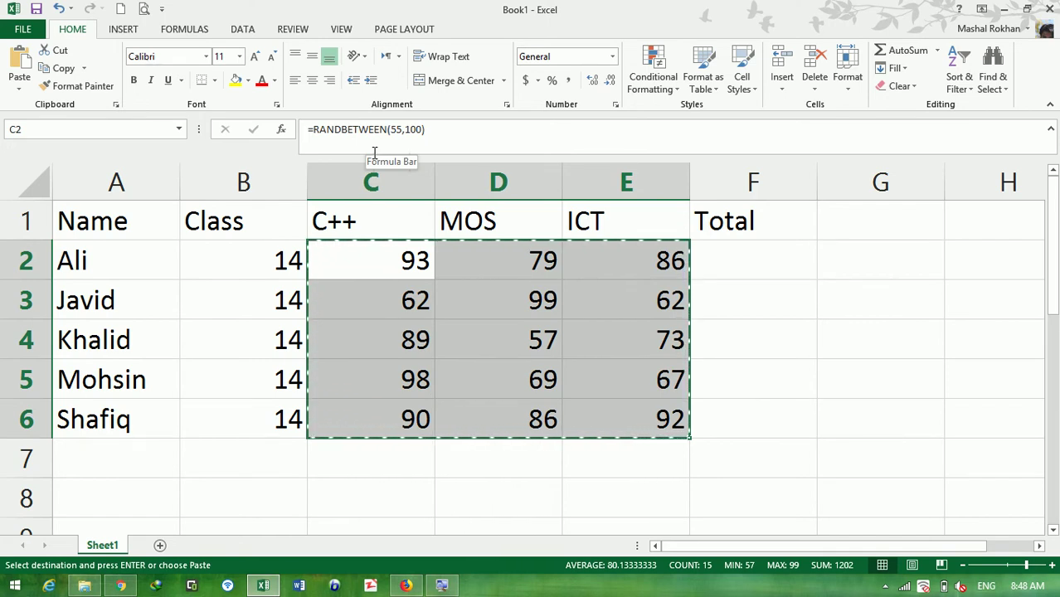
- Paste C2:E6 back onto itself as Values only, fixing the marks (C2 becomes 93)
left_click(388, 265)
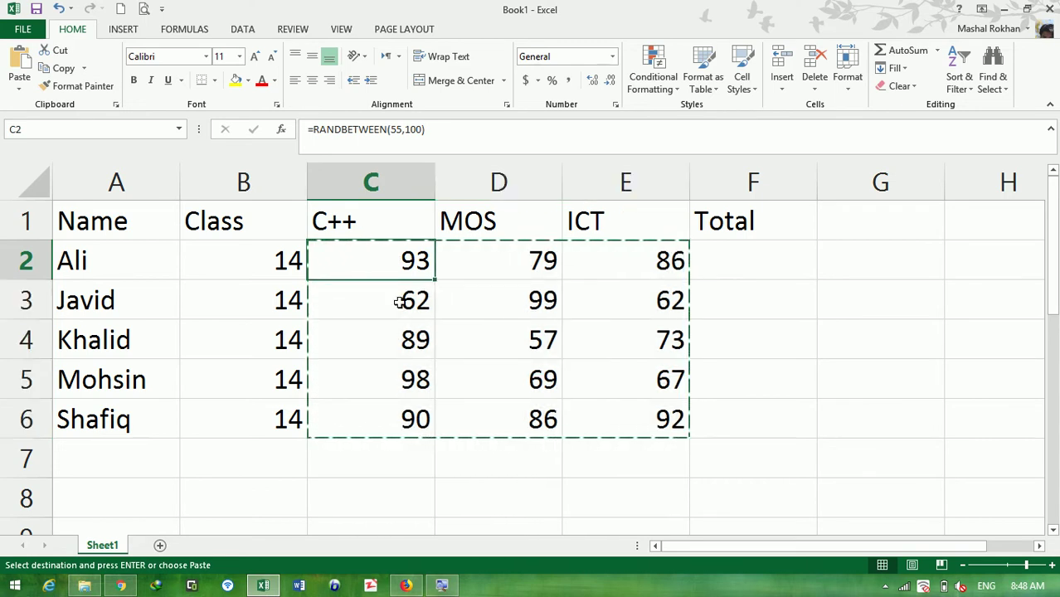
left_click(398, 306)
left_click(396, 332)
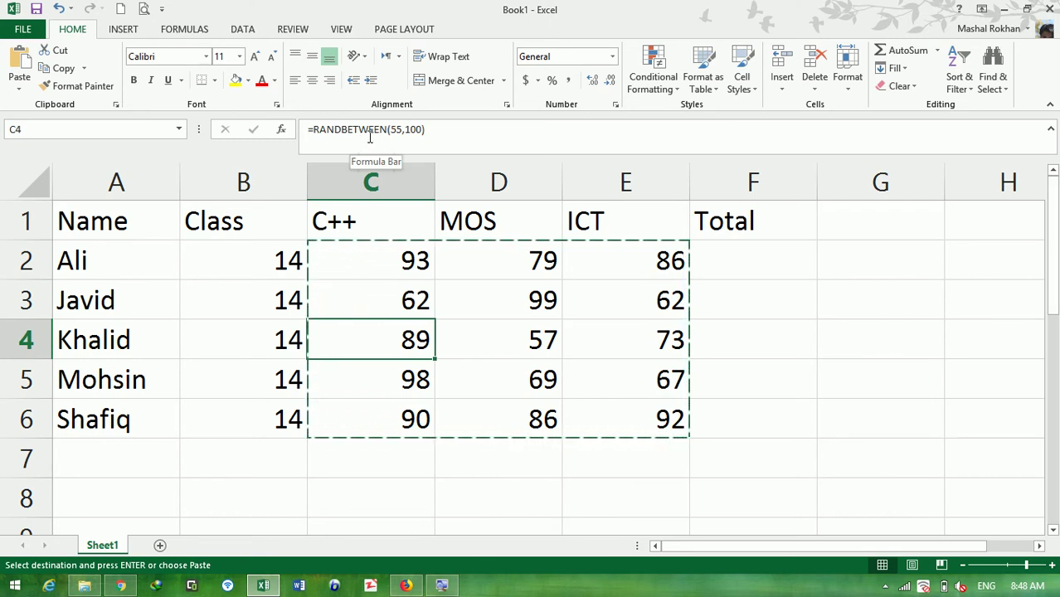
left_click(356, 249)
left_click_drag(456, 302, 591, 418)
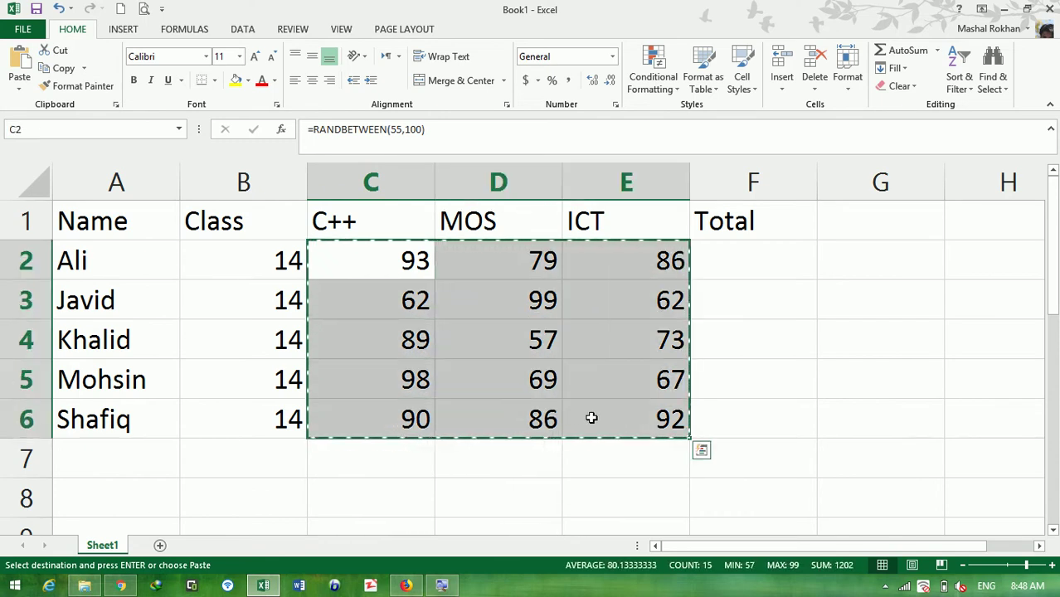
key("ctrl+alt+v")
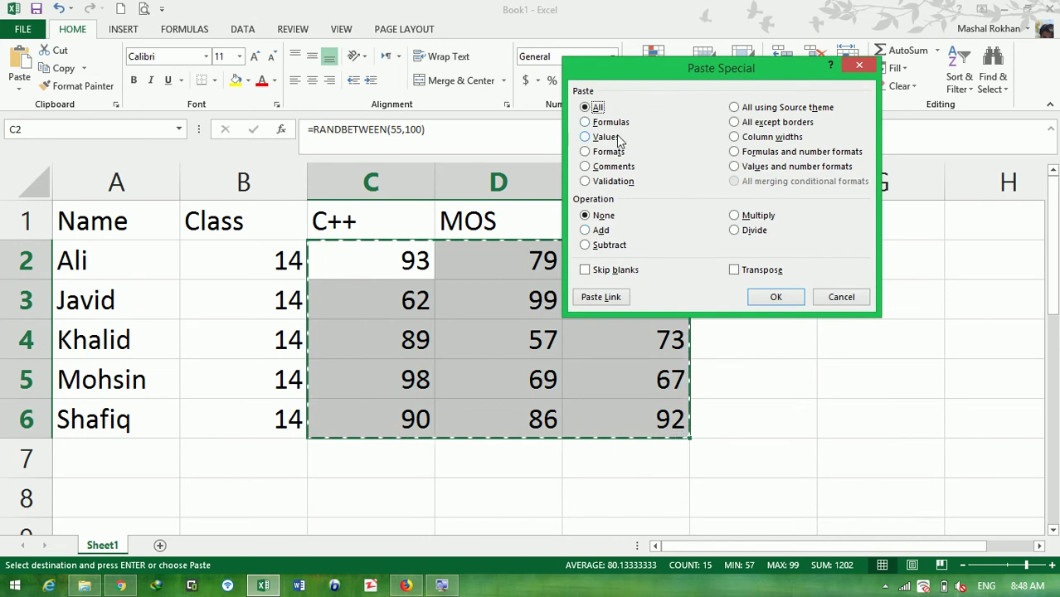
left_click(612, 137)
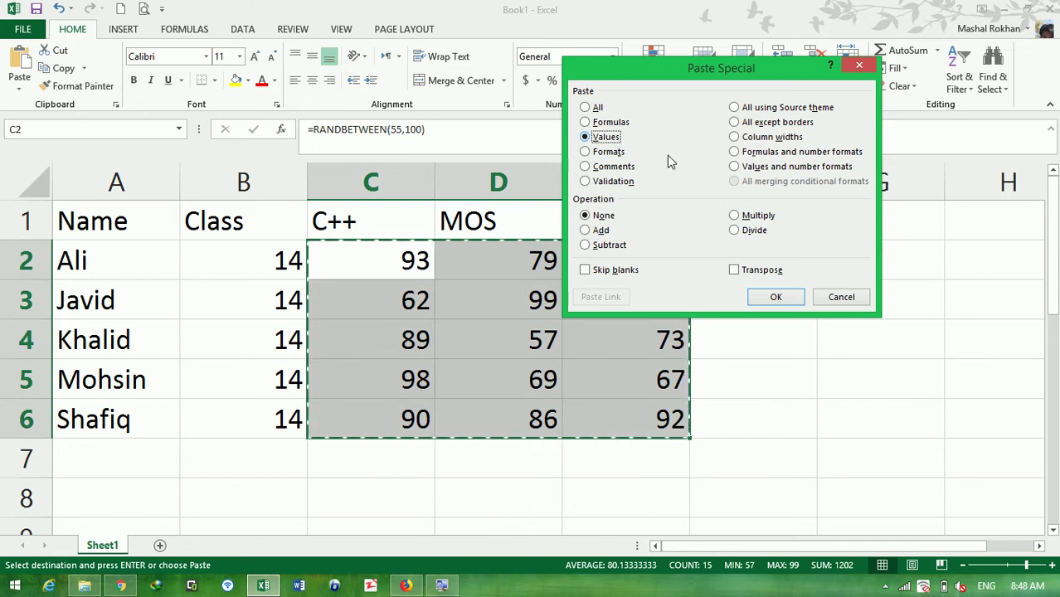
left_click(778, 297)
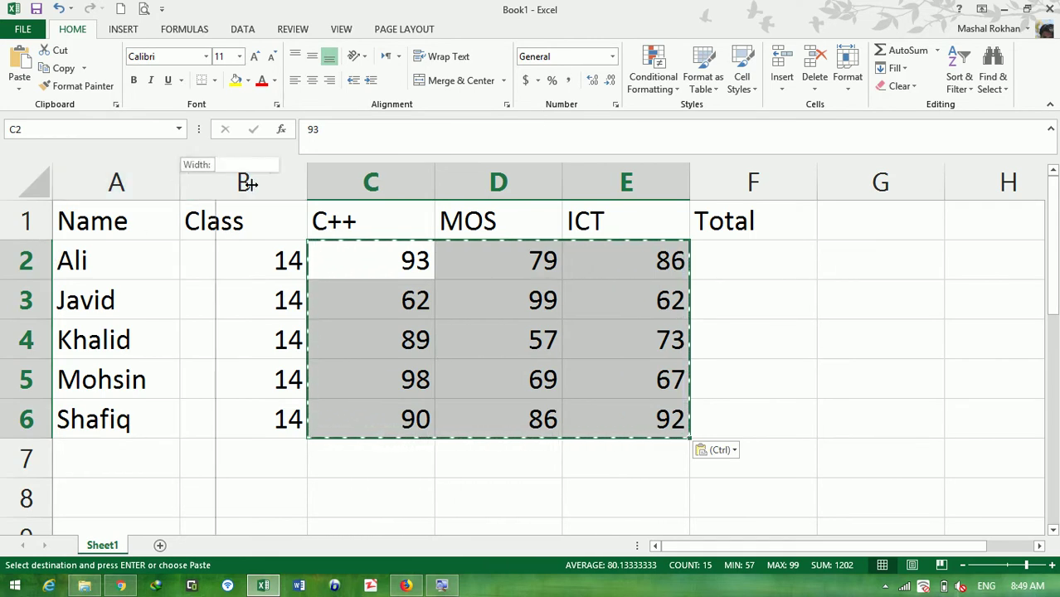
left_click_drag(180, 183, 252, 182)
left_click_drag(378, 179, 420, 179)
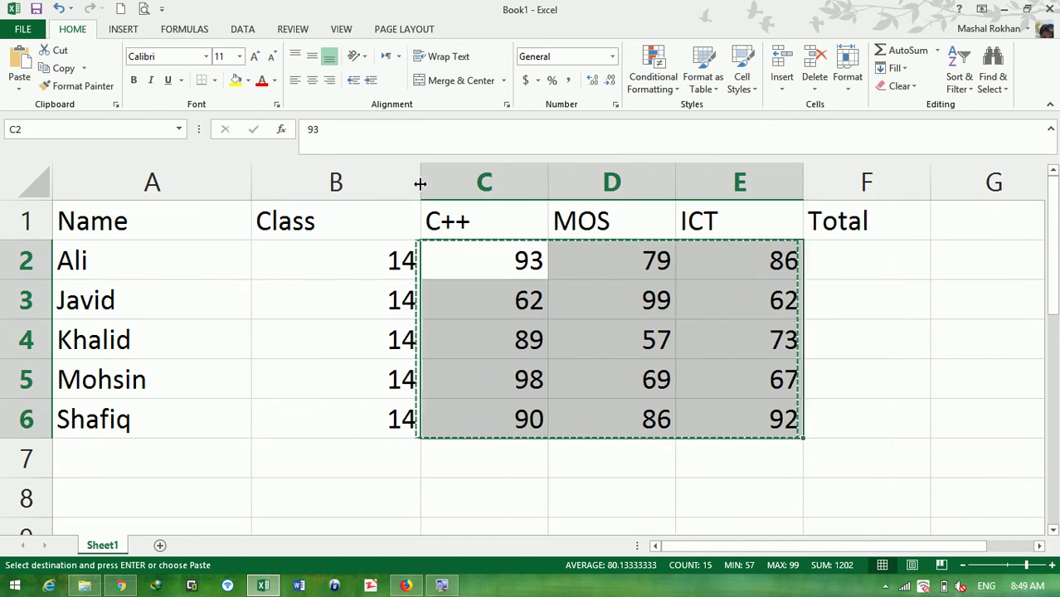
left_click_drag(548, 179, 588, 179)
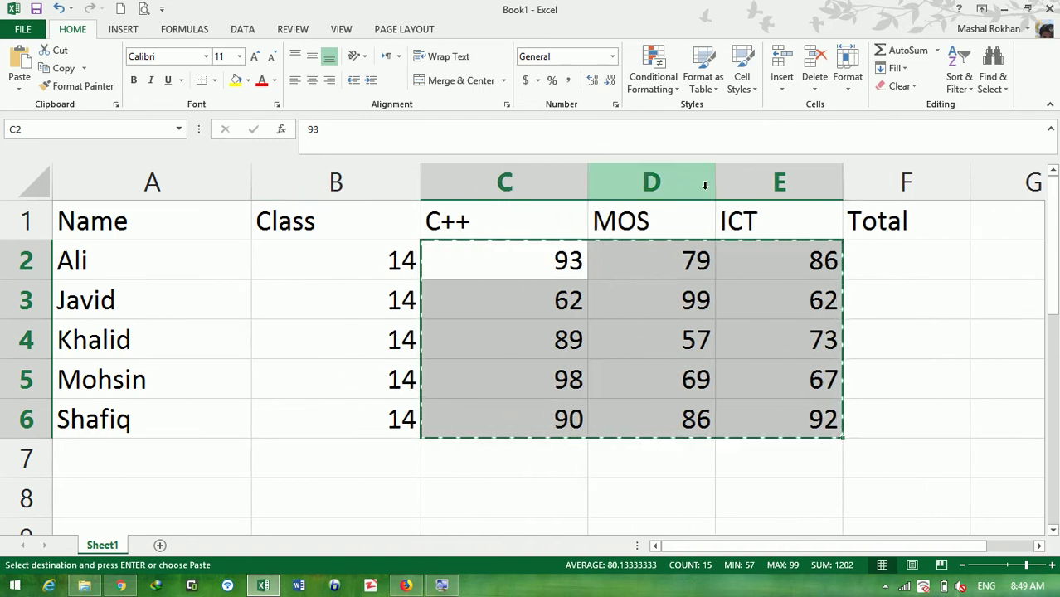
left_click_drag(715, 182, 751, 183)
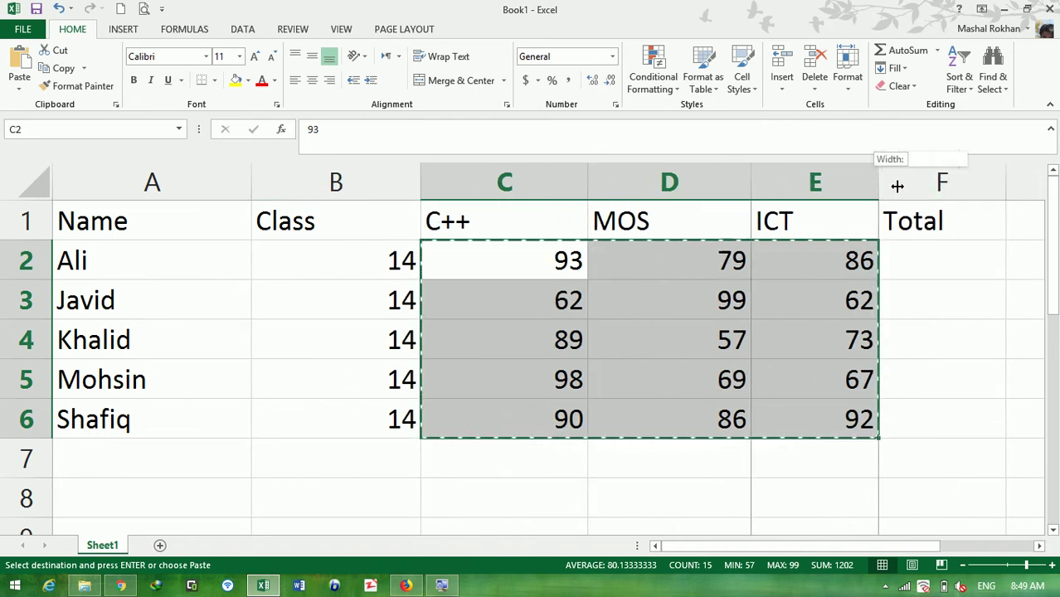
left_click_drag(879, 180, 914, 180)
mouse_move(204, 214)
left_mouse_down()
mouse_move(532, 365)
mouse_move(919, 422)
left_mouse_up()
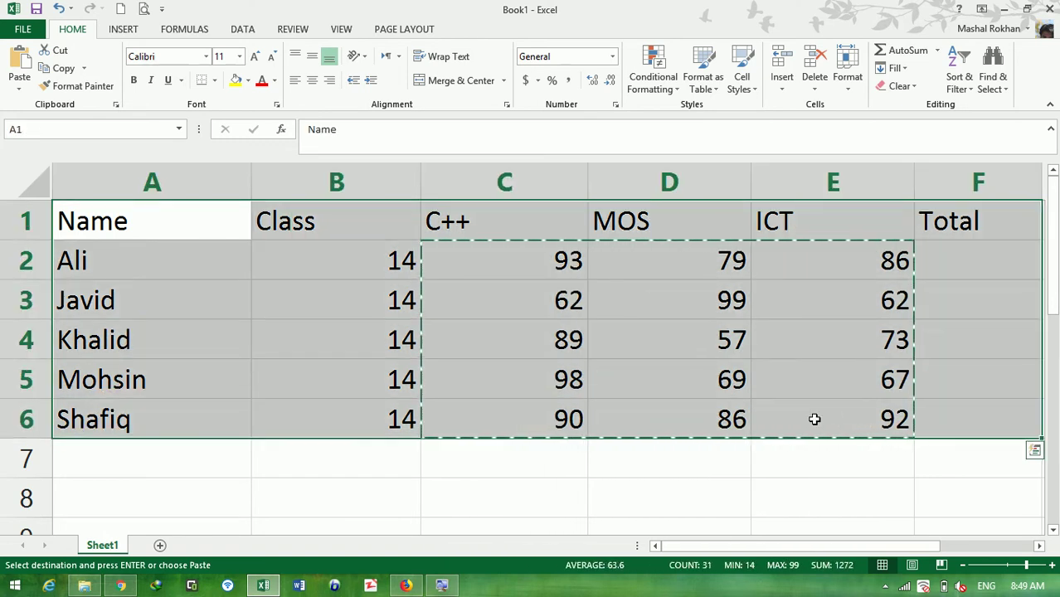
left_click(215, 80)
left_click(244, 214)
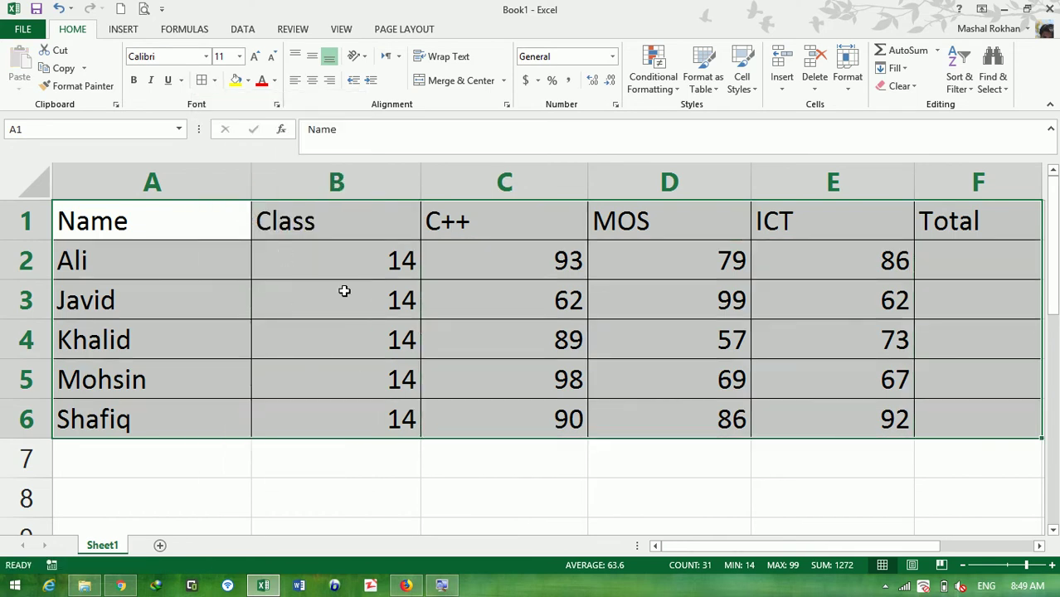
left_click_drag(367, 267, 374, 410)
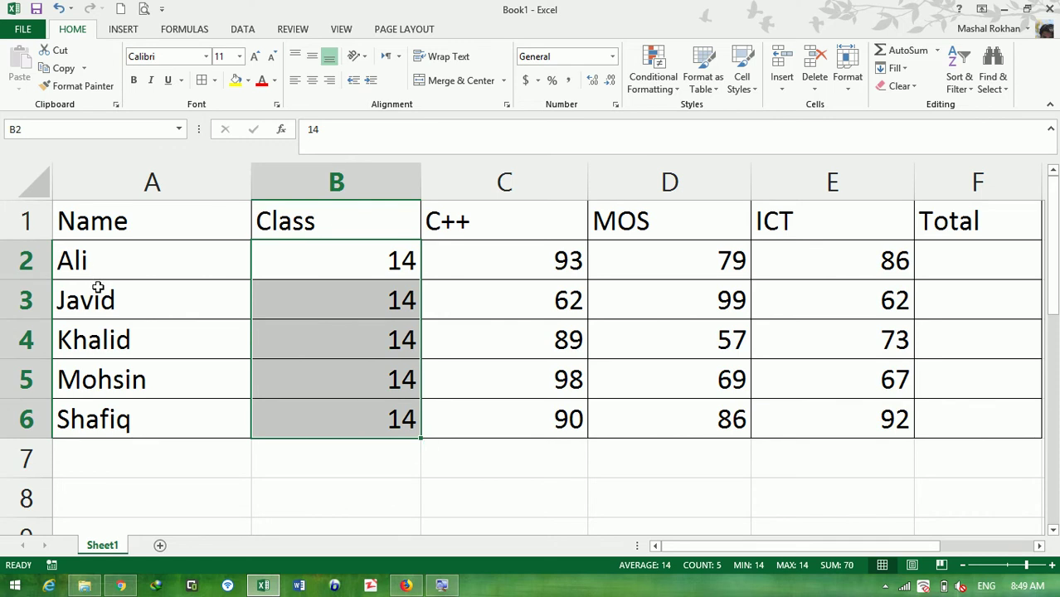
- Centre the student names in A2:A6
left_click_drag(83, 251, 82, 412)
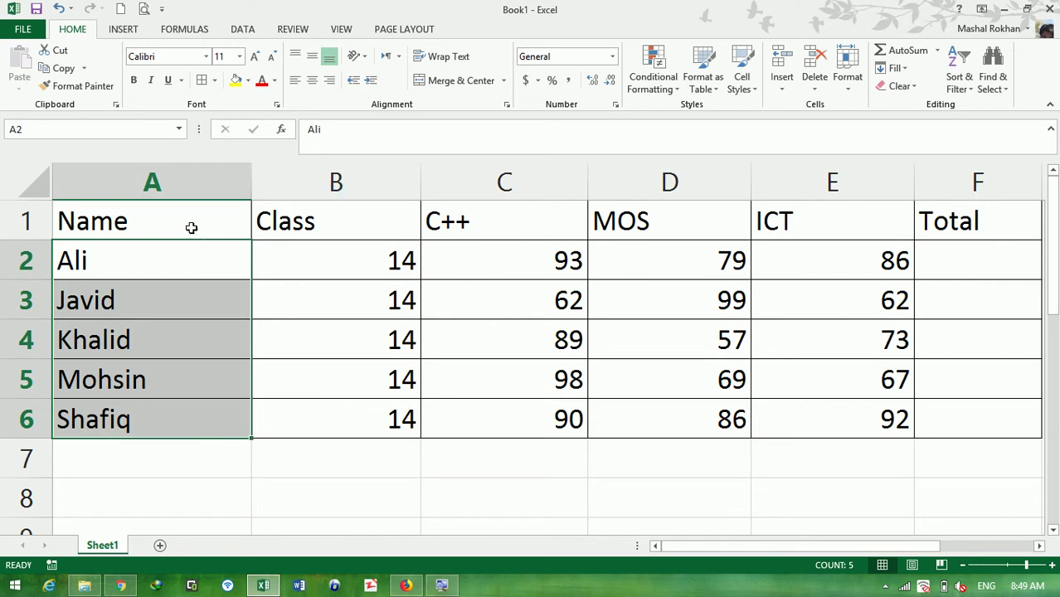
left_click_drag(164, 274, 165, 415)
key("ctrl+e")
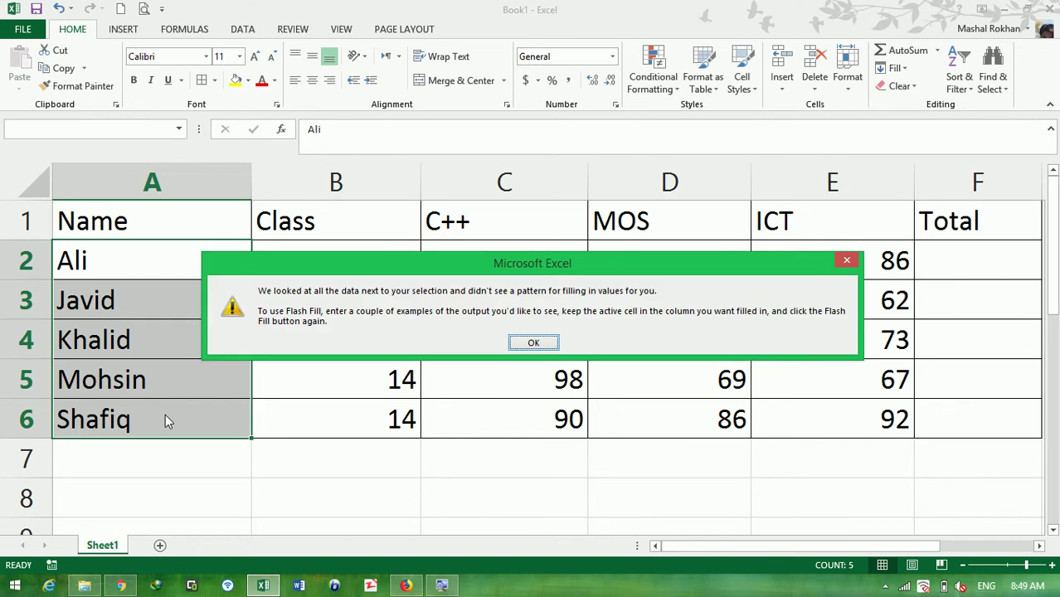
left_click(521, 348)
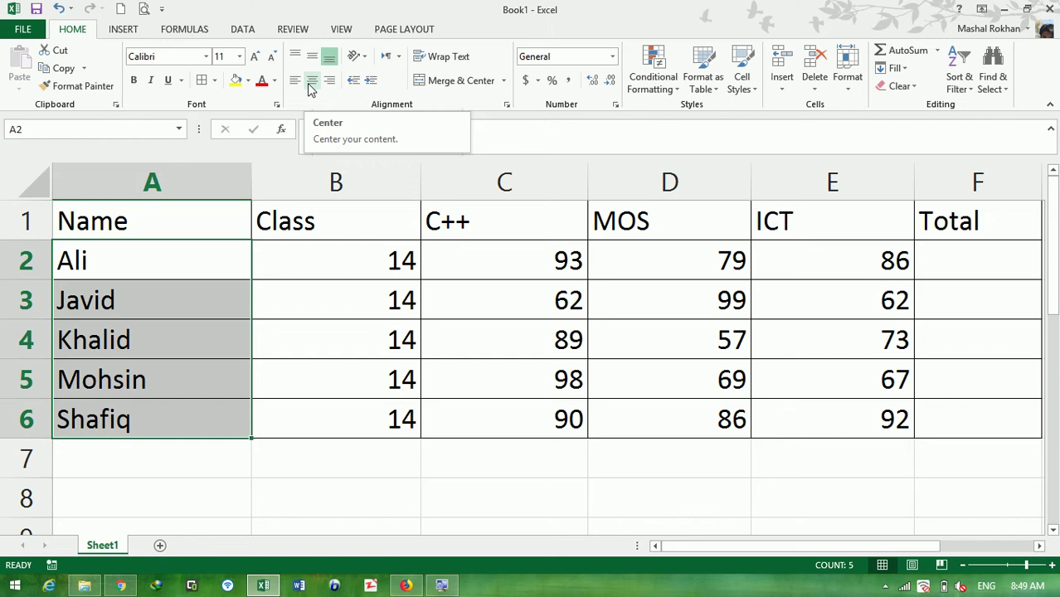
left_click(311, 85)
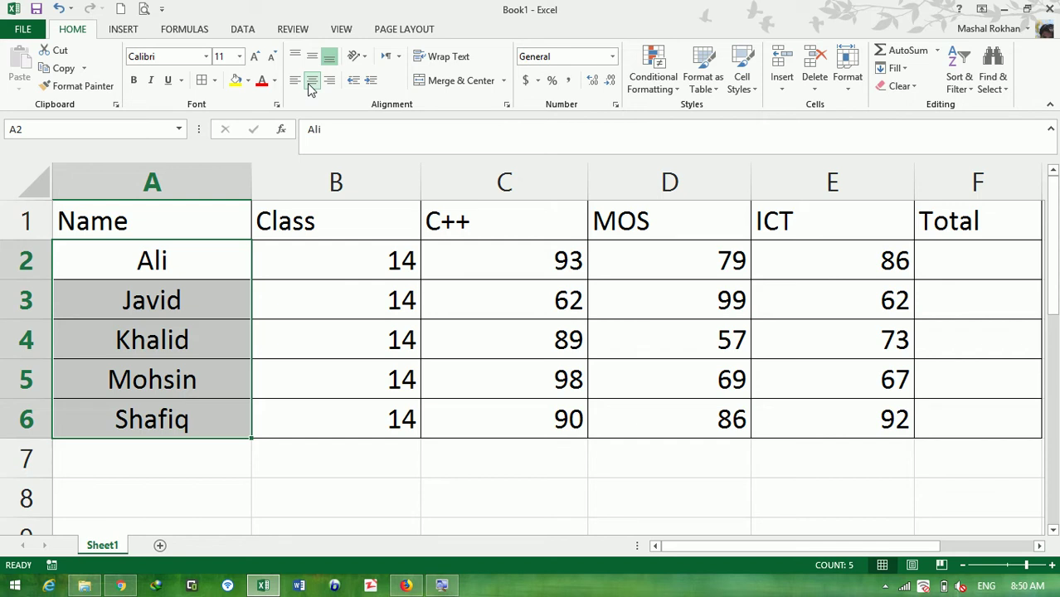
- Try centre, left and right alignment on B2:E6, leaving the values right-aligned
mouse_move(128, 218)
left_mouse_down()
mouse_move(279, 242)
mouse_move(794, 385)
left_mouse_up()
left_click(508, 328)
left_click_drag(387, 267, 829, 409)
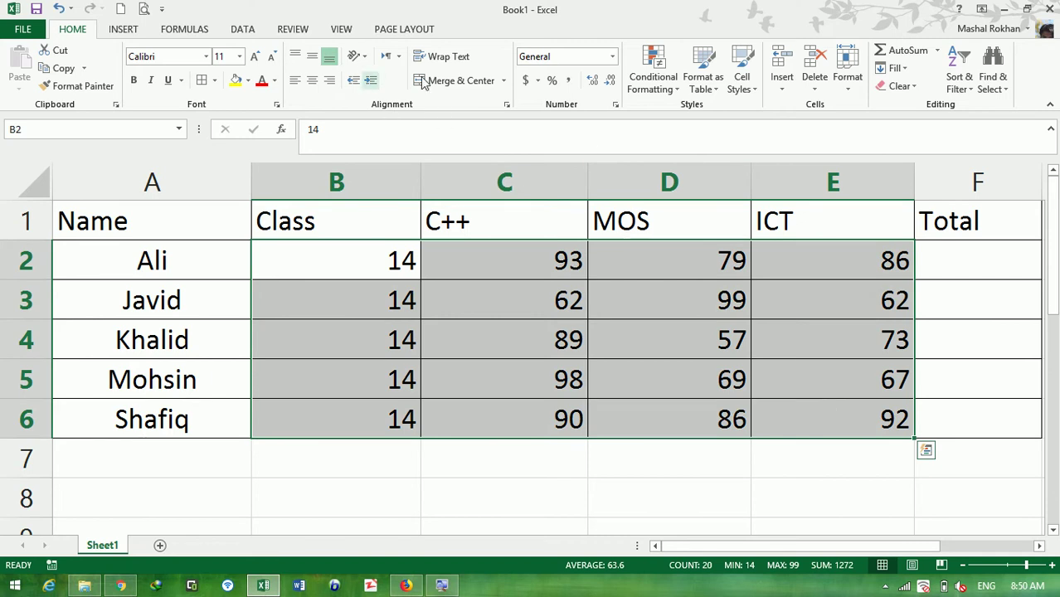
left_click(314, 84)
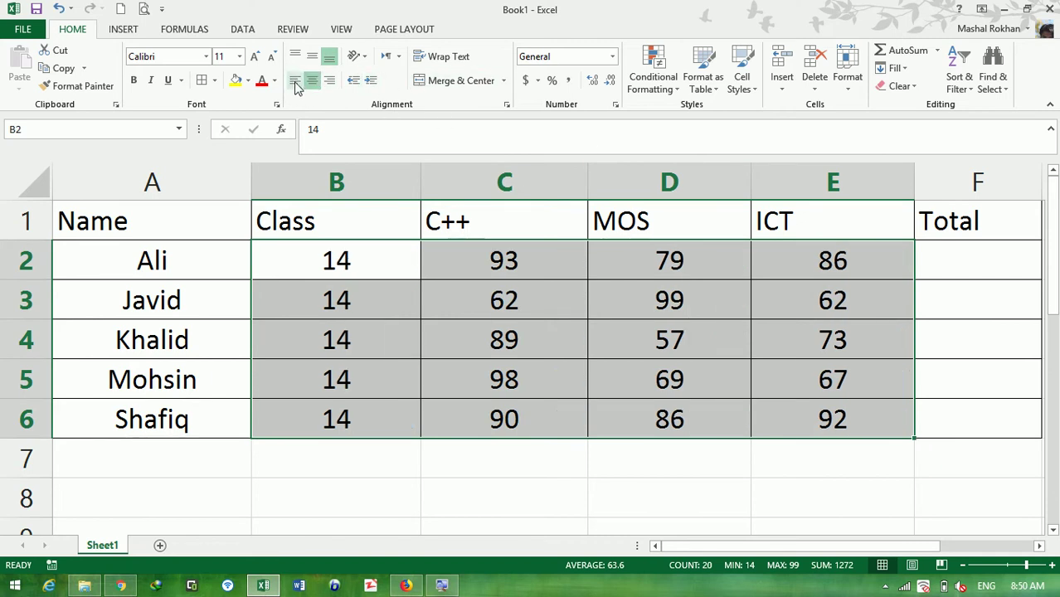
left_click(297, 85)
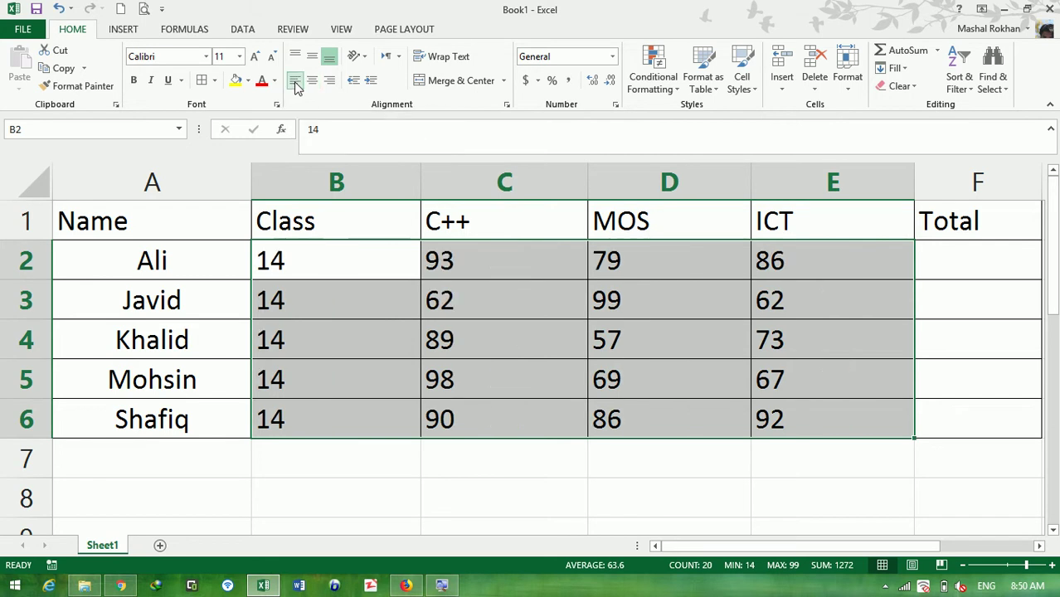
left_click(330, 81)
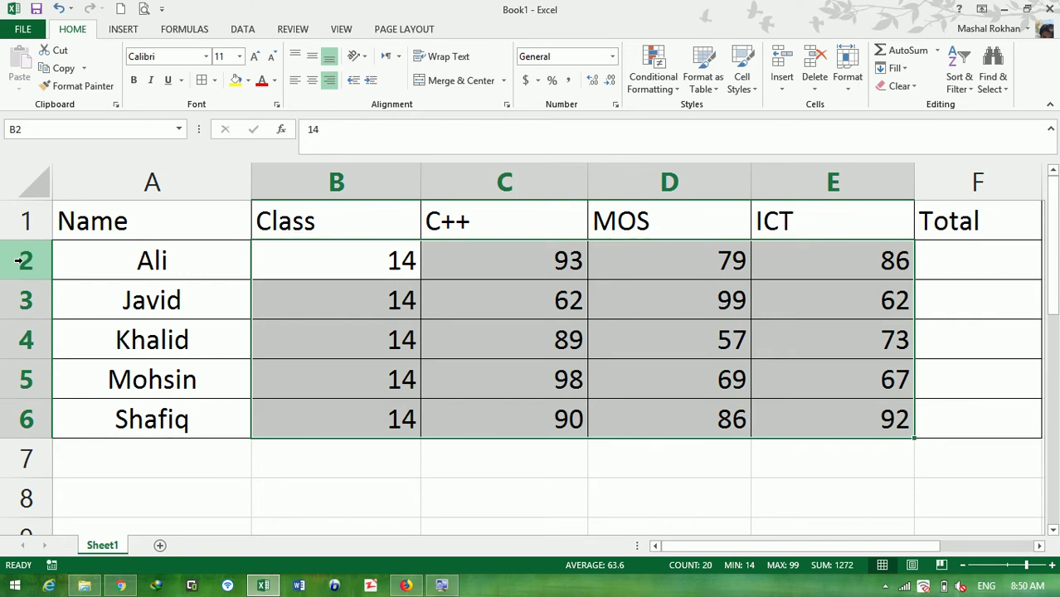
- Make rows 1 to 6 much taller
left_click(24, 261)
mouse_move(29, 378)
left_mouse_down()
mouse_move(30, 411)
mouse_move(29, 395)
left_mouse_up()
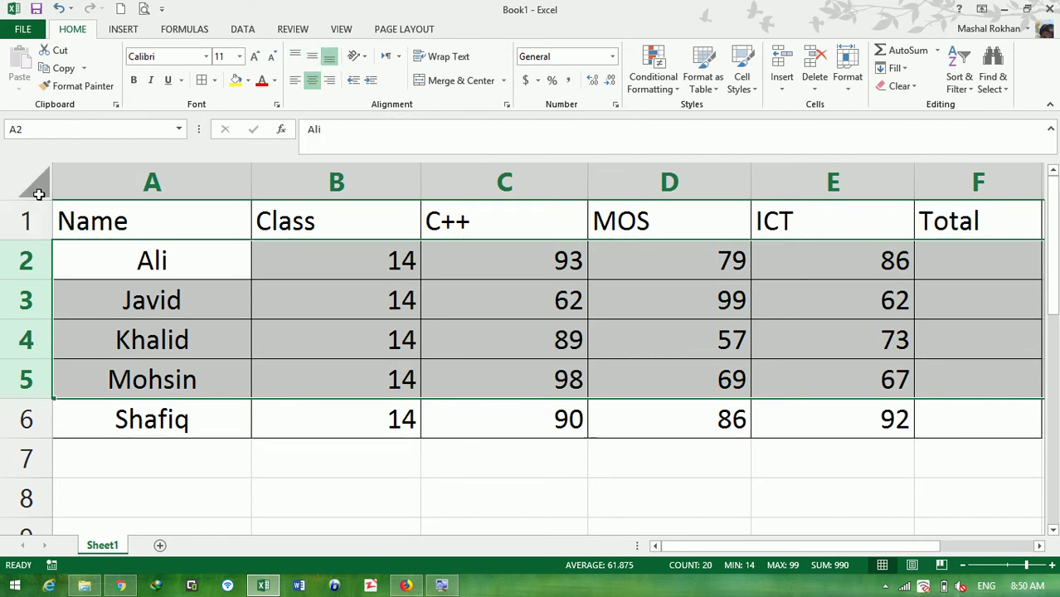
left_click_drag(24, 222, 5, 408)
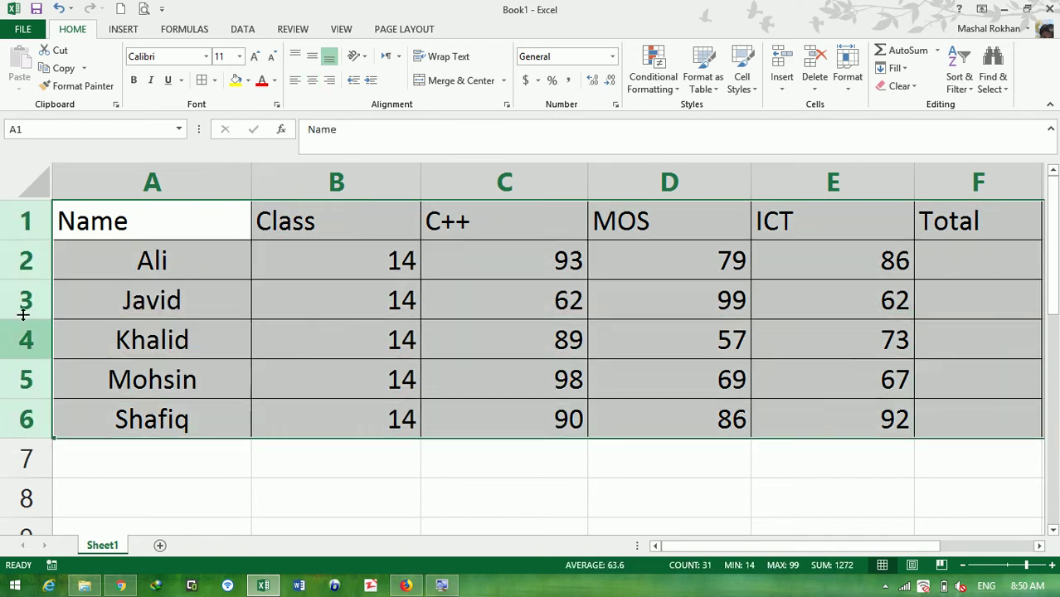
left_click_drag(25, 319, 30, 357)
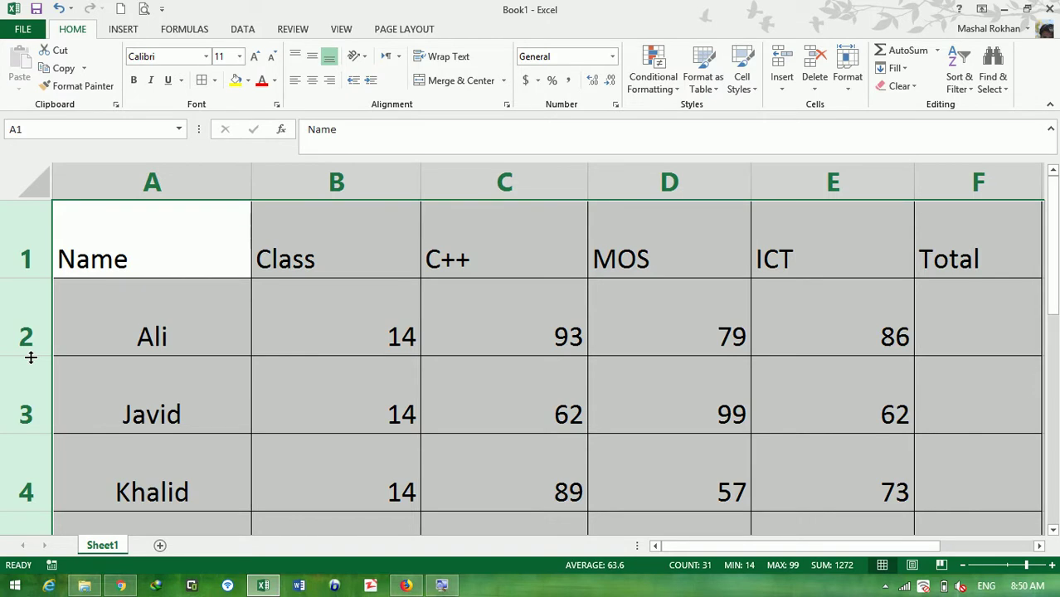
left_click_drag(31, 358, 31, 382)
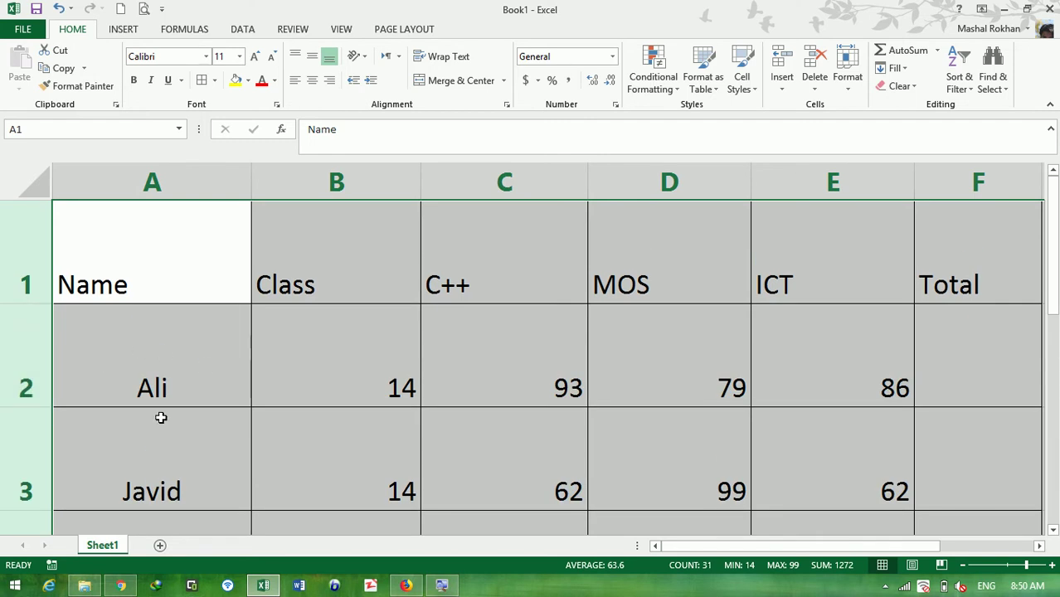
- Try centre, left and right horizontal alignment and middle vertical alignment on the rows
left_click(312, 81)
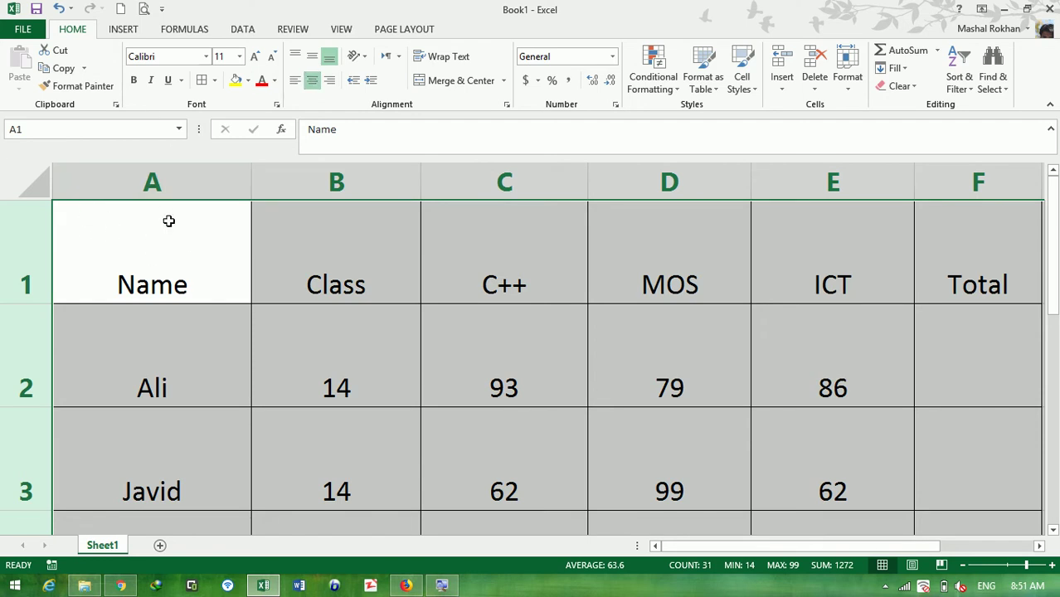
left_click(295, 81)
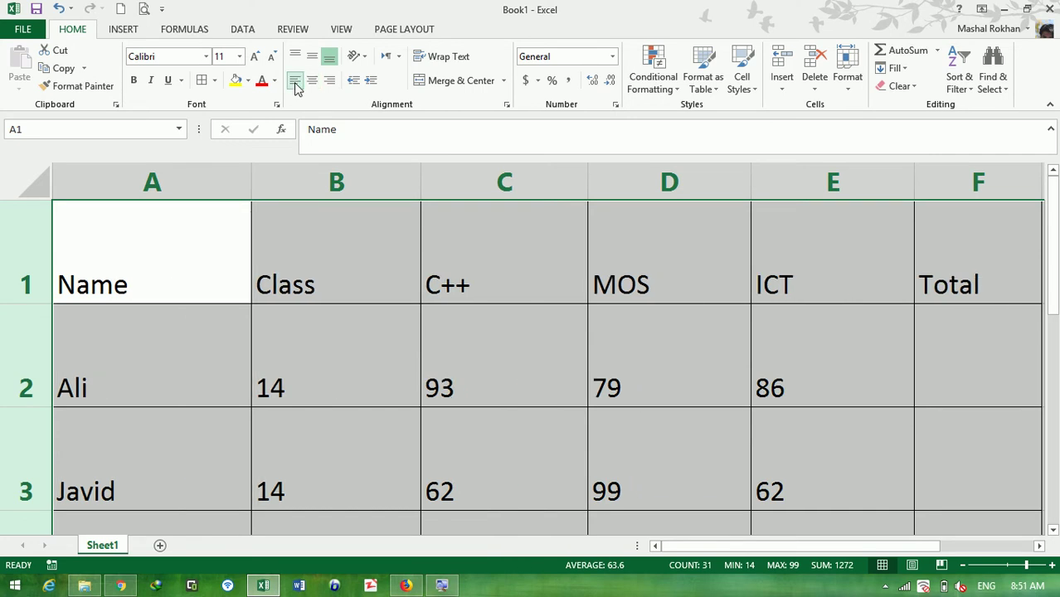
left_click(330, 81)
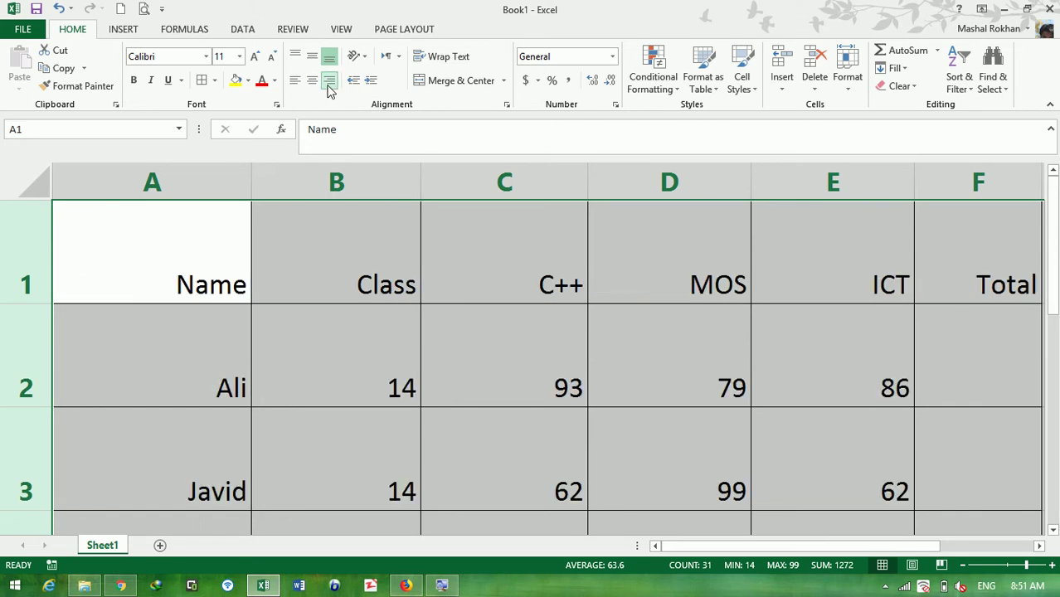
left_click(295, 80)
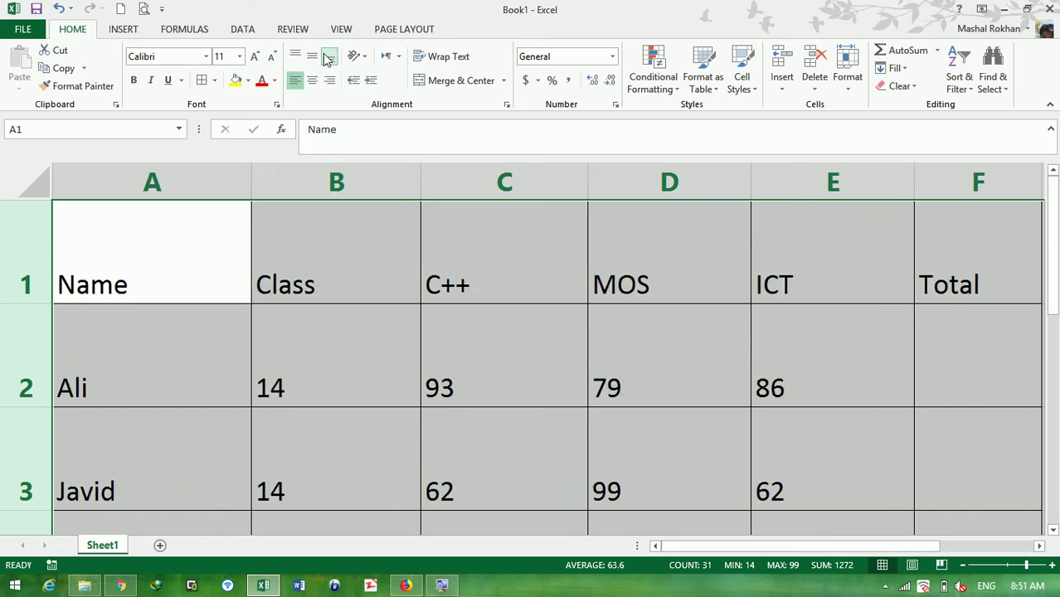
left_click(313, 56)
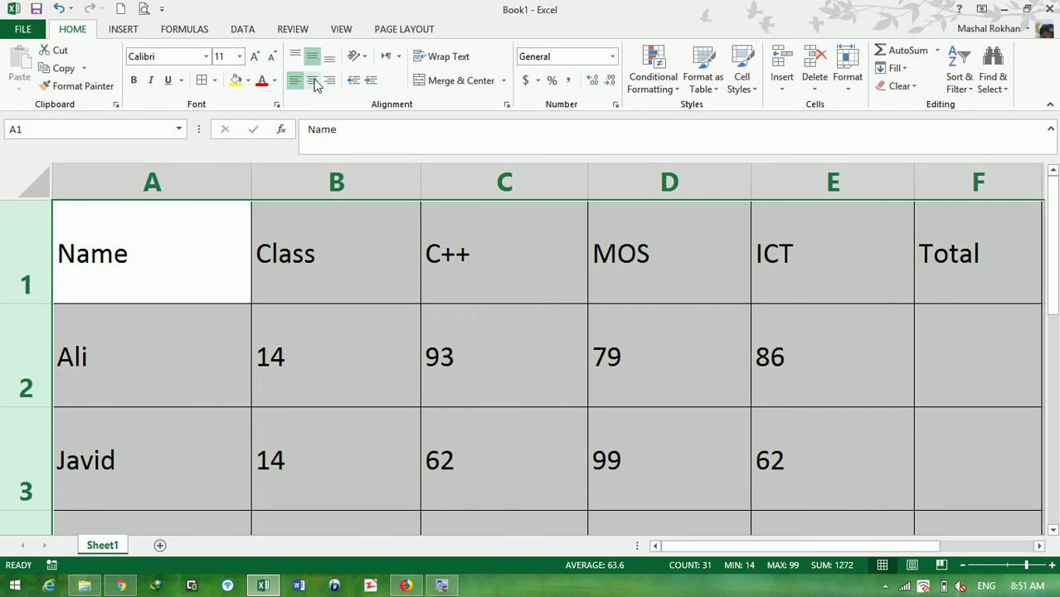
left_click(314, 85)
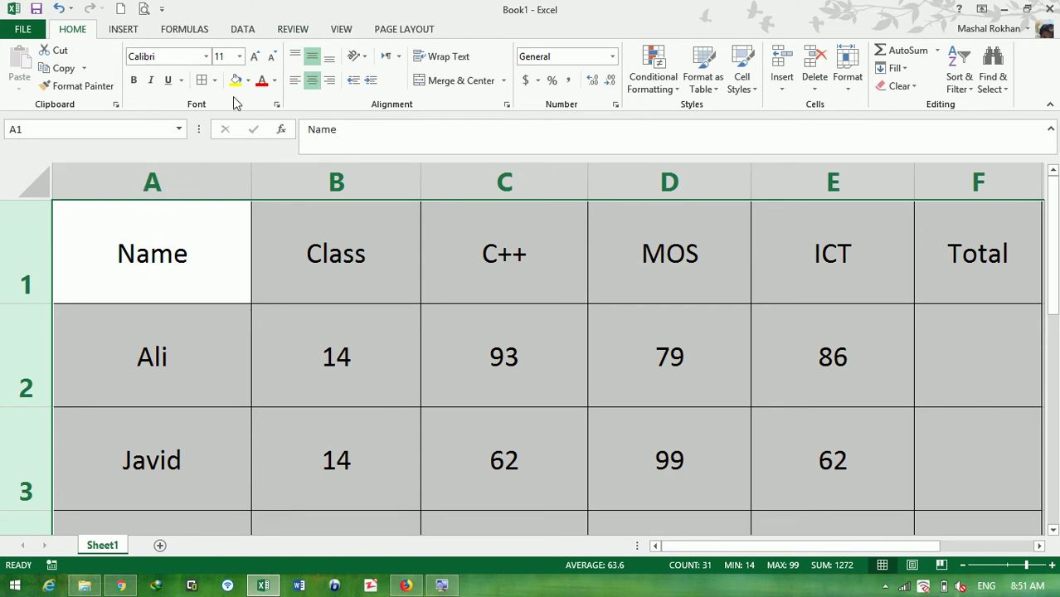
- Align every entry to the top-left of its cell and select the row 1 headings
left_click(296, 56)
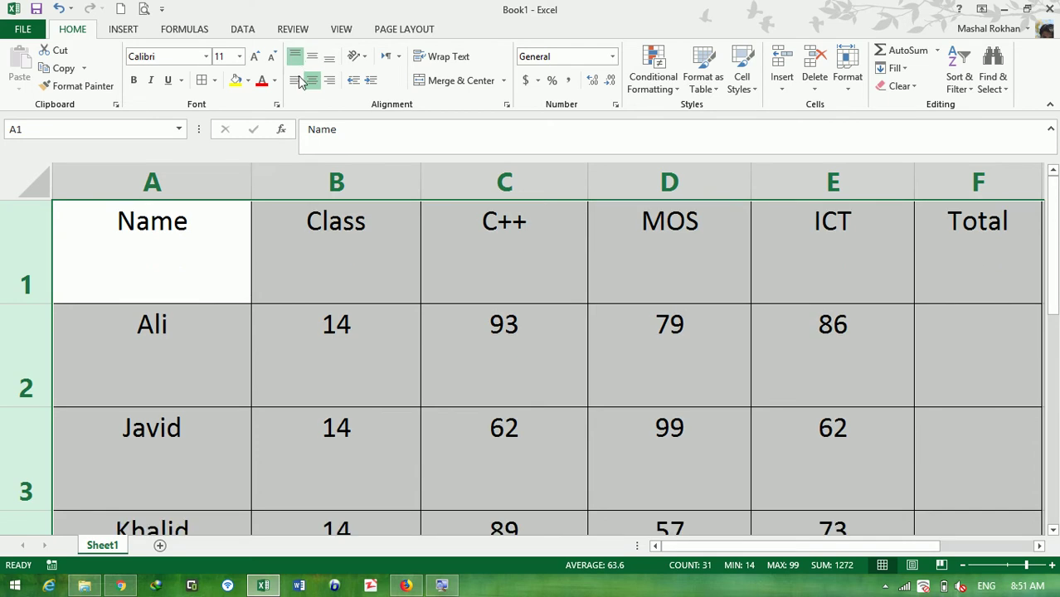
left_click(297, 80)
left_click(329, 81)
left_click(313, 83)
left_click(294, 82)
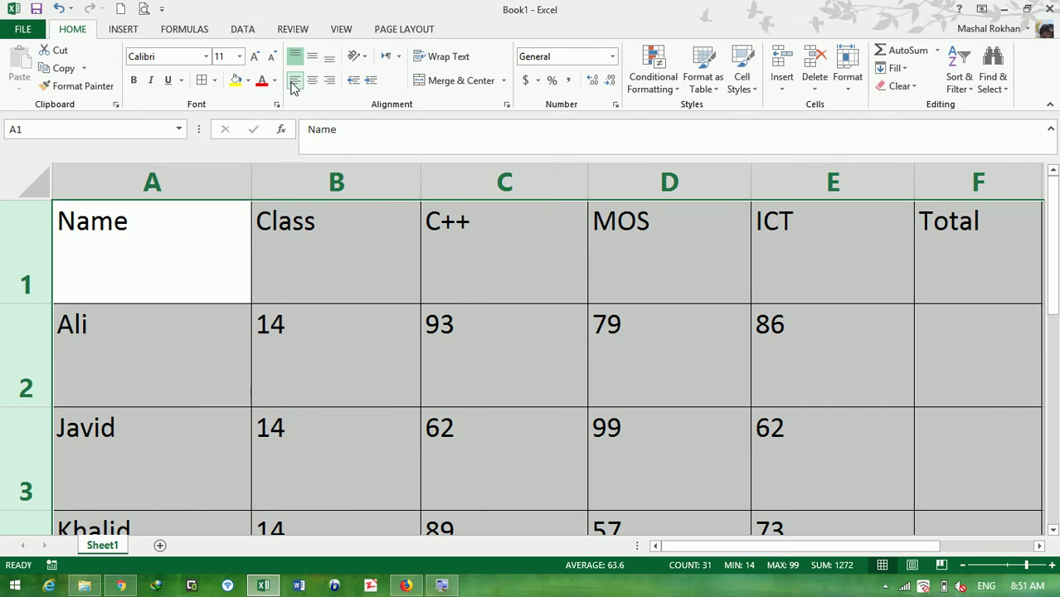
left_click_drag(169, 287, 270, 280)
mouse_move(159, 253)
left_mouse_down()
mouse_move(840, 302)
mouse_move(853, 318)
left_mouse_up()
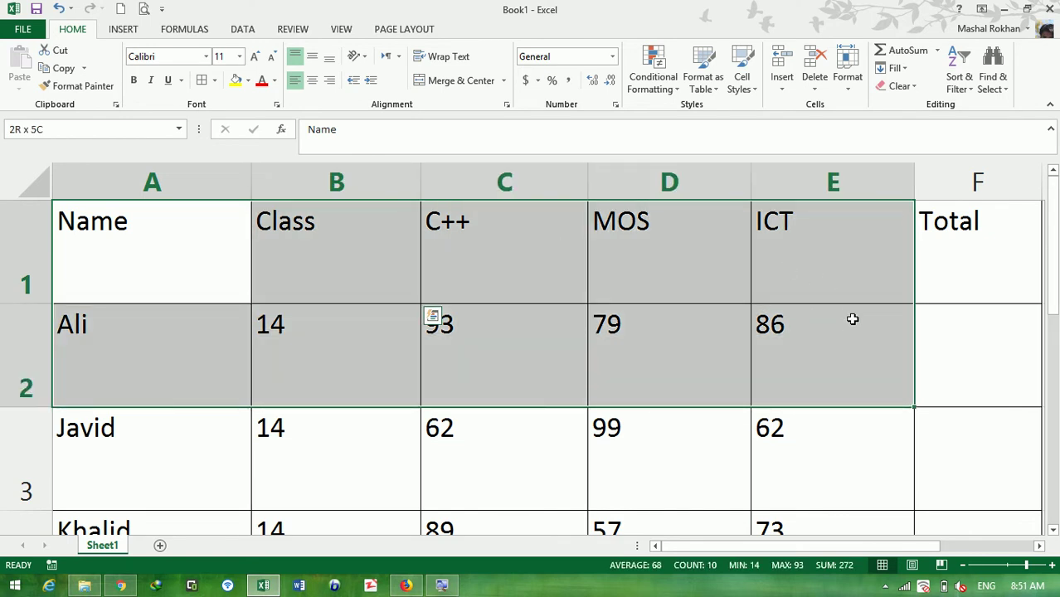
- Try counterclockwise, clockwise and vertical-stacked orientation on headers A1:F1, making row 1 taller
left_click_drag(852, 318, 932, 289)
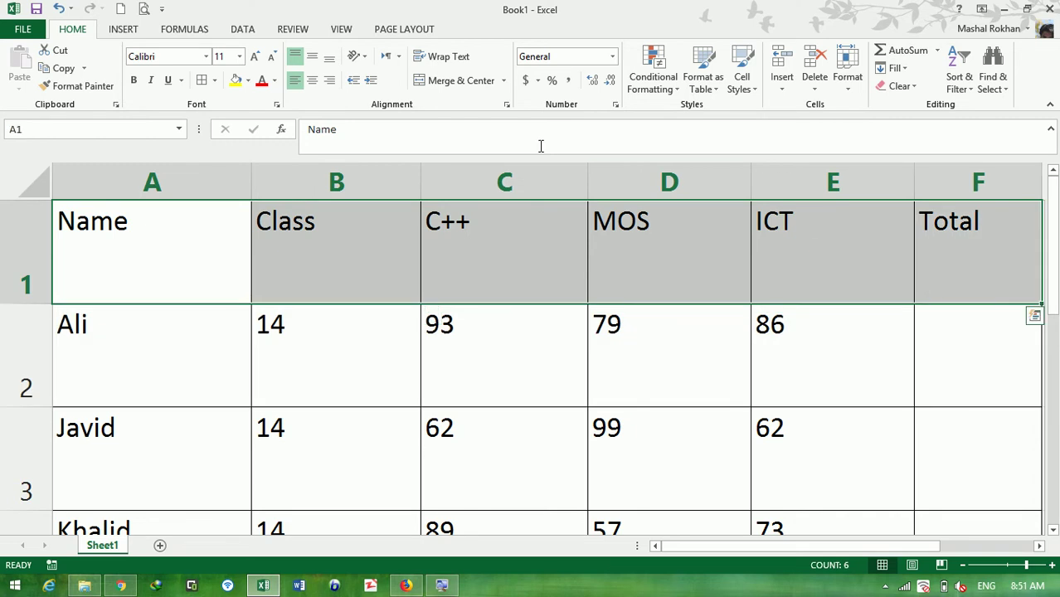
left_click(366, 58)
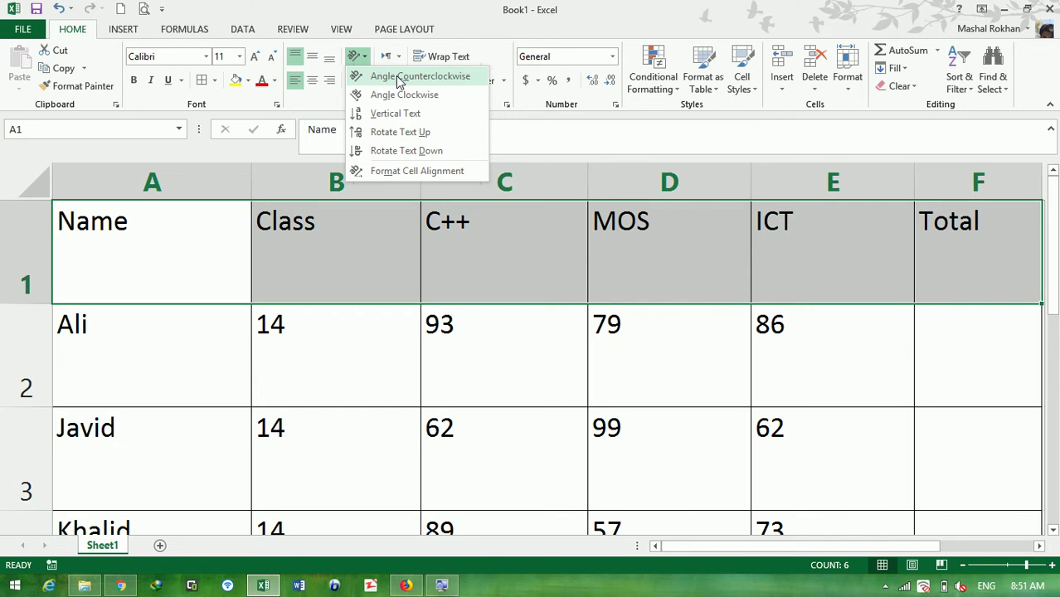
left_click(397, 76)
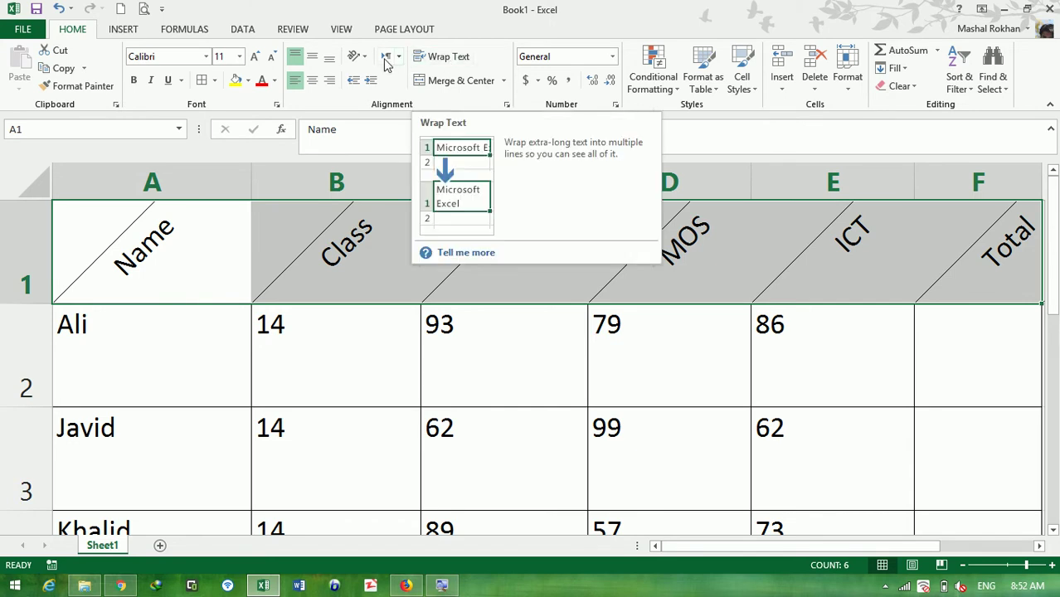
left_click(359, 58)
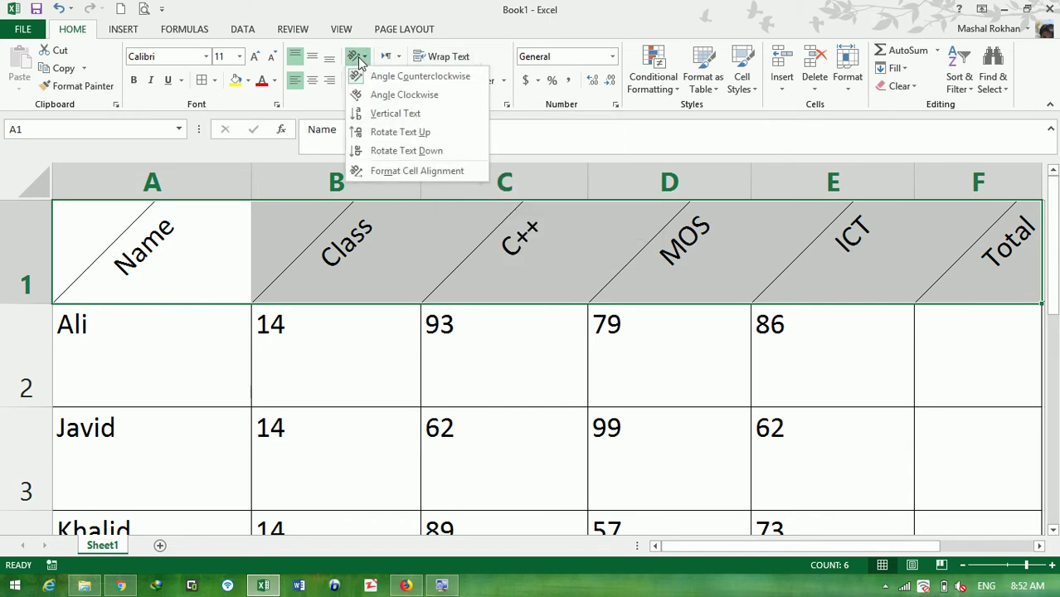
left_click(384, 98)
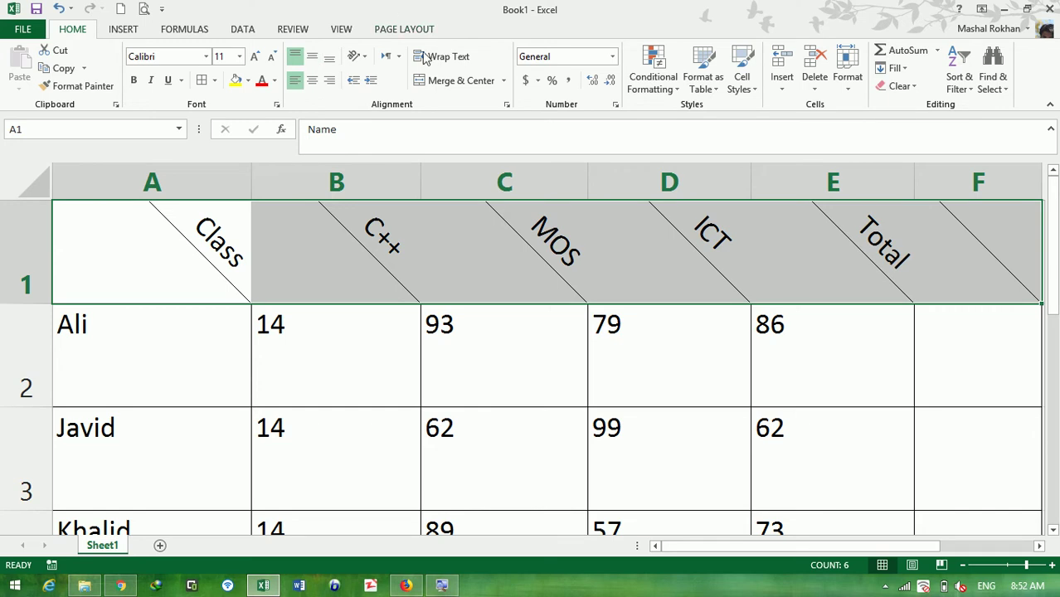
left_click(365, 60)
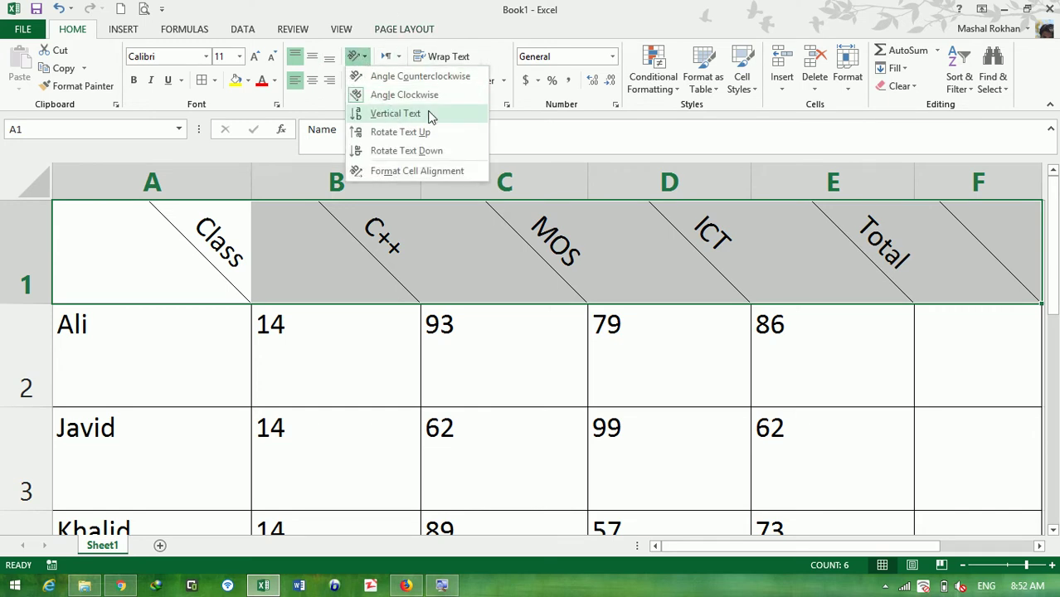
left_click(428, 114)
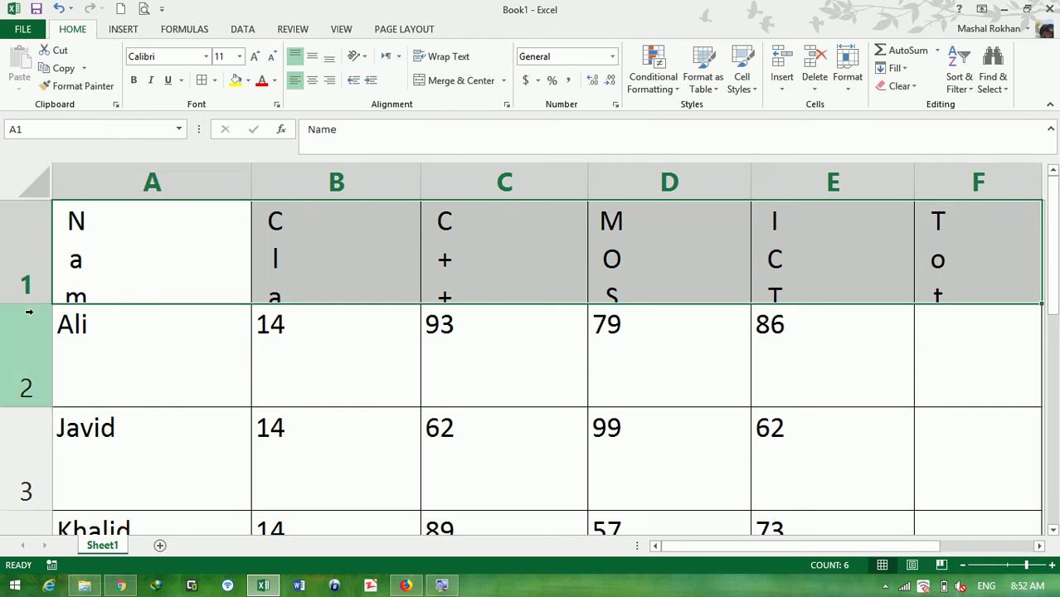
left_click_drag(33, 303, 45, 357)
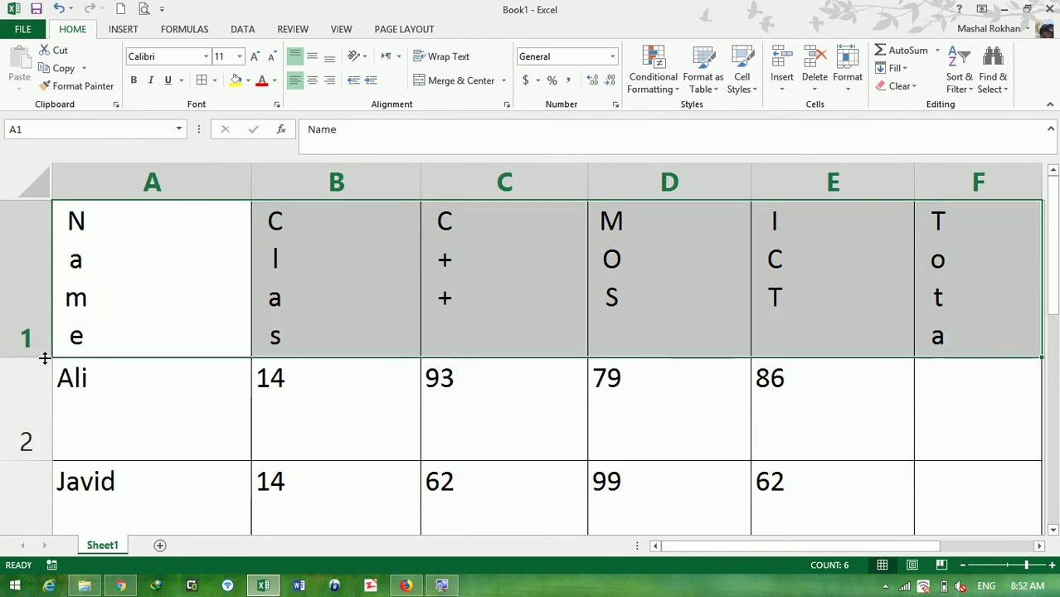
- Rotate the headers up, middle-align them vertically, then rotate them down instead
left_click_drag(95, 287, 1015, 268)
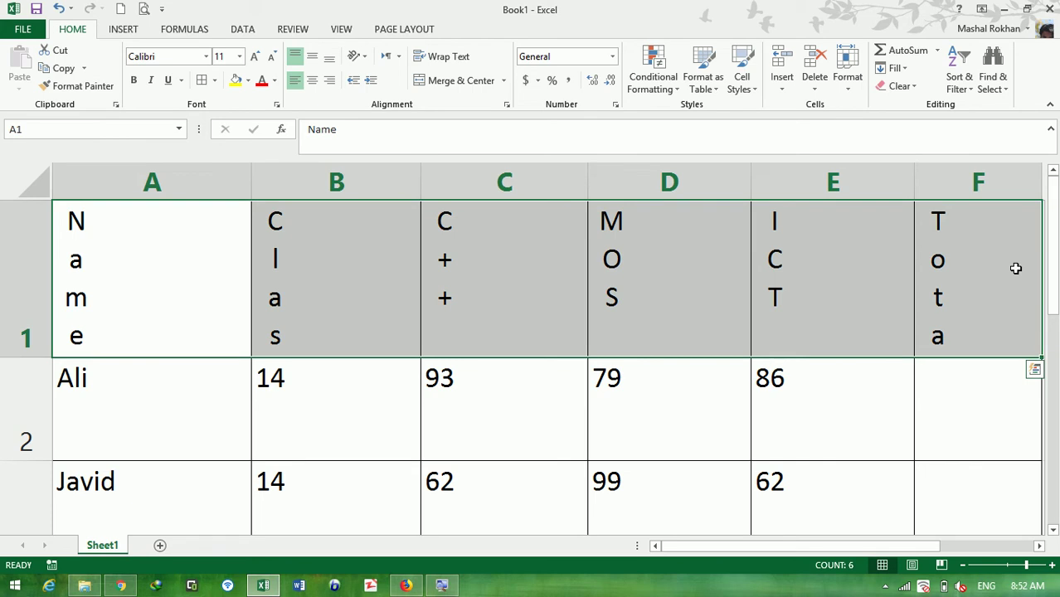
left_click(361, 57)
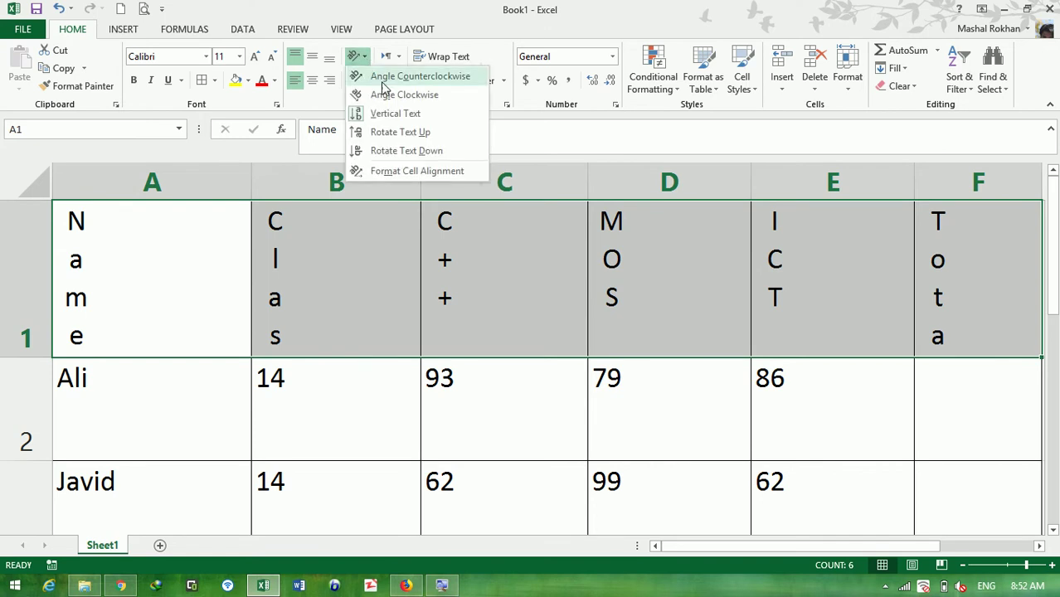
left_click(423, 140)
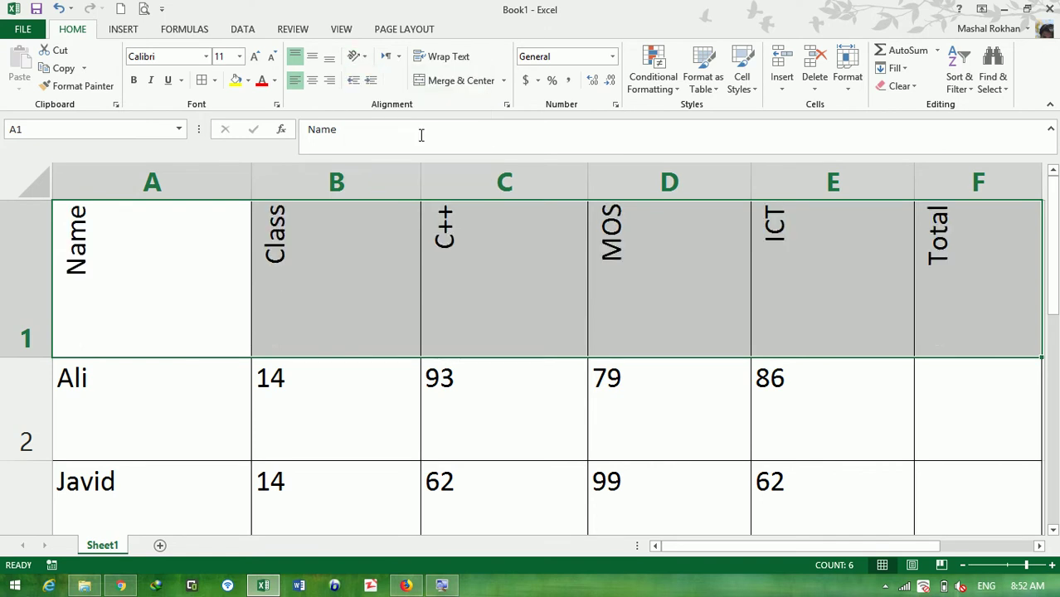
left_click(312, 56)
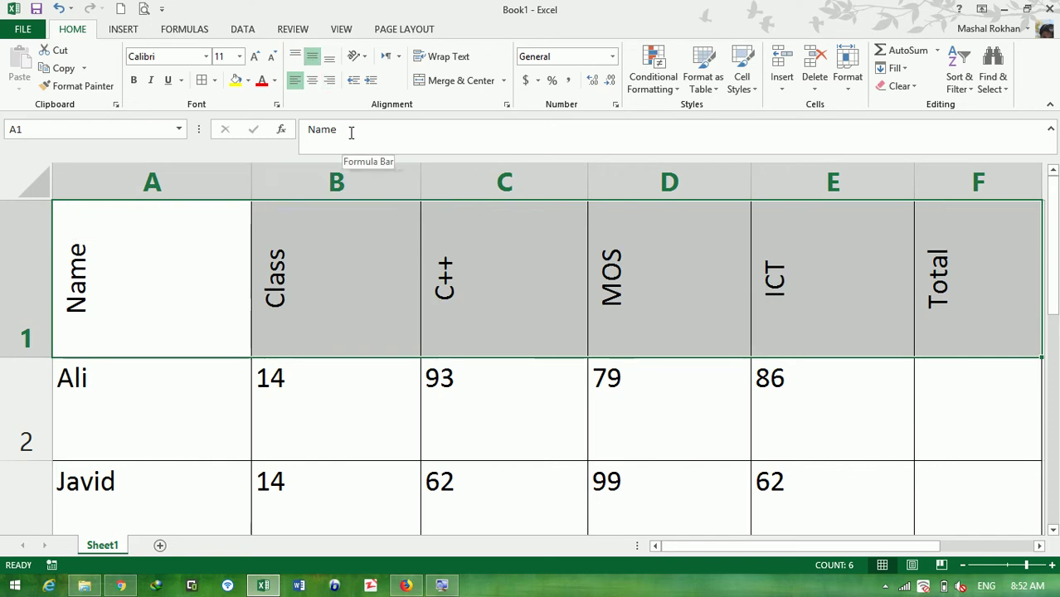
left_click(358, 56)
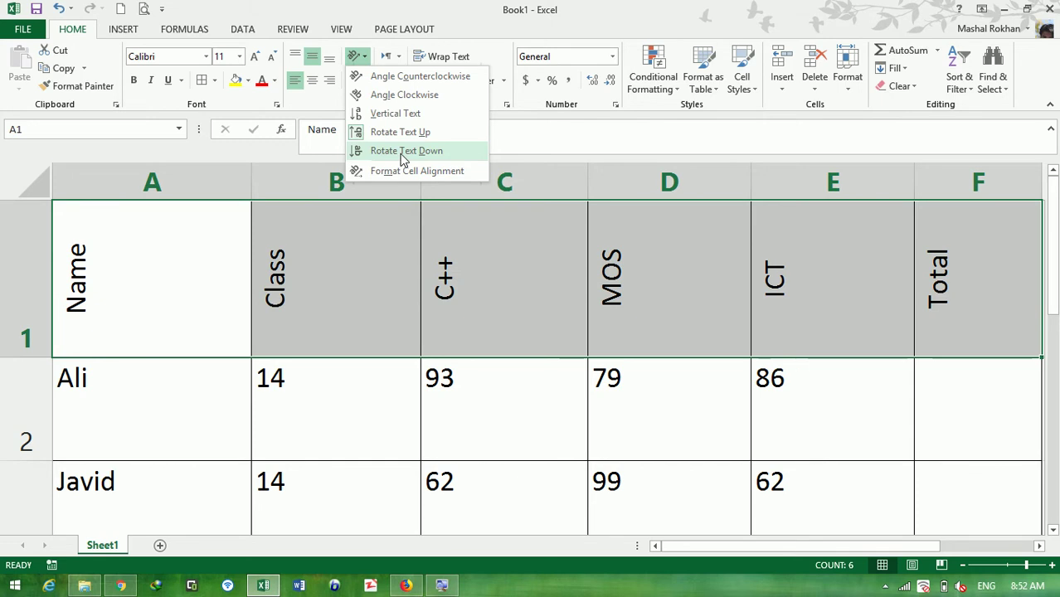
left_click(404, 151)
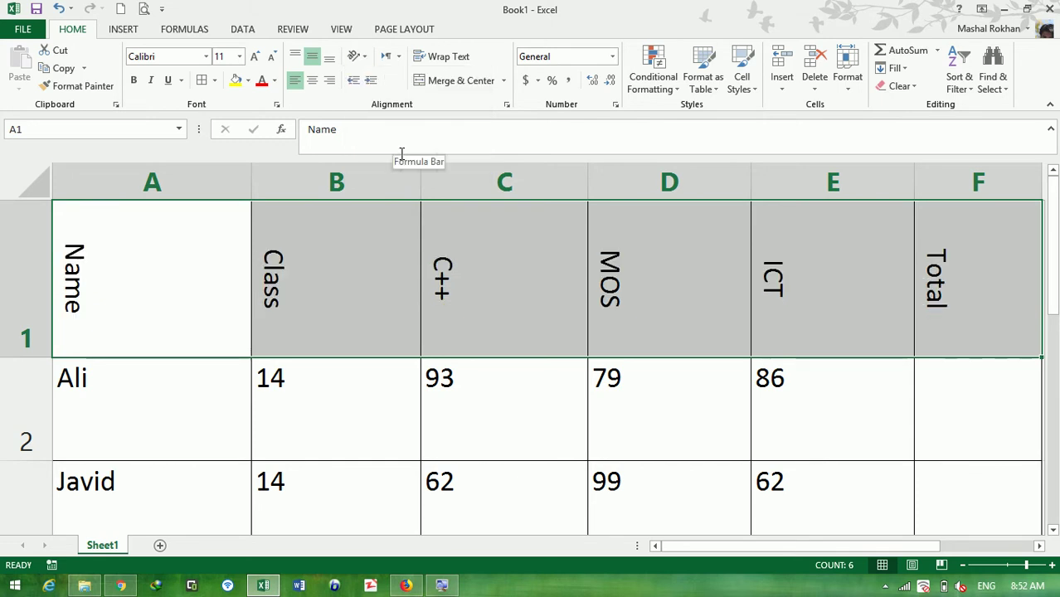
left_click(359, 57)
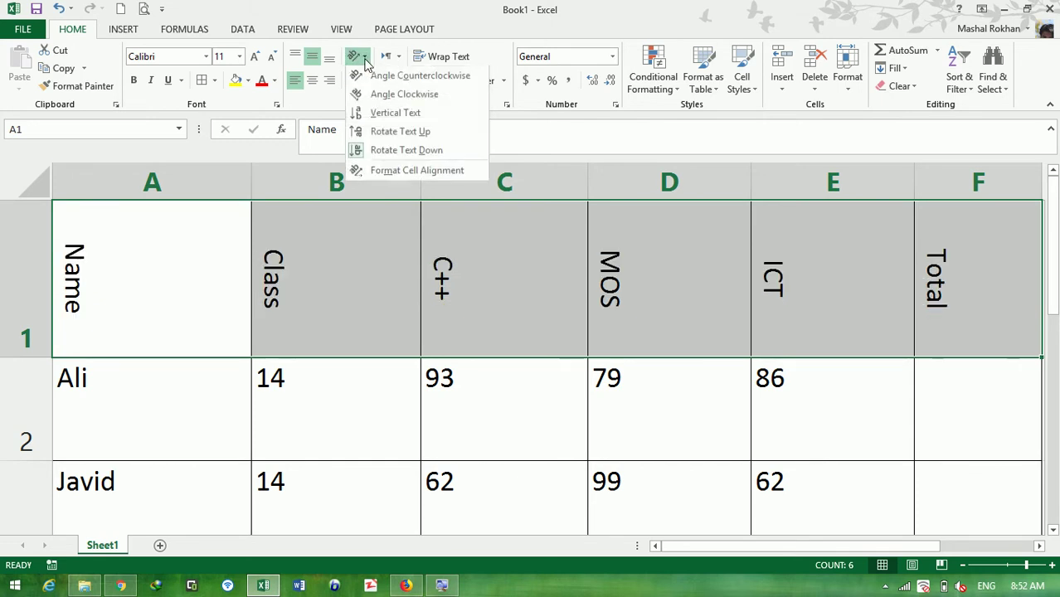
- Set the headers' horizontal alignment to Center in Format Cells
left_click(421, 172)
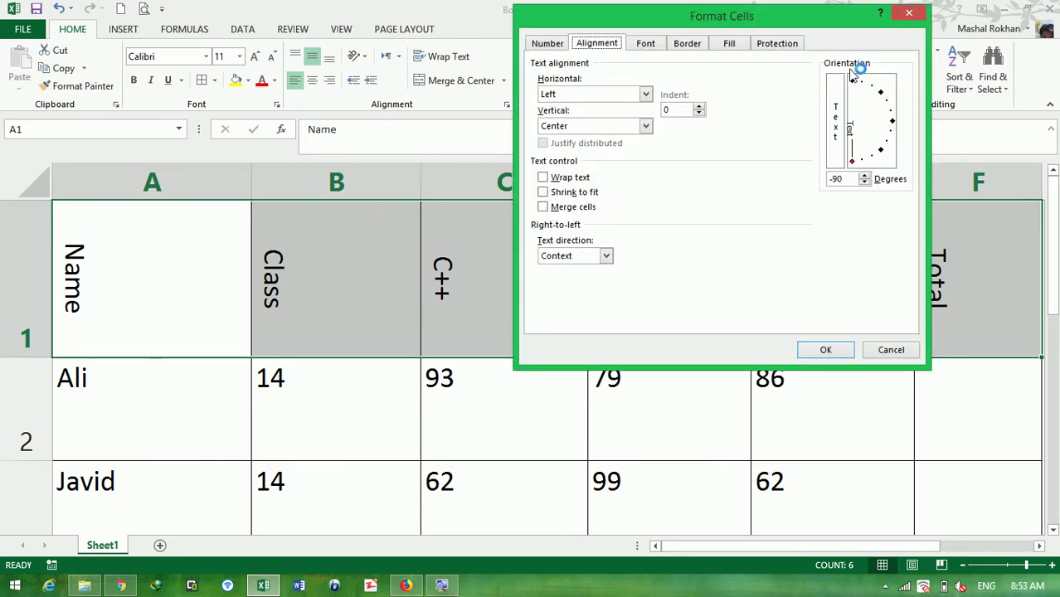
left_click(645, 93)
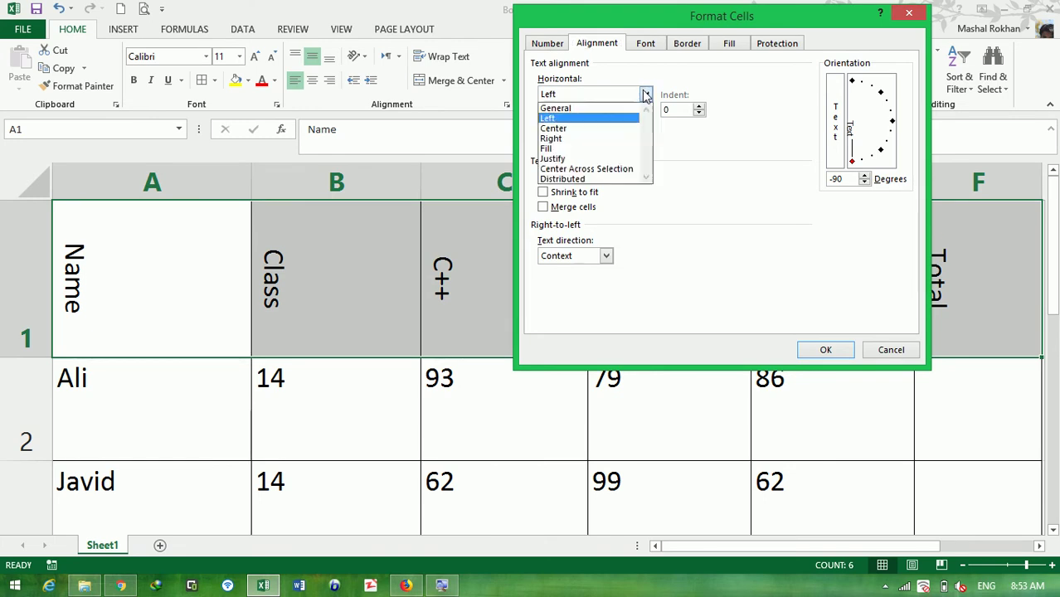
left_click(618, 130)
left_click(827, 350)
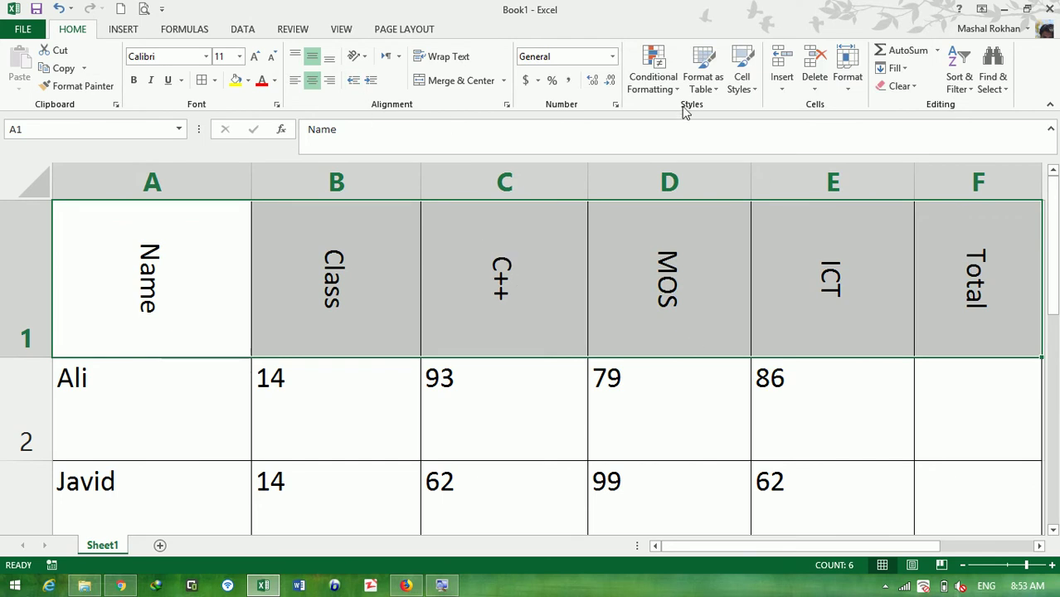
- Tilt the header text orientation to -31 degrees
left_click(507, 107)
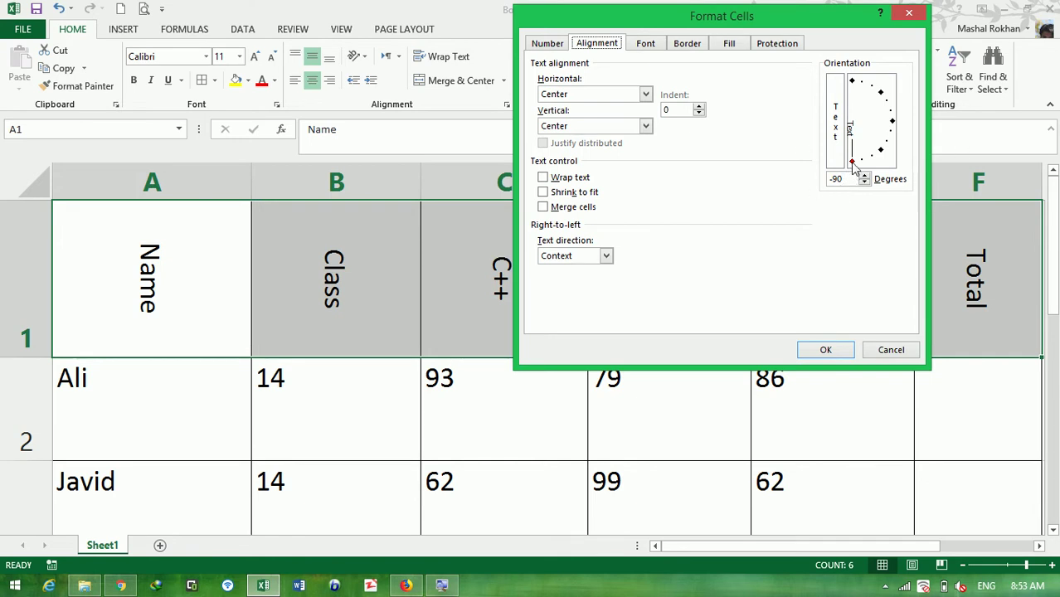
left_click(856, 169)
left_click_drag(855, 168, 885, 159)
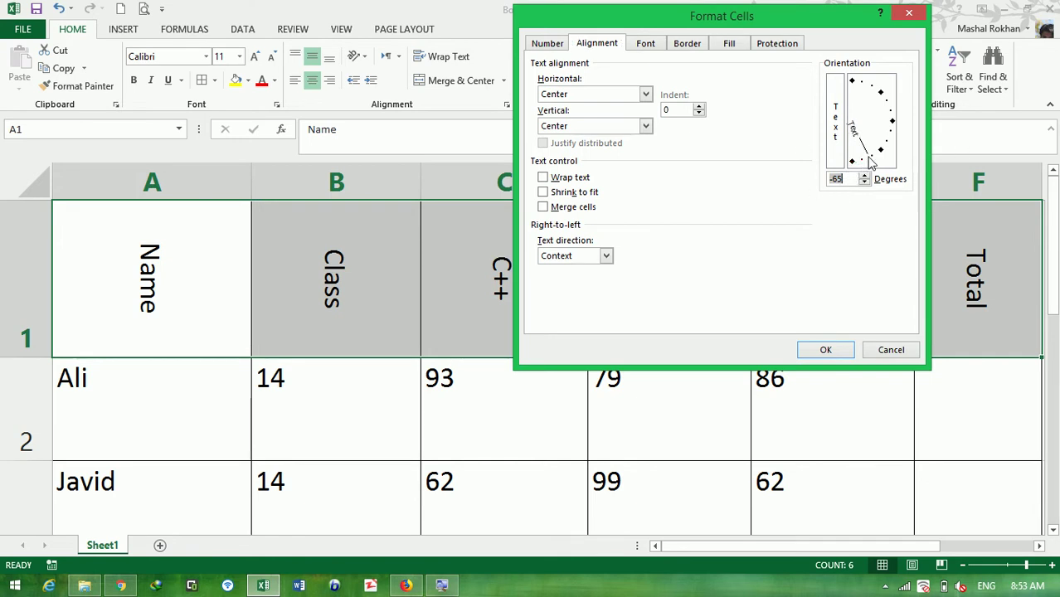
mouse_move(884, 156)
left_mouse_down()
mouse_move(888, 105)
mouse_move(907, 162)
left_mouse_up()
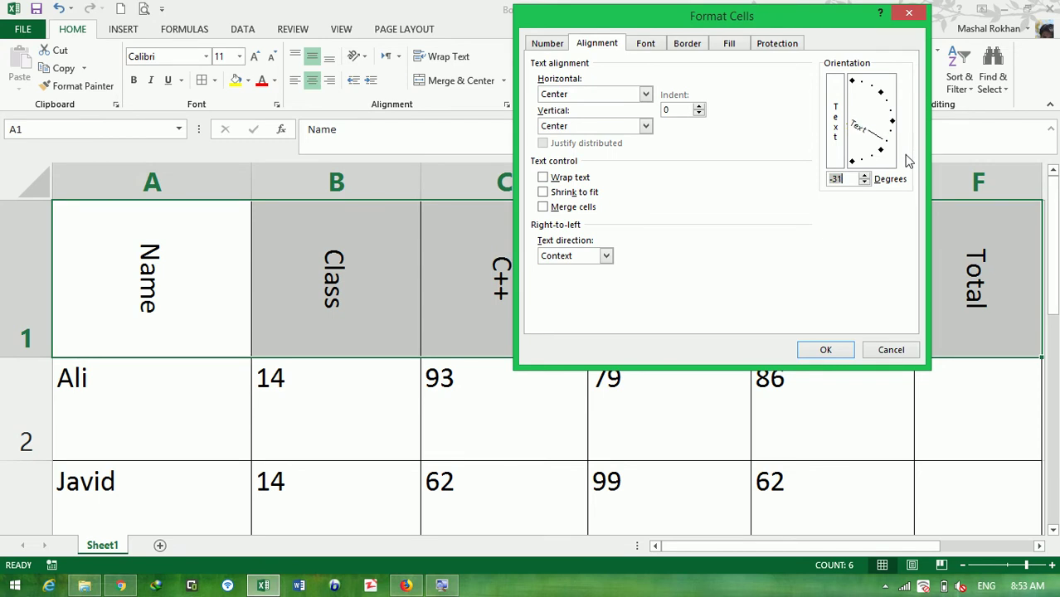
left_click(826, 351)
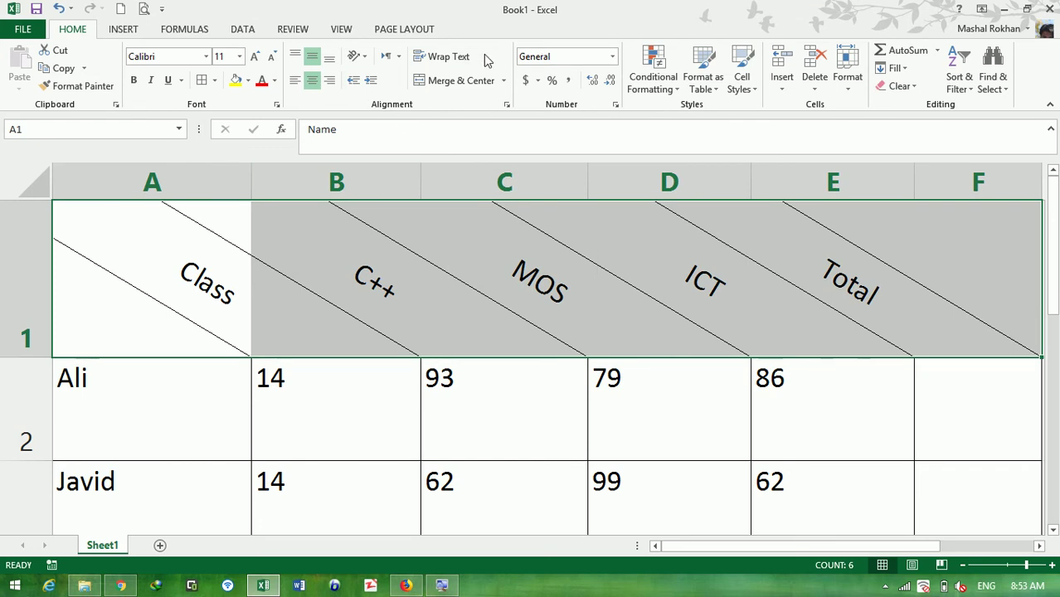
- Undo the -31° tilt and earlier orientation changes, leaving the heading letters stacked vertically
left_click(365, 58)
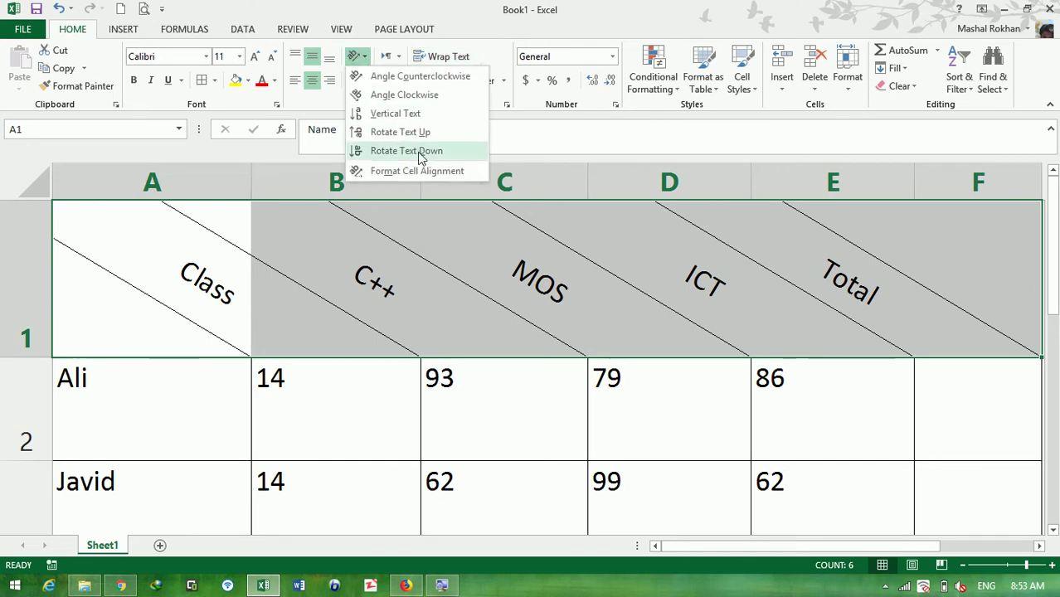
left_click(455, 6)
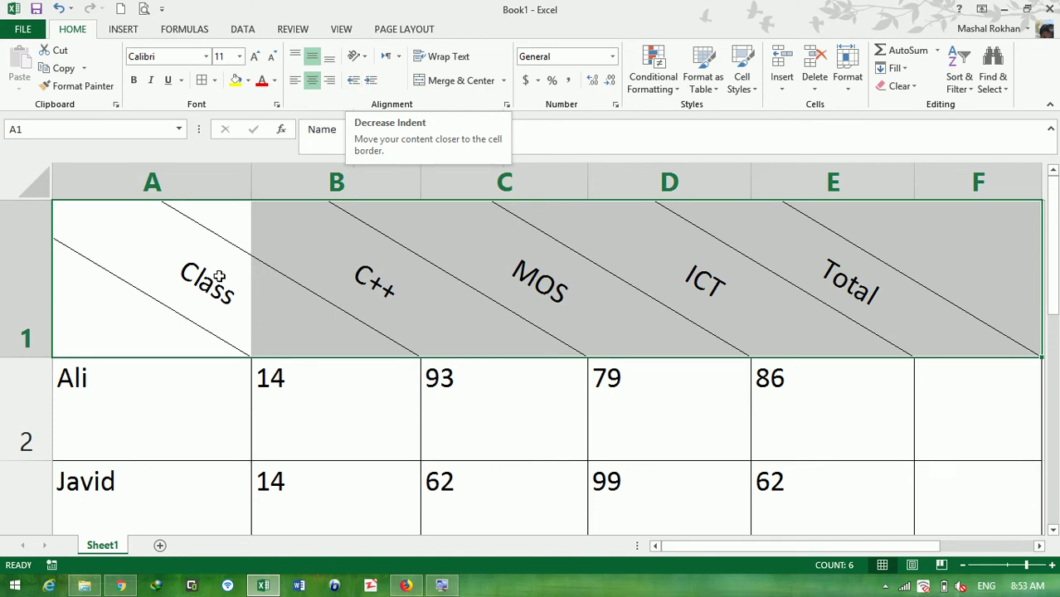
key("ctrl+z")
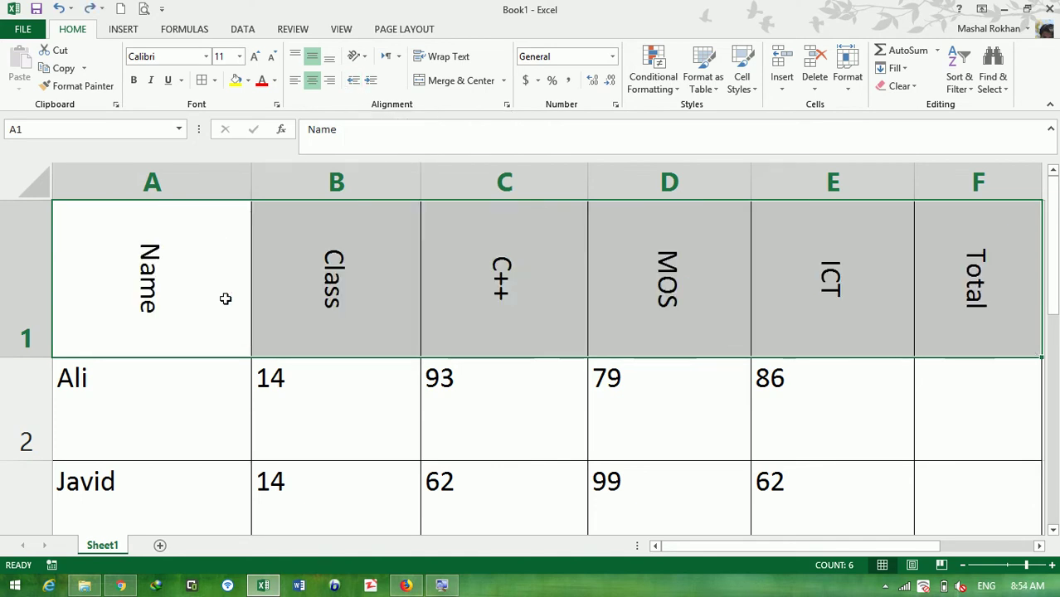
key("ctrl+z")
key("ctrl+z")
key("ctrl+z")
key("ctrl+z")
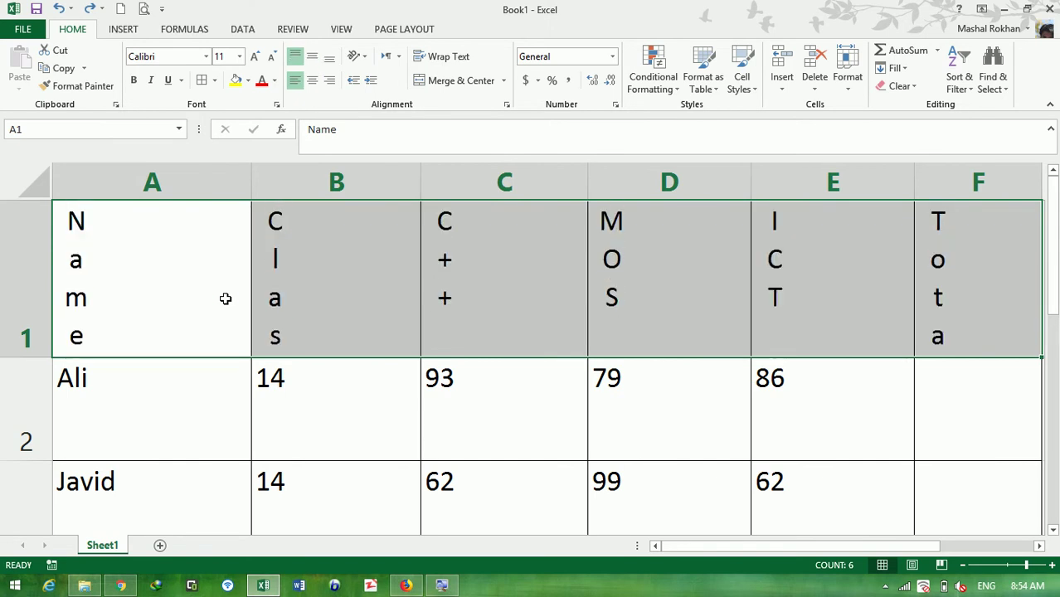
key("ctrl+z")
key("ctrl+z")
key("ctrl+z")
key("ctrl+z")
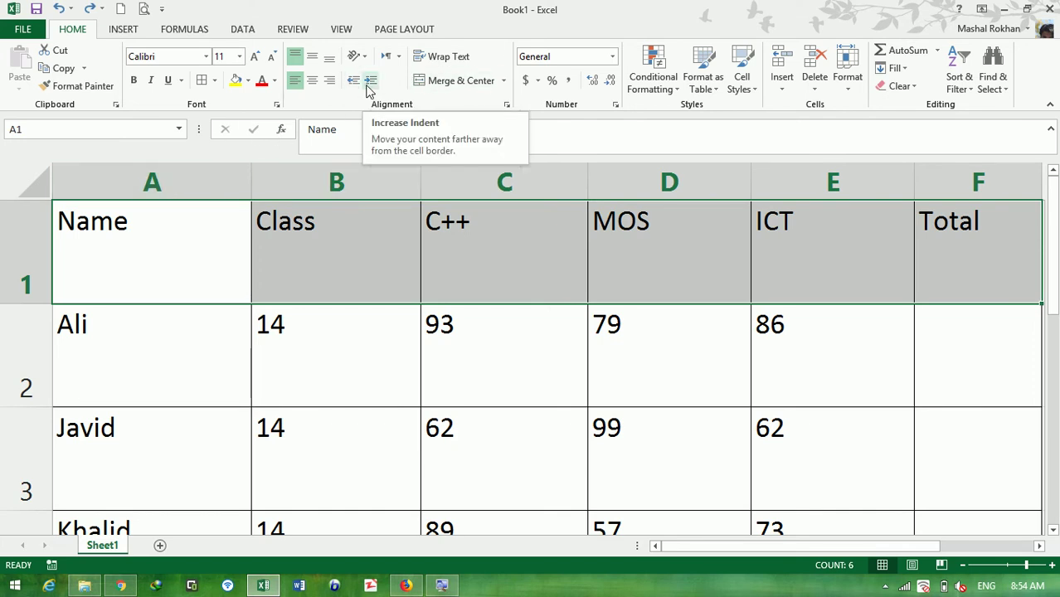
left_click(370, 88)
left_click(370, 88)
left_click(370, 88)
left_click(370, 88)
left_click(370, 88)
left_click(370, 88)
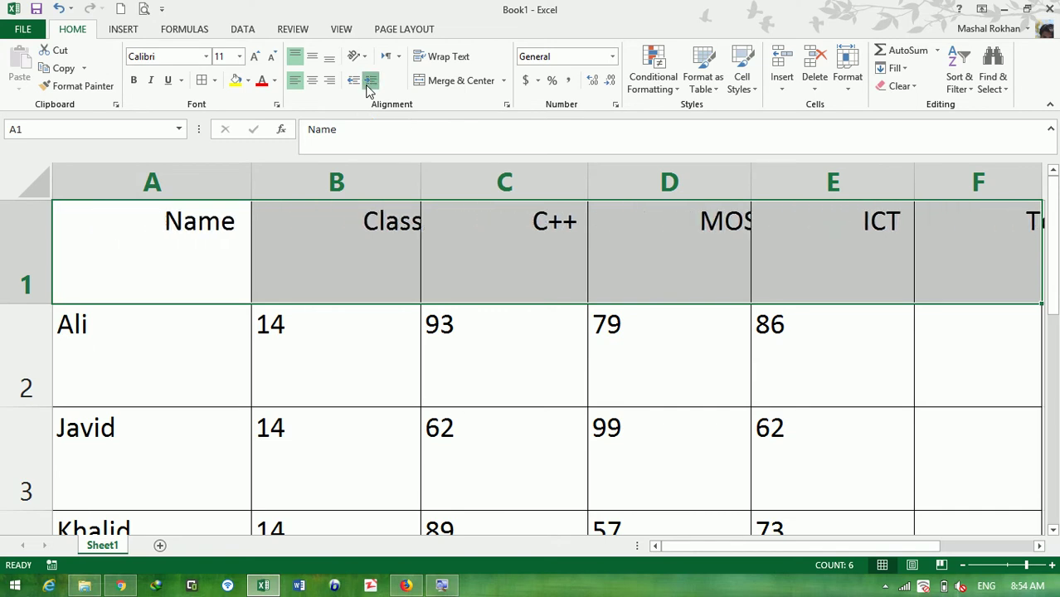
left_click(370, 88)
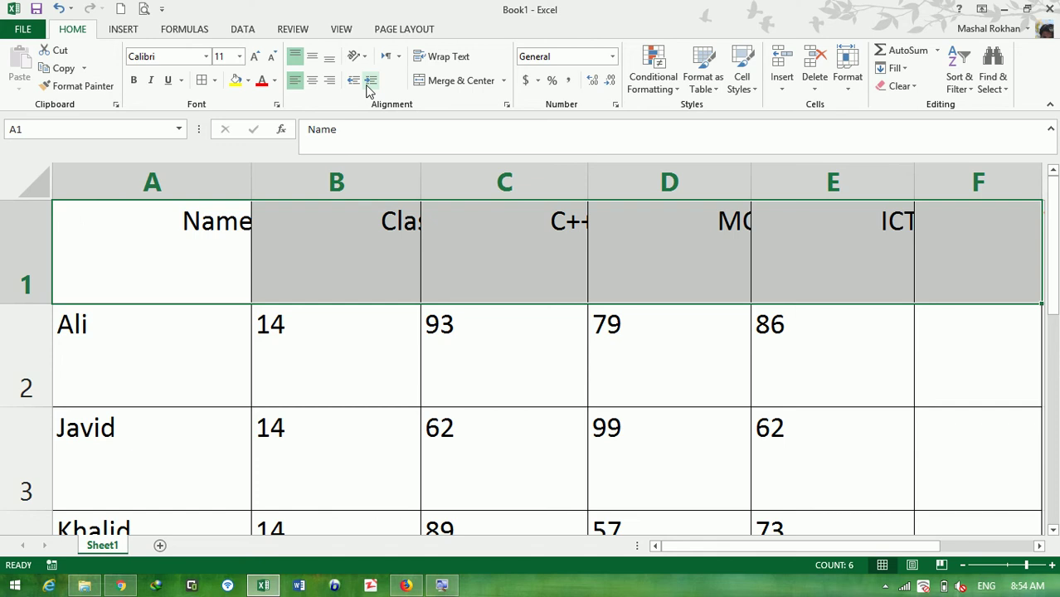
left_click(353, 80)
left_click(353, 80)
left_click(353, 80)
left_click(352, 81)
left_click(352, 81)
left_click(352, 80)
left_click(352, 81)
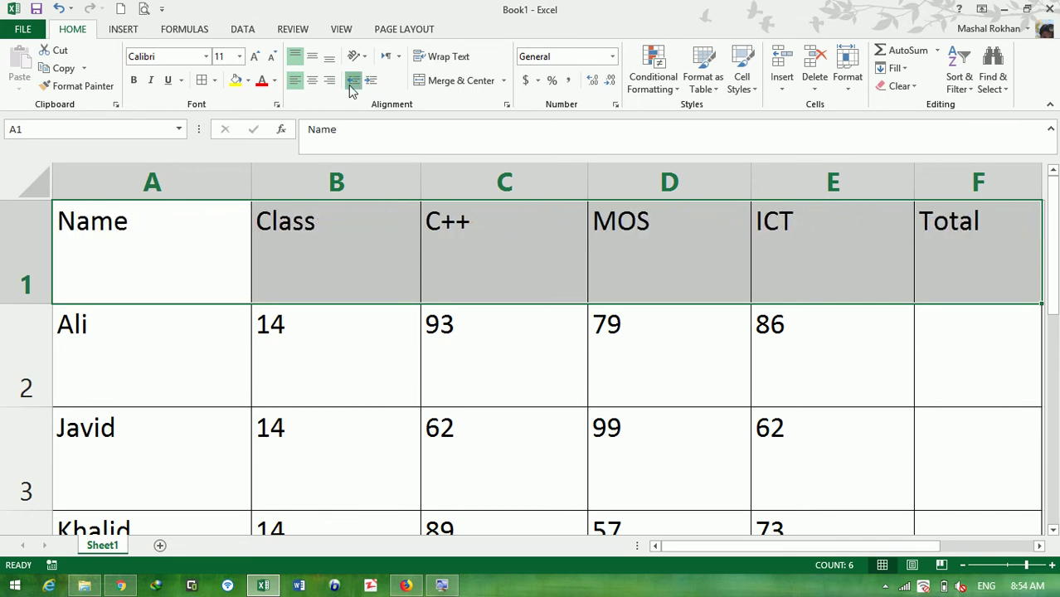
left_click(370, 85)
left_click(370, 86)
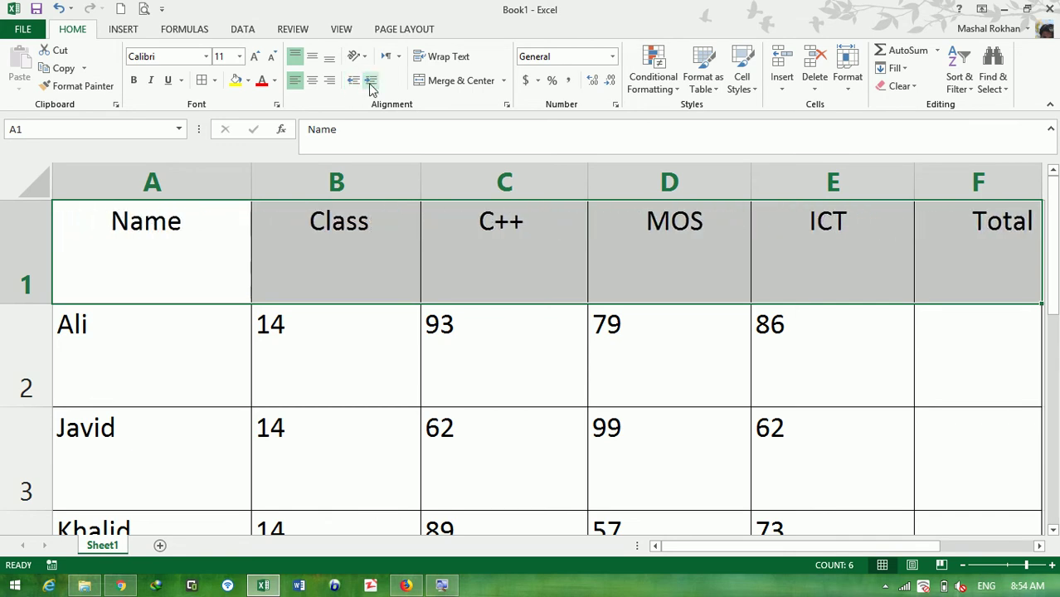
left_click(356, 86)
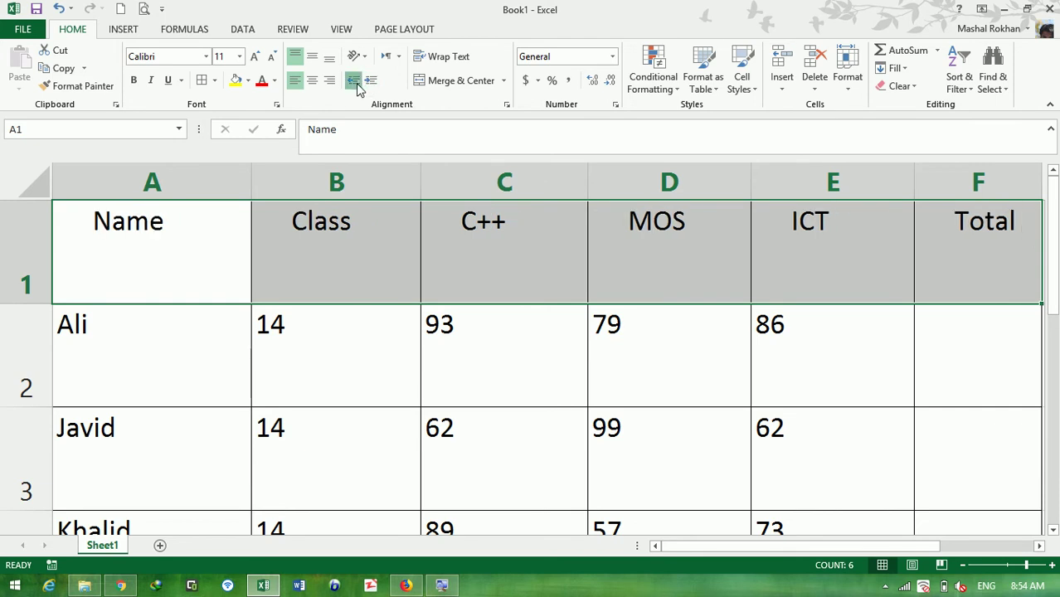
left_click(357, 86)
left_click(357, 88)
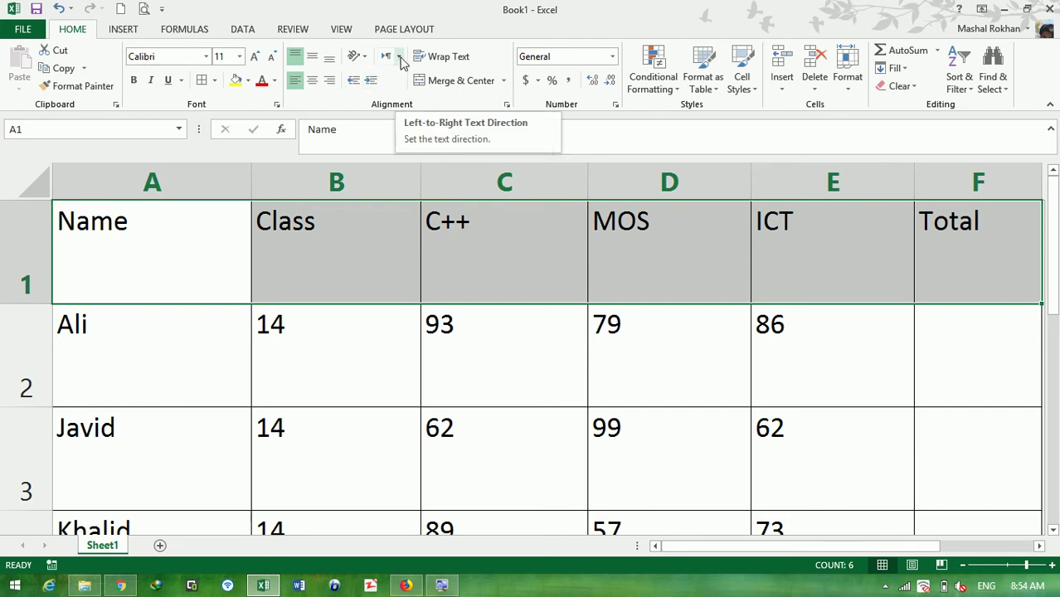
- Set the headers' text direction to Context, then select cells D2 and F2
left_click(399, 57)
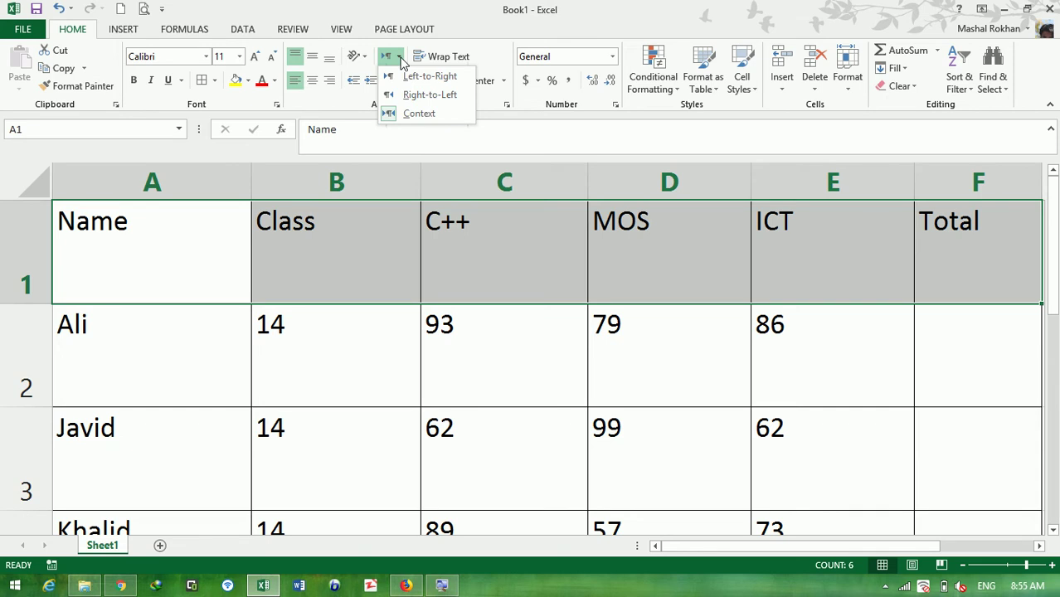
left_click(421, 113)
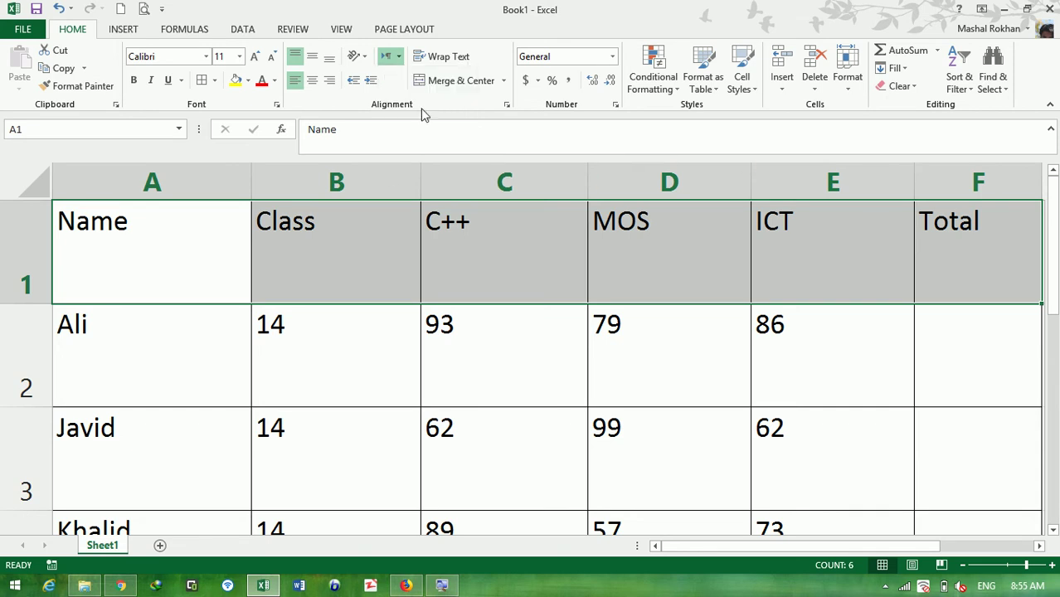
left_click(695, 324)
left_click(925, 355)
- Type the heading Name in G1
key("Right")
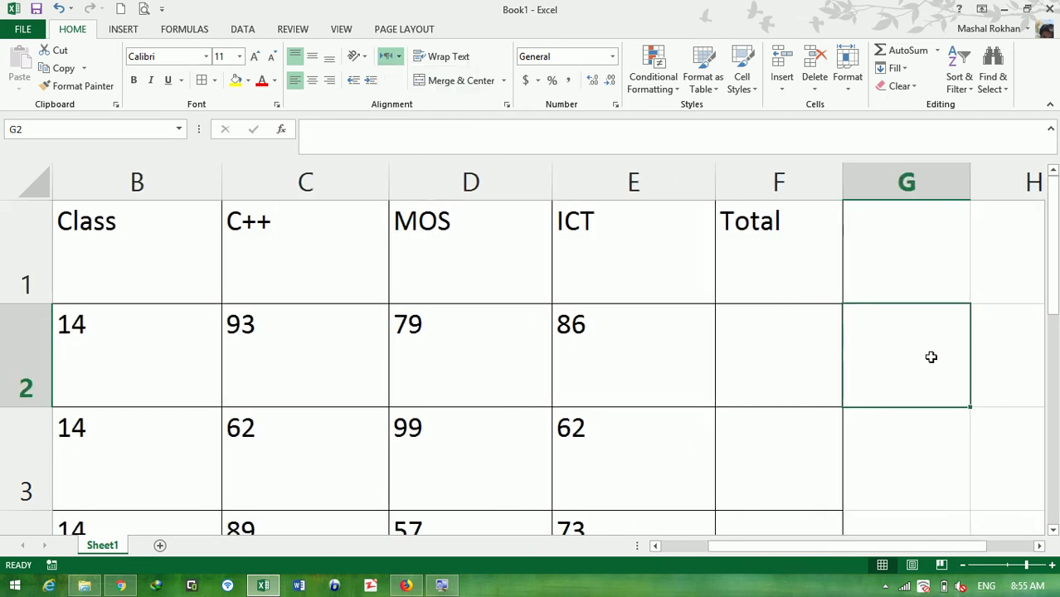
key("Right")
key("Up")
key("Left")
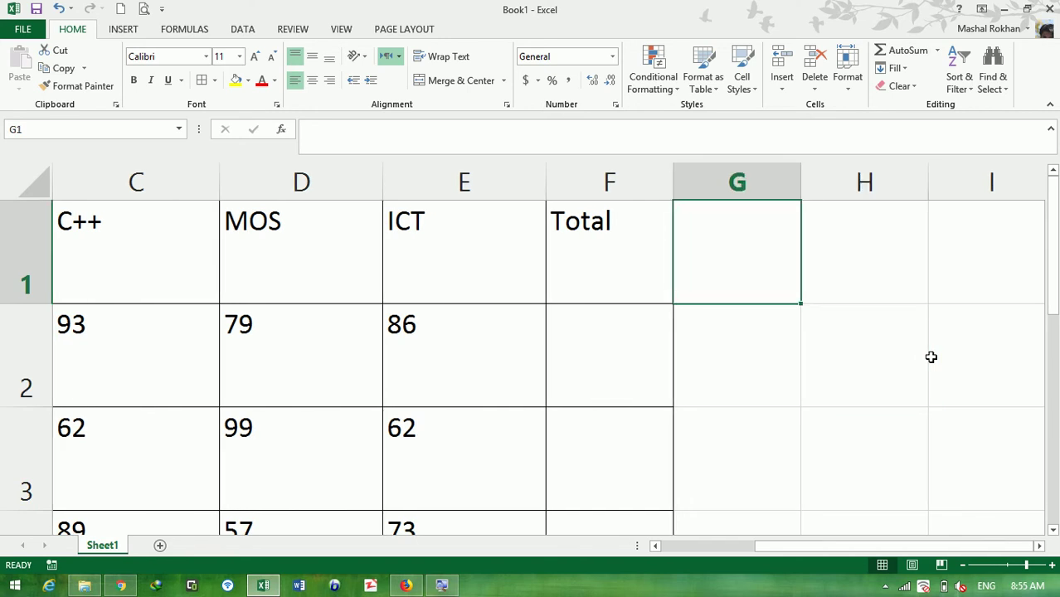
type("Name")
key("Return")
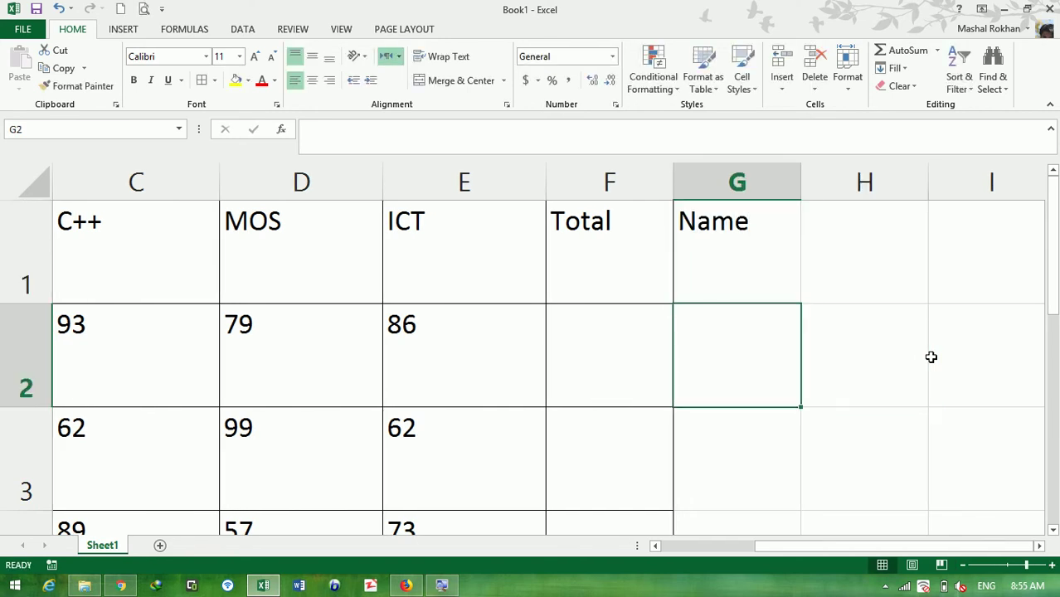
- Enter the Pashto word نوم in G2 using the Pashto keyboard
key("alt+shift")
type("نوم")
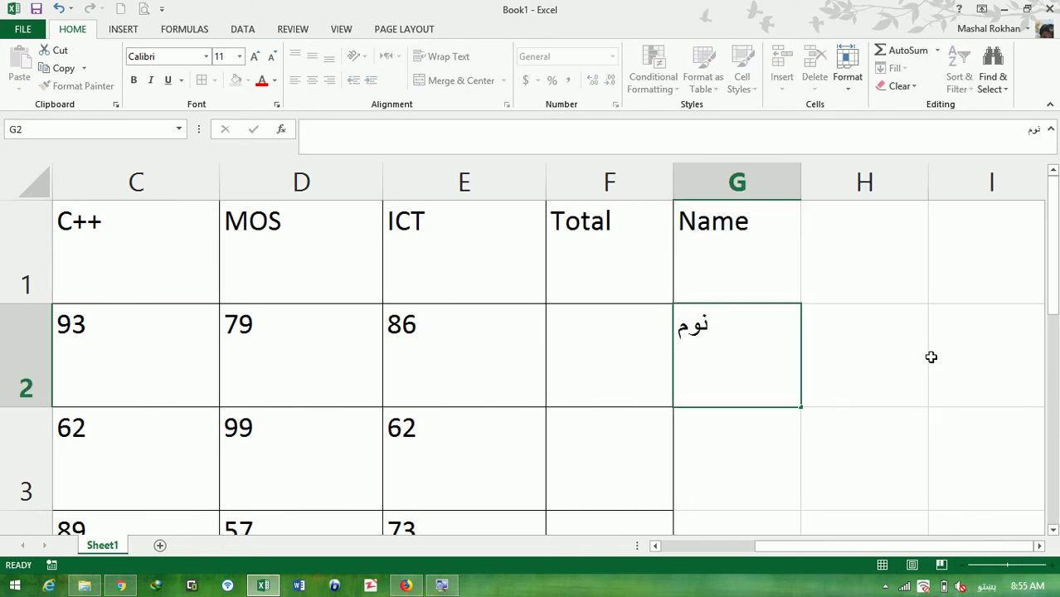
key("Return")
left_click(728, 362)
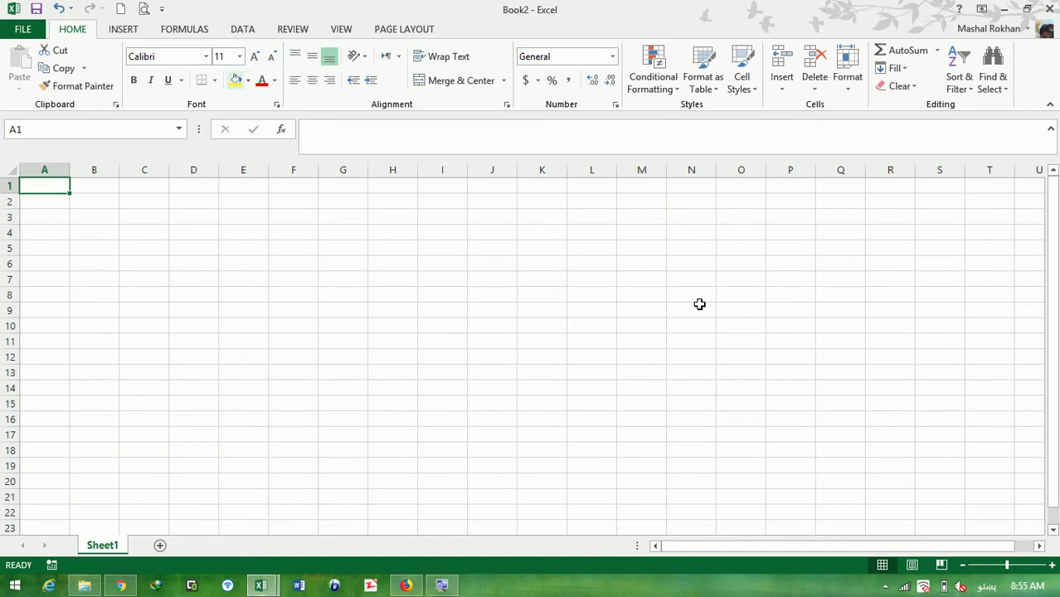
- Zoom the sheet in, then enter the Pashto word نوم in A1 and Name in A2
left_click(1018, 565)
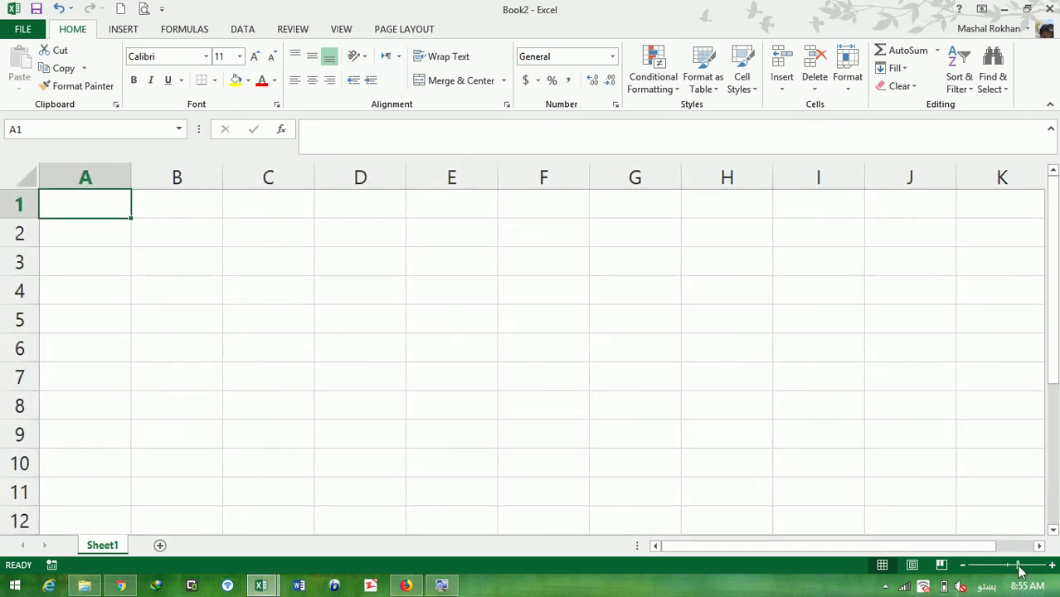
left_click(1029, 565)
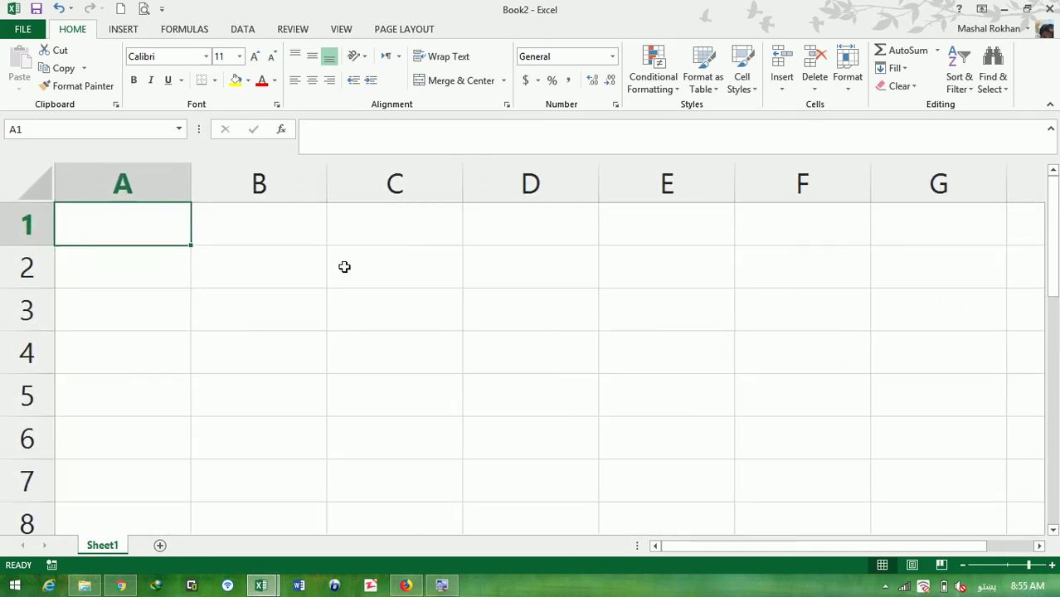
type("نوم")
key("Return")
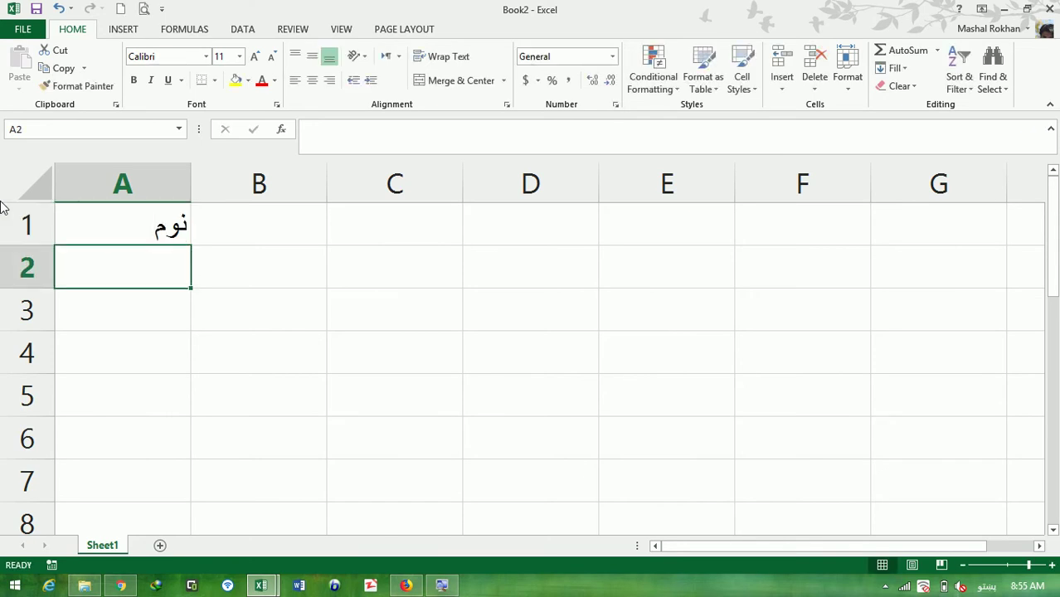
type("بشر")
key("BackSpace")
key("BackSpace")
key("BackSpace")
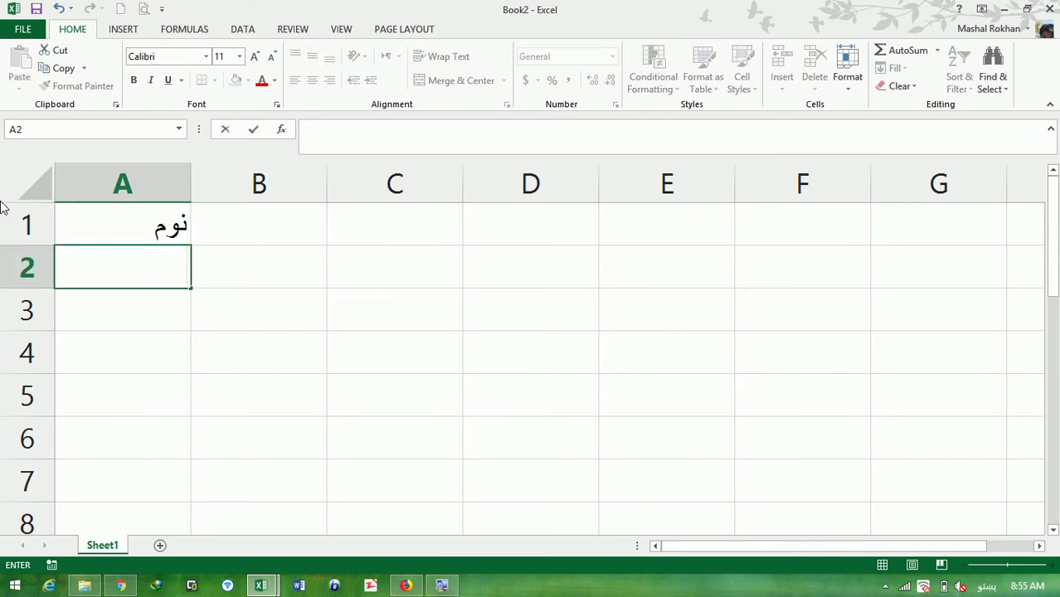
key("alt+shift")
type("Name")
key("Return")
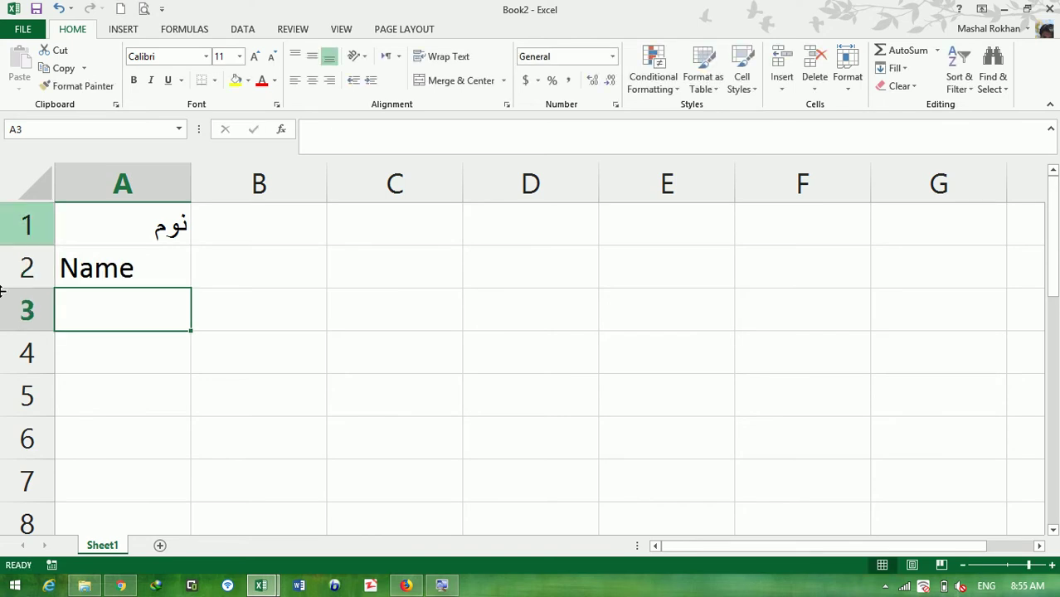
- Select A1:A2 and view the Text Direction options without changing them, then reselect A1
left_click_drag(151, 224, 147, 282)
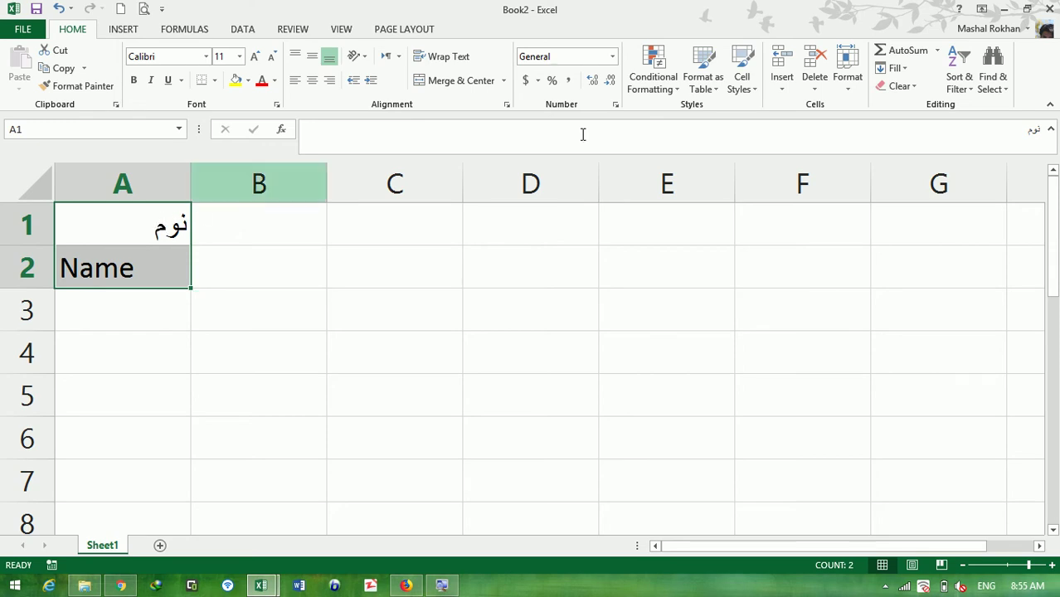
left_click(391, 56)
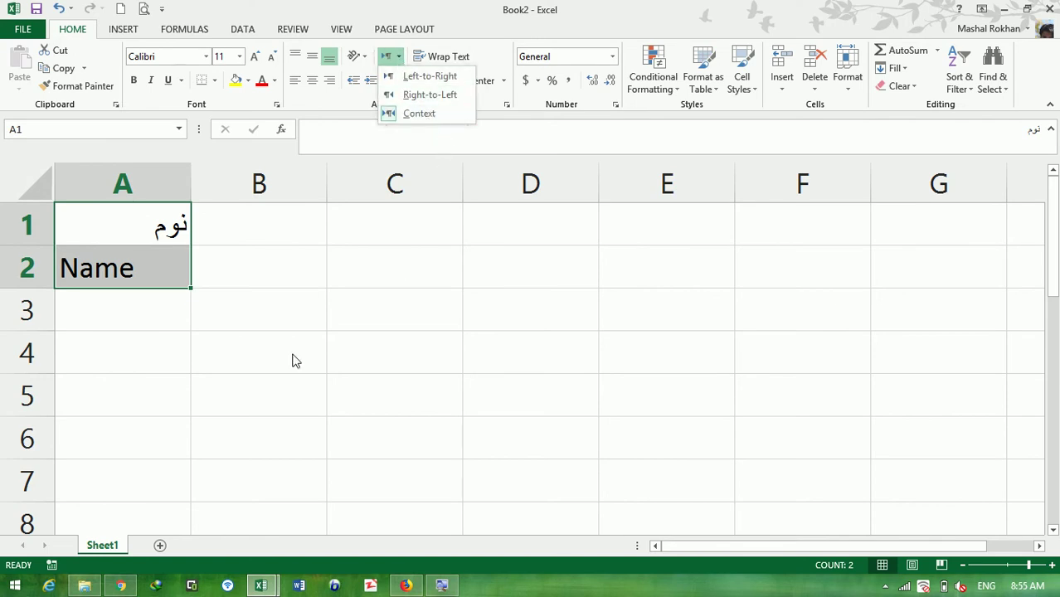
left_click(213, 309)
left_click(170, 232)
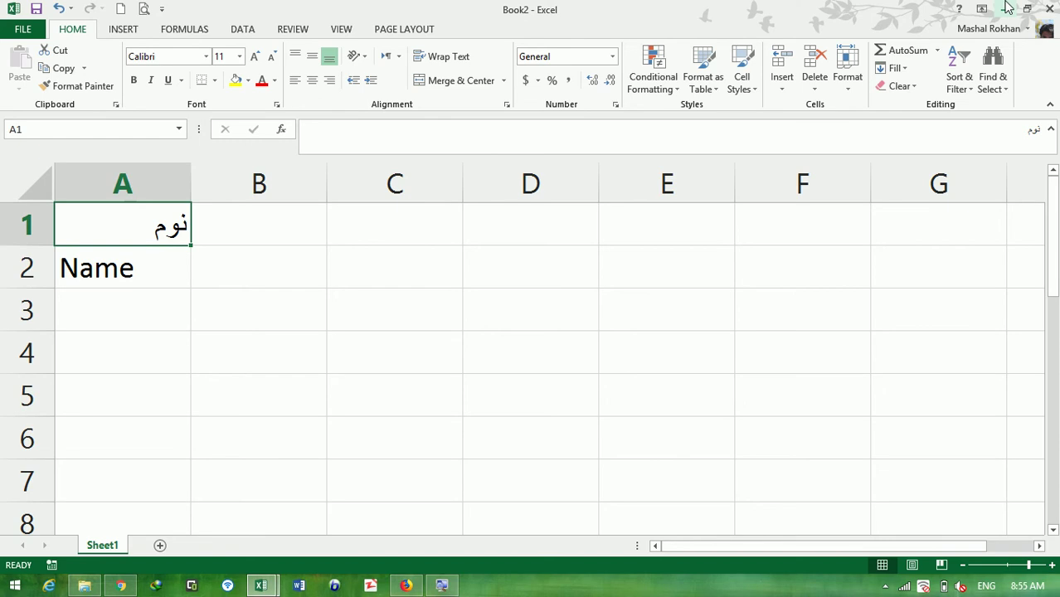
- Return to Book1 and clear the Pashto text from G2
left_click(1006, 9)
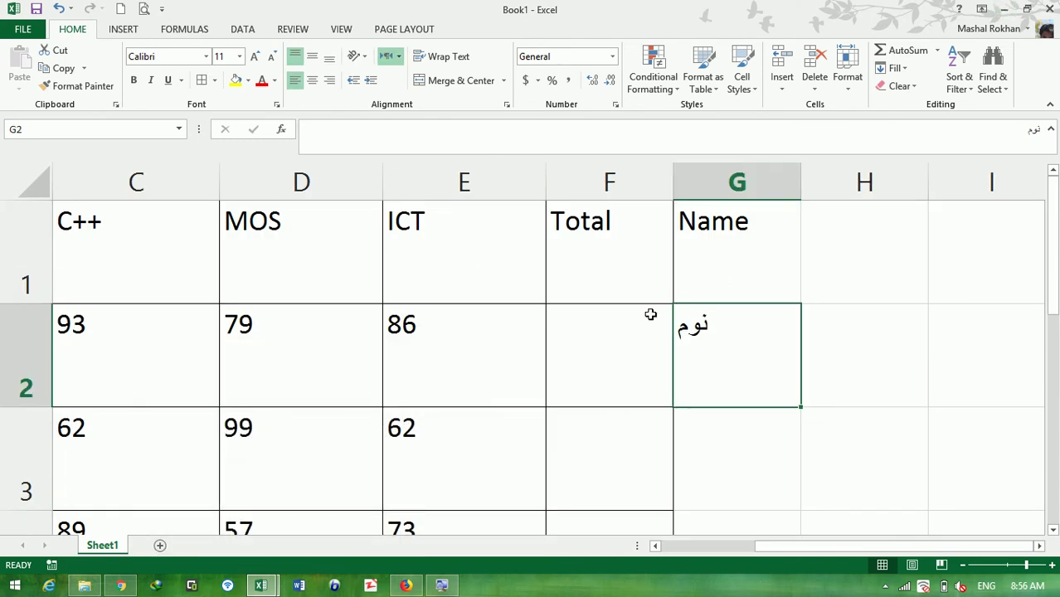
key("Delete")
key("Left")
key("Left")
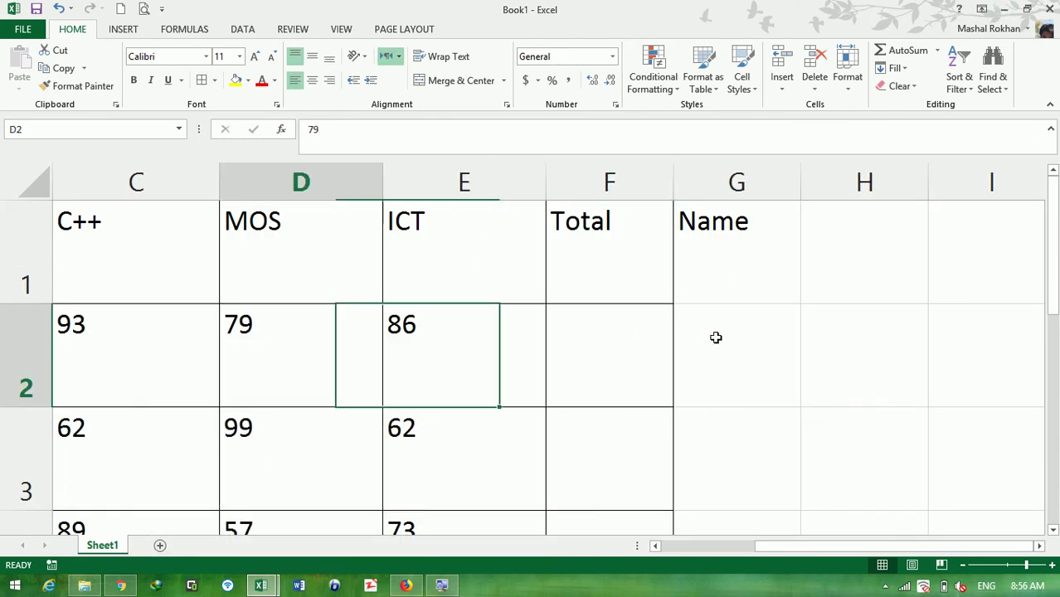
key("Left")
key("Left")
key("Left")
key("Left")
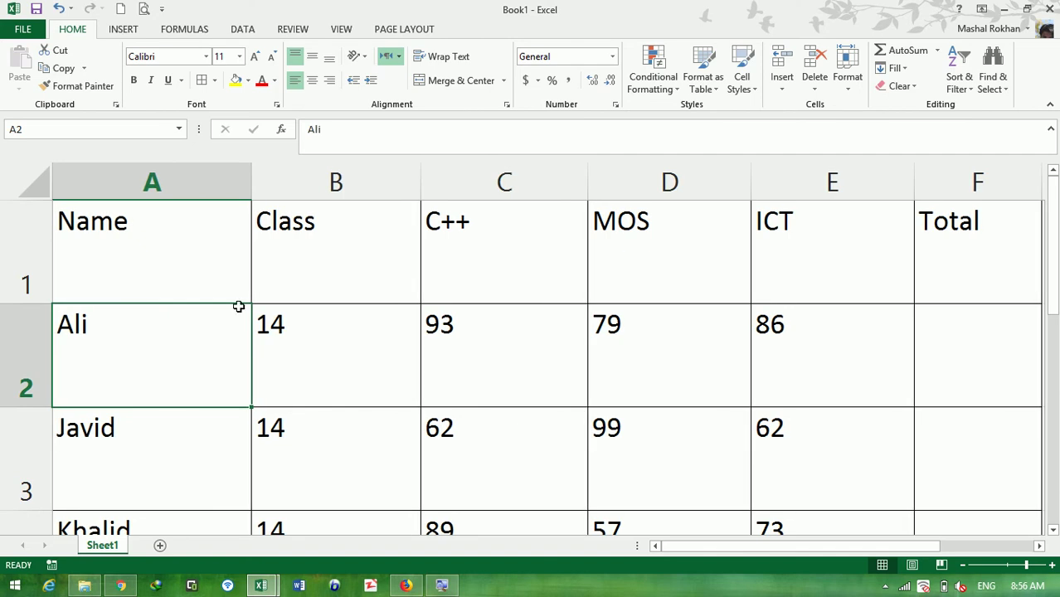
- Autofit student rows 2–6 back to normal height
mouse_move(33, 383)
left_mouse_down()
mouse_move(11, 470)
mouse_move(18, 388)
left_mouse_up()
double_click(29, 305)
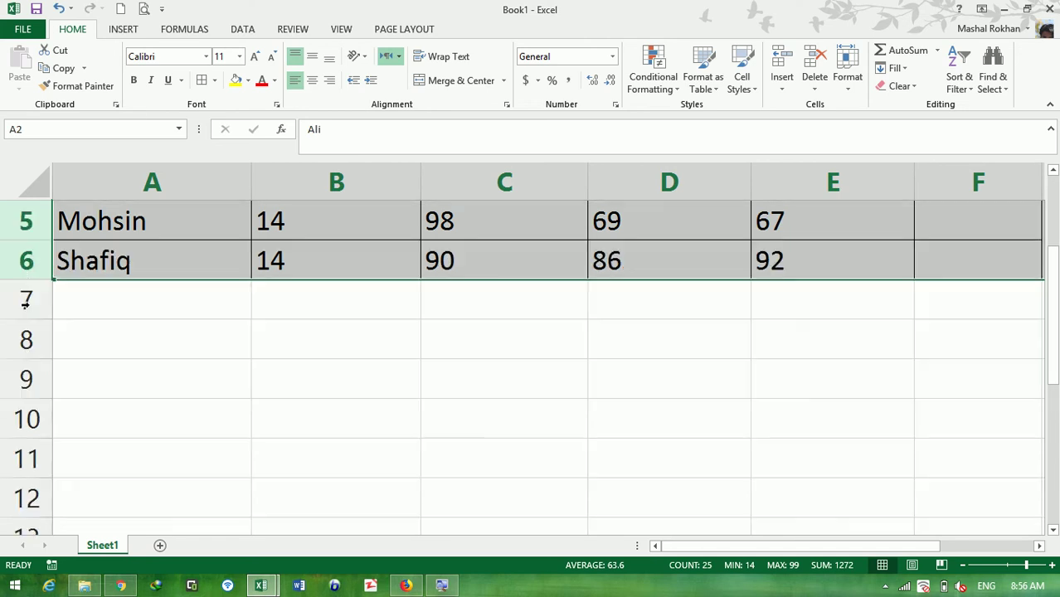
key("ctrl+Home")
key("Down")
key("Down")
key("Down")
key("Down")
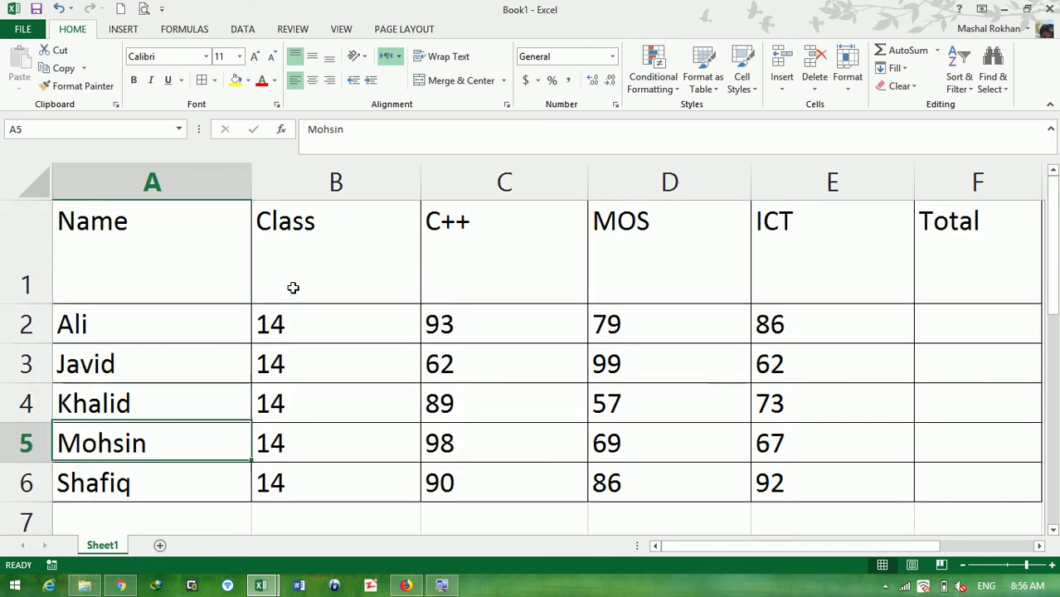
key("Down")
key("Down")
key("Down")
key("Down")
- Merge and centre A8:E8 with the heading 'Wrap Text'
left_click_drag(206, 461, 788, 464)
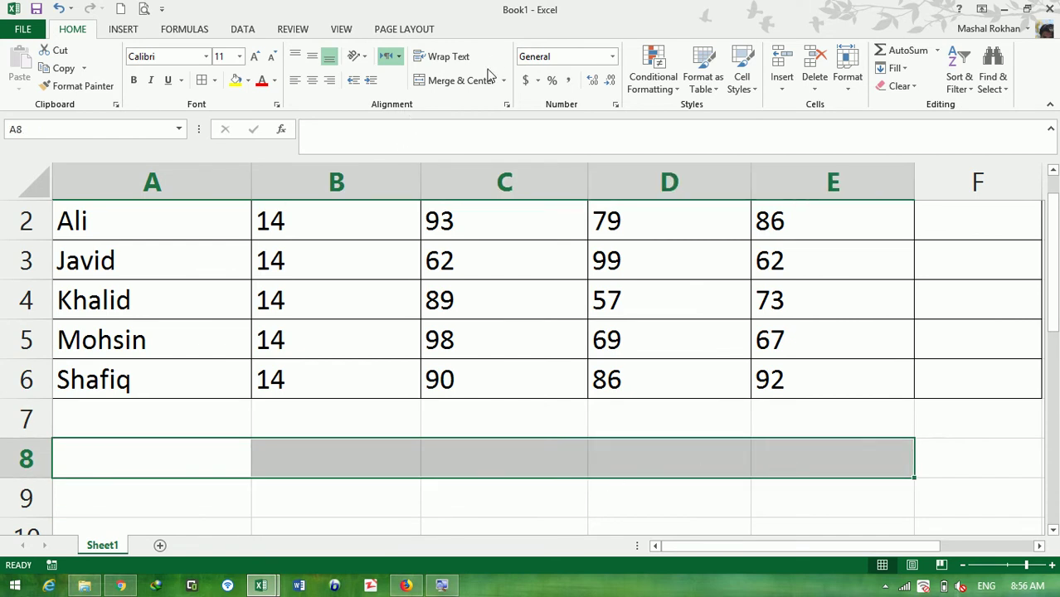
left_click(462, 80)
type("Wrap Text")
key("Return")
- Merge and centre A11:E11 with the heading 'Shrink to Fit', and merge A9:E10
key("Down")
key("Down")
key("Down")
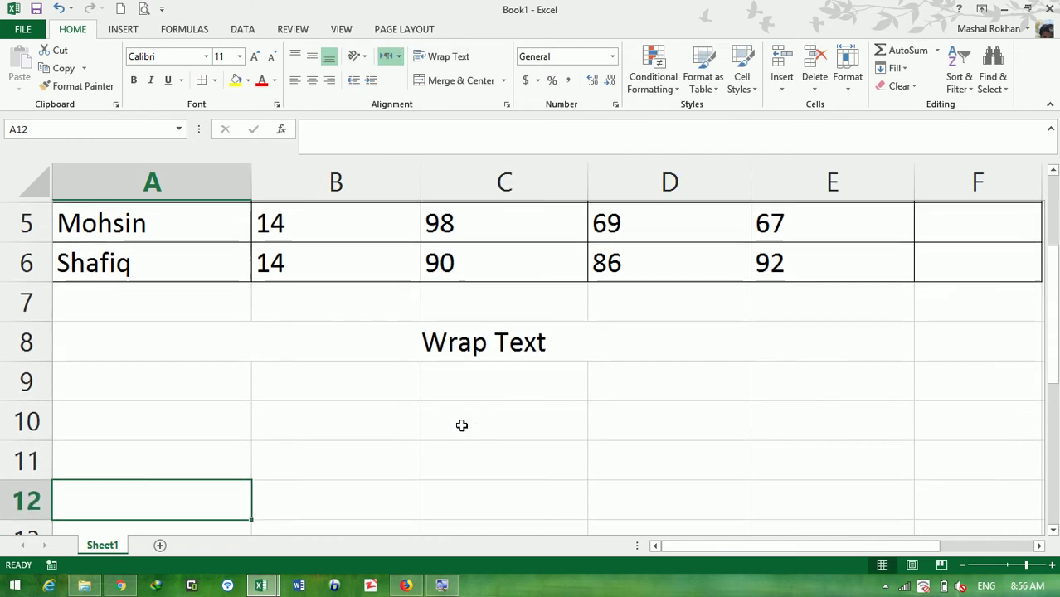
left_click_drag(187, 455, 868, 450)
left_click(450, 80)
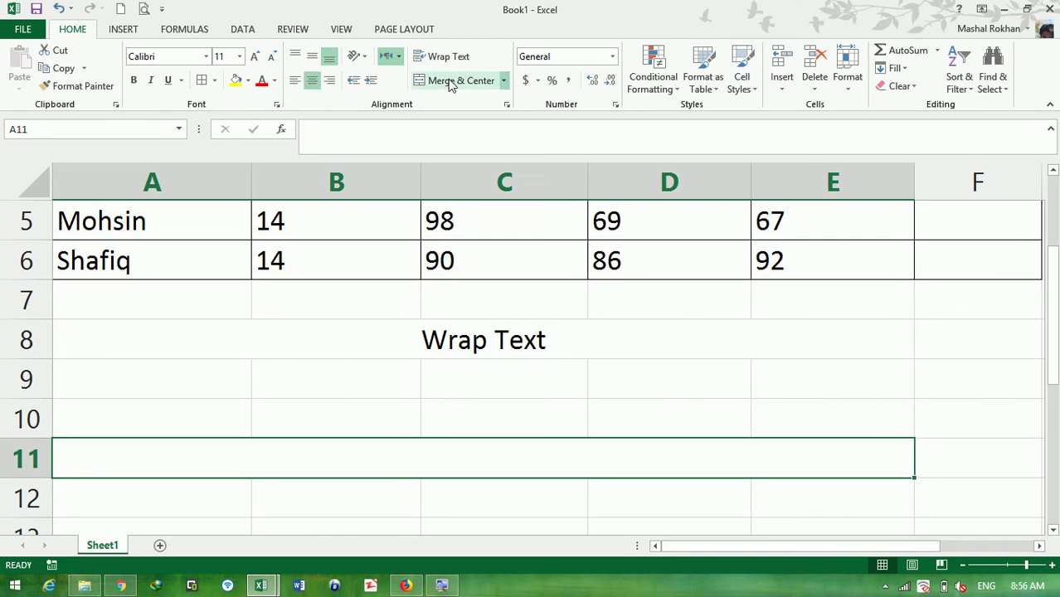
type("Shrink to ")
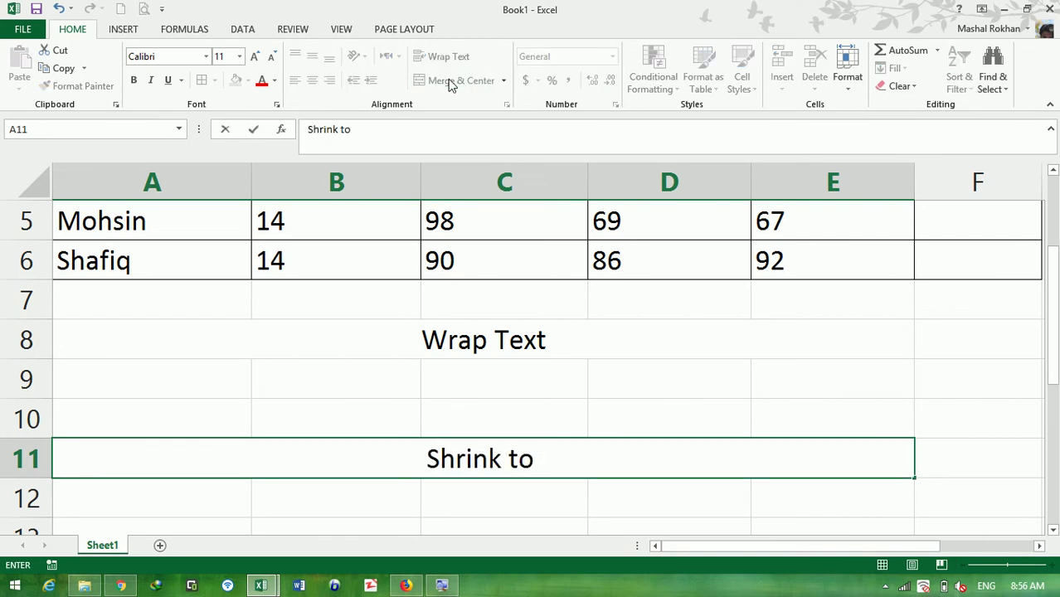
type("Fit")
key("Up")
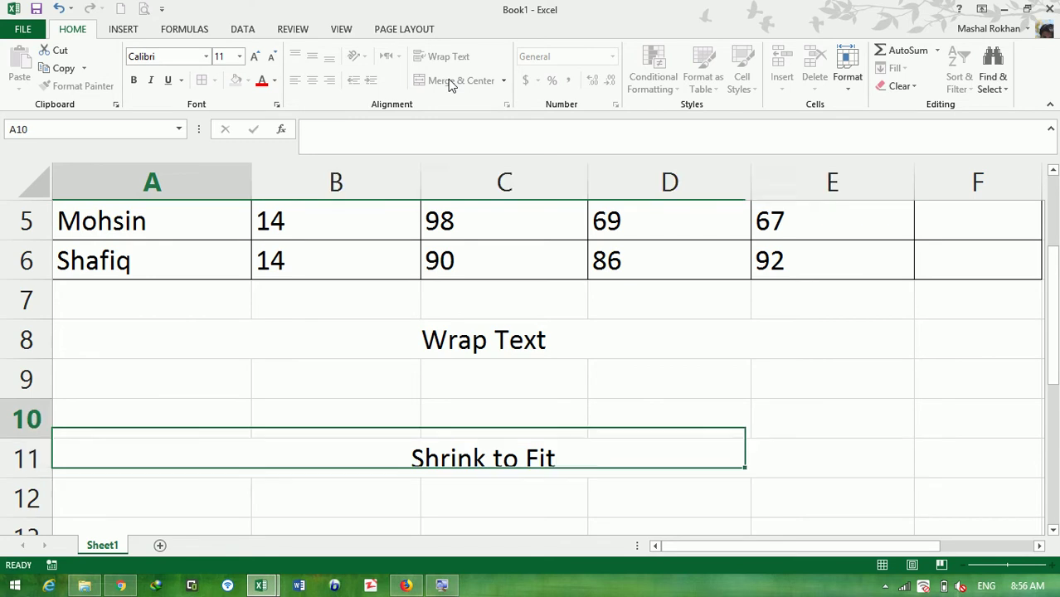
key("Up")
key("Up")
mouse_move(188, 330)
left_mouse_down()
mouse_move(244, 403)
mouse_move(327, 386)
mouse_move(787, 426)
left_mouse_up()
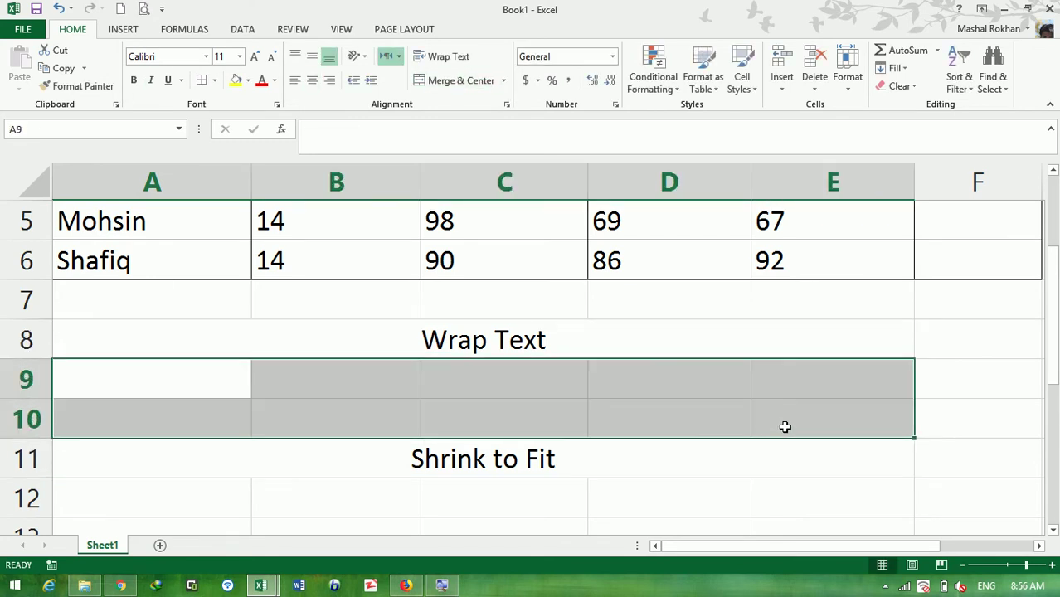
left_click(469, 86)
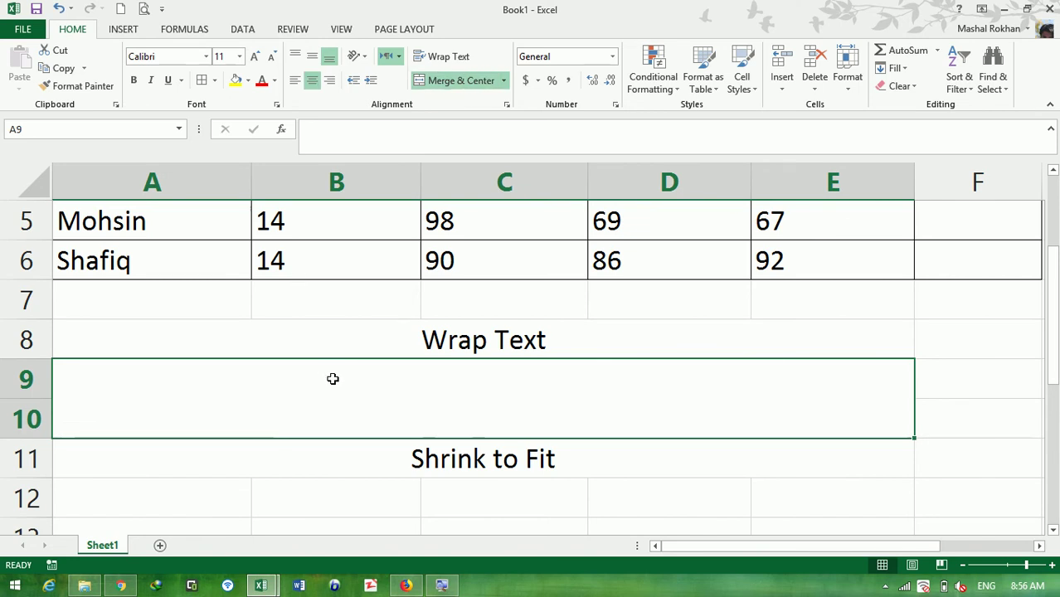
- Type 'If the text is increased from the boundries of a cell and couldn't be visible anymore' into A9
type("If ")
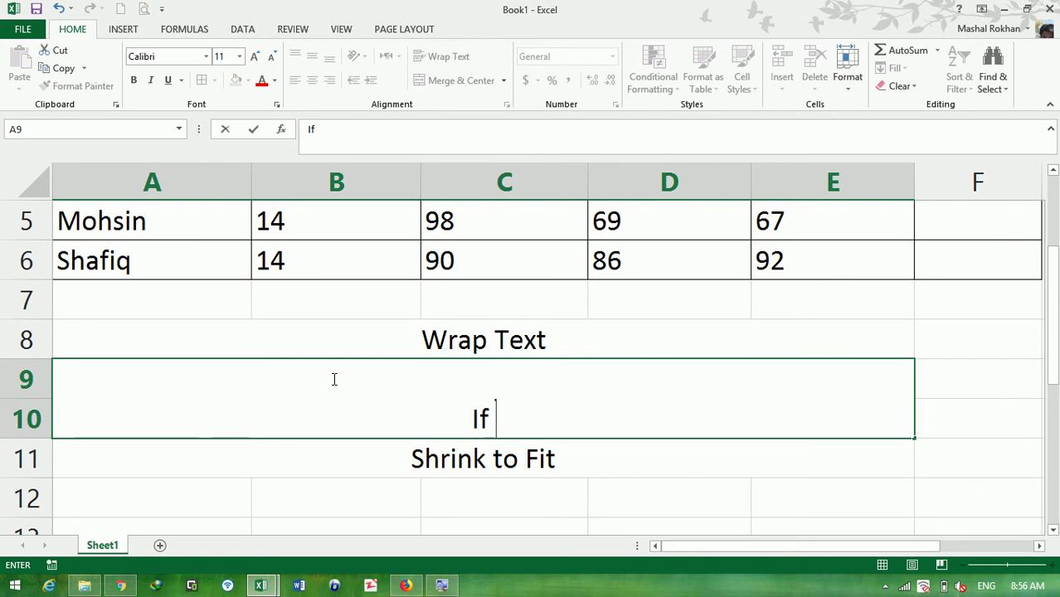
type("the text is increased from the boundries of a cell")
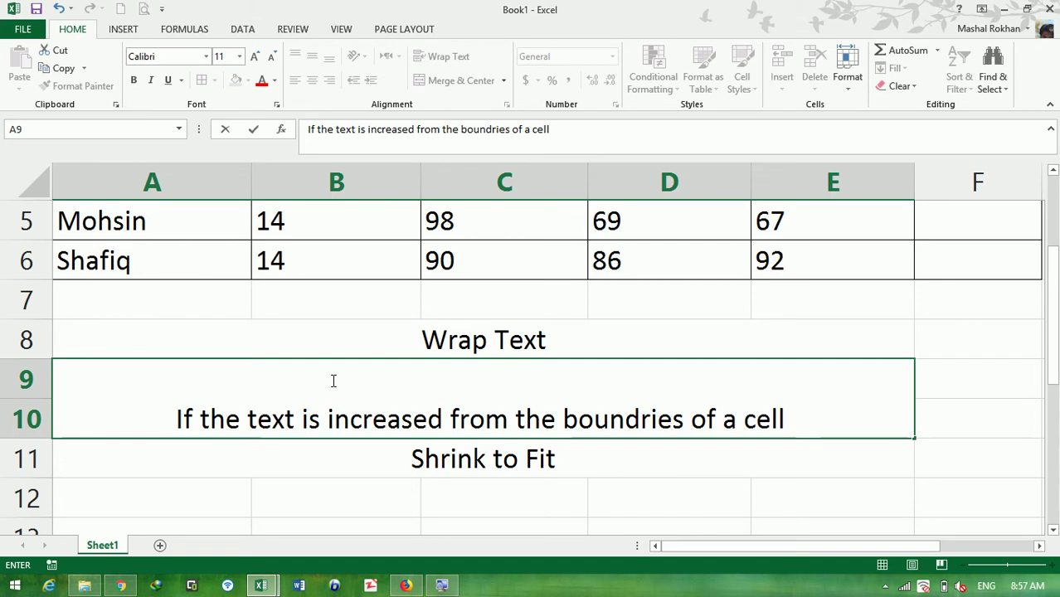
type("and couldn't")
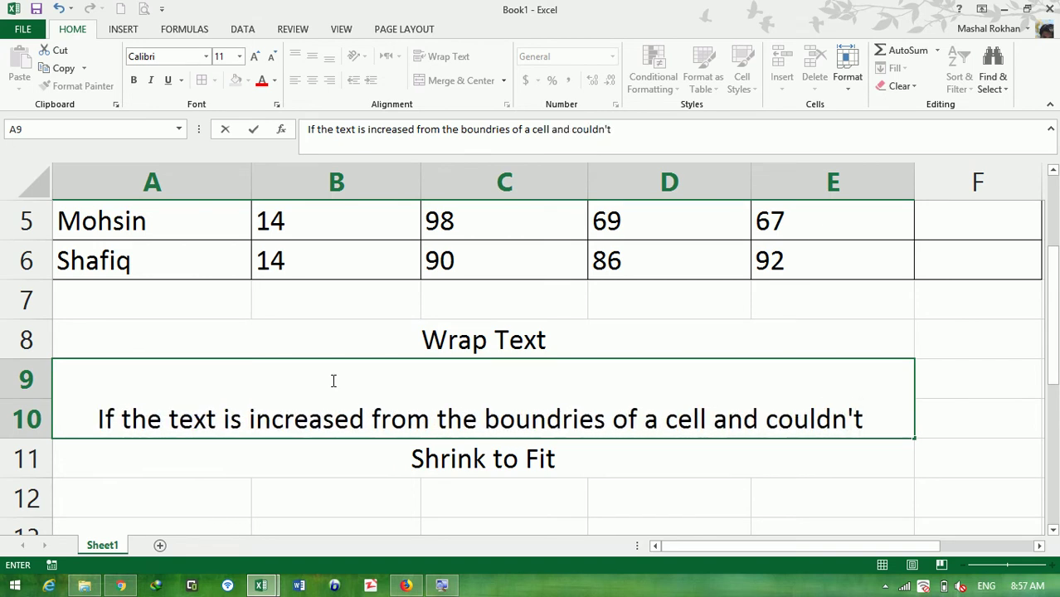
type(" be visible anym")
type("e")
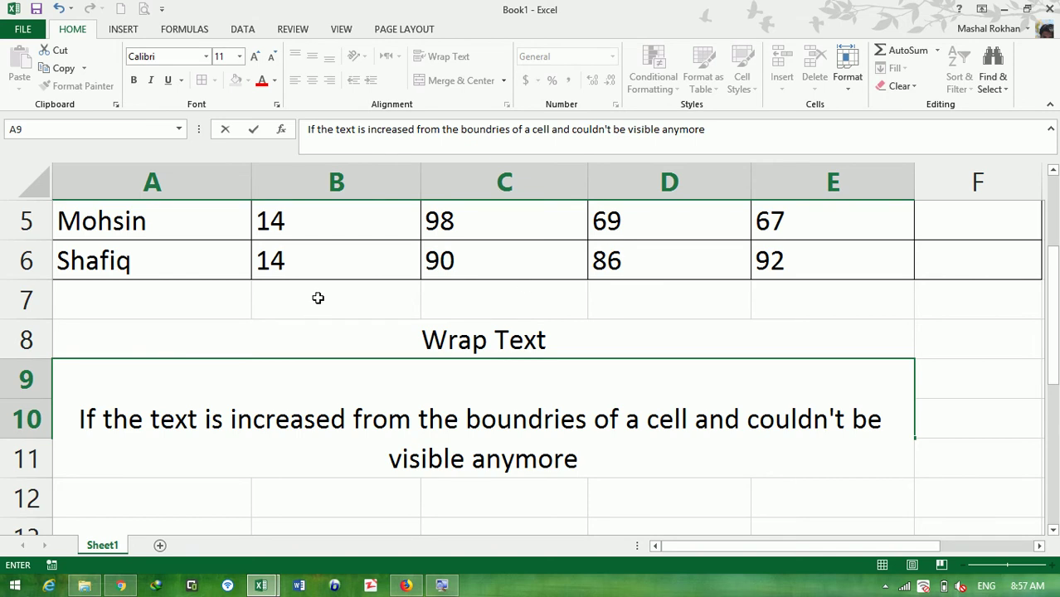
- Replace A6 with the student's full name, then apply Wrap Text to the merged A9:E10 sentence
double_click(205, 266)
key("BackSpace")
key("BackSpace")
key("BackSpace")
key("BackSpace")
key("BackSpace")
type("Mohammad")
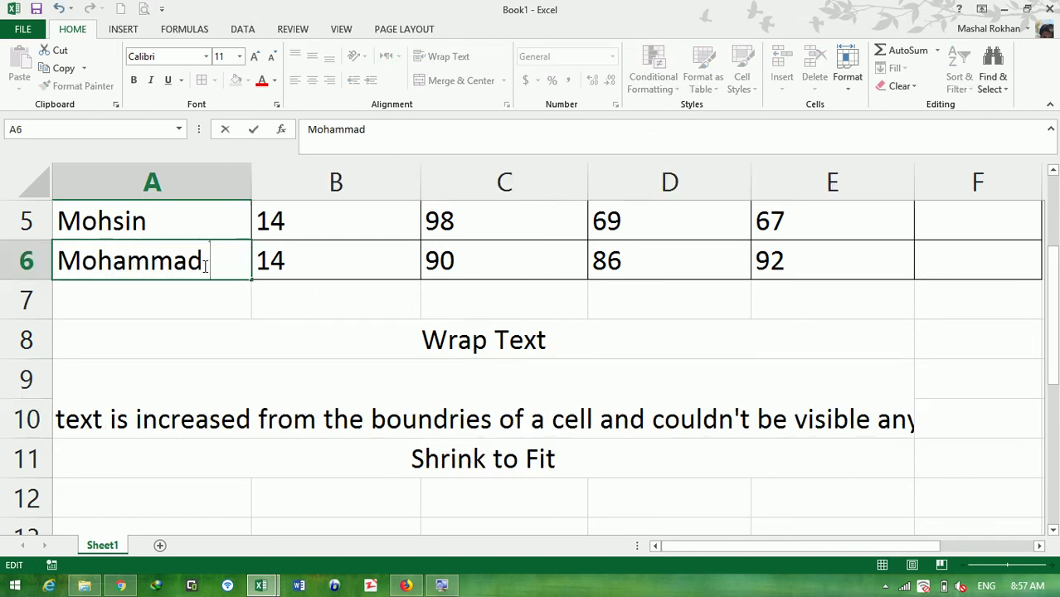
type(" Shafiq S")
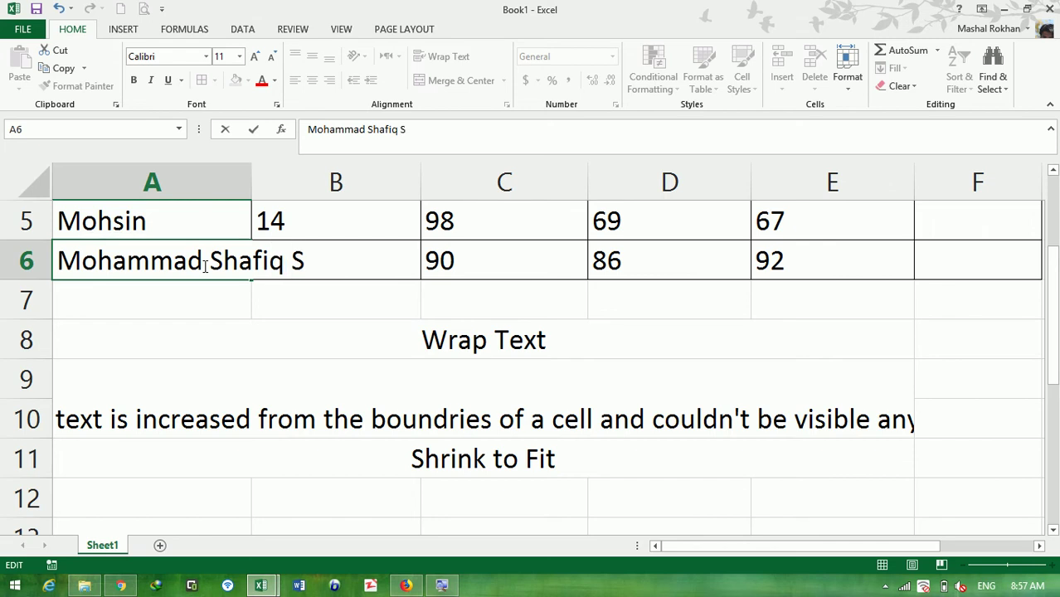
type("tanikzay")
key("Return")
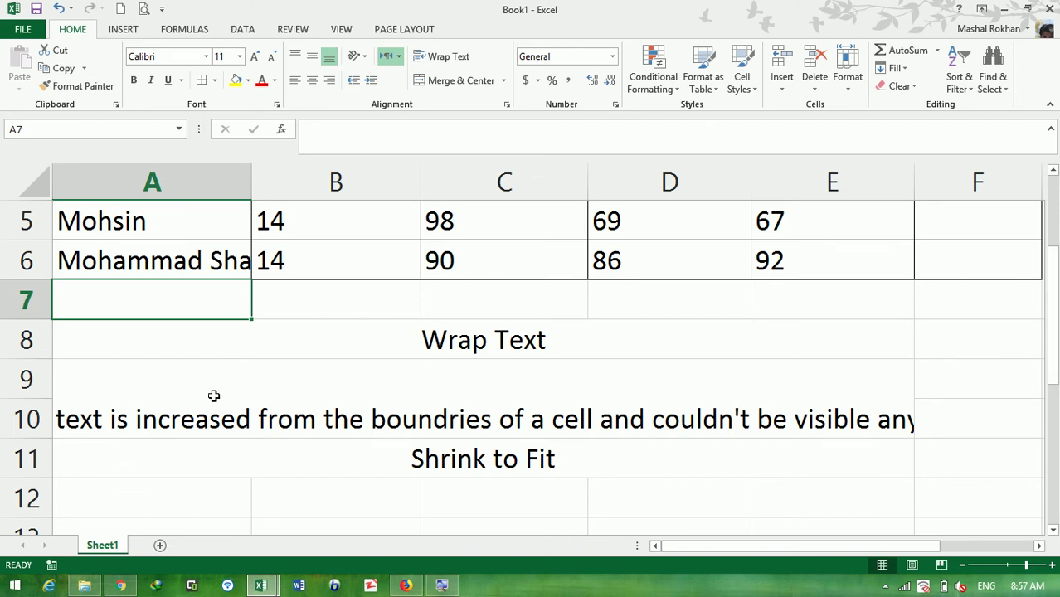
left_click(214, 396)
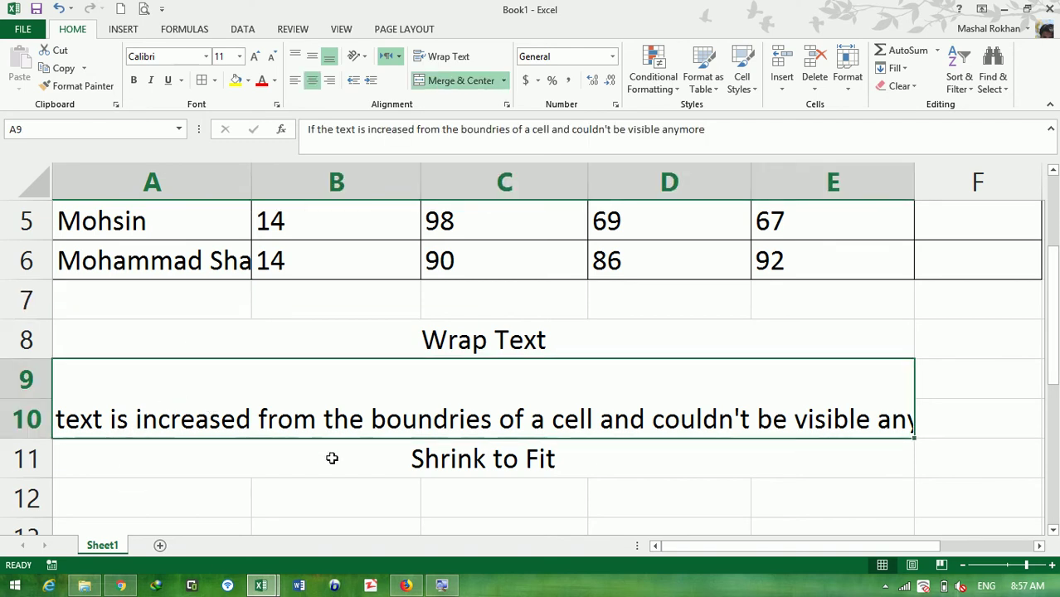
left_click(444, 56)
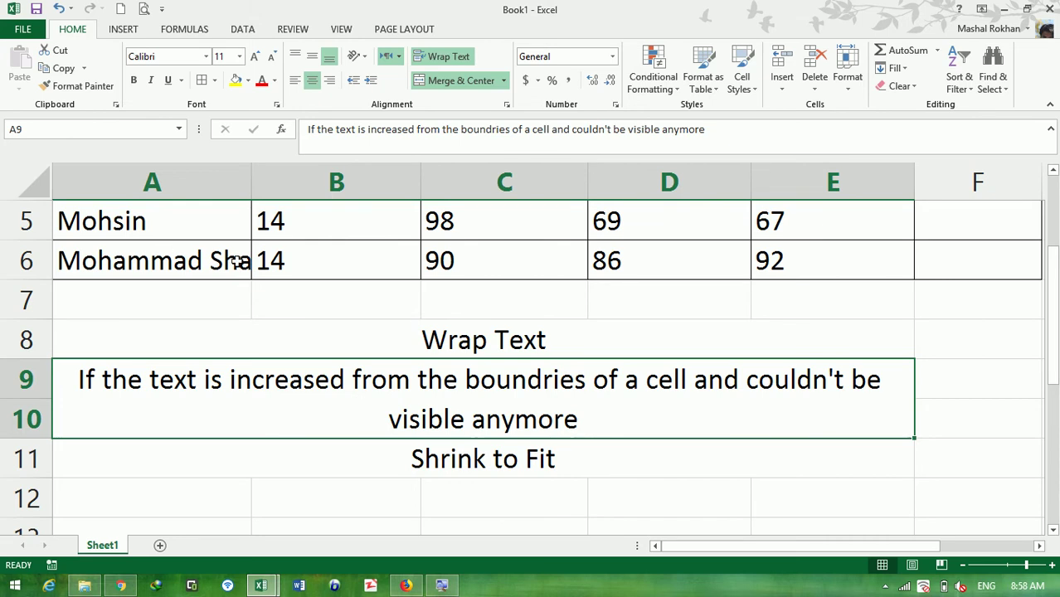
- Extend the A9 paragraph about wrapping to end 'affect the row. There will be no changes in text size'
double_click(598, 421)
type("so")
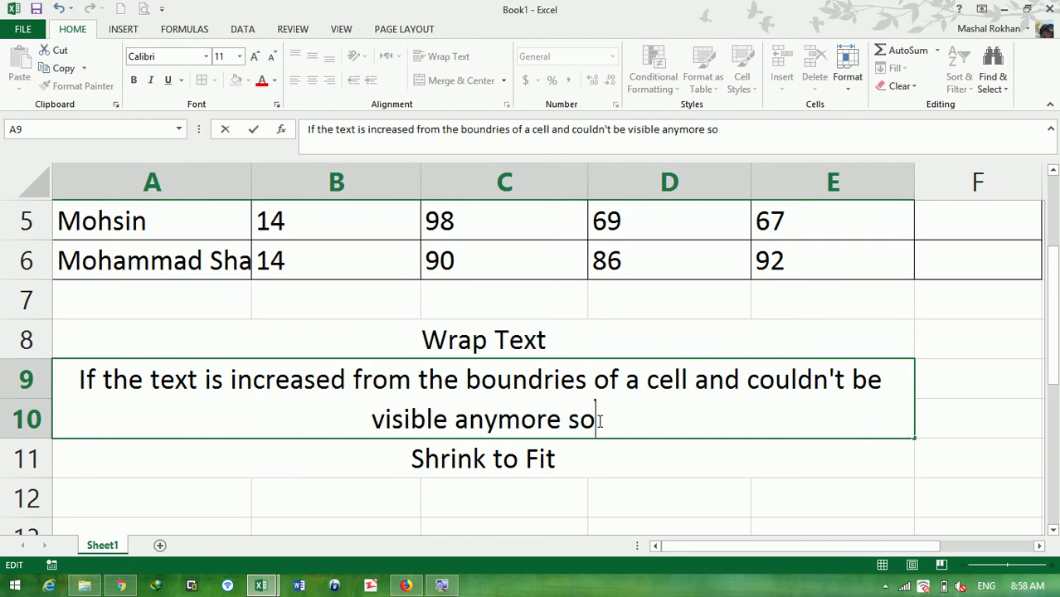
type(" wrap text will fit the text")
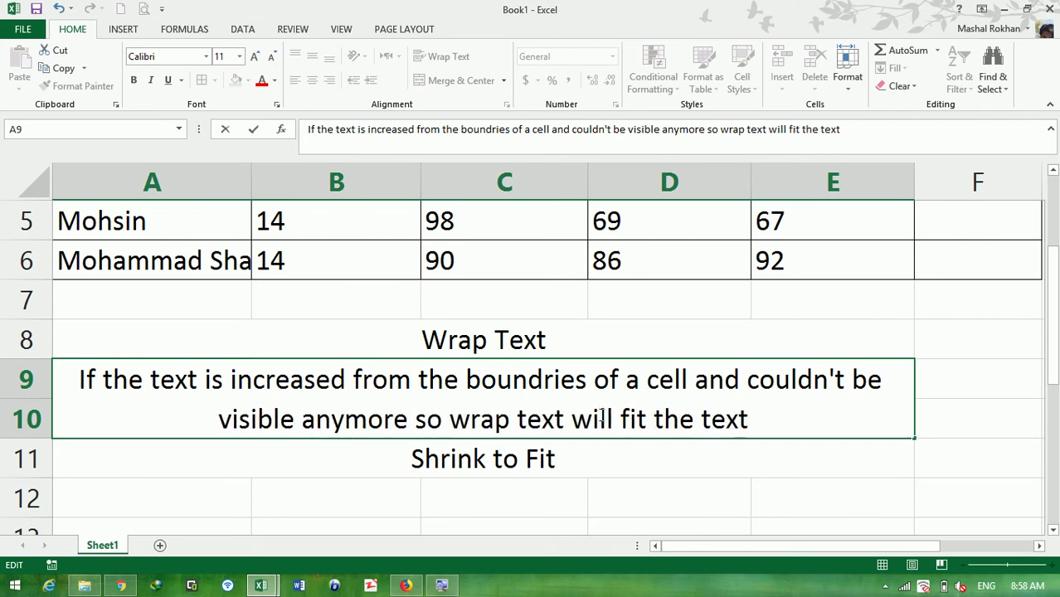
type(" in a c")
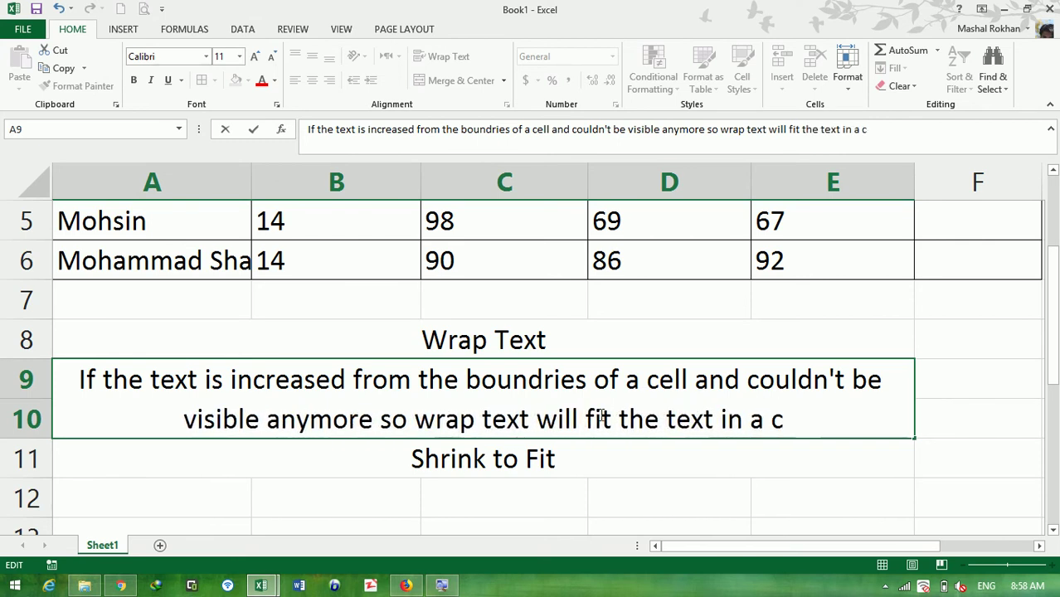
type("ell and ")
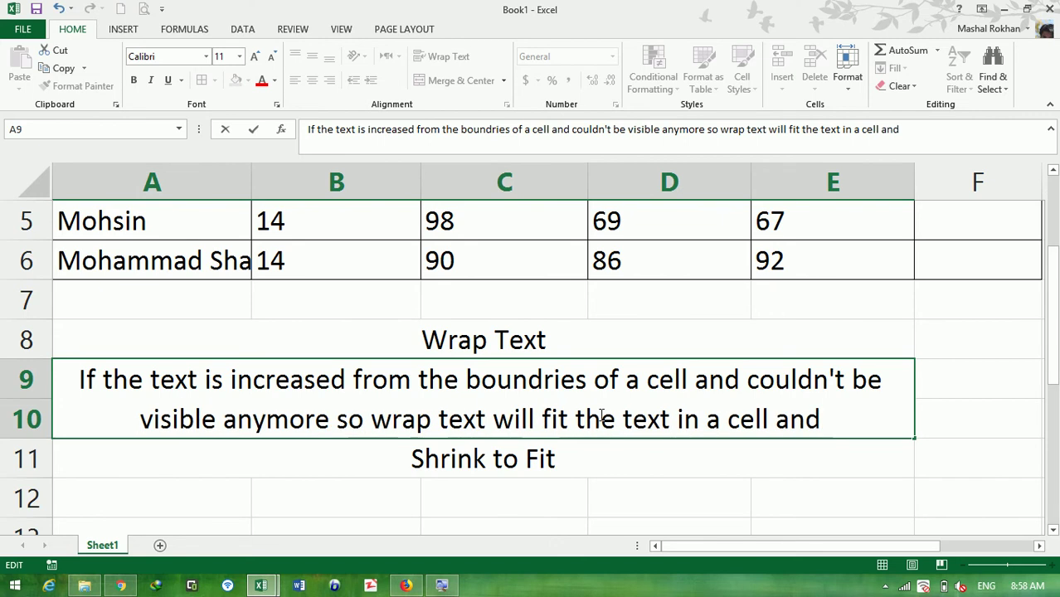
type("effect on")
key("BackSpace")
key("BackSpace")
key("BackSpace")
key("BackSpace")
key("BackSpace")
key("BackSpace")
key("BackSpace")
key("BackSpace")
key("BackSpace")
type("affect the colu")
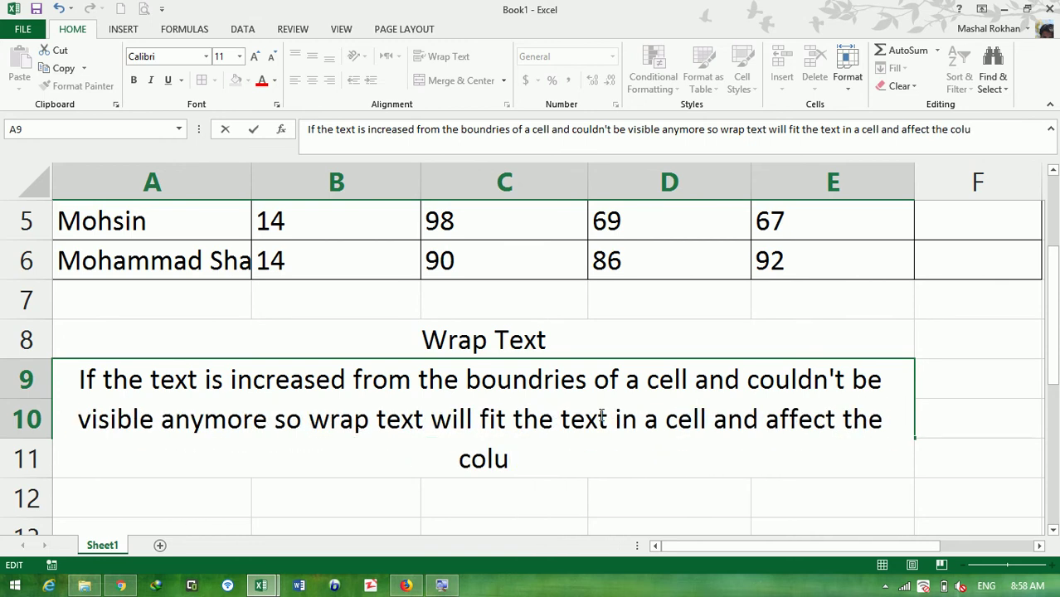
key("BackSpace")
key("BackSpace")
key("BackSpace")
key("BackSpace")
type("row.")
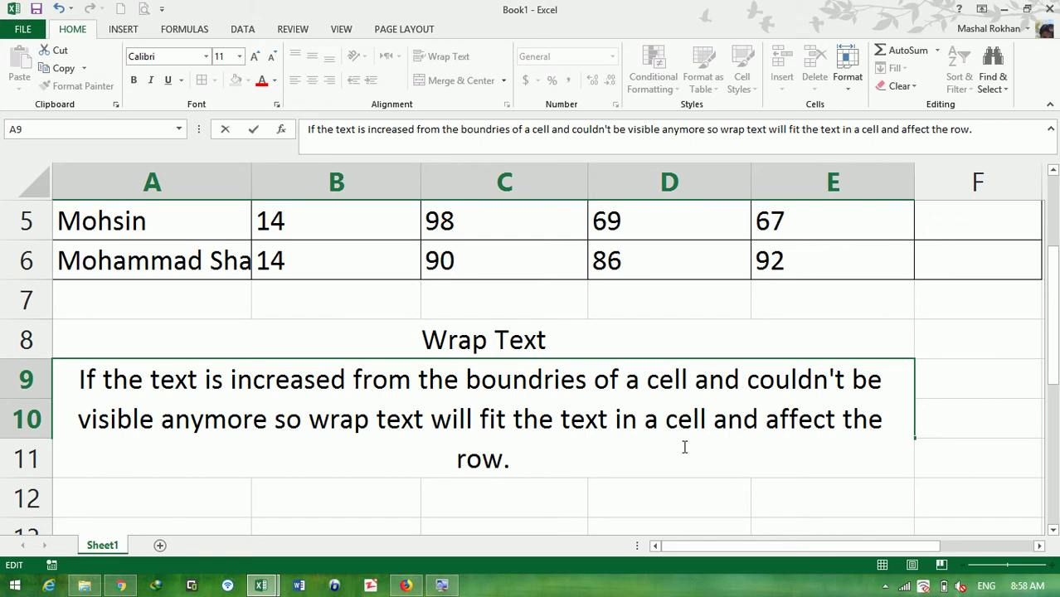
type("the row. There will e")
key("BackSpace")
type("vbe")
key("BackSpace")
key("BackSpace")
key("BackSpace")
type("be no changes in text size")
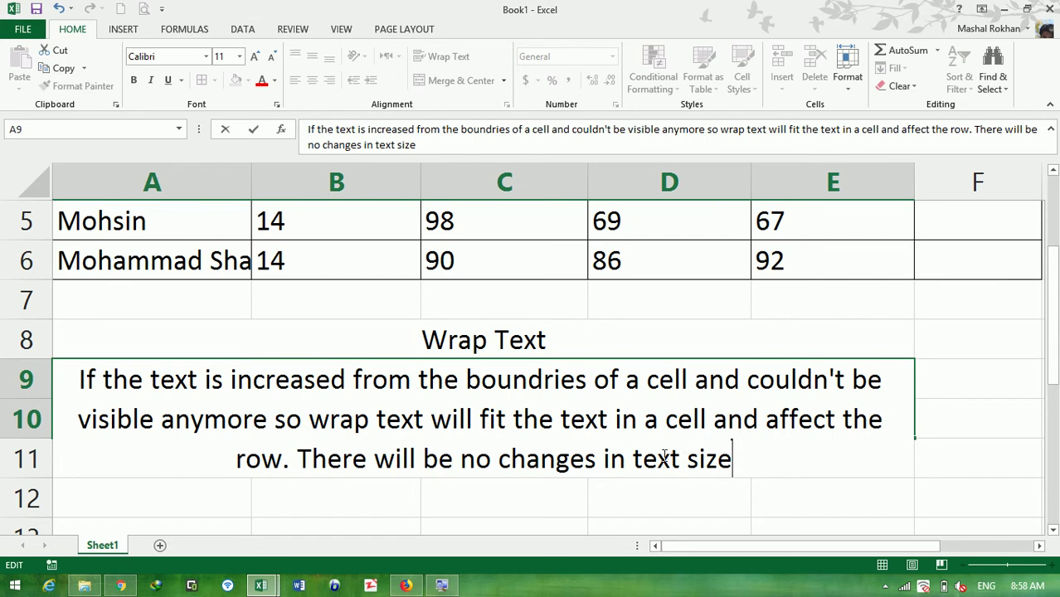
- Apply Wrap Text to the long student name in A6 so row 6 grows to three lines
left_click(366, 232)
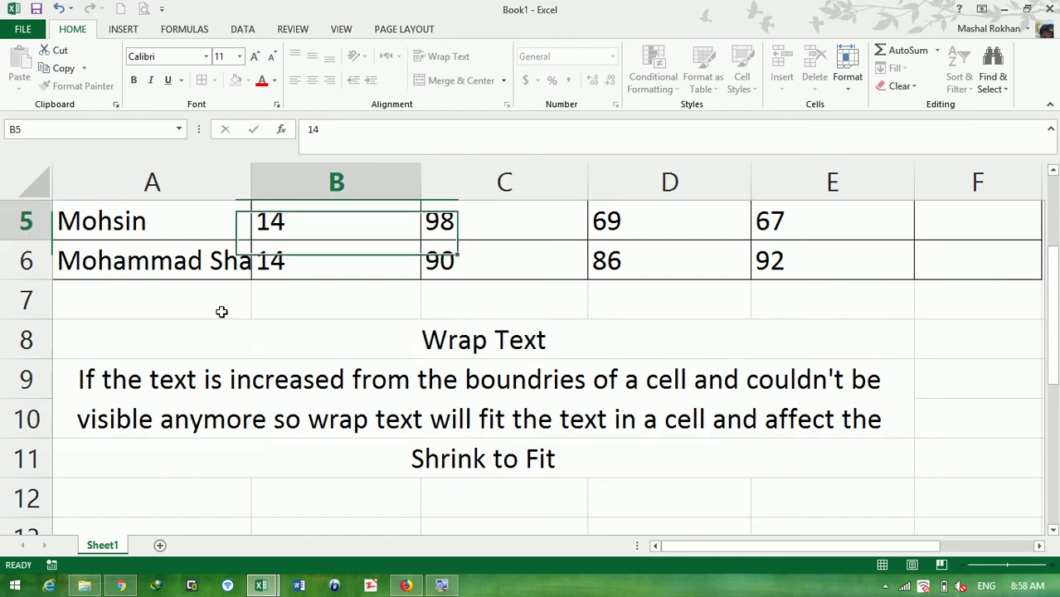
left_click(151, 272)
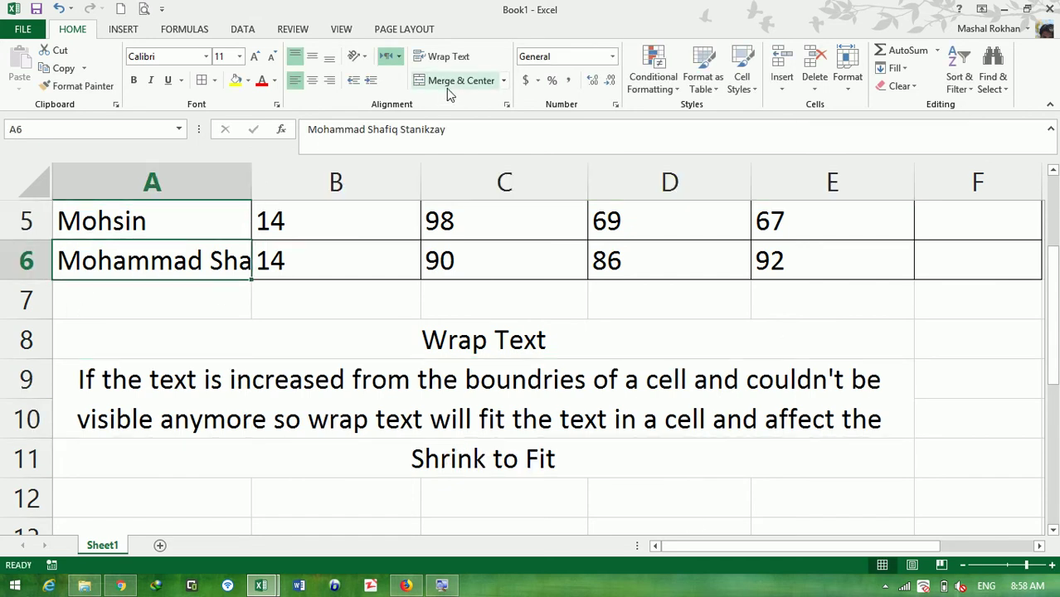
left_click(444, 58)
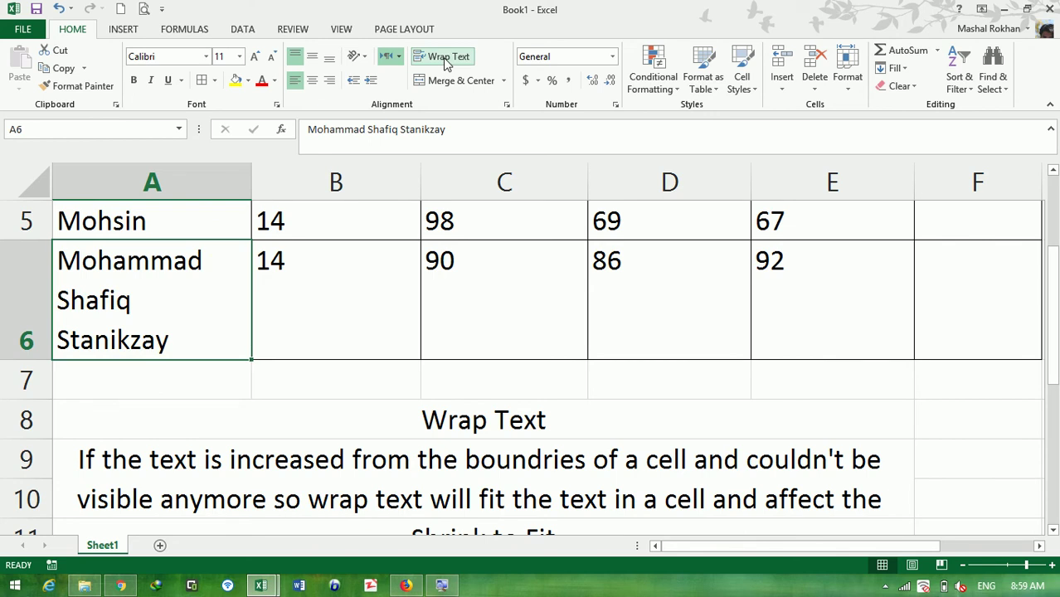
left_click(30, 276)
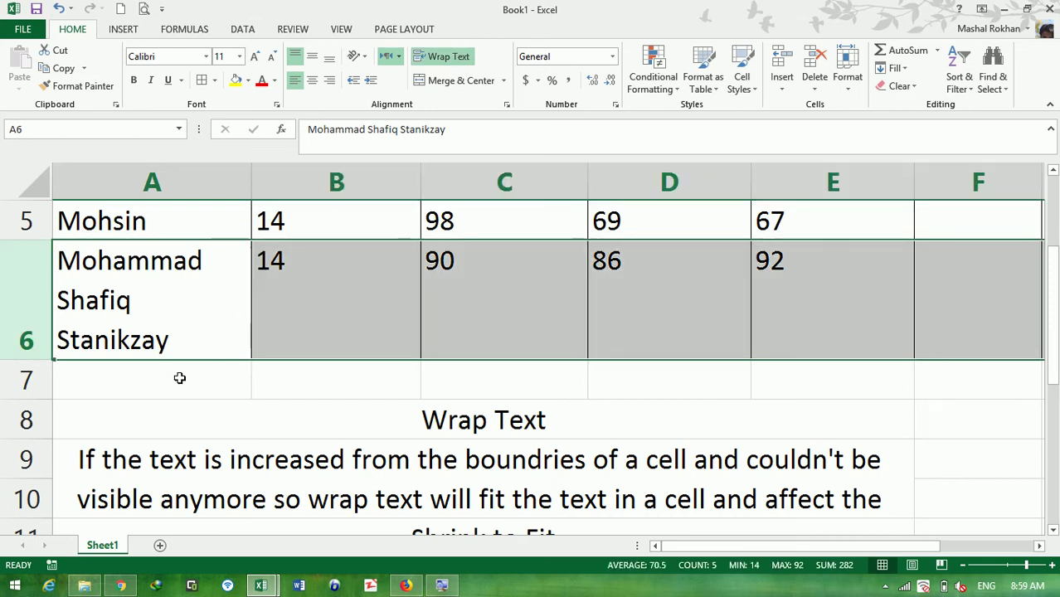
left_click(177, 374)
left_click(177, 331)
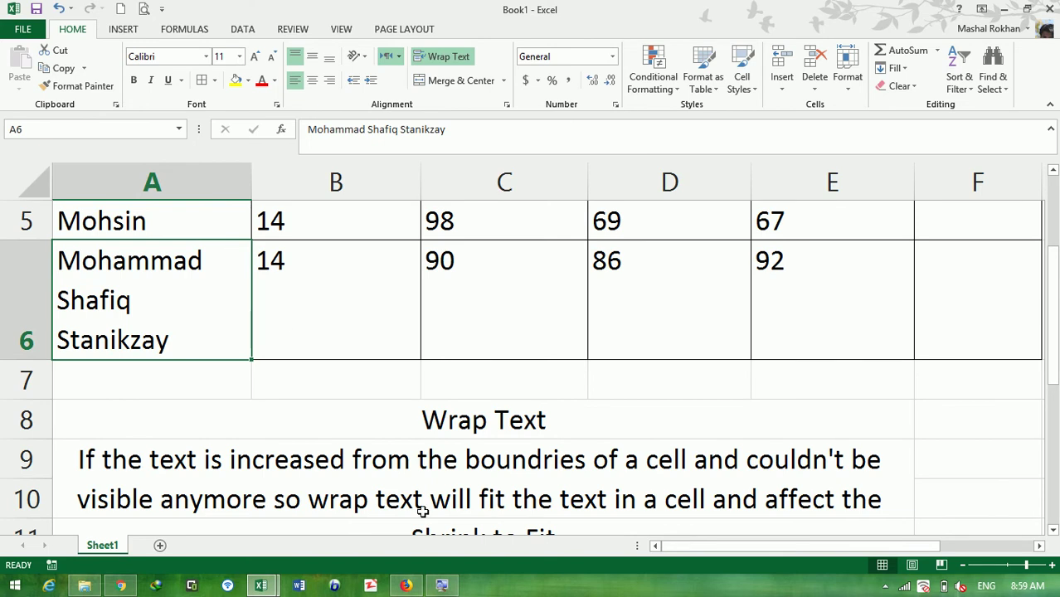
left_click(262, 436)
left_click(272, 473)
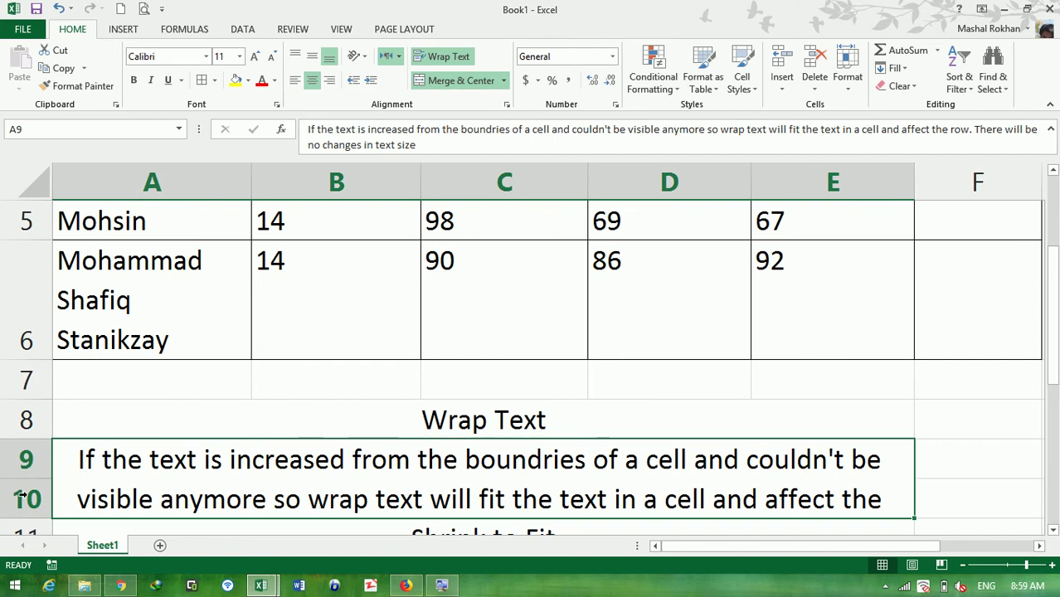
- Drag row 10's bottom border down so the whole paragraph is visible
left_click_drag(48, 517, 48, 536)
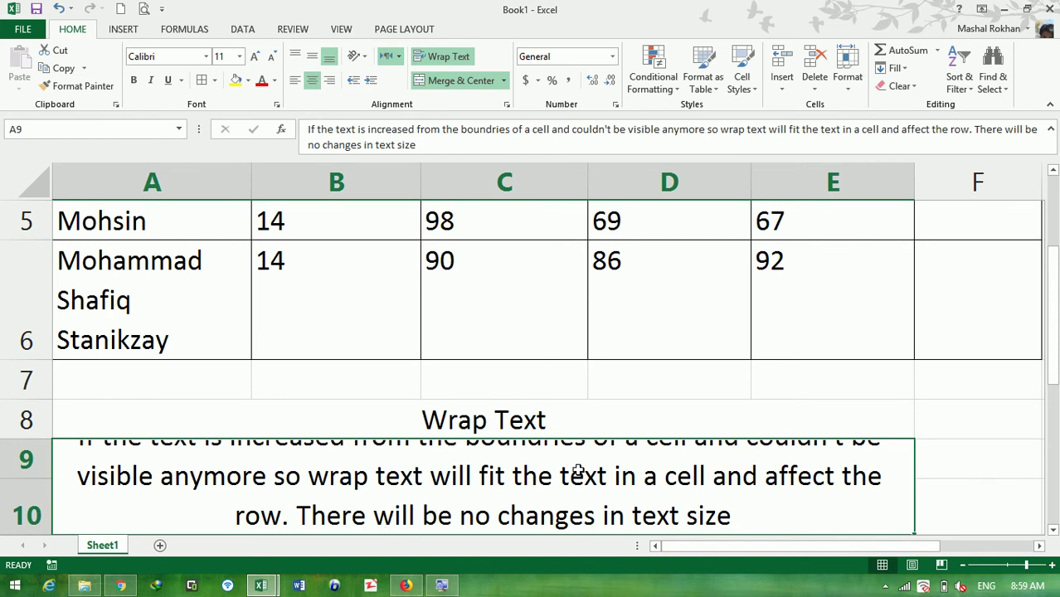
key("Down")
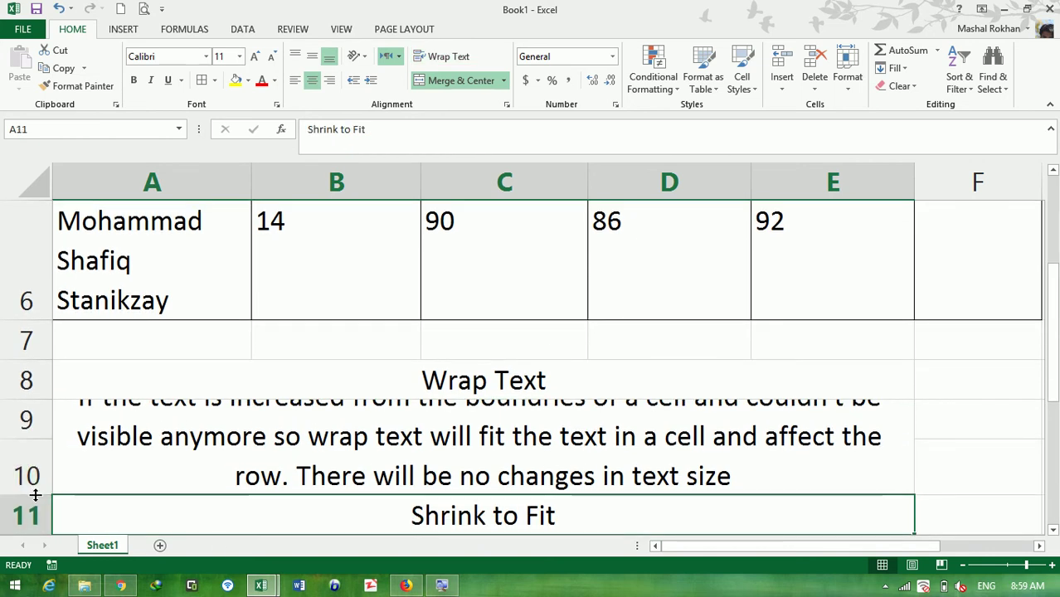
left_click_drag(35, 496, 37, 518)
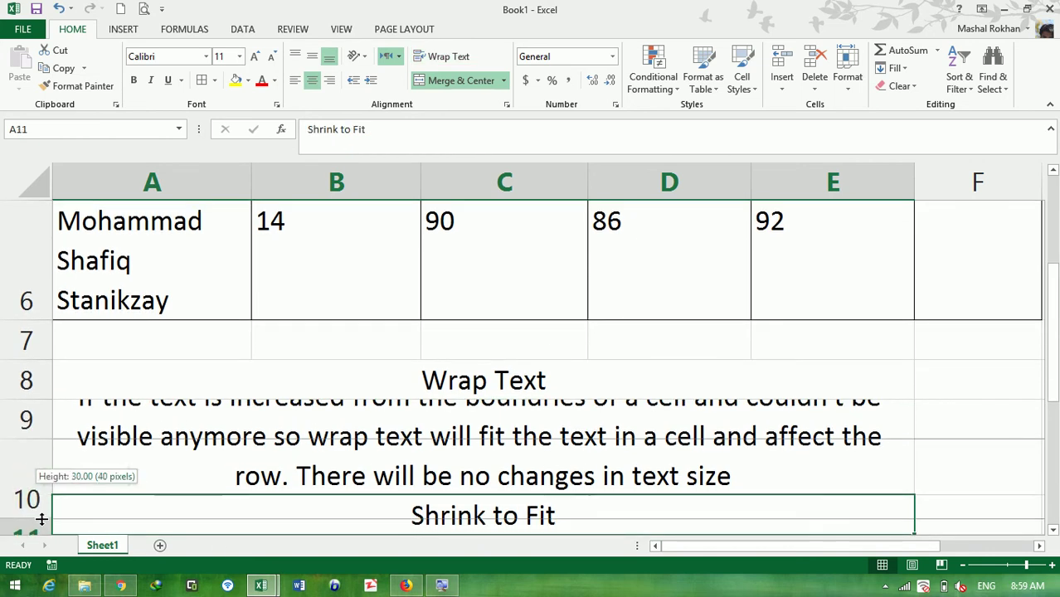
left_click(365, 470)
key("Down")
key("Down")
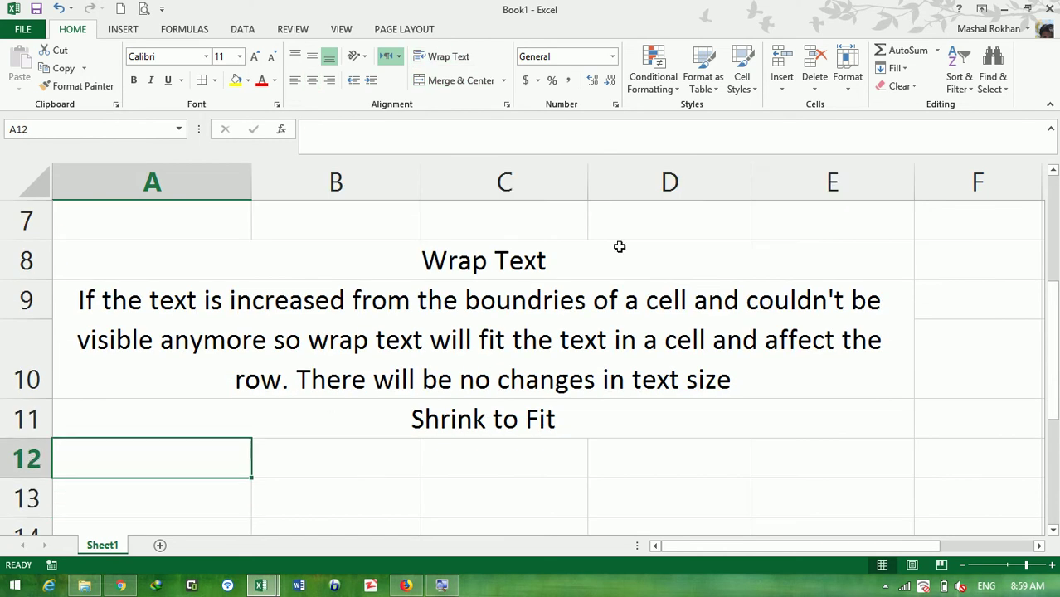
- Fill the Wrap Text (A8) and Shrink to Fit (A11) headings yellow
left_click(581, 264)
left_click(235, 80)
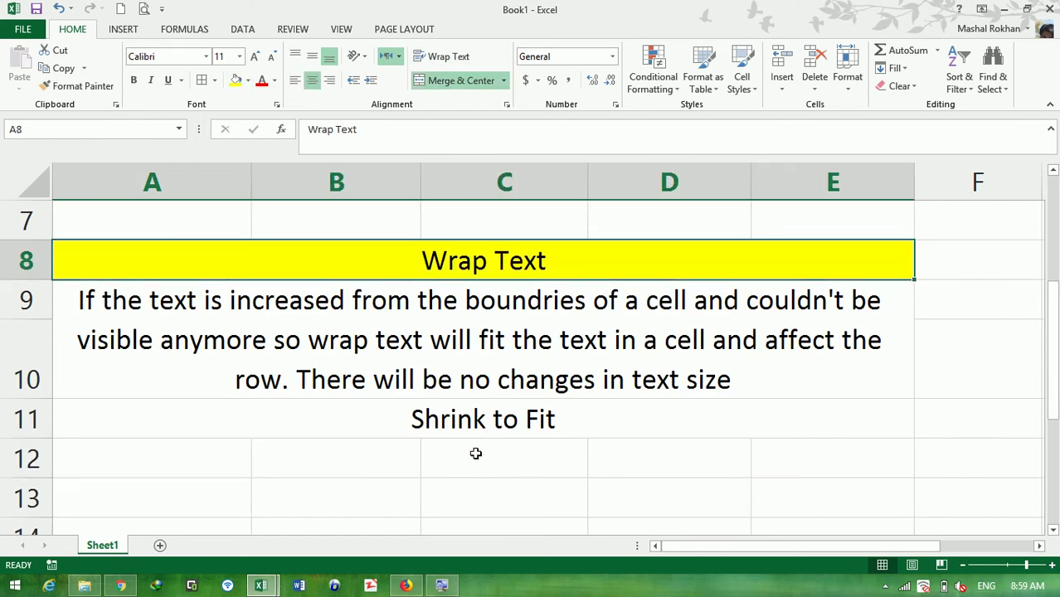
left_click(439, 427)
left_click(235, 80)
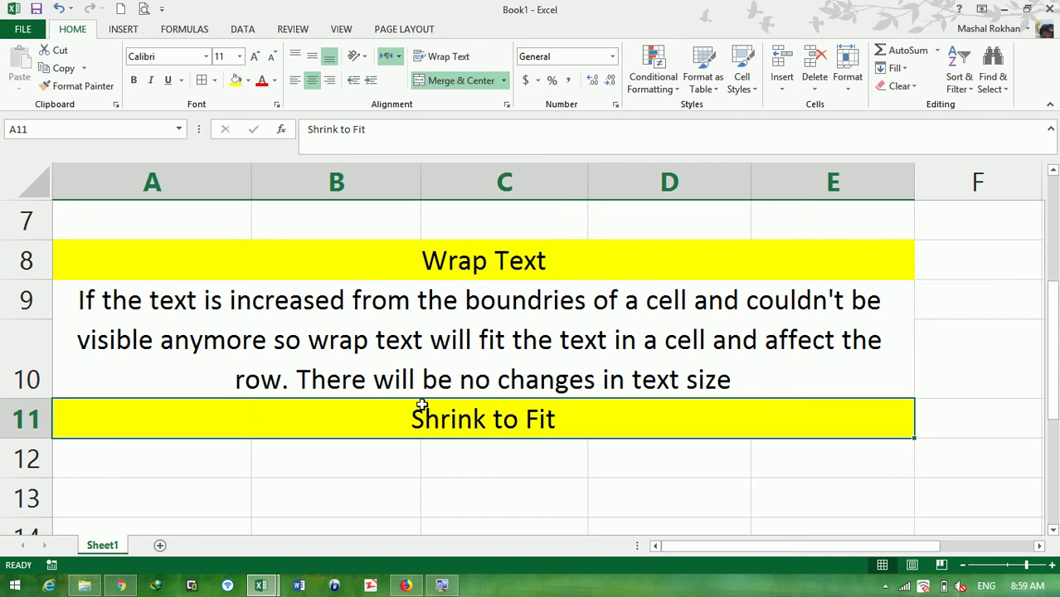
left_click(340, 466)
left_click_drag(225, 466, 770, 530)
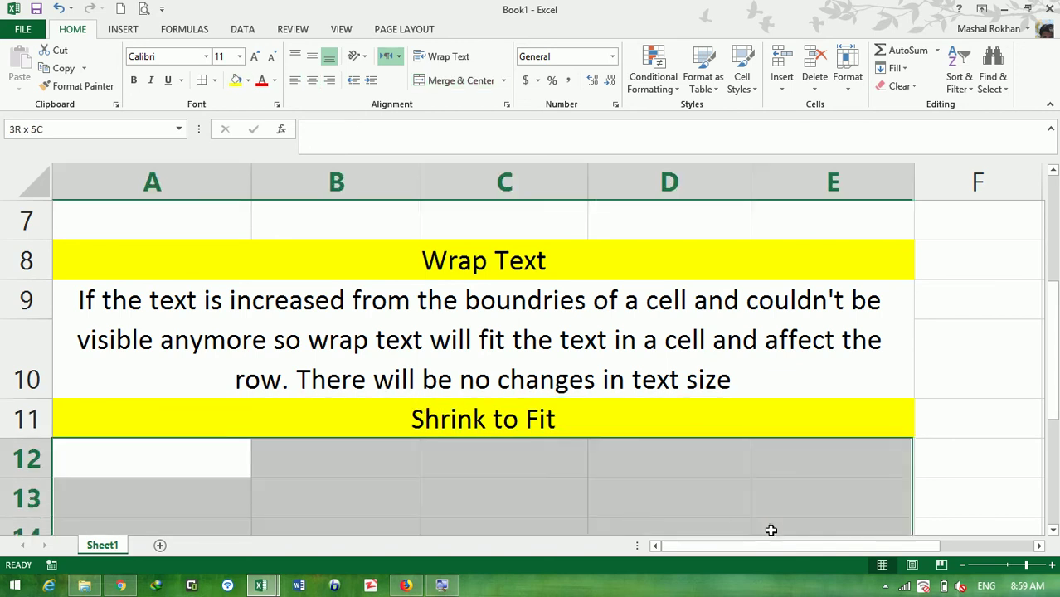
- Merge and centre A12:E14 and enter 'The text will adjust itself with the size of cell.'
left_click(461, 80)
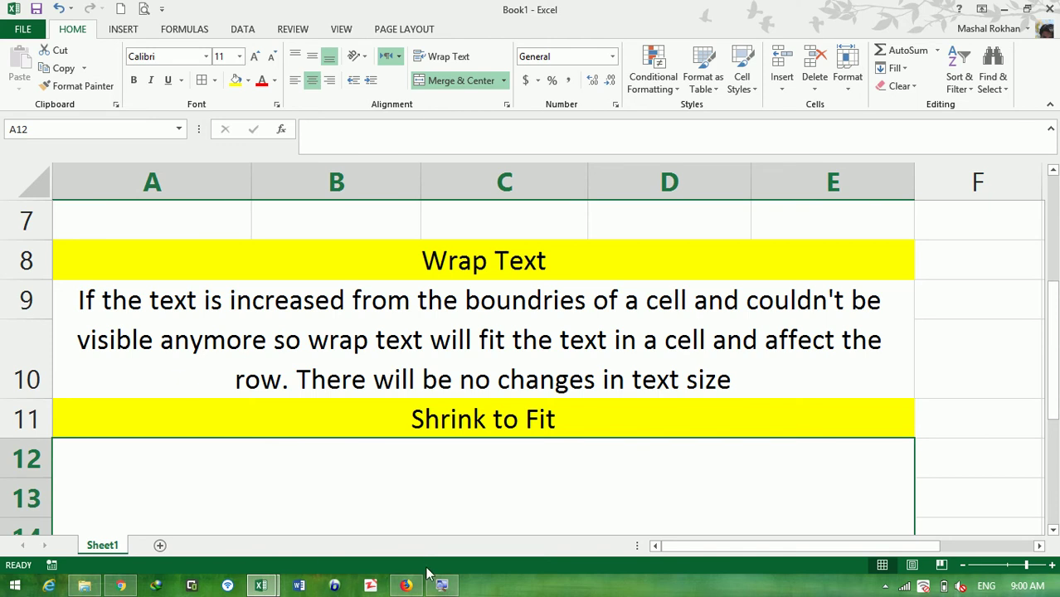
type("The text will adjust it cell i")
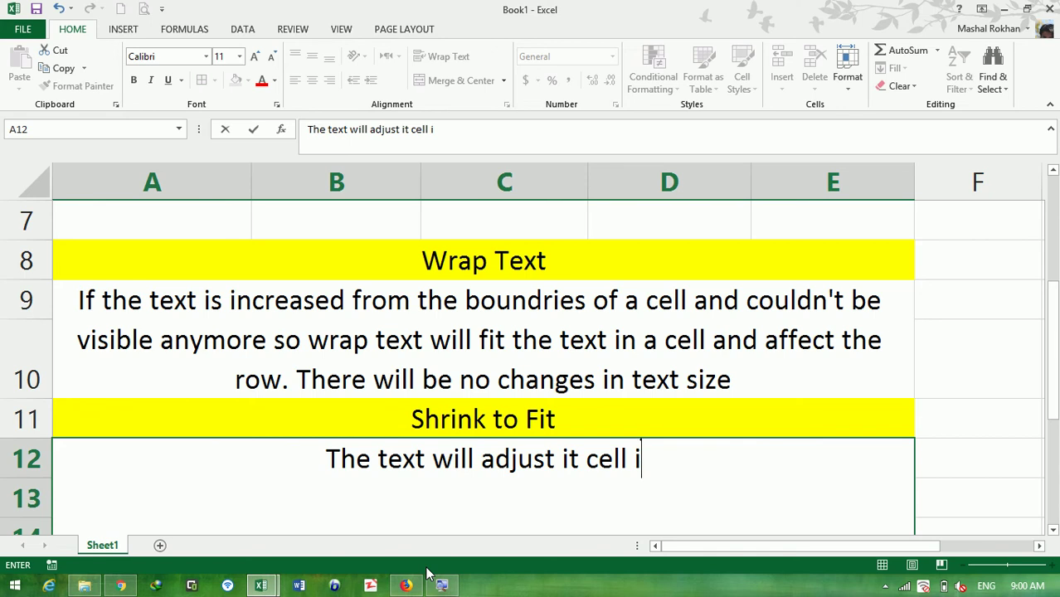
key("BackSpace")
key("BackSpace")
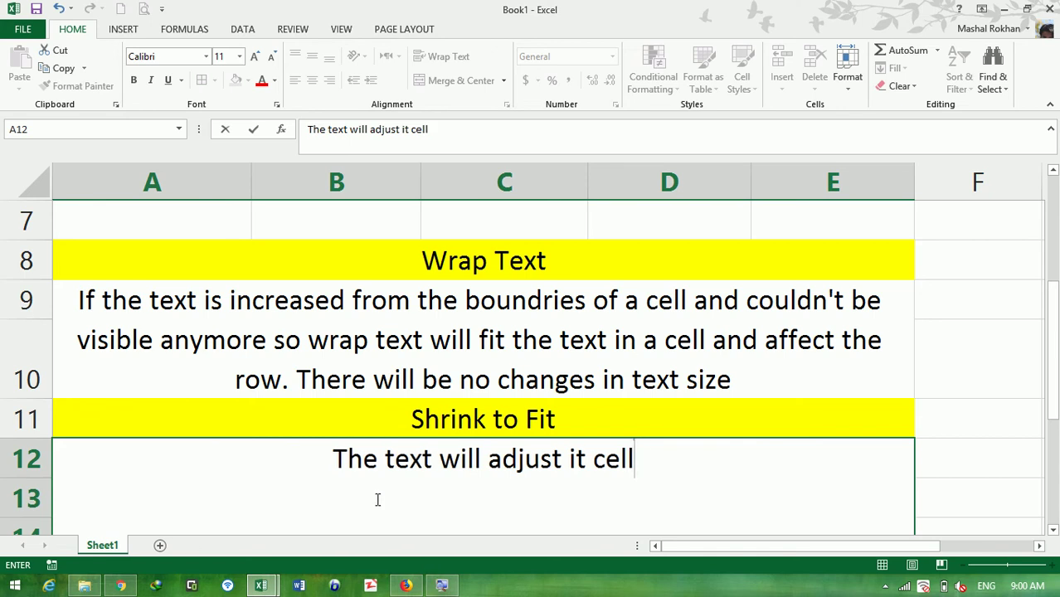
key("BackSpace")
key("BackSpace")
key("BackSpace")
key("BackSpace")
key("BackSpace")
type("self with the size of cell")
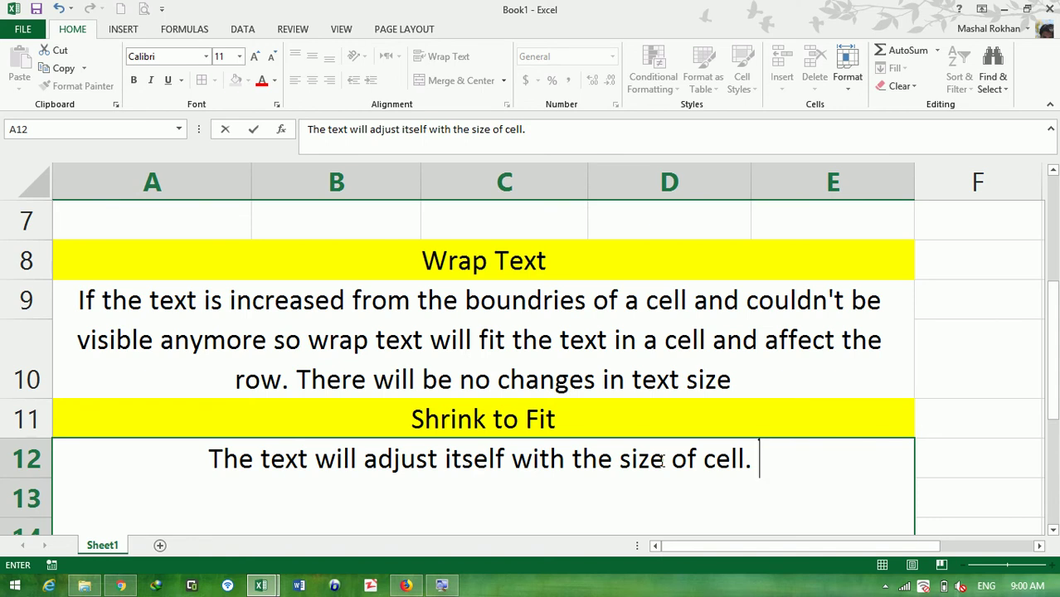
key("Return")
key("Return")
key("Return")
key("Return")
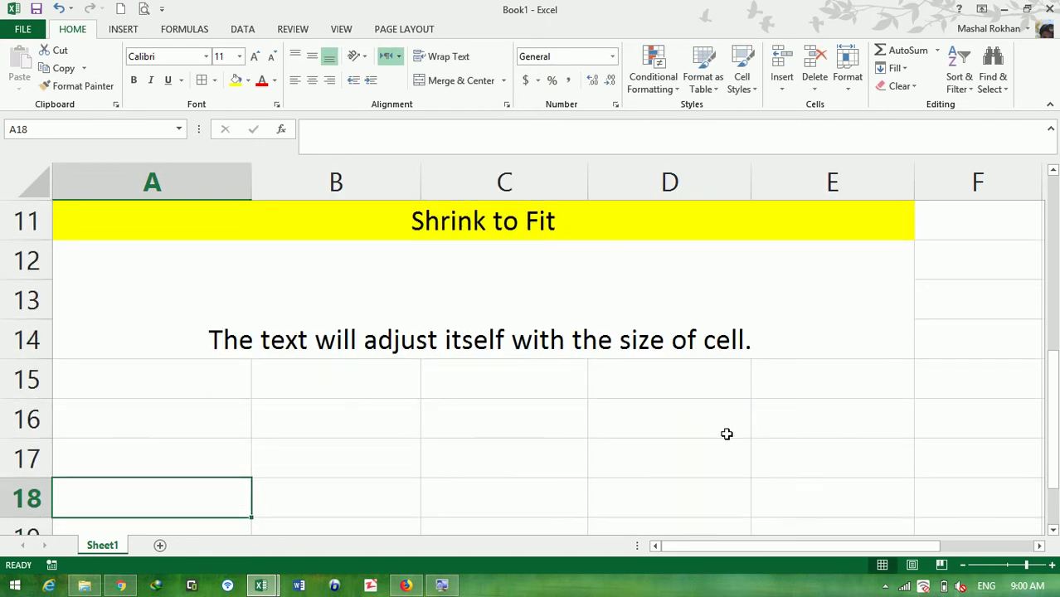
- Enter the two students' full names in E17 and E18
left_click(871, 453)
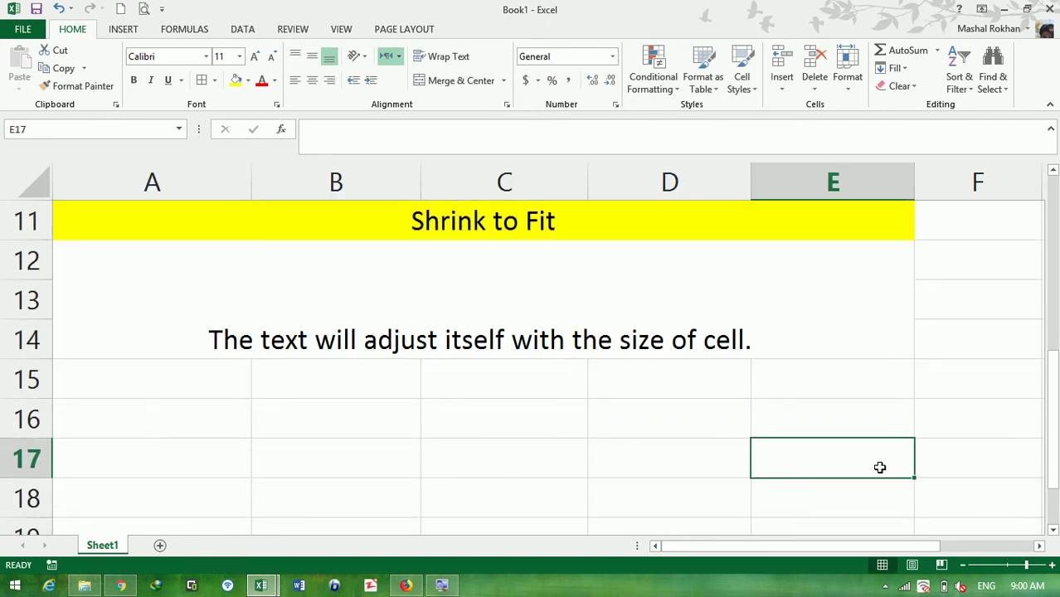
type("Mohammad S")
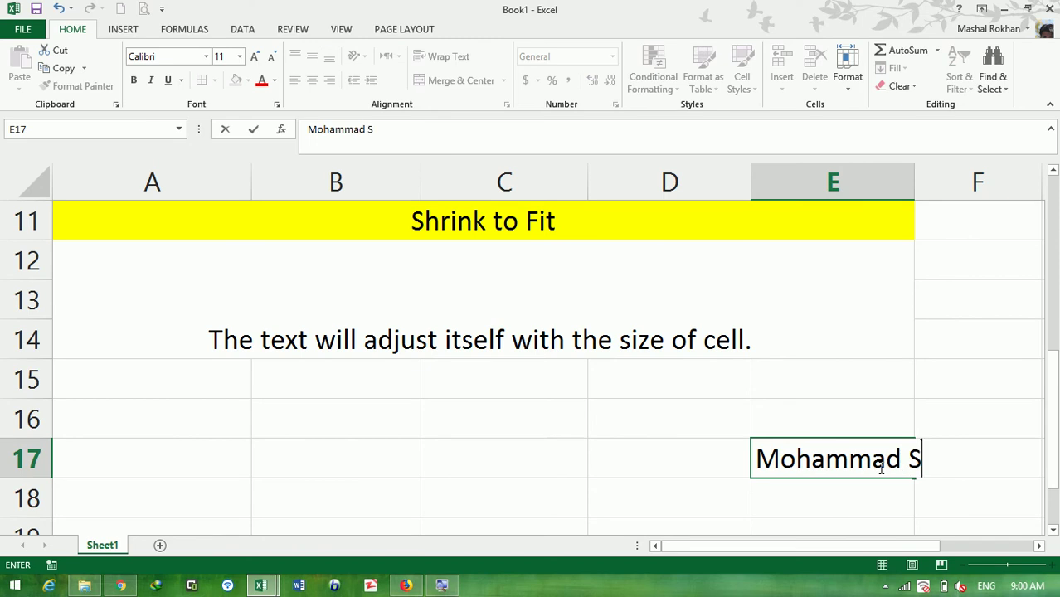
type("hafiqullah")
key("Return")
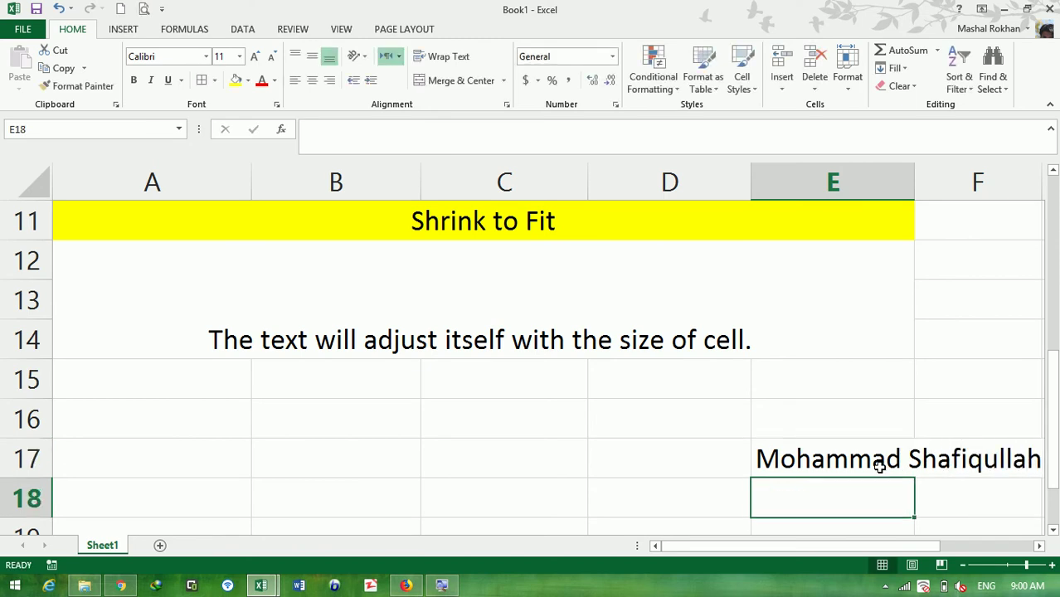
type("Mohammad S")
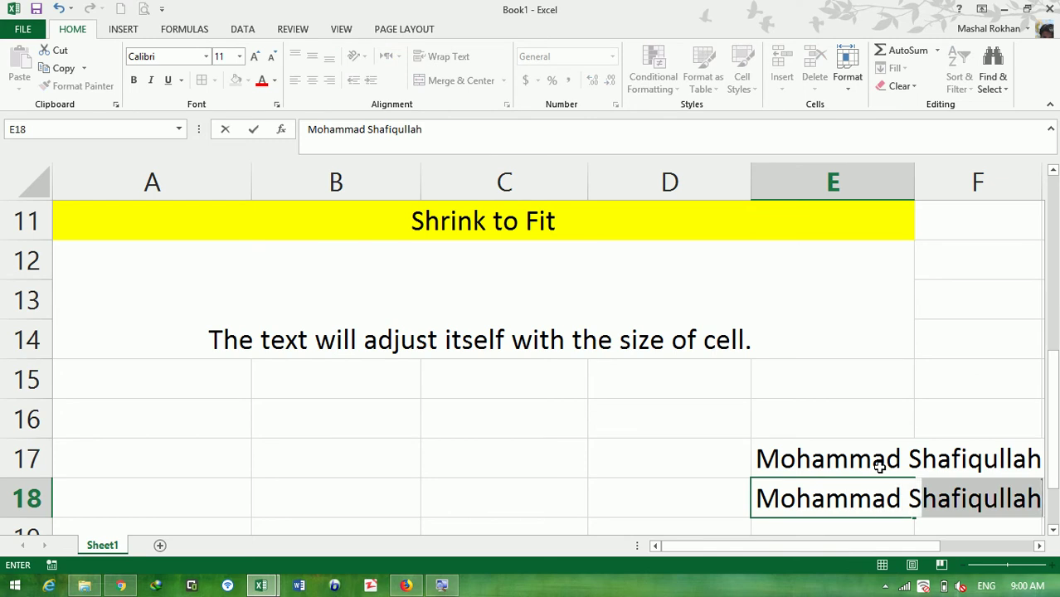
type("amiulha")
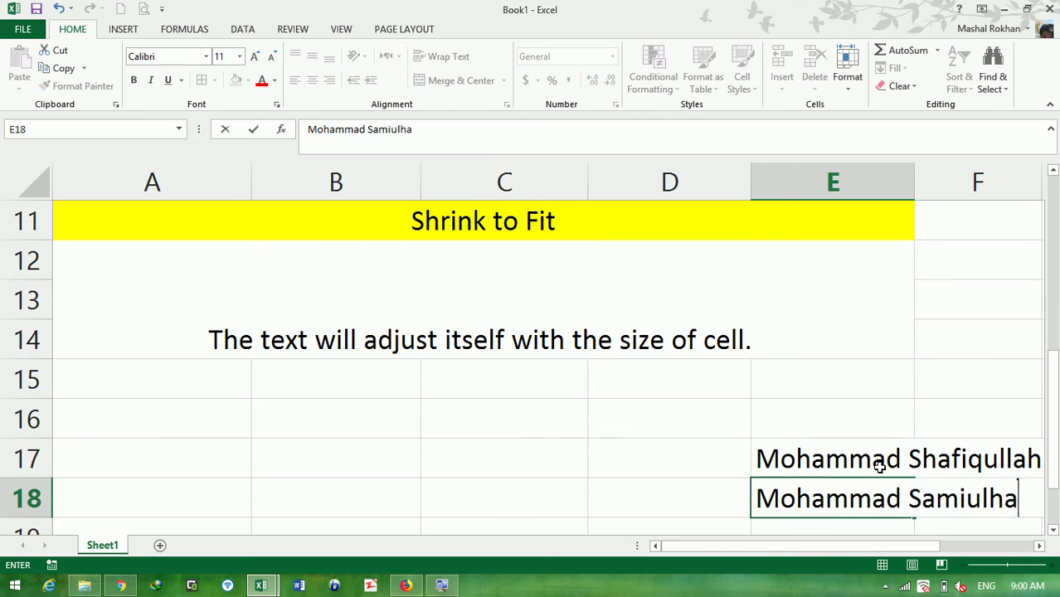
type("q")
key("Return")
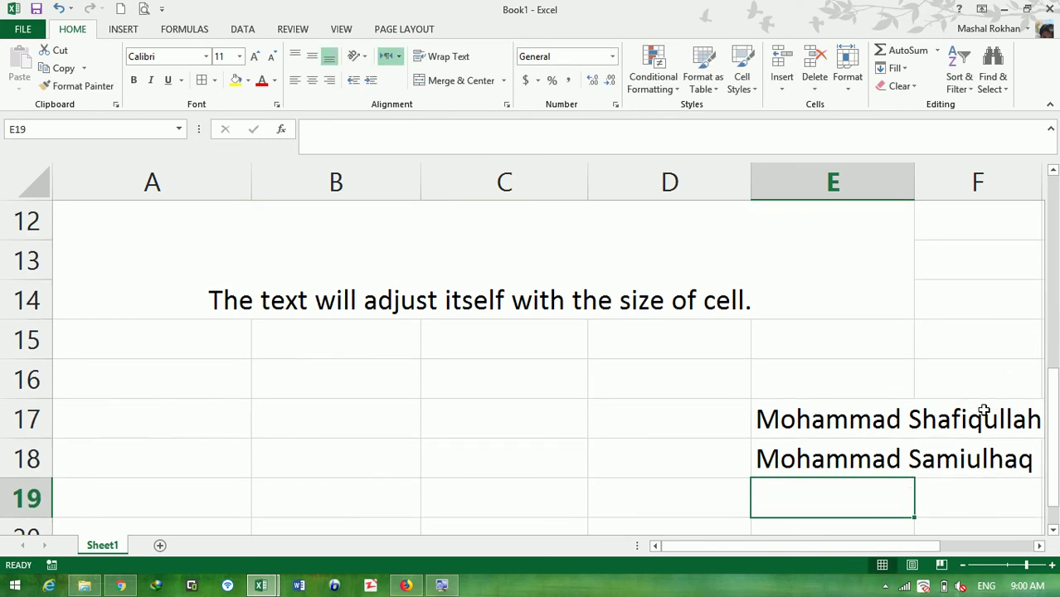
- Enter class 14 for both students in F17 and F18
left_click(987, 415)
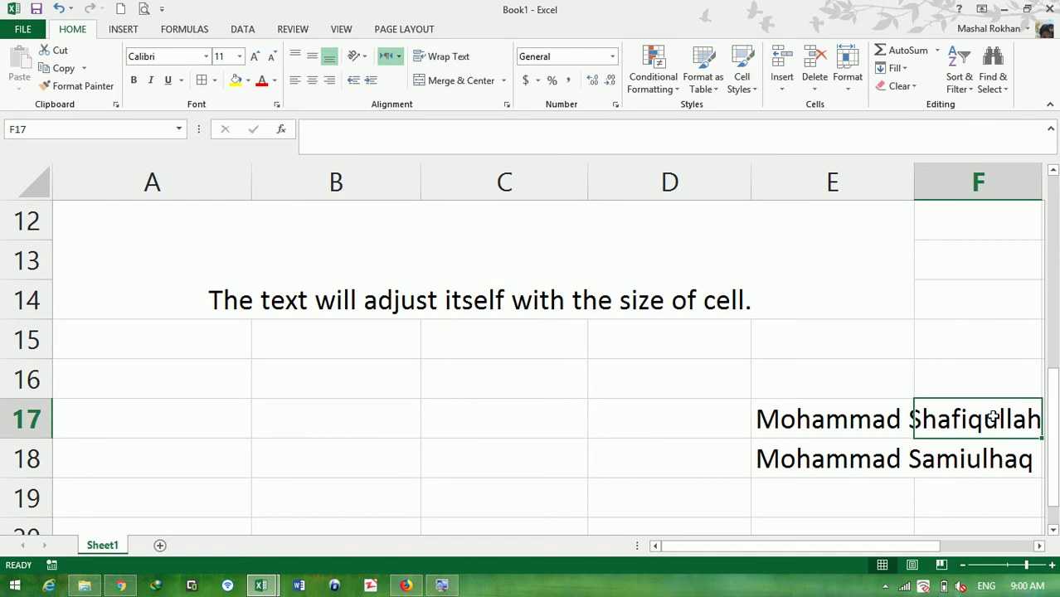
type("14")
key("Return")
type("14")
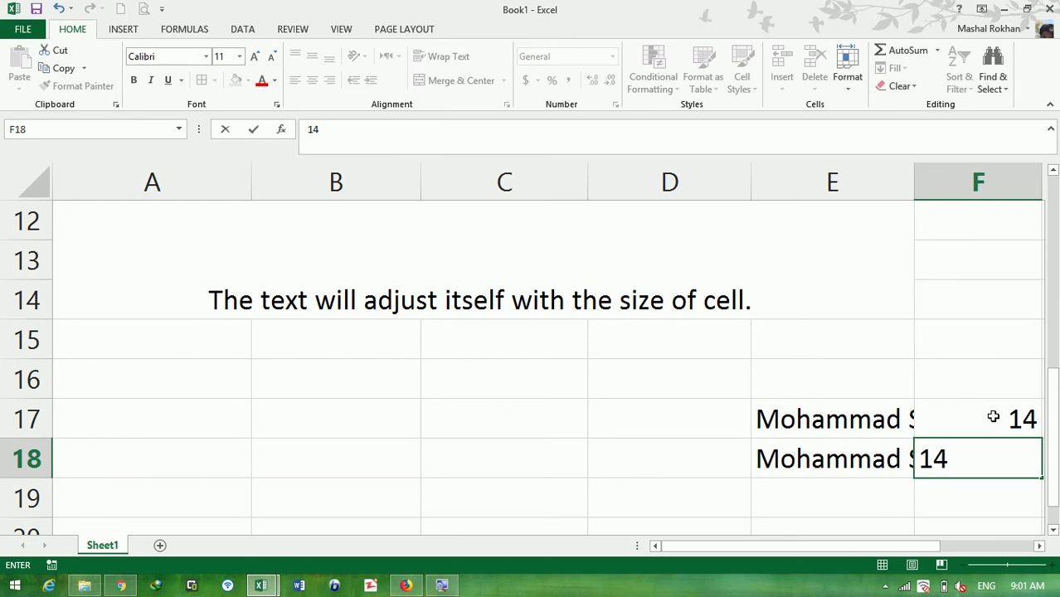
key("Return")
left_click_drag(898, 434, 862, 470)
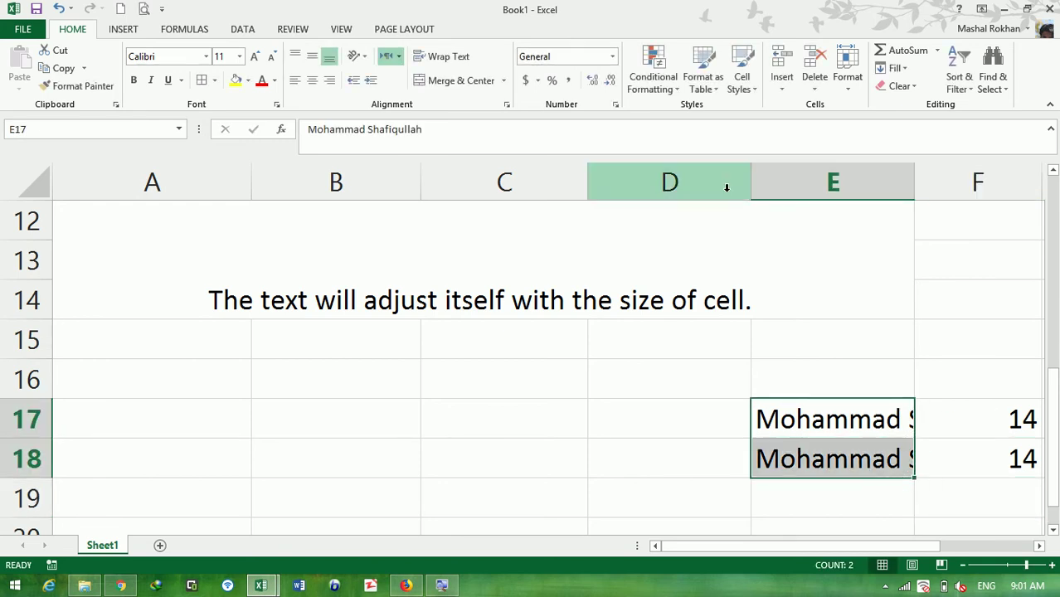
- Turn on Shrink to fit for the two student names in E17:E18
left_click(507, 105)
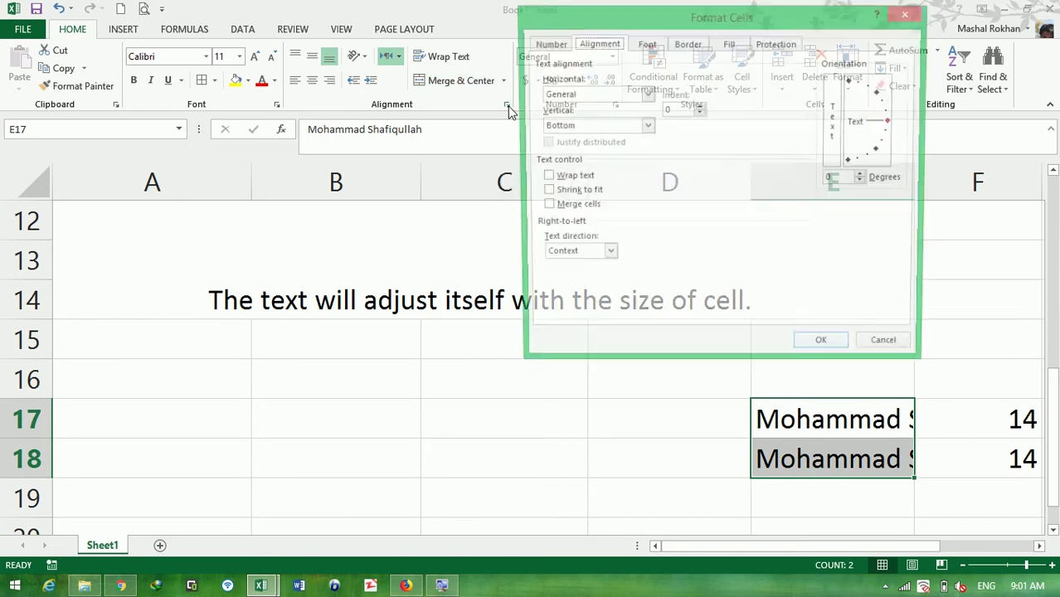
left_click(587, 192)
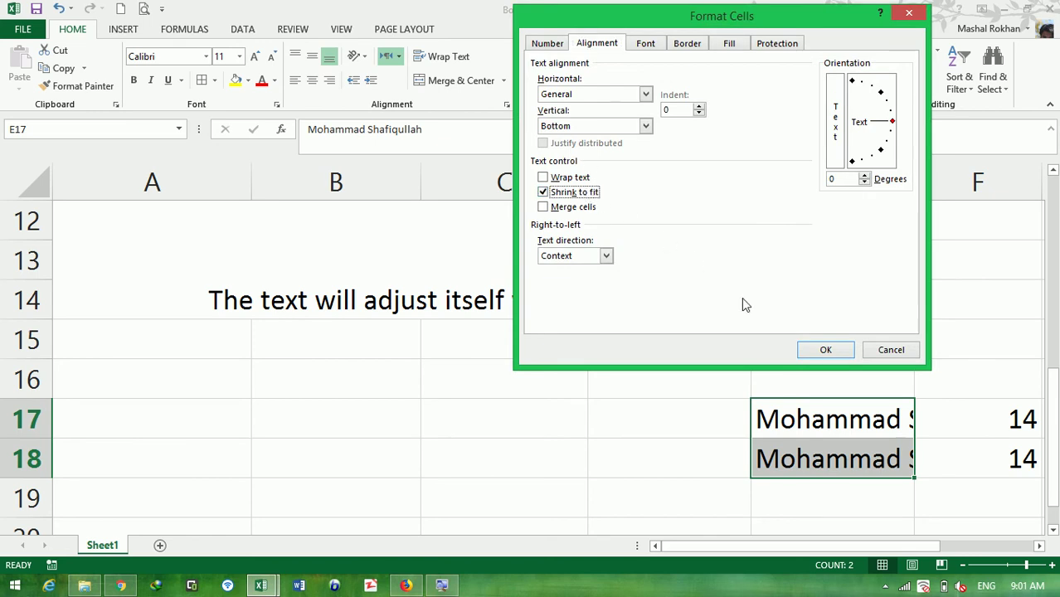
left_click(827, 351)
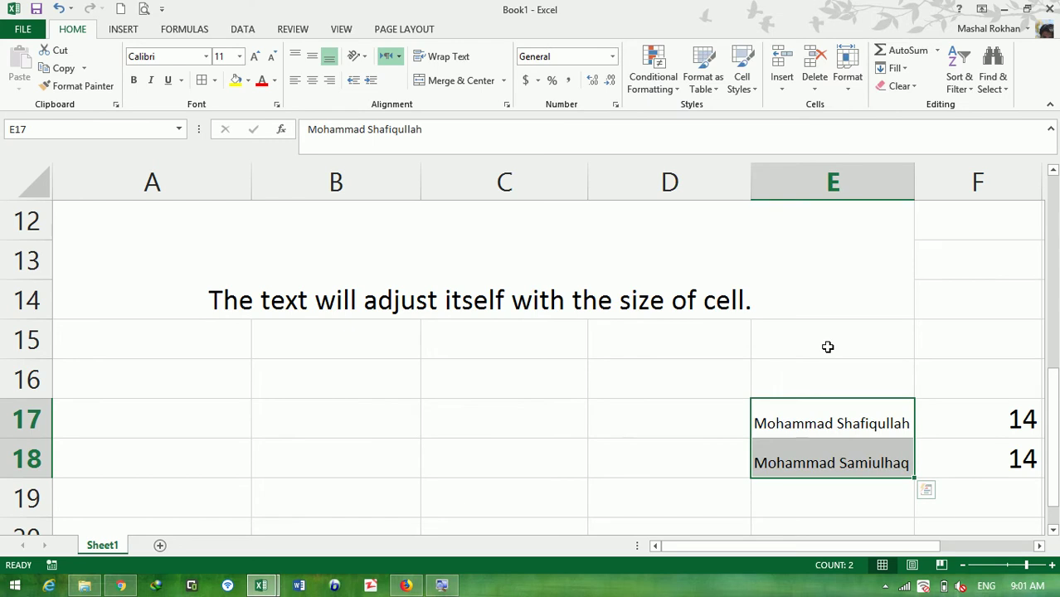
- Reselect E17:E18 and widen column E to about 12 so the names show fully
left_click(844, 460)
left_click(854, 406)
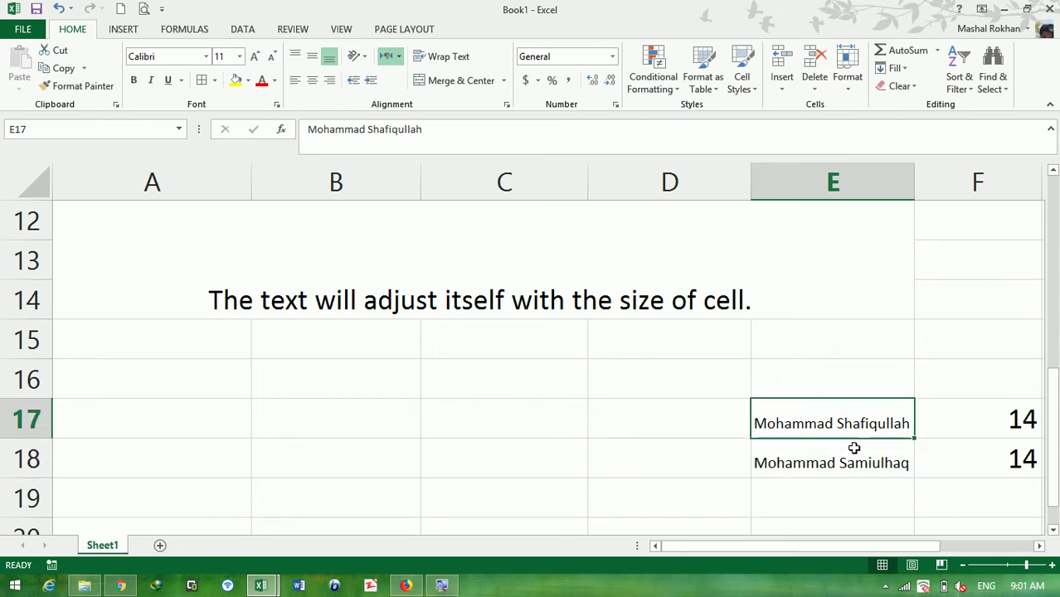
left_click_drag(854, 448, 855, 454)
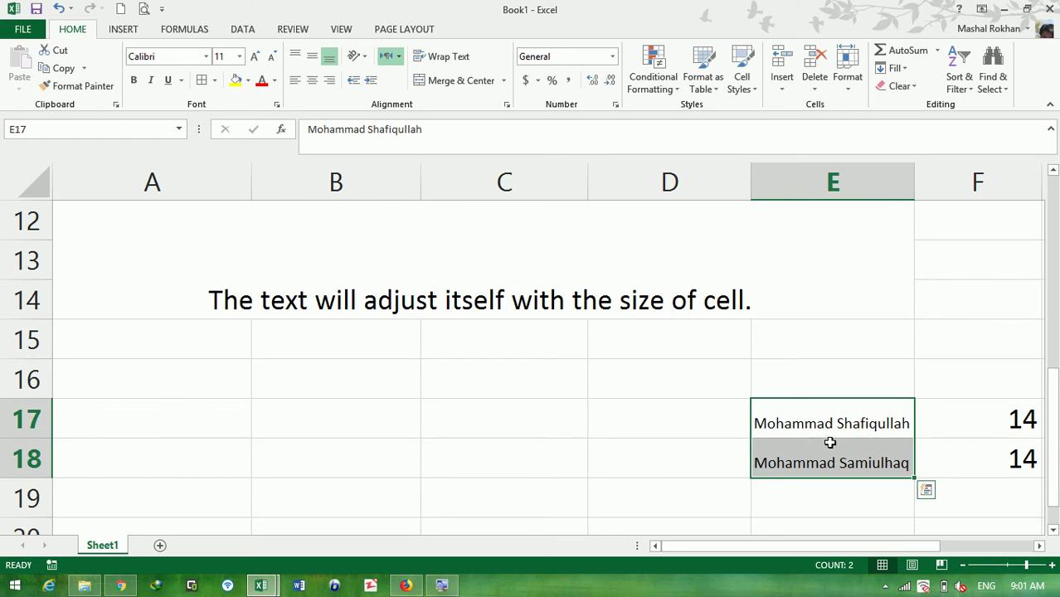
left_click_drag(819, 438, 826, 457)
left_click_drag(915, 176, 923, 176)
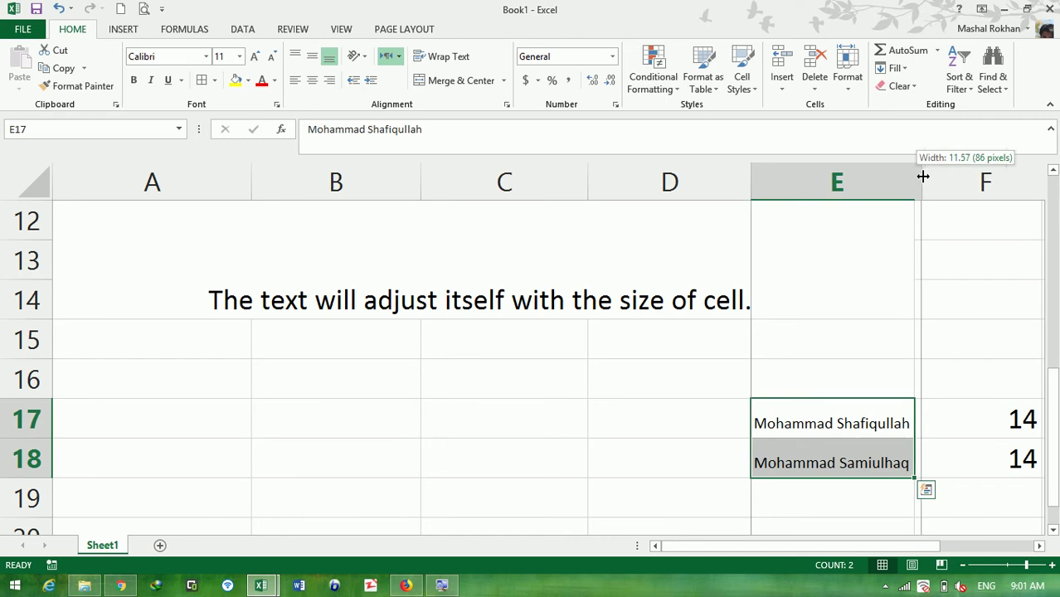
left_click_drag(922, 177, 989, 182)
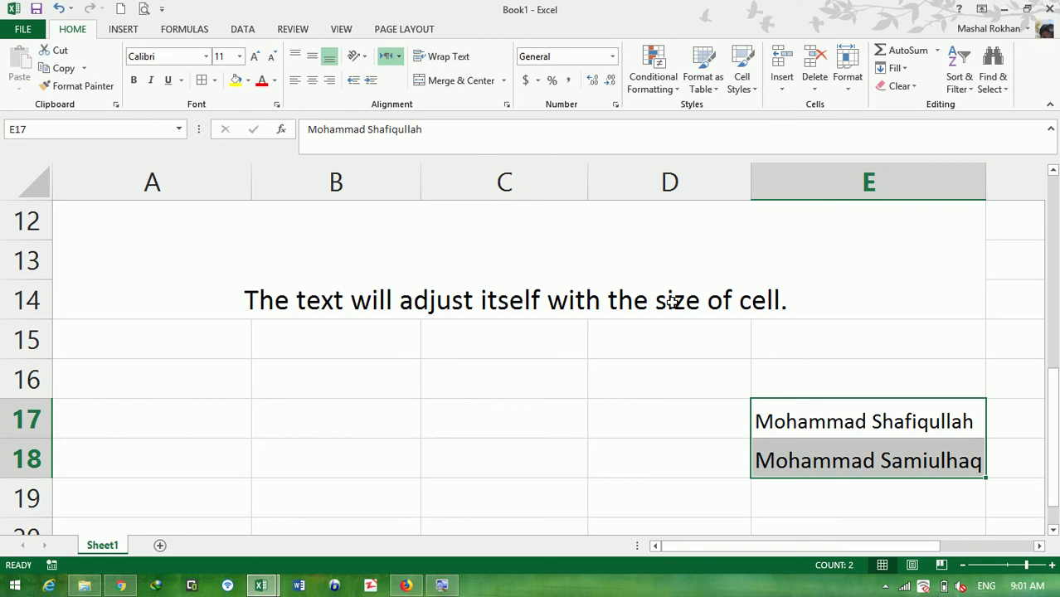
- Autofit row 1 back to its normal height
left_click(561, 280)
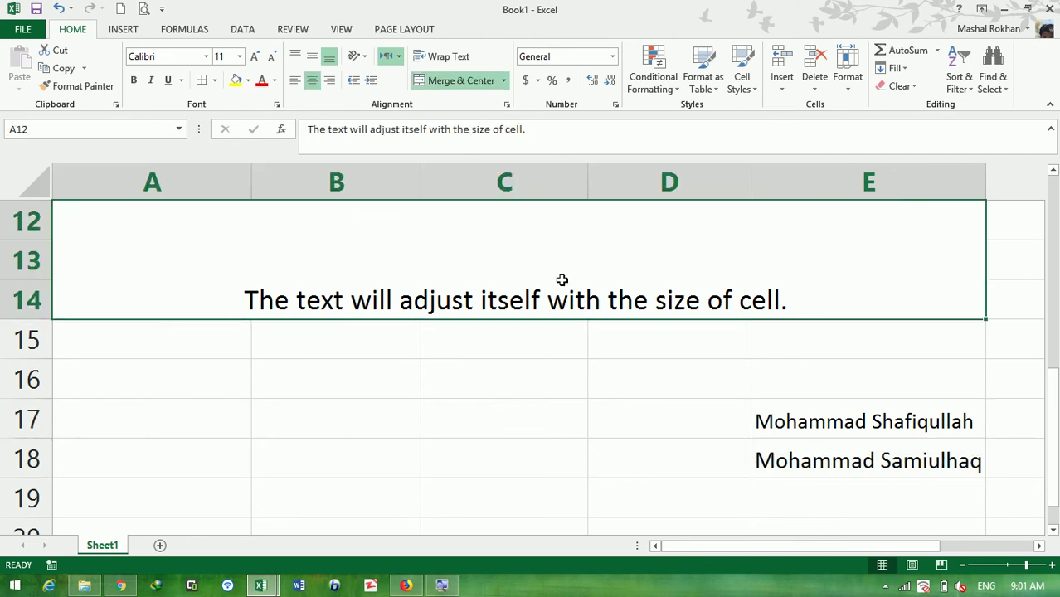
scroll(561, 279, "up", 1)
scroll(562, 280, "up", 1)
scroll(562, 280, "down", 1)
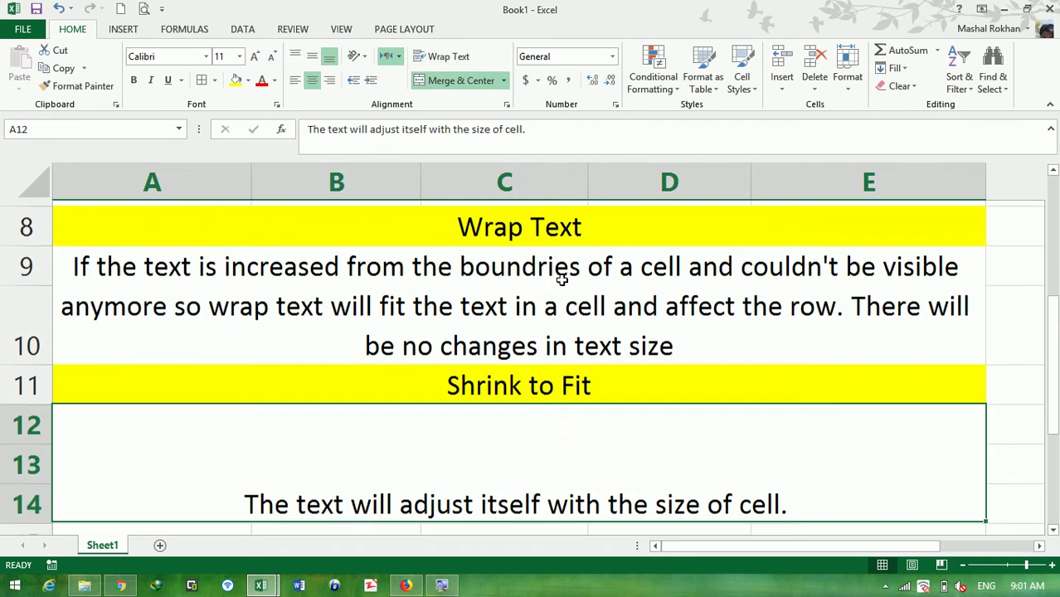
key("Down")
key("Down")
key("Down")
key("Down")
key("Down")
key("Down")
key("Down")
key("Down")
key("Down")
key("Down")
key("Down")
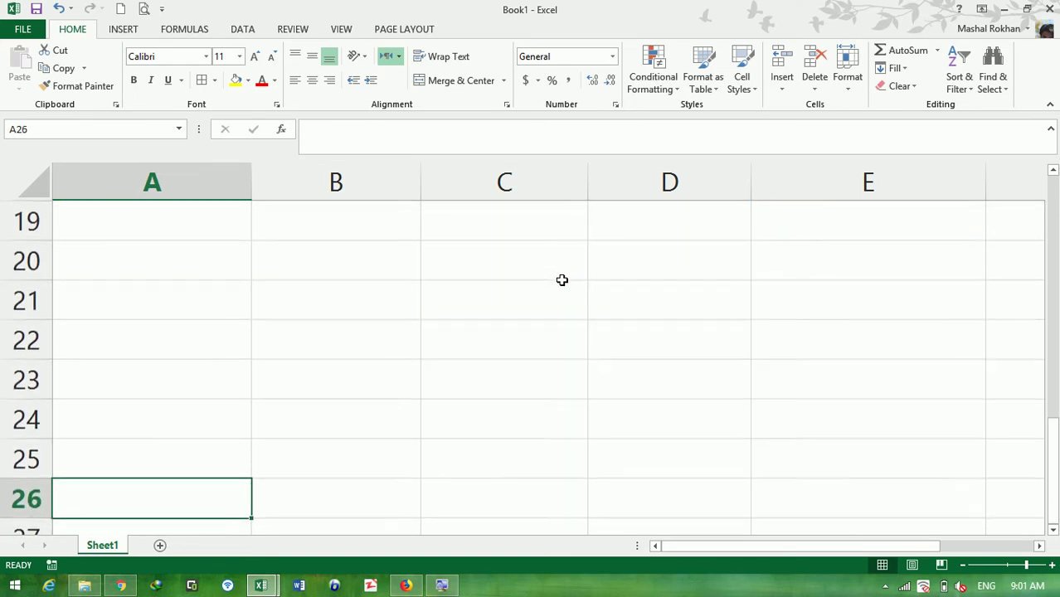
left_click(197, 420)
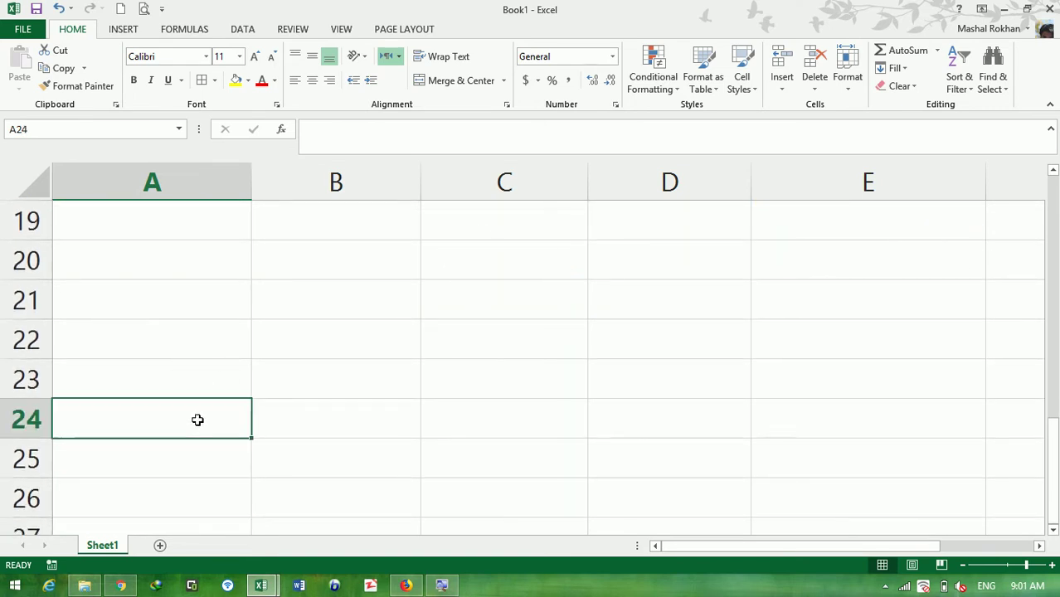
key("Up")
key("Up")
key("Up")
key("Up")
key("Up")
key("Up")
key("Up")
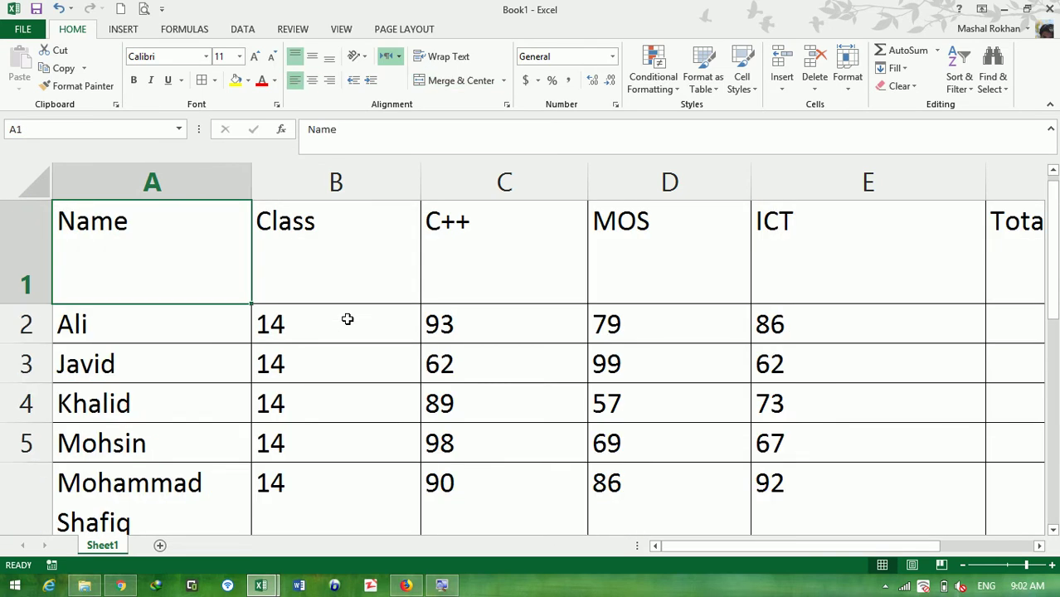
double_click(20, 301)
- Insert blank sheet rows above the Name/Class header, repeating the insert with F4
left_click(25, 222)
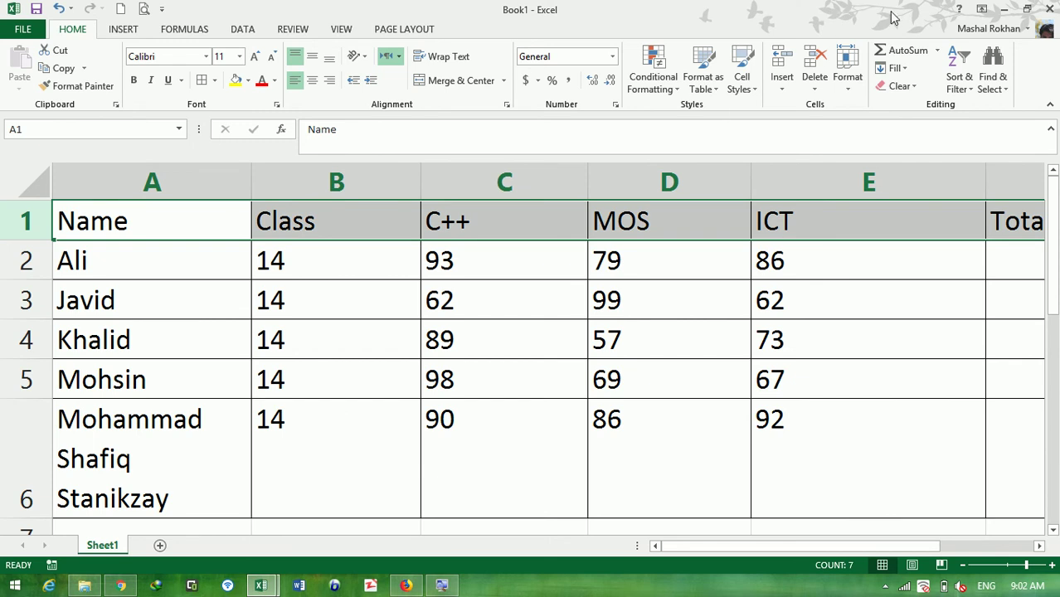
left_click(784, 88)
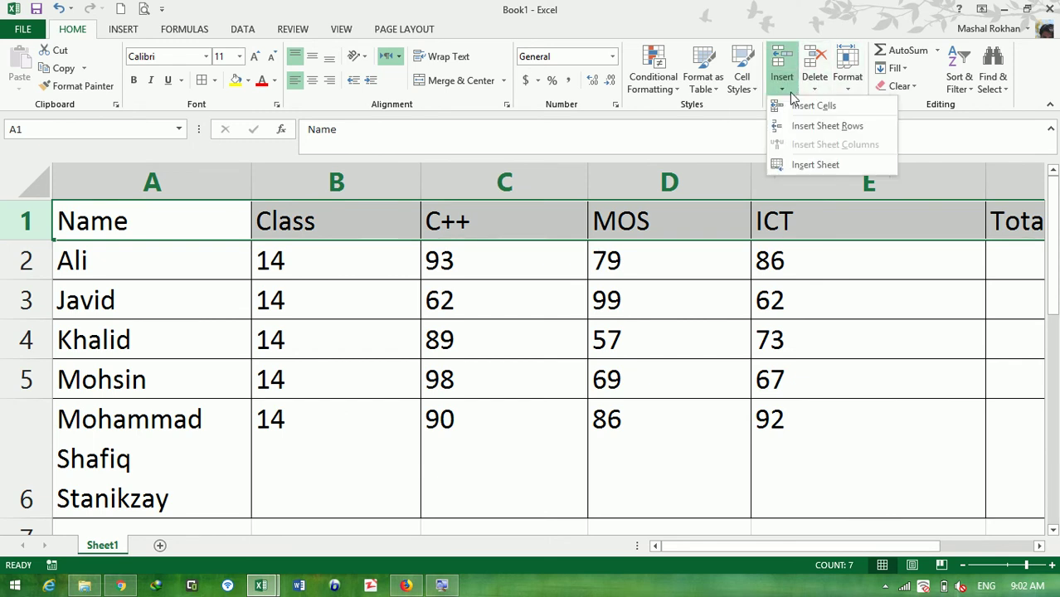
left_click(812, 129)
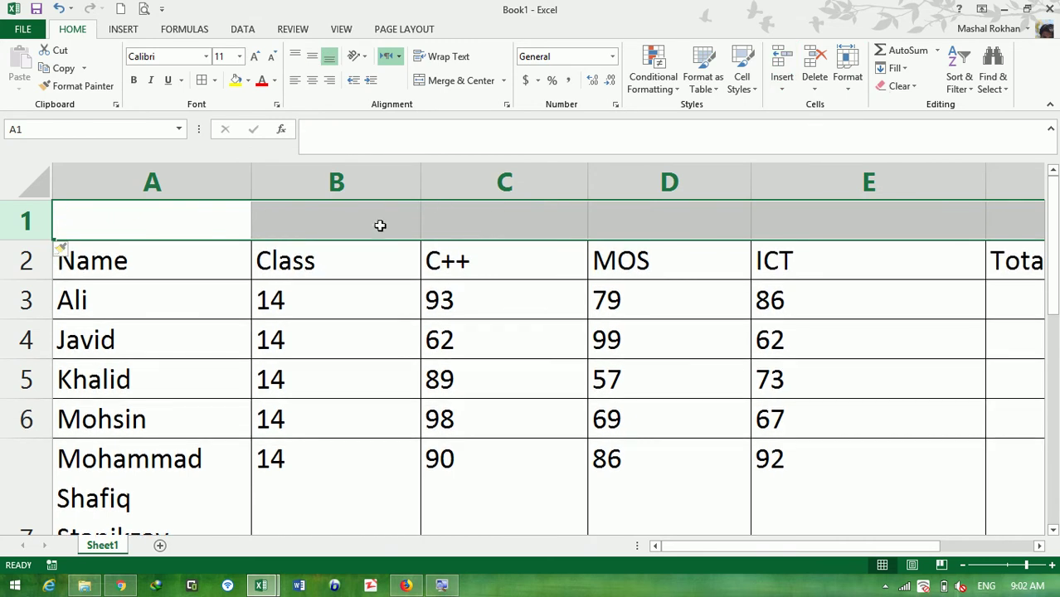
key("F4")
key("F4")
key("F4")
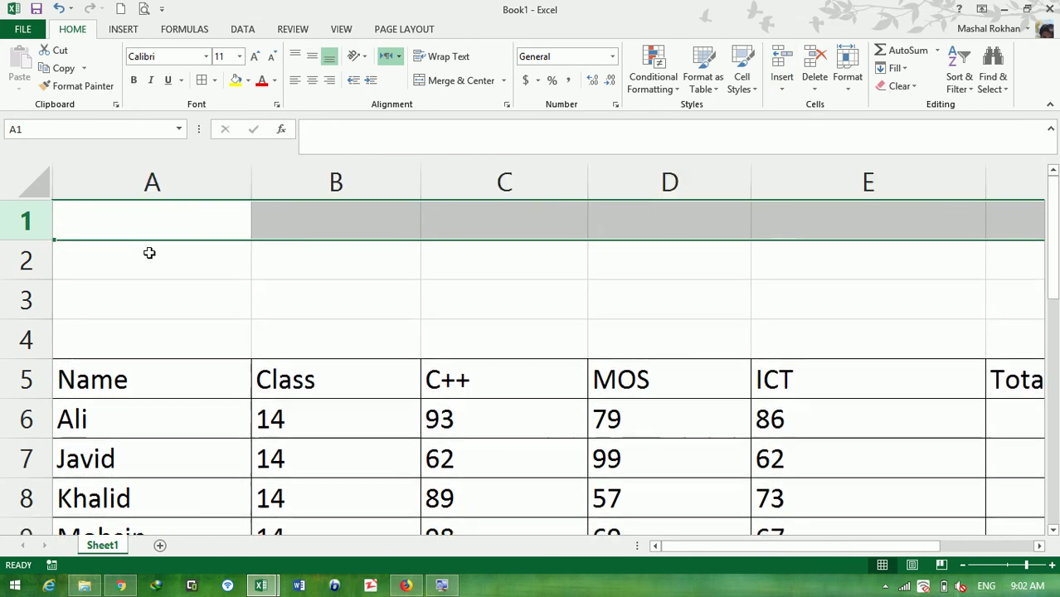
key("F4")
key("F4")
left_click(254, 251)
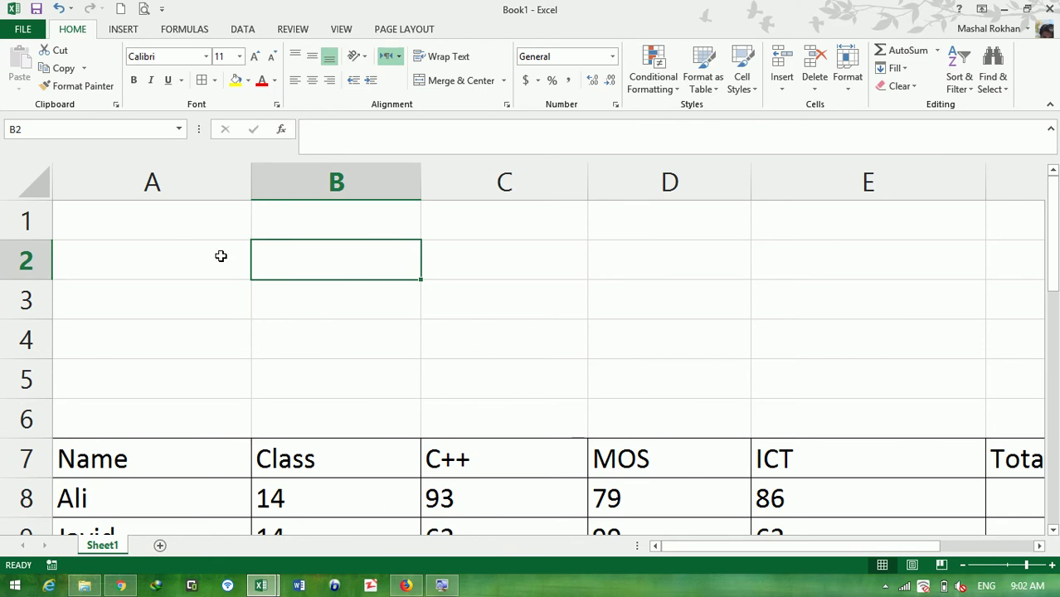
- Enter 'Islamic Republic of Afghanistan' in A1 and 'Ministry of Higher Education' in A2
left_click(197, 233)
type("Isl")
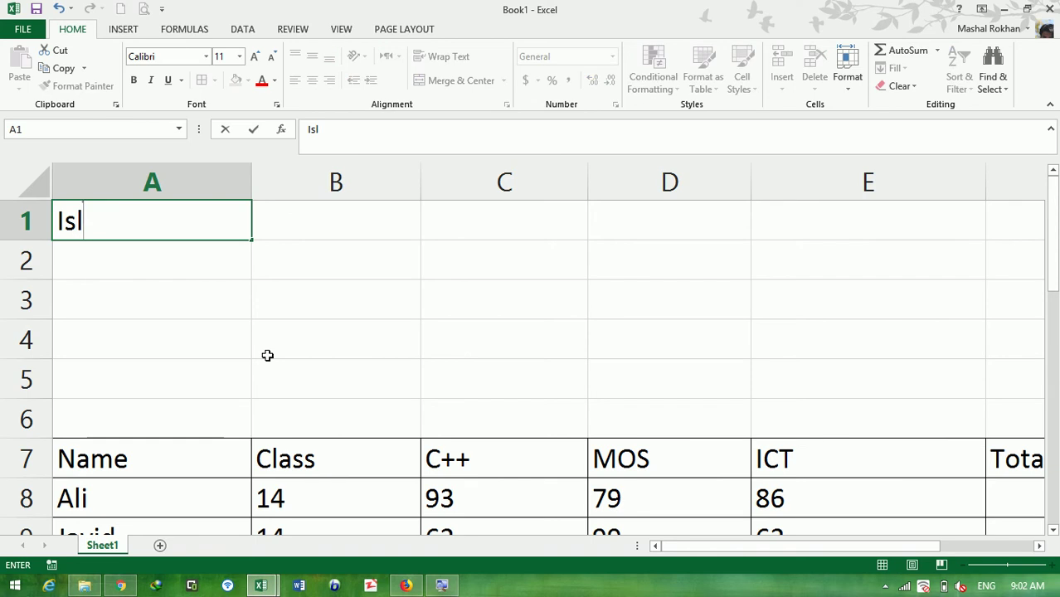
type("amic Republic of ")
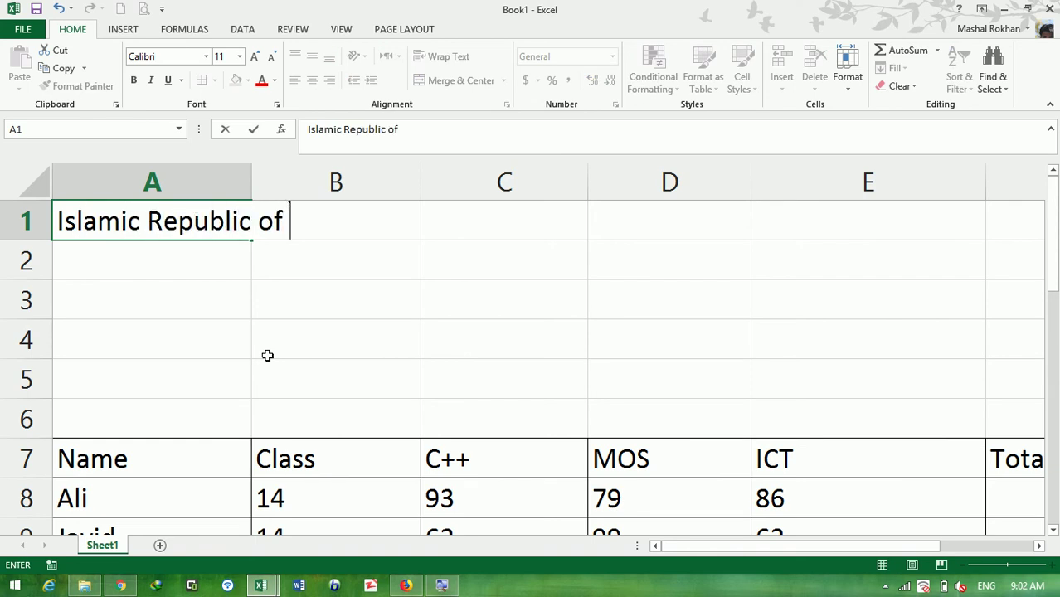
type("Afghanistan")
key("ctrl+Return")
key("Down")
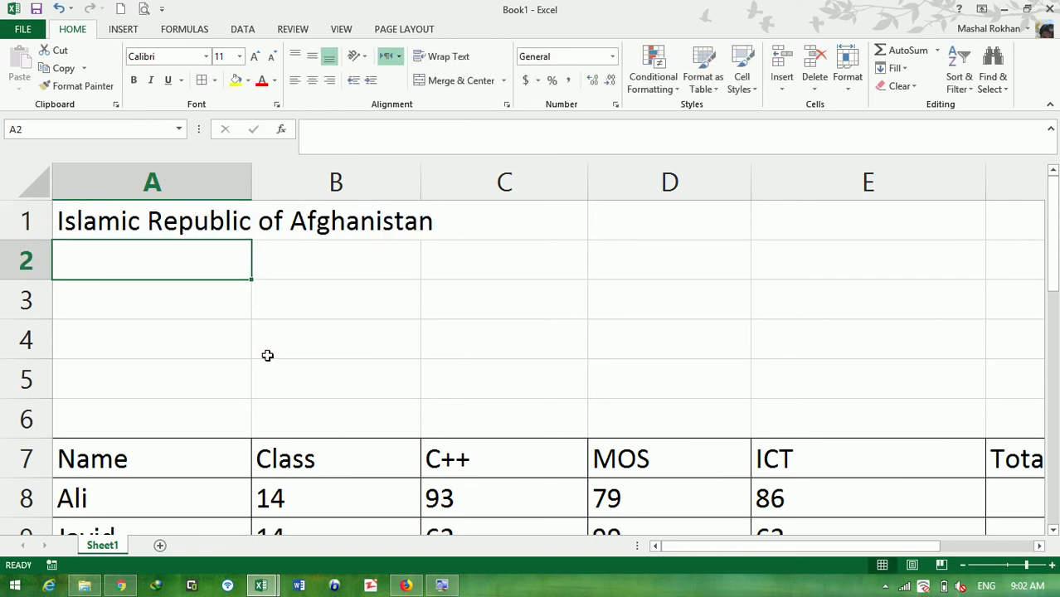
type("Ministry of Hig")
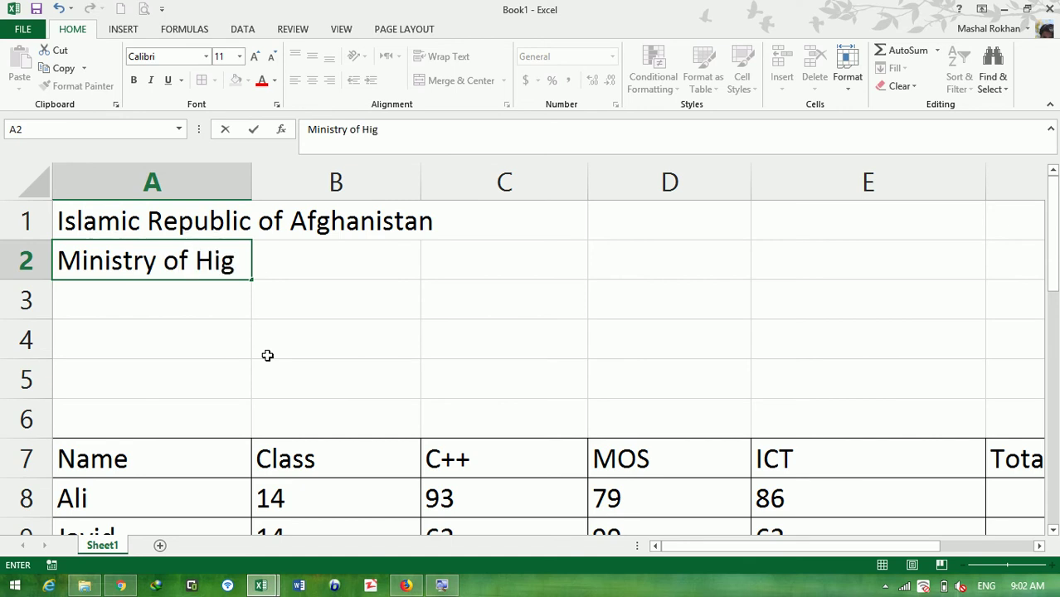
type("her Edud")
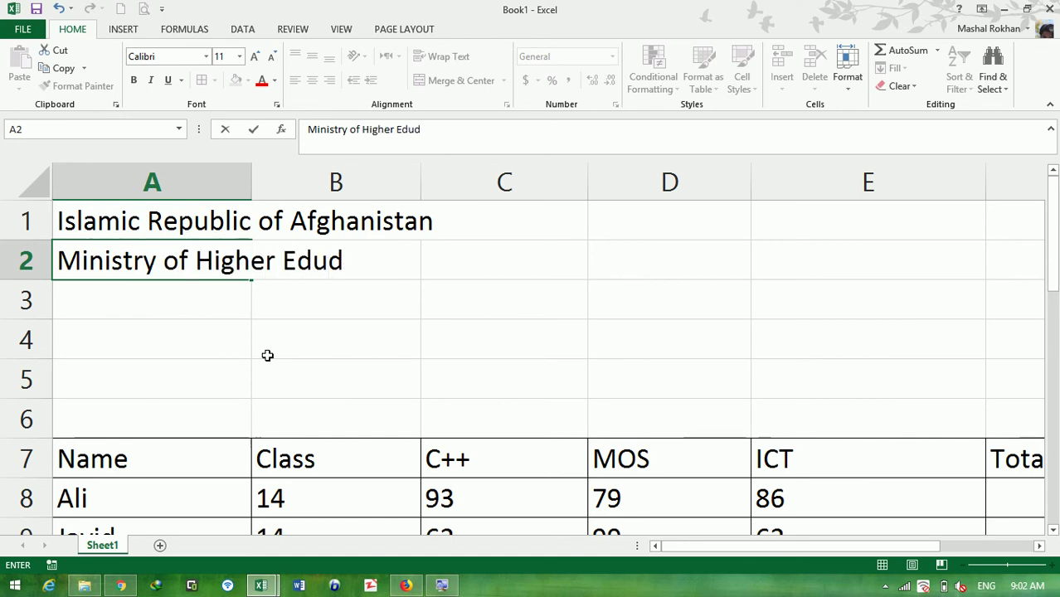
key("BackSpace")
type("catii")
key("BackSpace")
type("on")
key("Return")
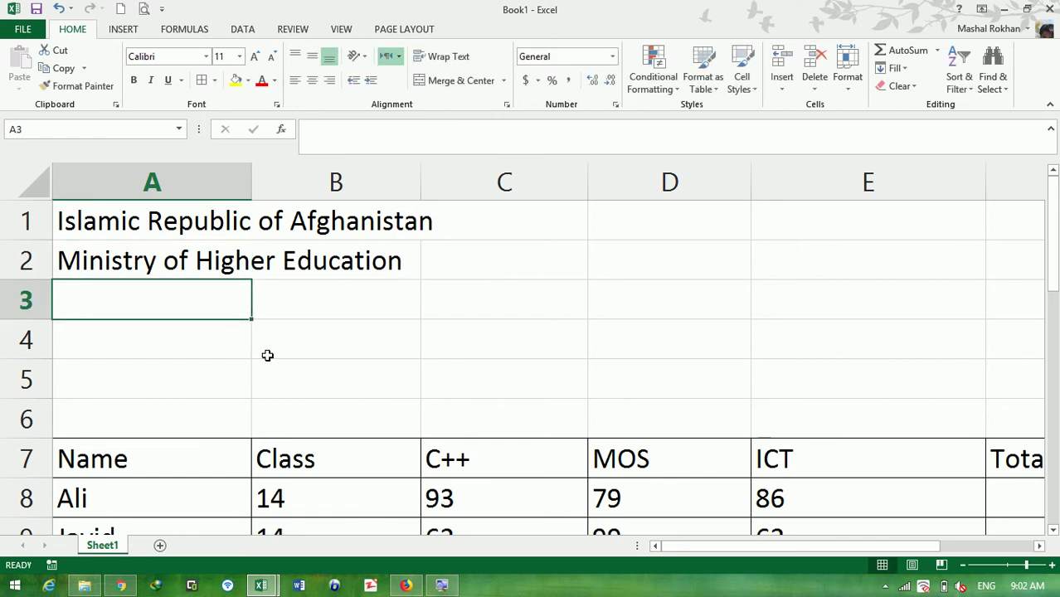
- Type 'Khurasan University' in A3 and move down toward the first student
type("Khurasan ")
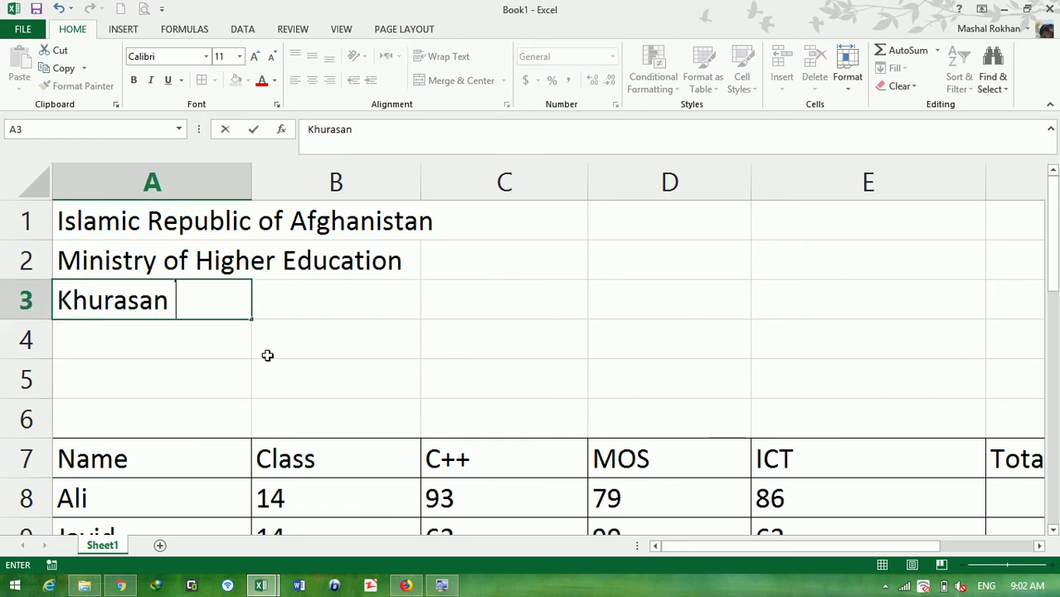
type("University")
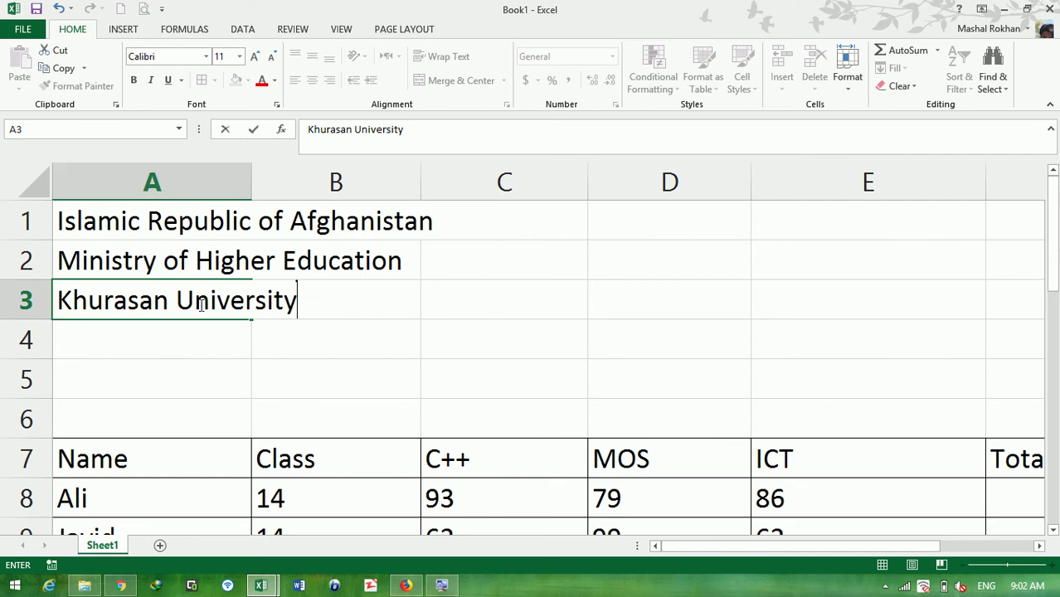
left_click(220, 341)
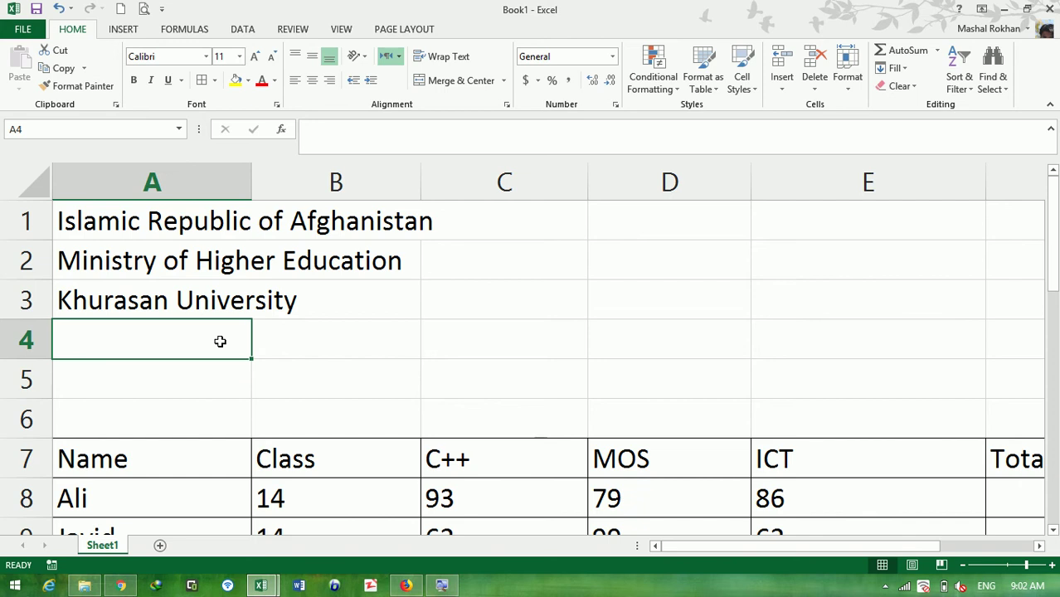
key("Down")
key("Down")
key("Down")
key("Down")
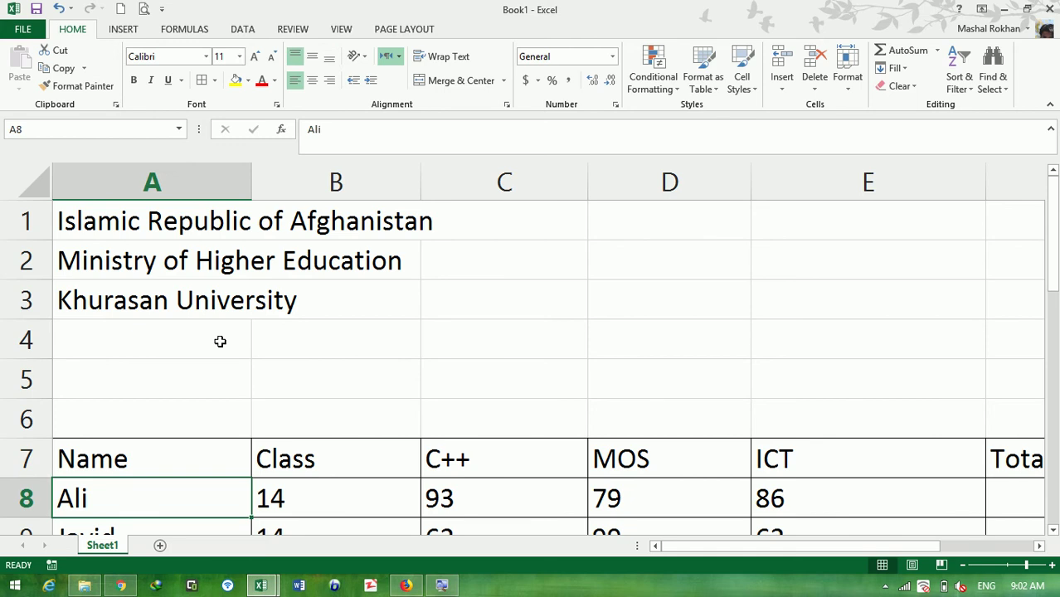
- Copy the country title into C1, then undo the paste
left_click(133, 223)
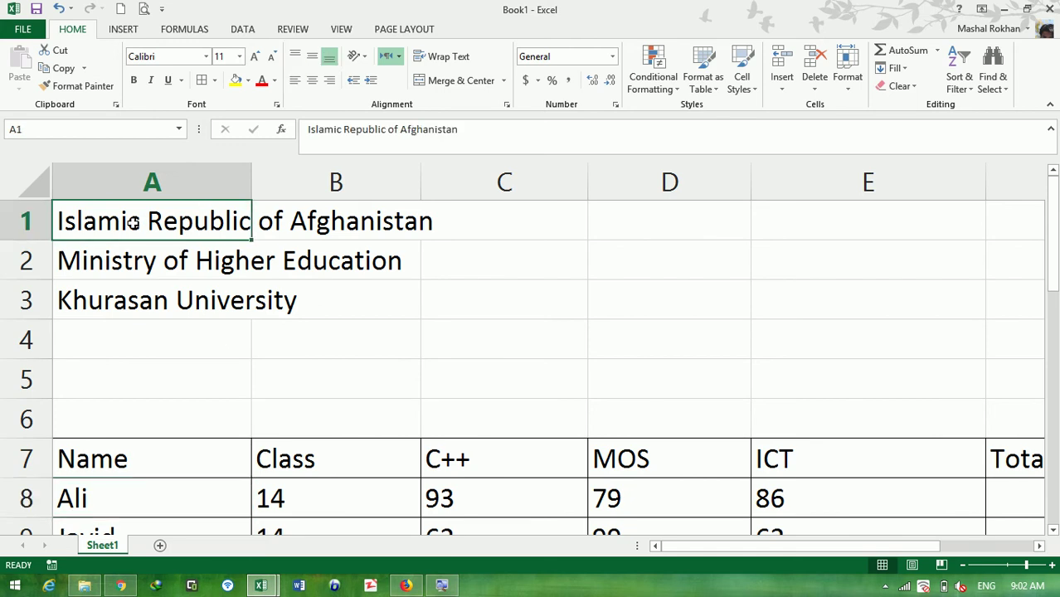
key("ctrl+c")
key("Right")
key("Right")
key("Right")
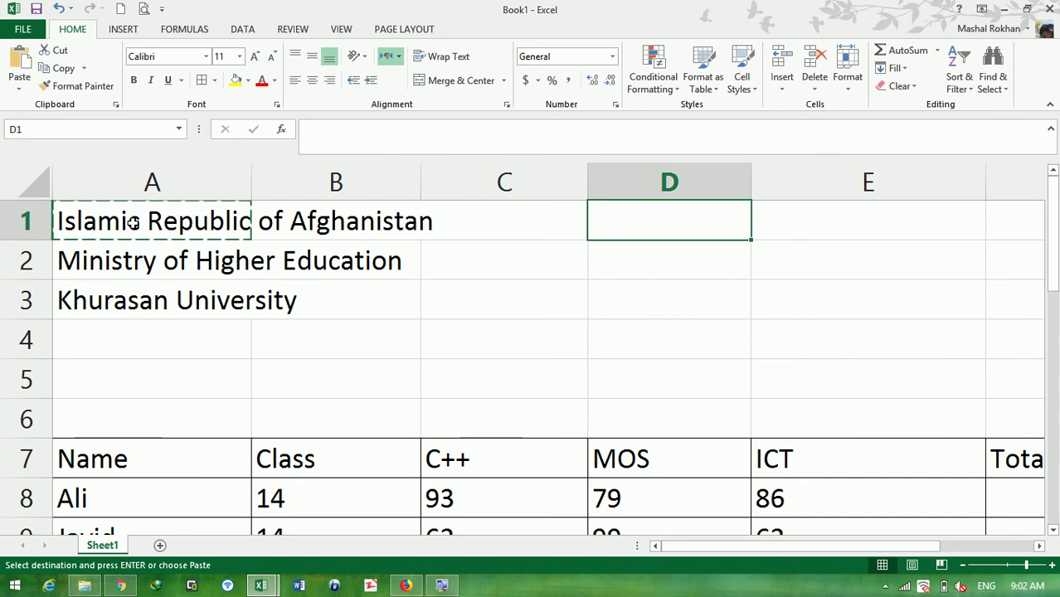
key("Left")
key("ctrl+v")
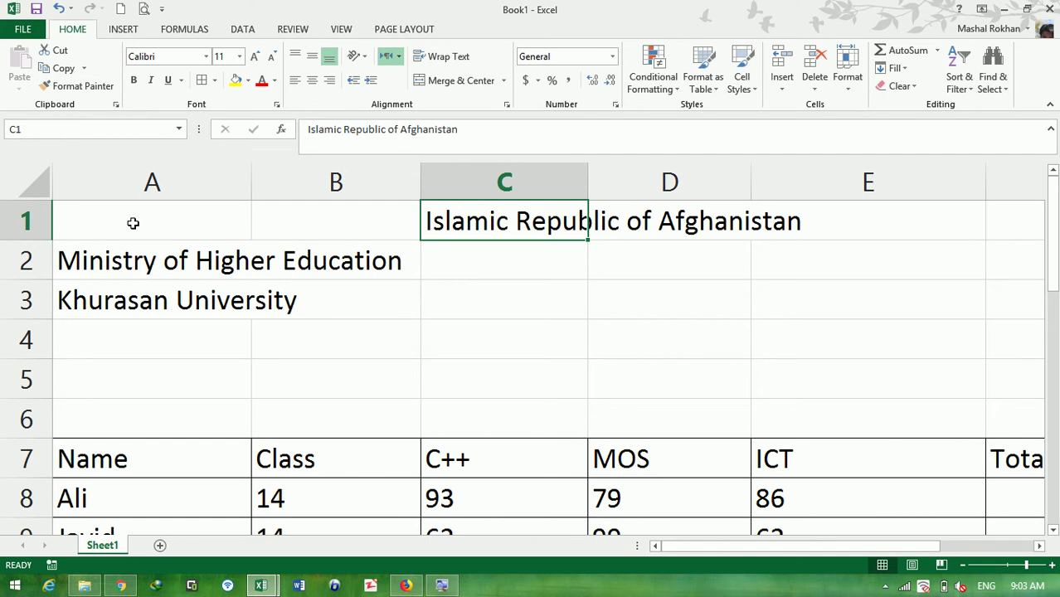
key("ctrl+z")
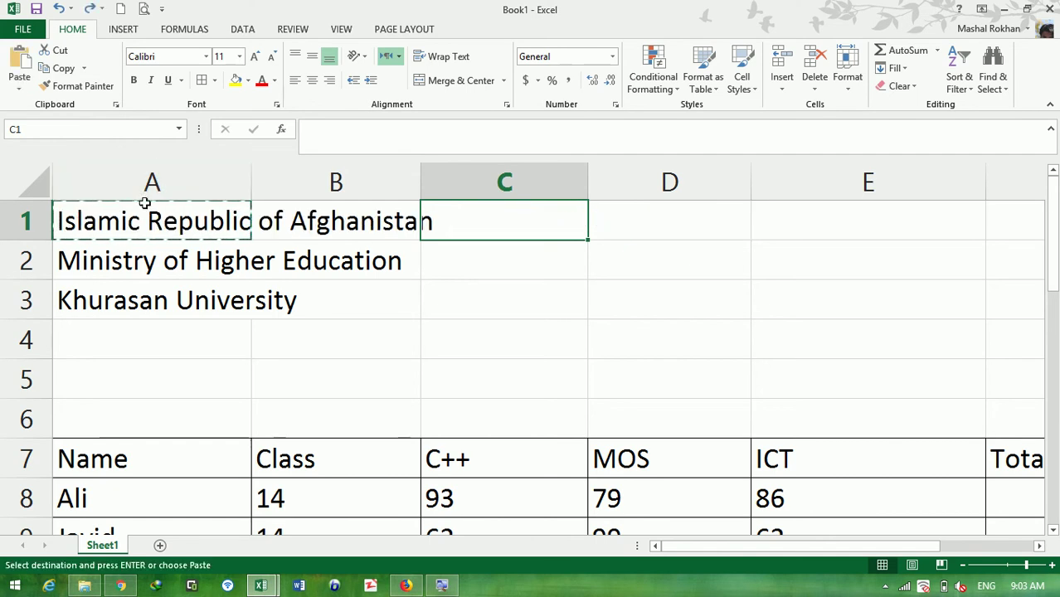
- Select A1:F1 and merge and centre 'Islamic Republic of Afghanistan' across it
mouse_move(98, 221)
left_mouse_down()
mouse_move(1036, 223)
mouse_move(712, 217)
left_mouse_up()
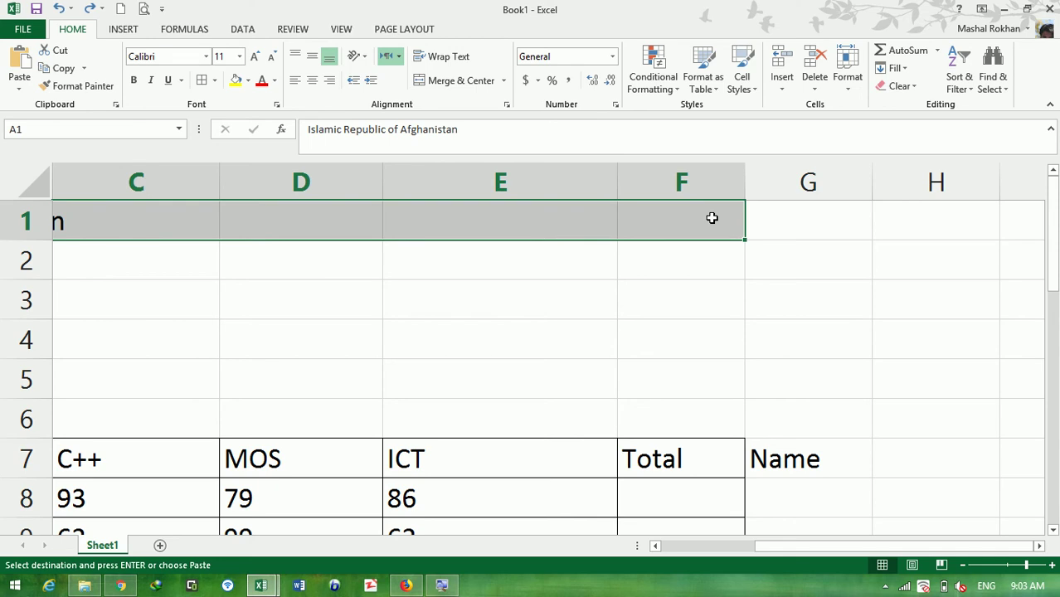
key("shift+Down")
key("shift+Up")
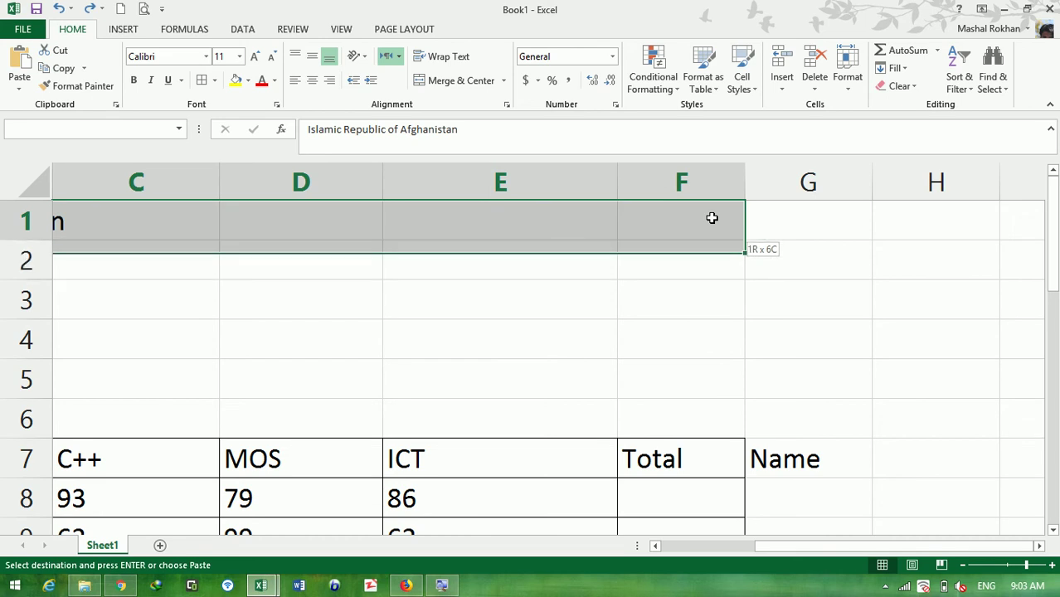
key("shift+Left")
key("shift+Left")
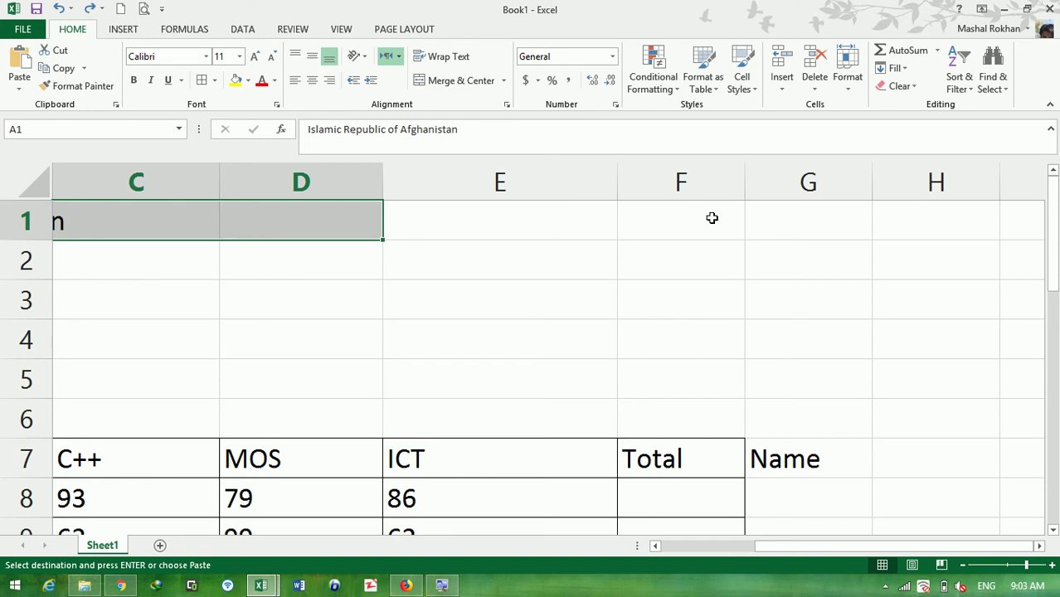
key("shift+Right")
key("shift+Right")
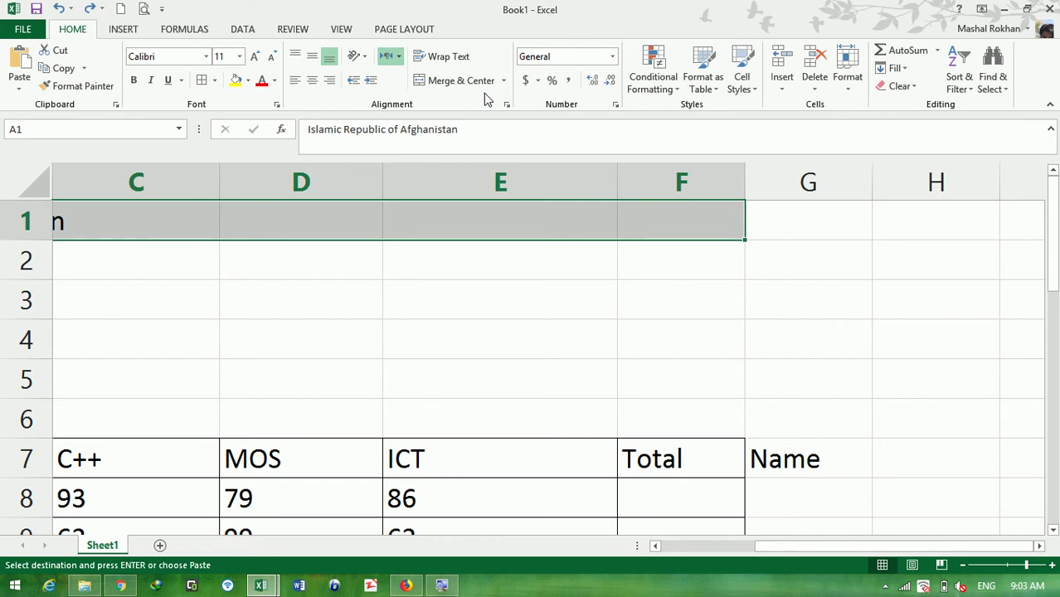
left_click(472, 87)
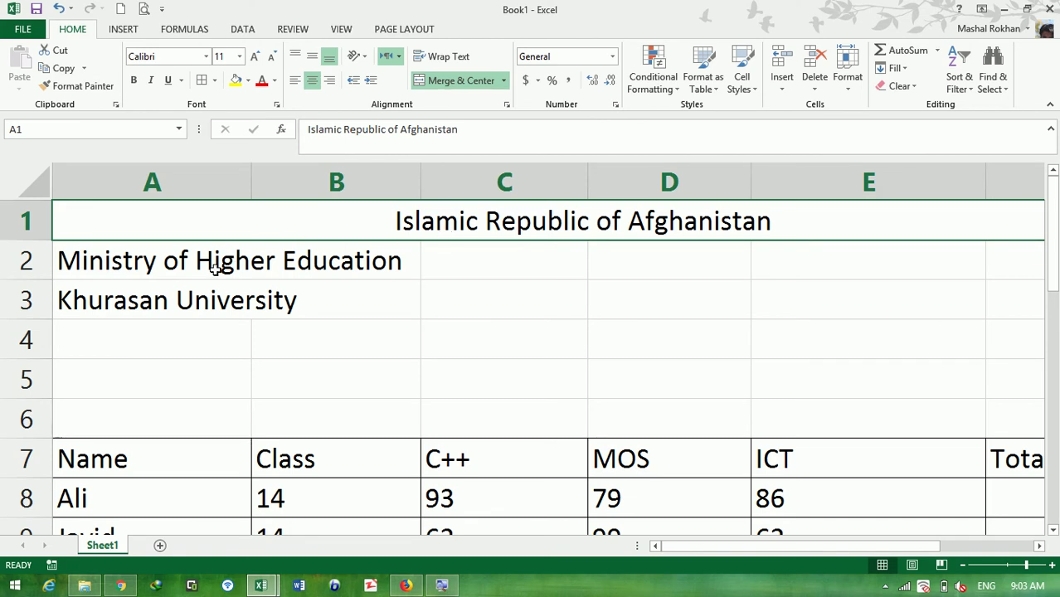
left_click_drag(83, 258, 412, 310)
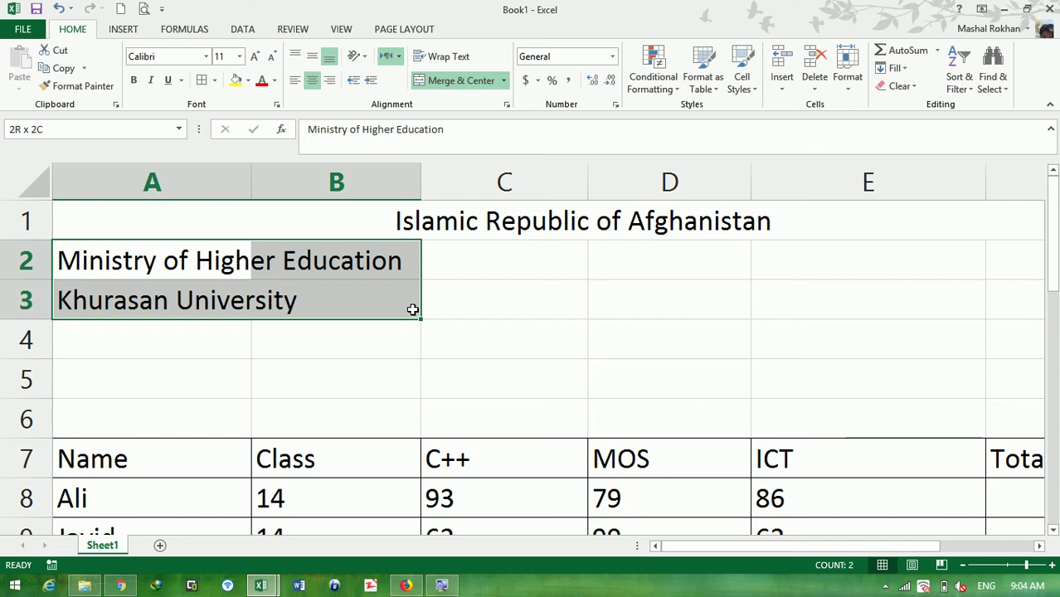
- Select A2:F3, merge and centre it, and accept the warning about keeping only the top-left value
left_click_drag(412, 309, 1053, 311)
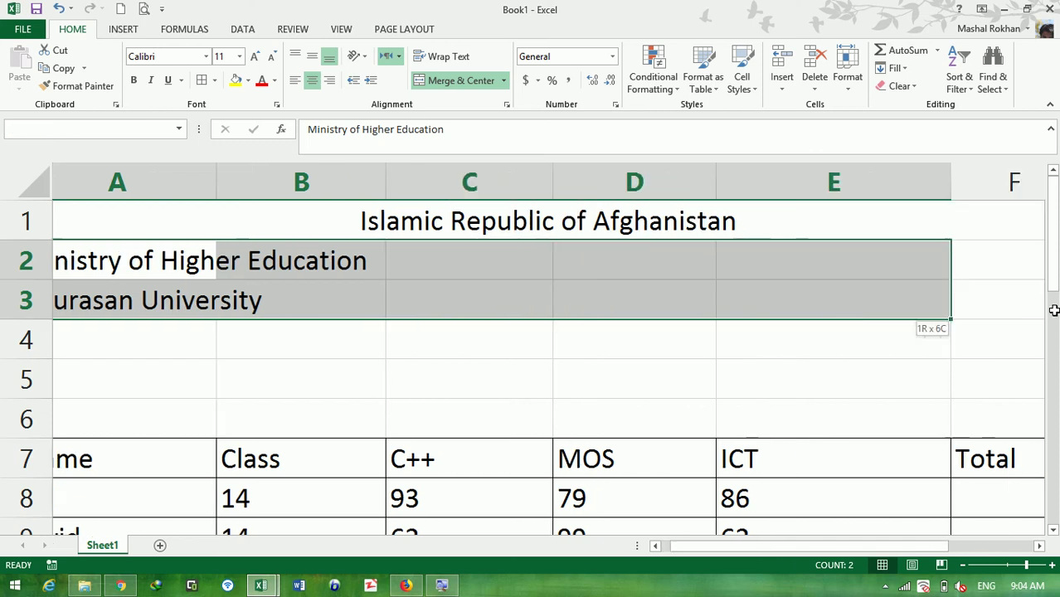
left_click_drag(1054, 310, 881, 307)
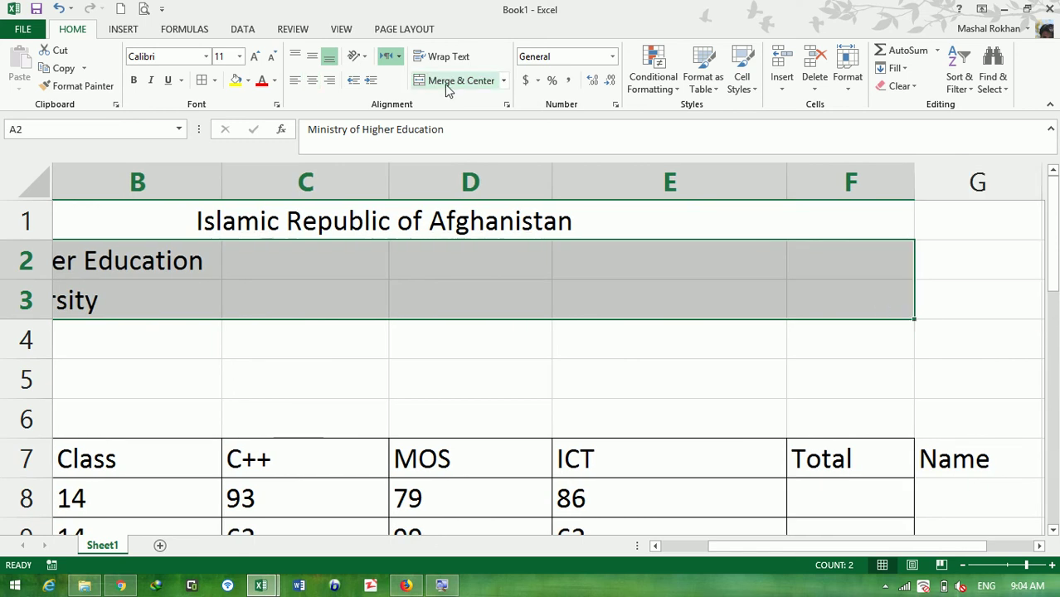
left_click(448, 82)
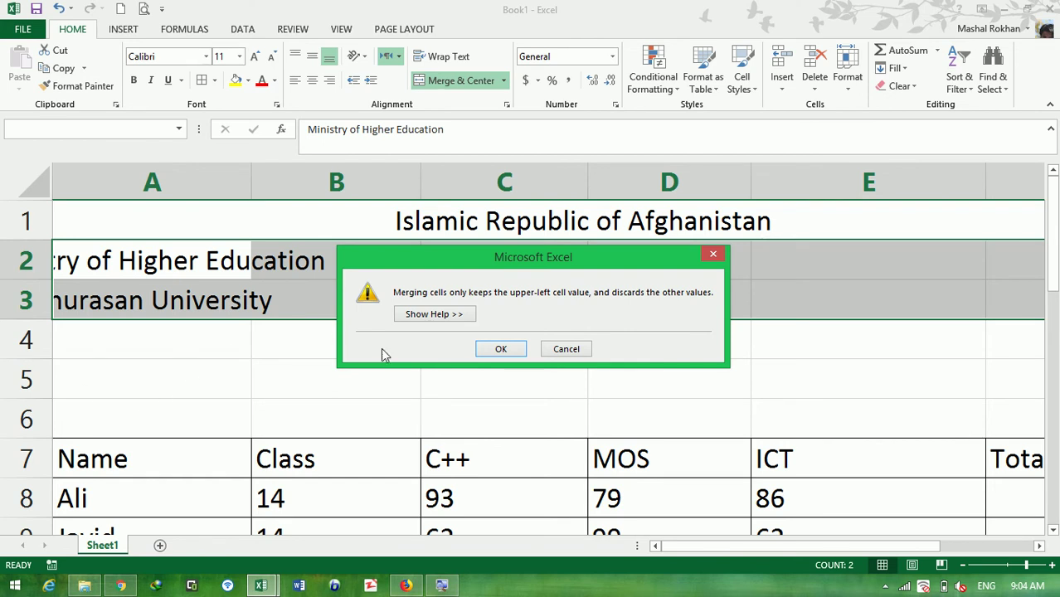
left_click(500, 349)
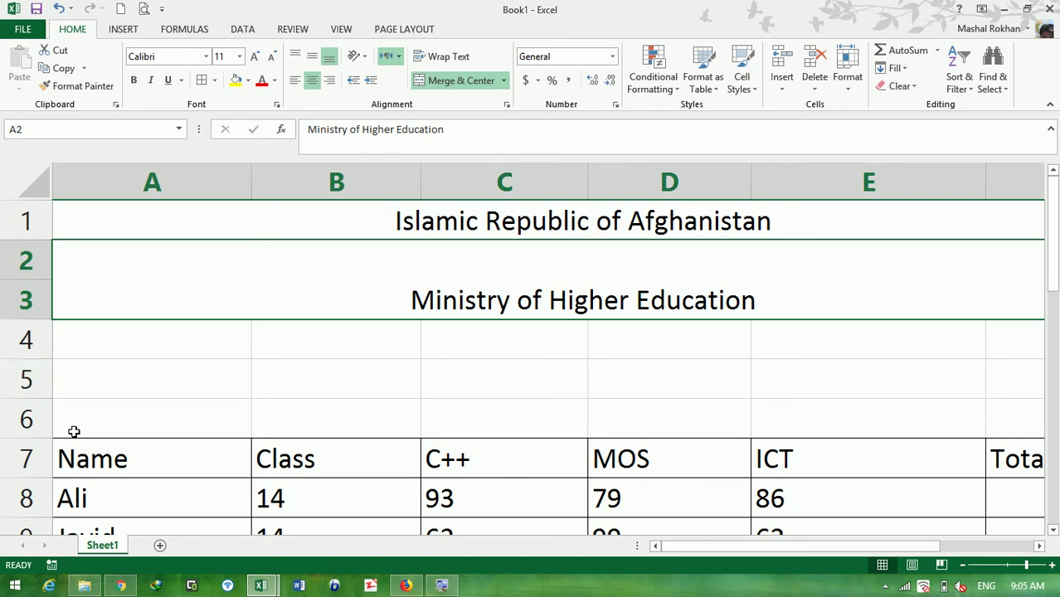
- Undo the earlier merges, then merge and centre rows 1, 2 and 3 separately across A–F
key("ctrl+z")
key("ctrl+z")
key("ctrl+c")
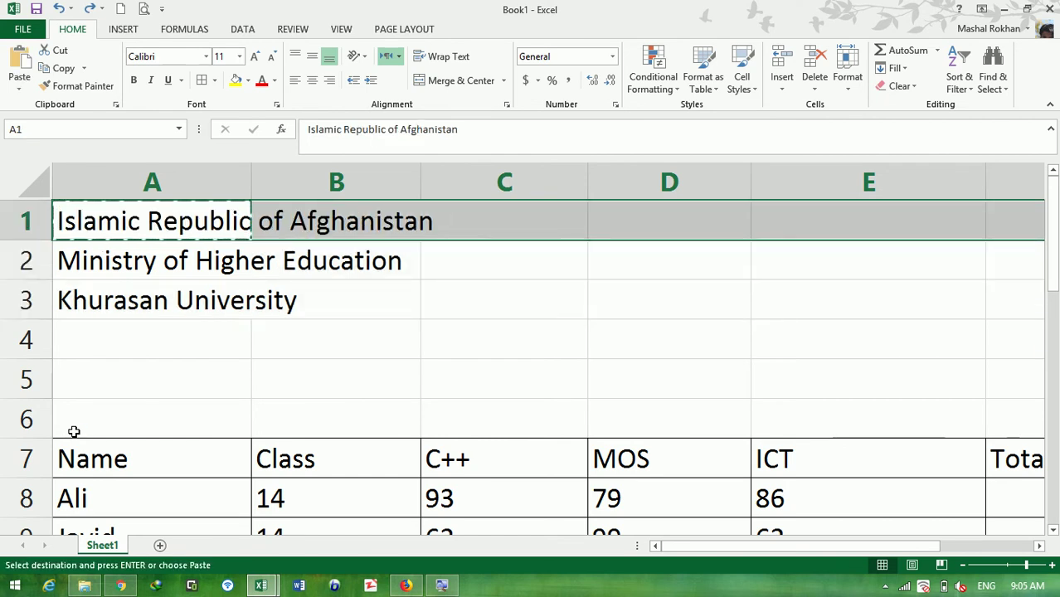
mouse_move(124, 222)
left_mouse_down()
mouse_move(1035, 213)
mouse_move(703, 220)
left_mouse_up()
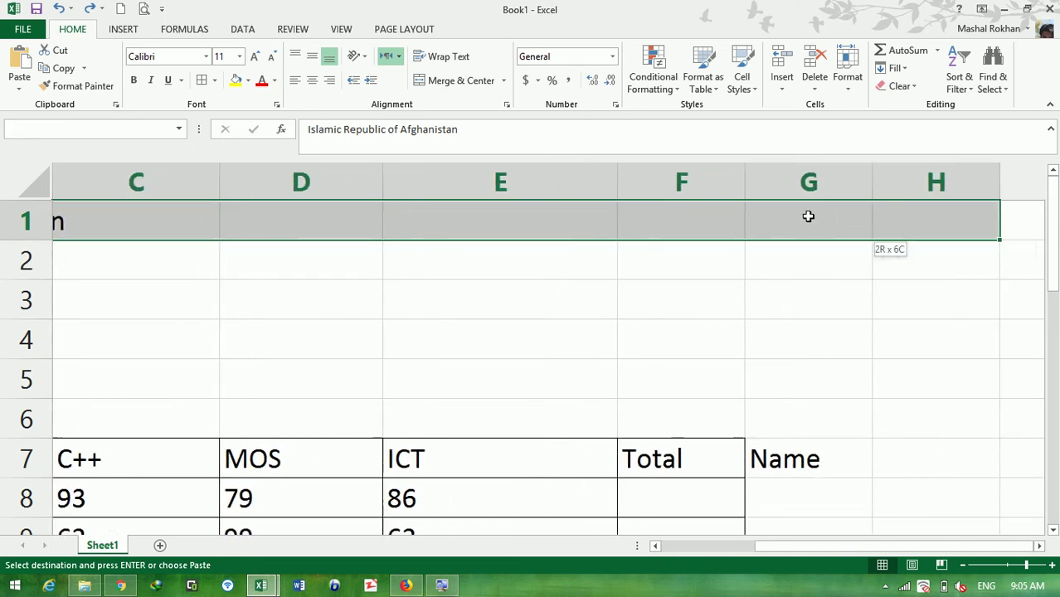
left_click(439, 85)
mouse_move(106, 264)
left_mouse_down()
mouse_move(989, 254)
mouse_move(852, 266)
left_mouse_up()
left_click(470, 84)
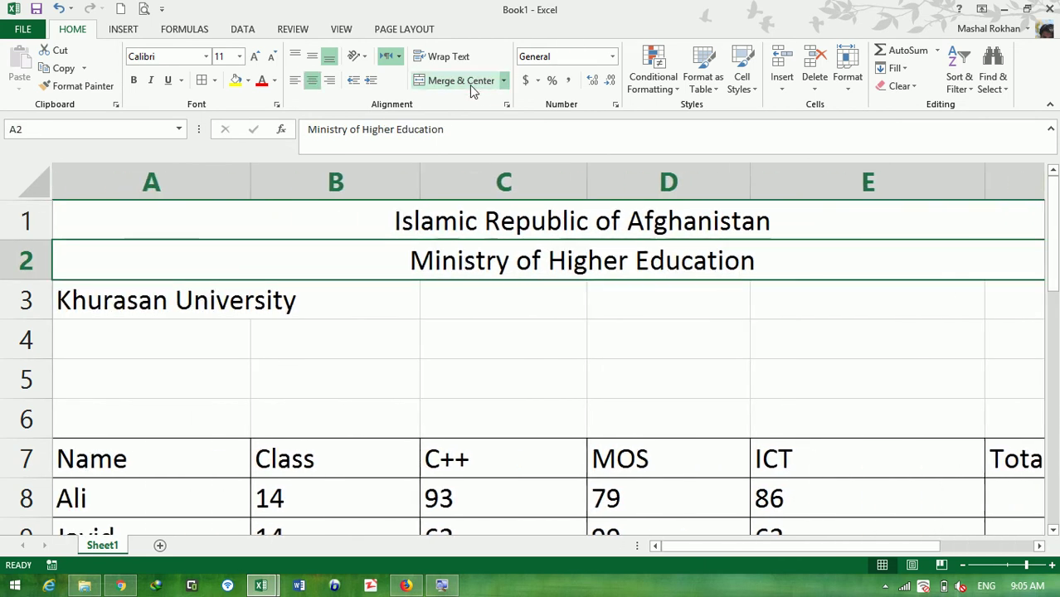
mouse_move(114, 300)
left_mouse_down()
mouse_move(1057, 312)
mouse_move(890, 310)
left_mouse_up()
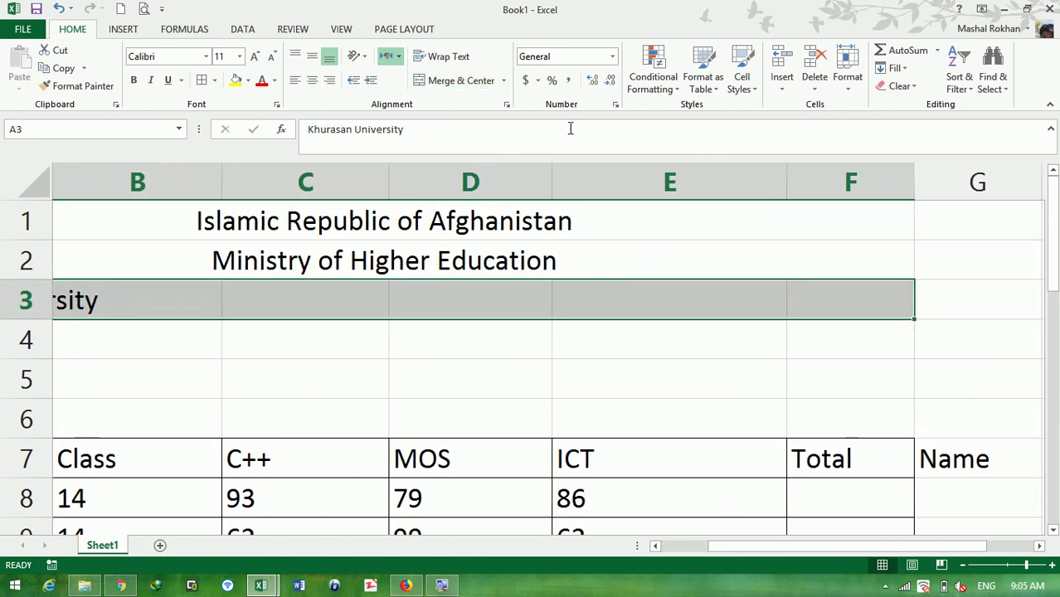
left_click(465, 87)
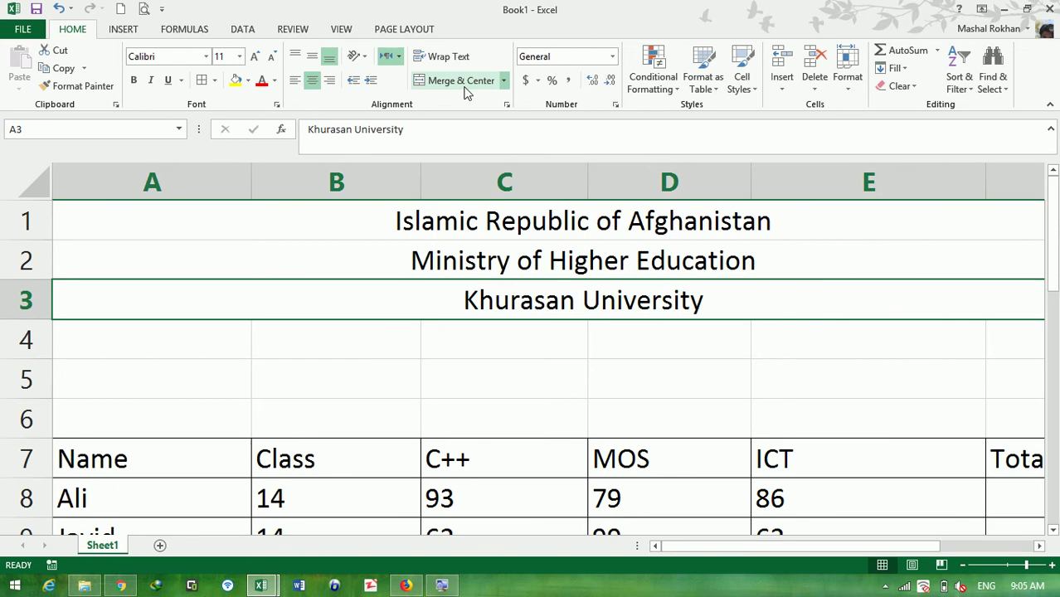
- Type 'Year 2018' in A4 and merge and centre it across row 4
left_click(159, 331)
type("Year 2018")
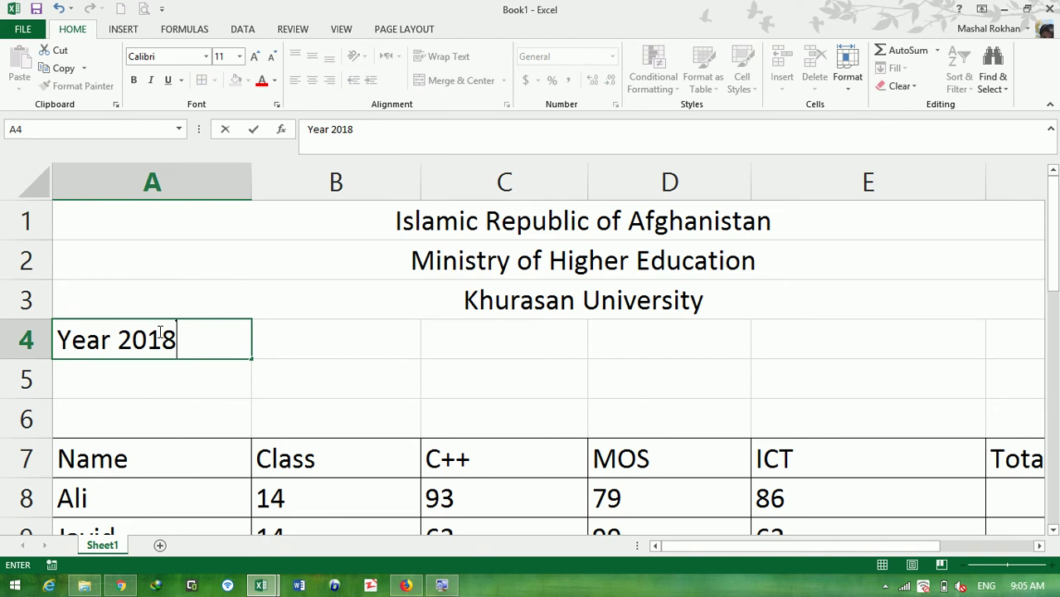
key("Return")
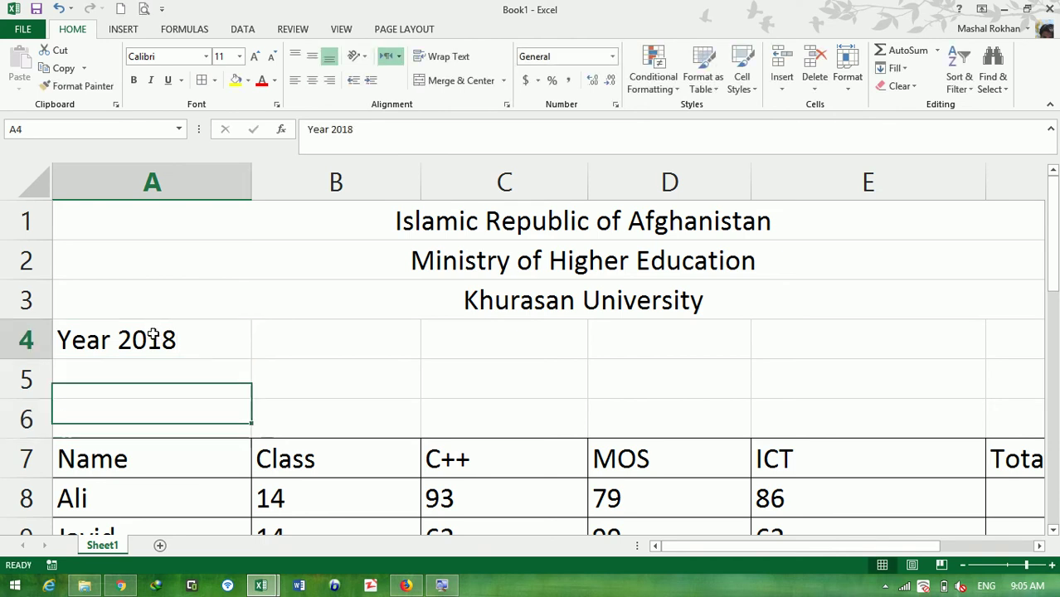
left_click_drag(153, 335, 867, 344)
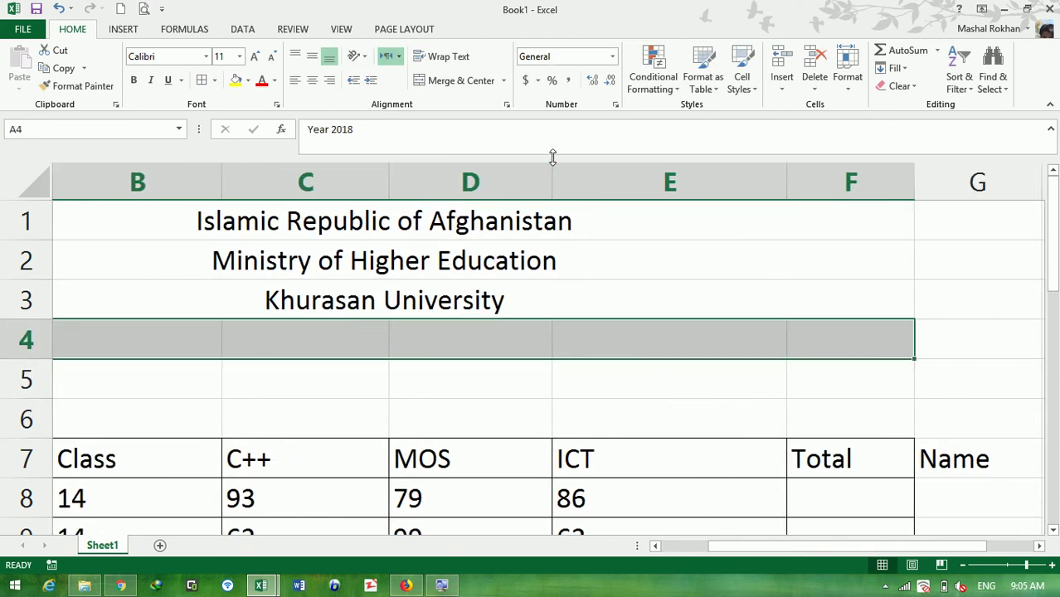
left_click(459, 80)
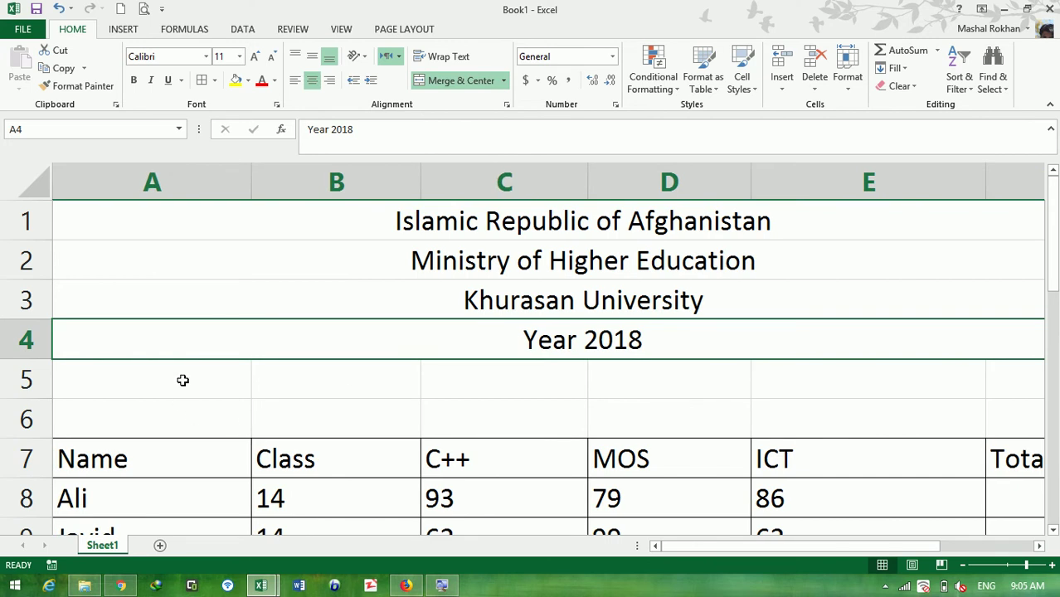
left_click_drag(183, 380, 862, 384)
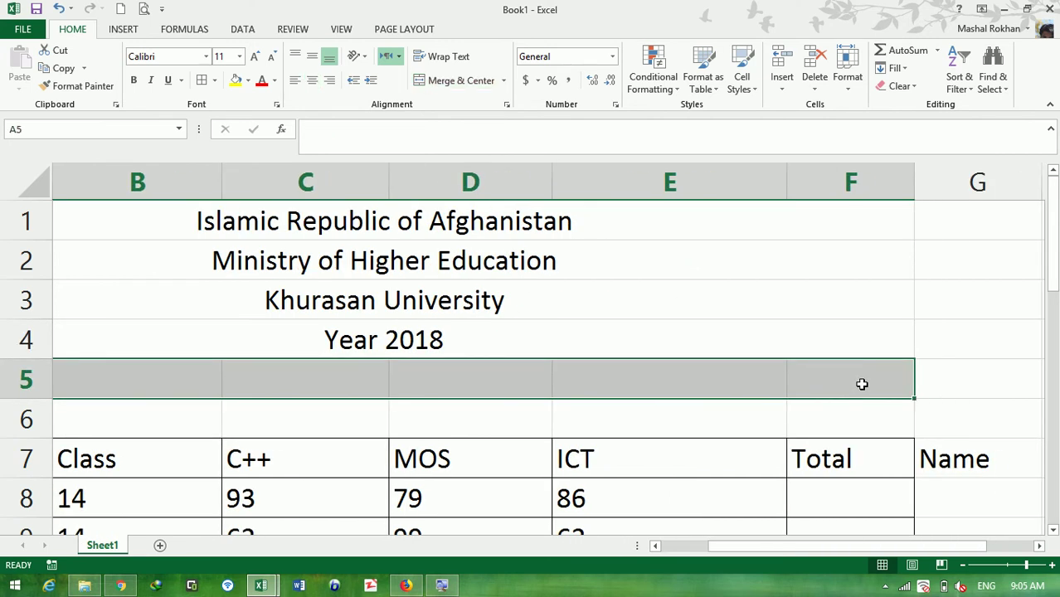
- Undo the row 4 and title merges and preview the merge options list
key("ctrl+z")
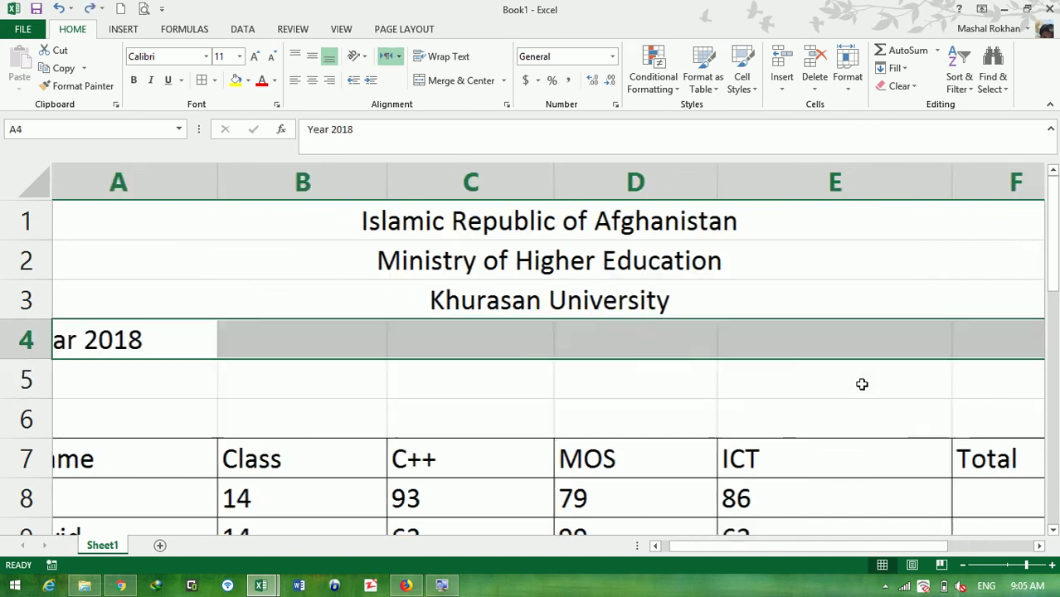
key("ctrl+z")
key("ctrl+z")
key("ctrl+z")
key("ctrl+z")
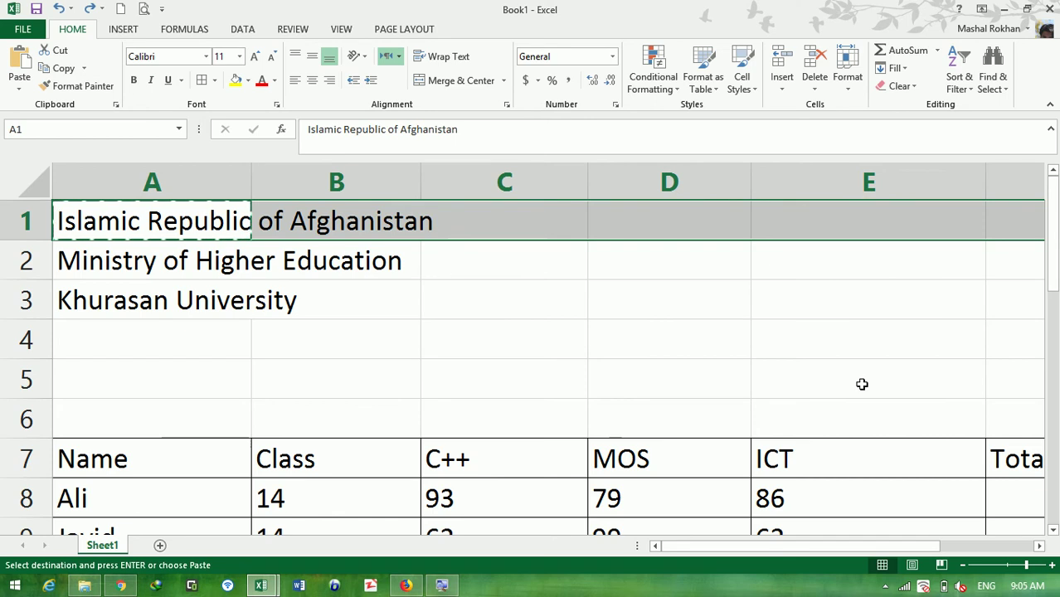
left_click(504, 82)
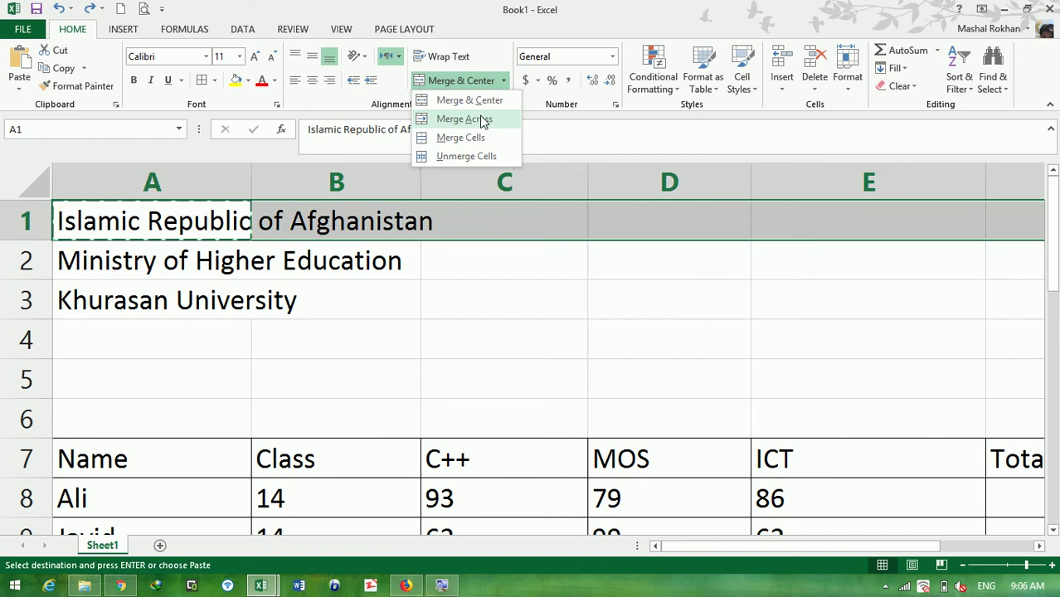
key("Escape")
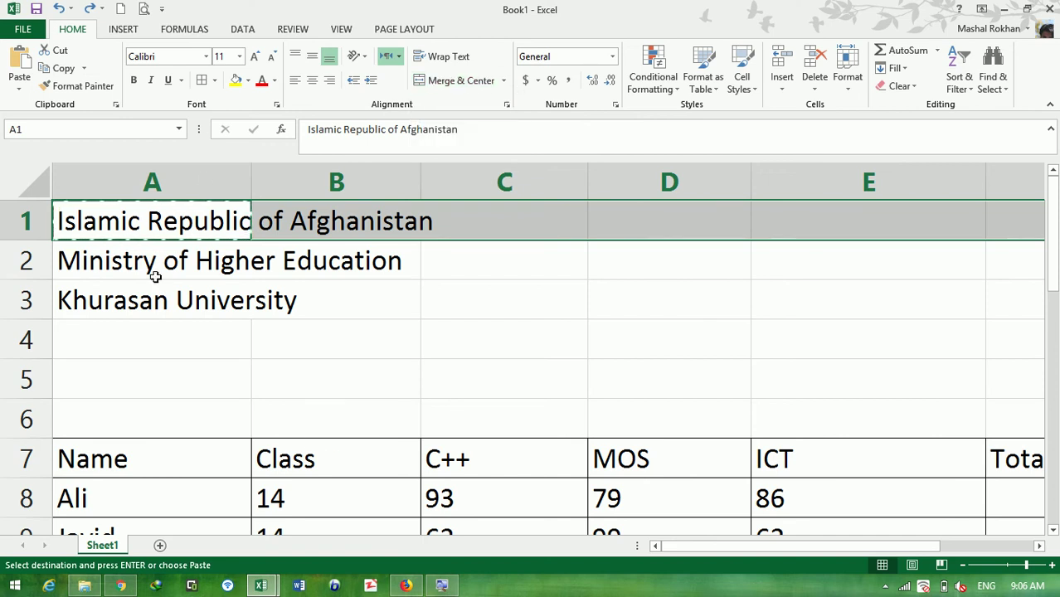
- Apply Merge Across to A1:F3 and confirm each title row merged separately
mouse_move(134, 205)
left_mouse_down()
mouse_move(586, 315)
mouse_move(1055, 312)
mouse_move(703, 306)
left_mouse_up()
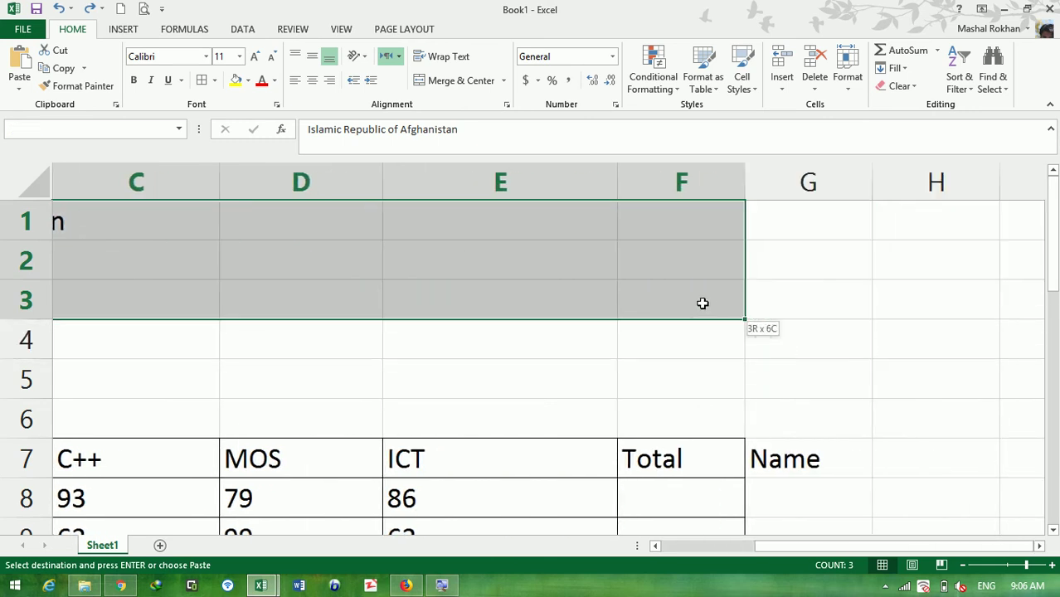
left_click_drag(703, 305, 703, 305)
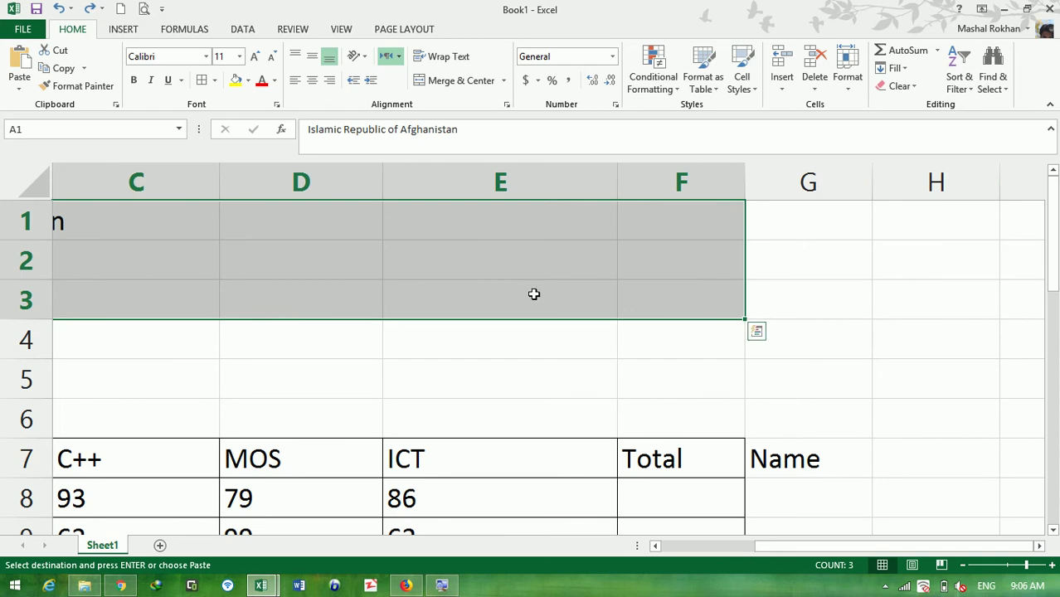
left_click_drag(922, 546, 803, 561)
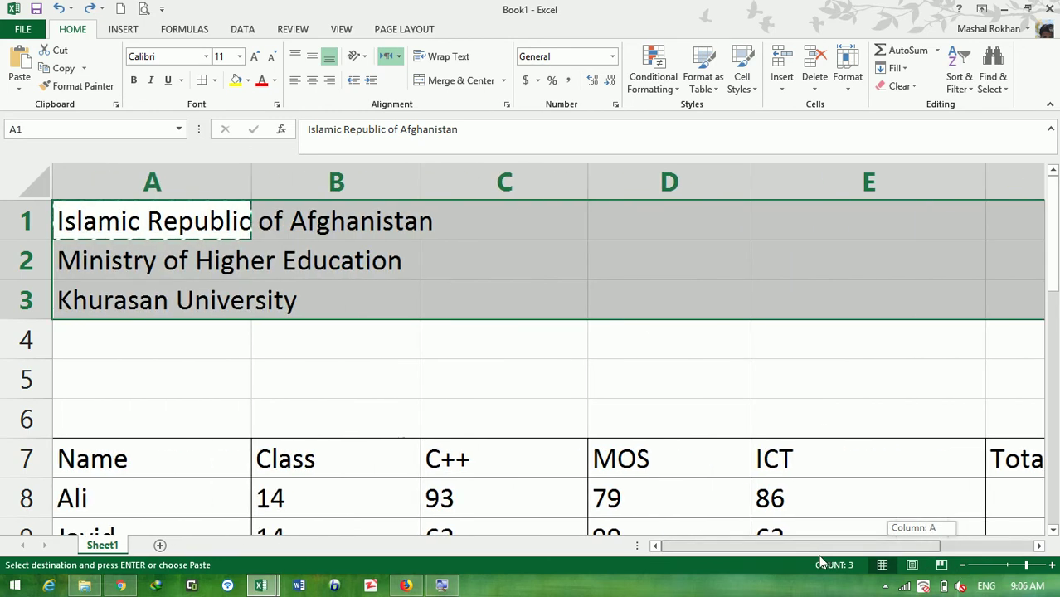
left_click(504, 82)
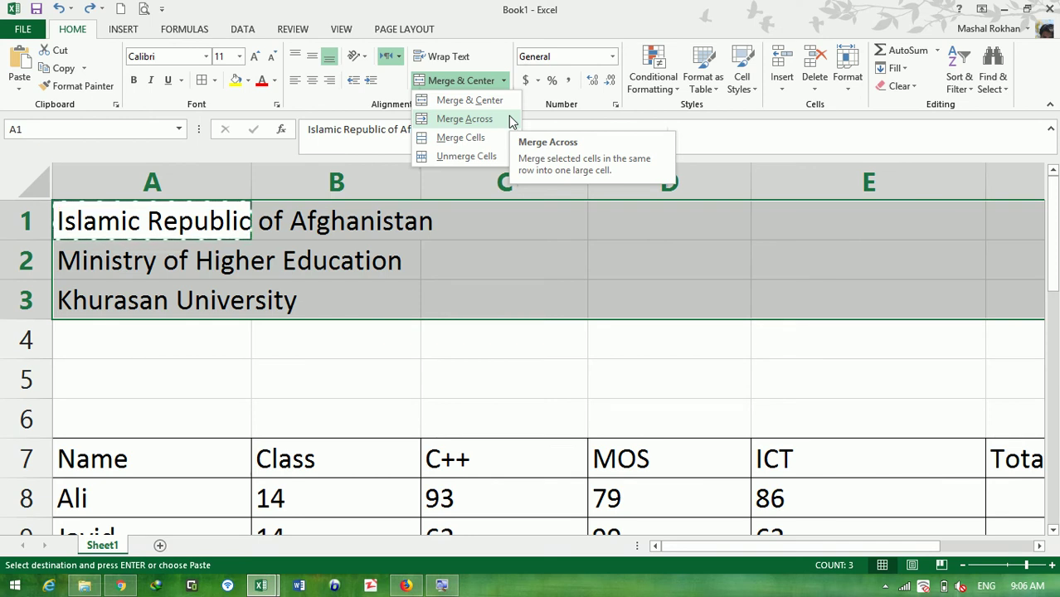
left_click(511, 119)
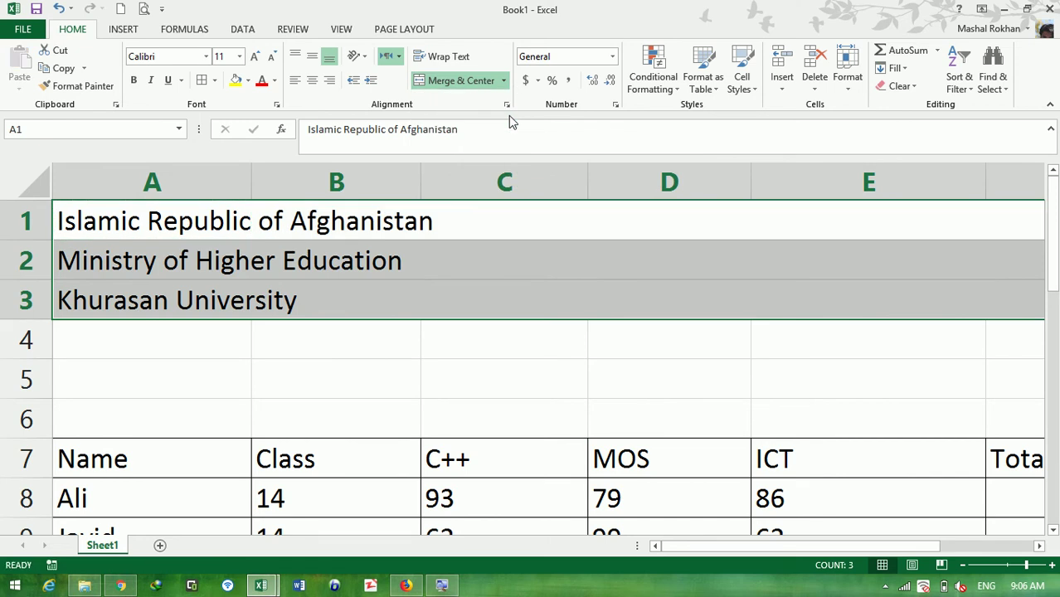
left_click(452, 212)
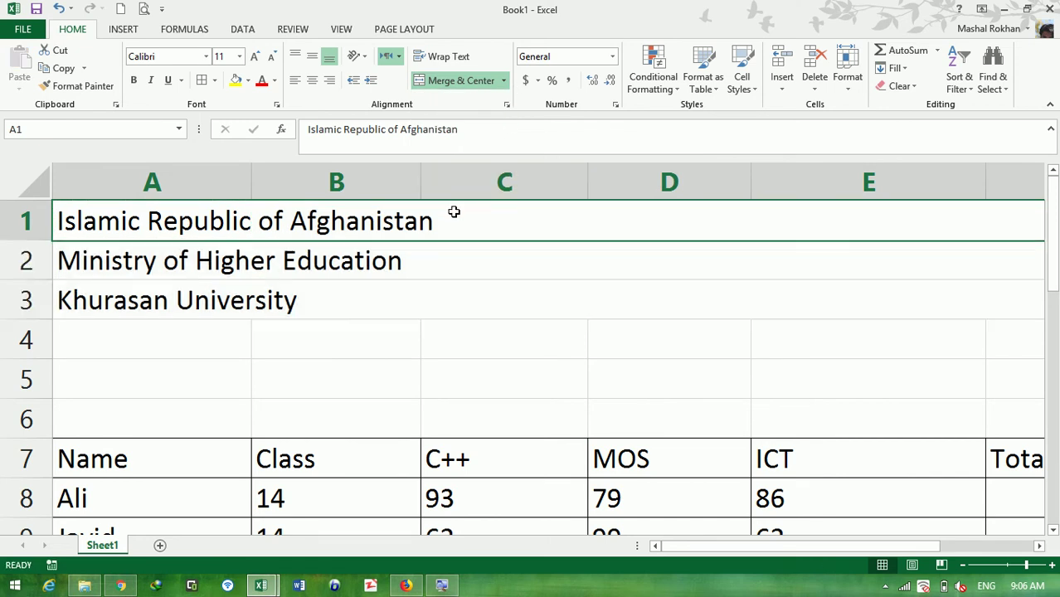
left_click(469, 259)
left_click(471, 292)
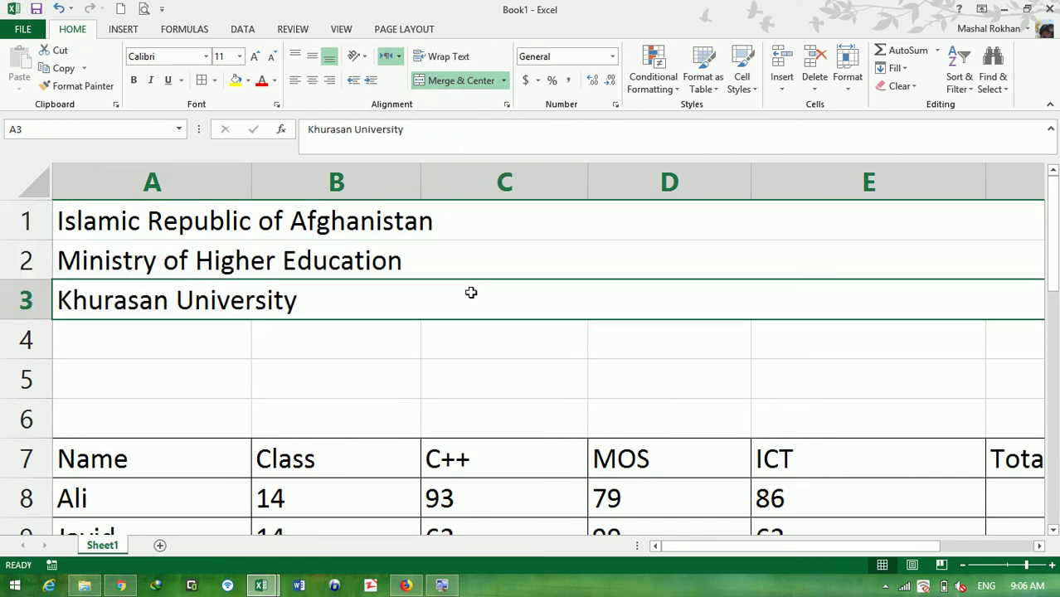
mouse_move(427, 234)
left_mouse_down()
mouse_move(420, 318)
mouse_move(418, 301)
left_mouse_up()
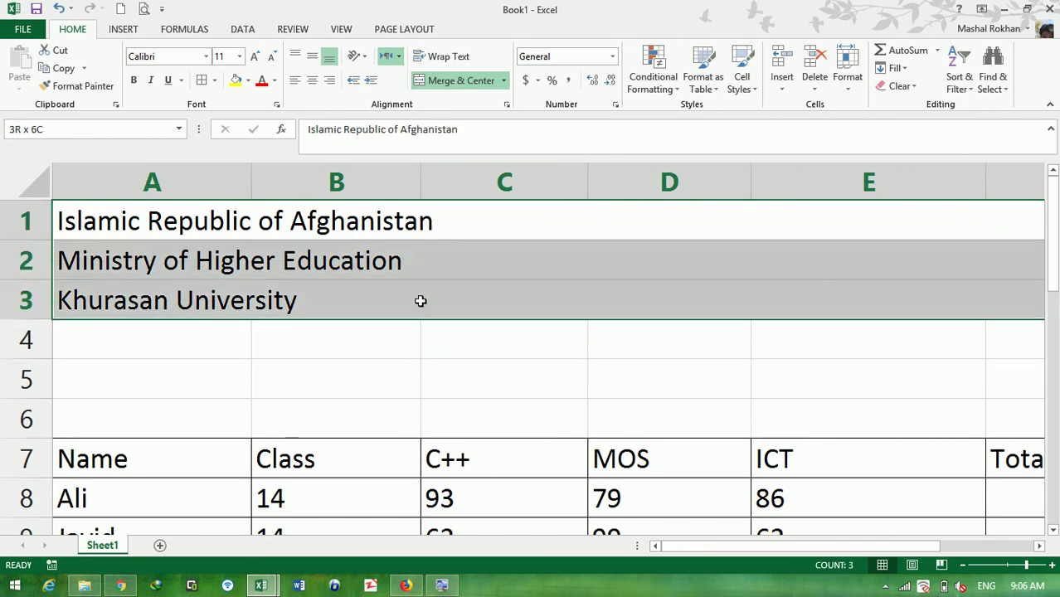
- Centre the three title rows, briefly applying a yellow fill
left_click(312, 83)
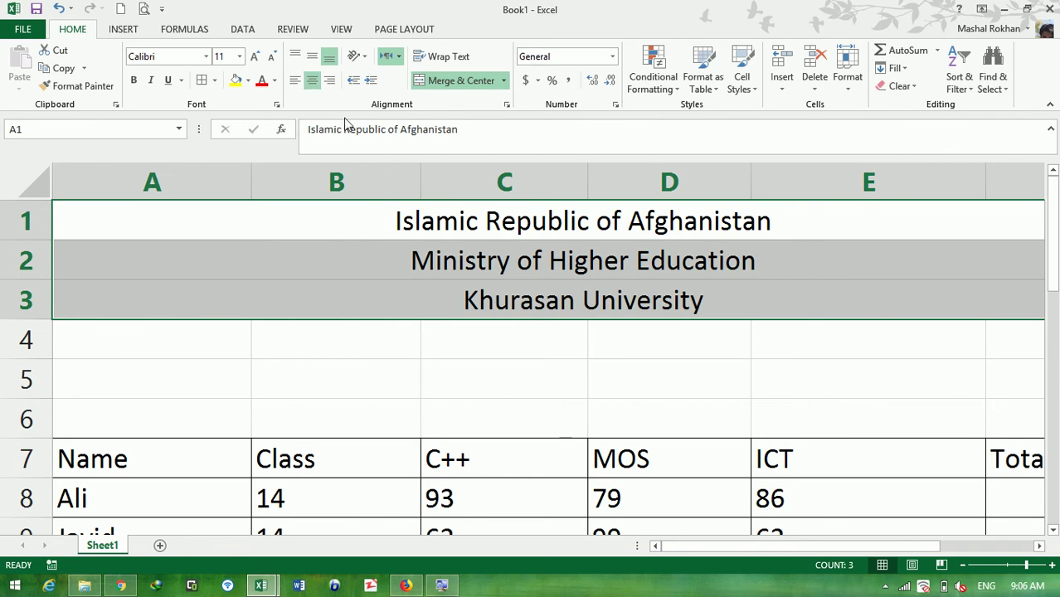
left_click(237, 81)
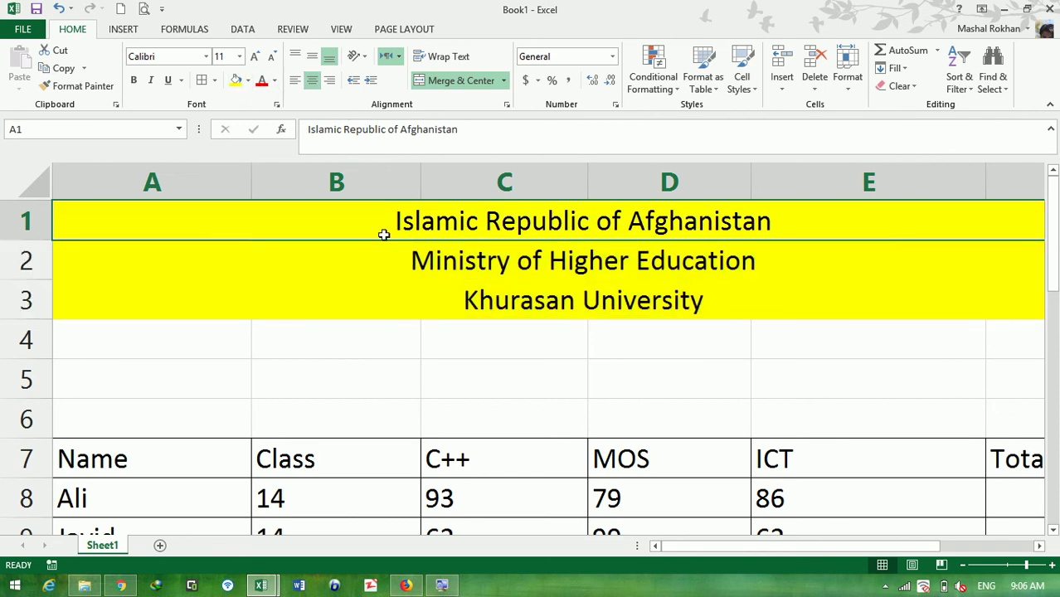
left_click_drag(397, 237, 394, 296)
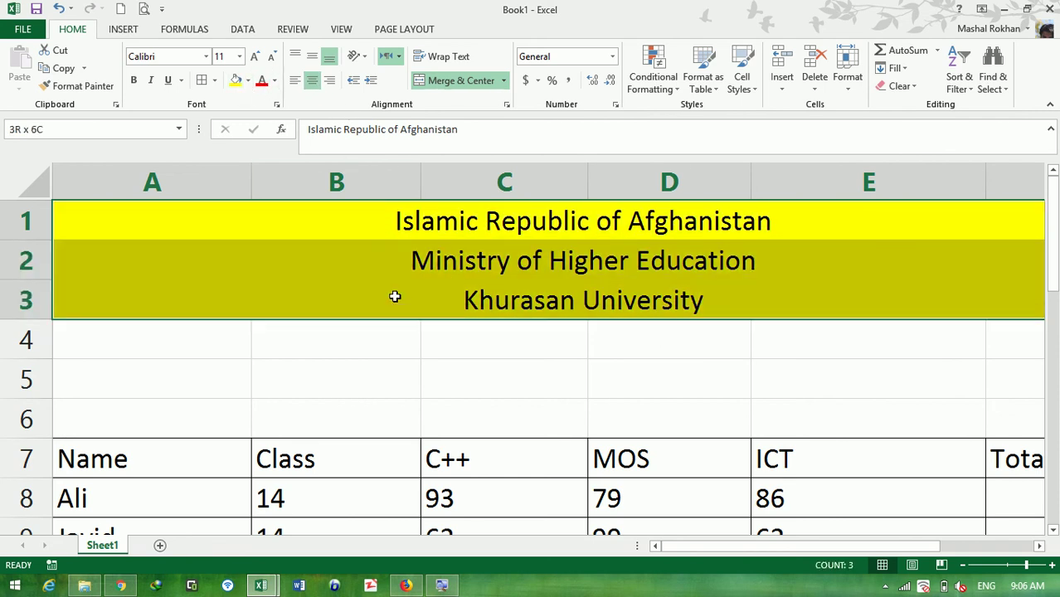
left_click(248, 81)
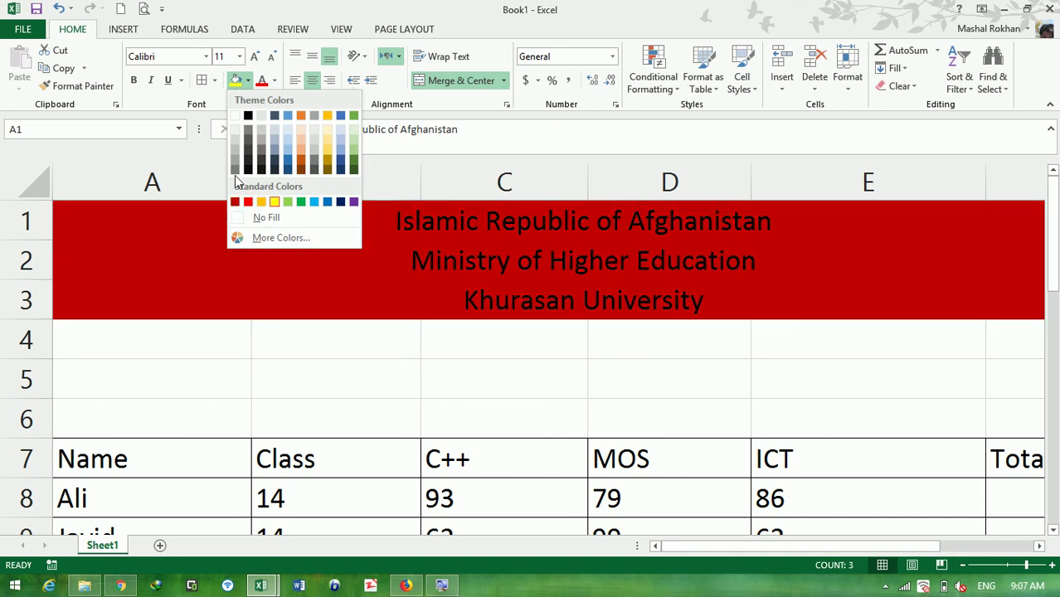
left_click(212, 91)
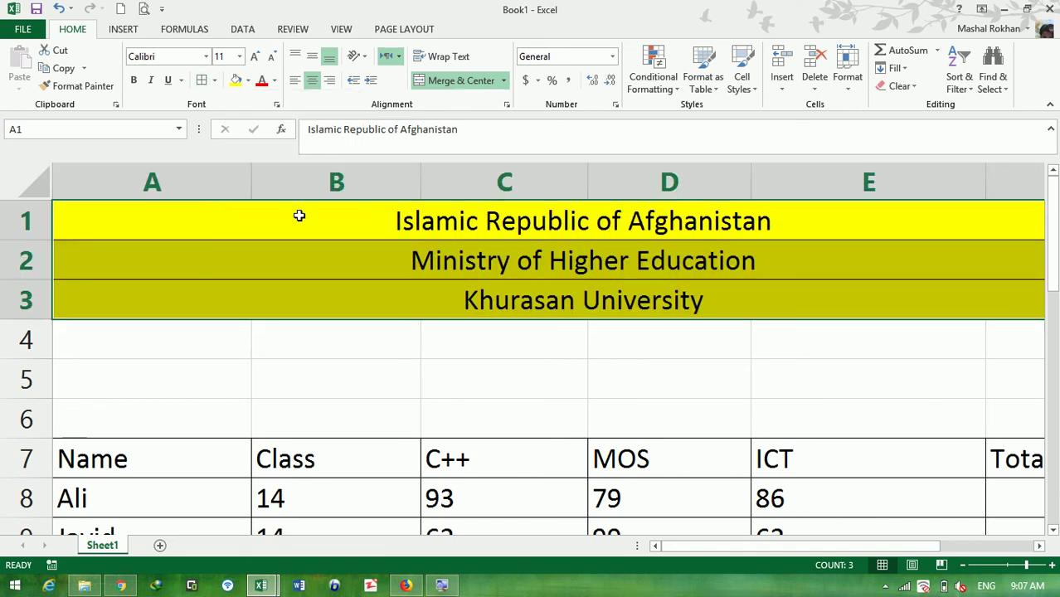
- Fill the first title row black and make its text red
left_click(298, 218)
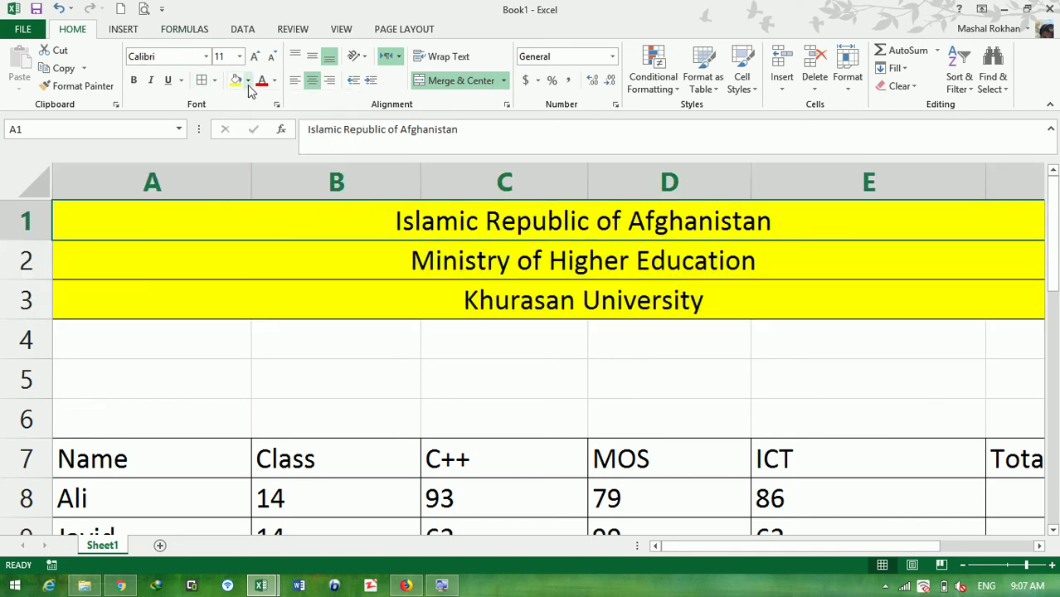
left_click(248, 80)
left_click(247, 170)
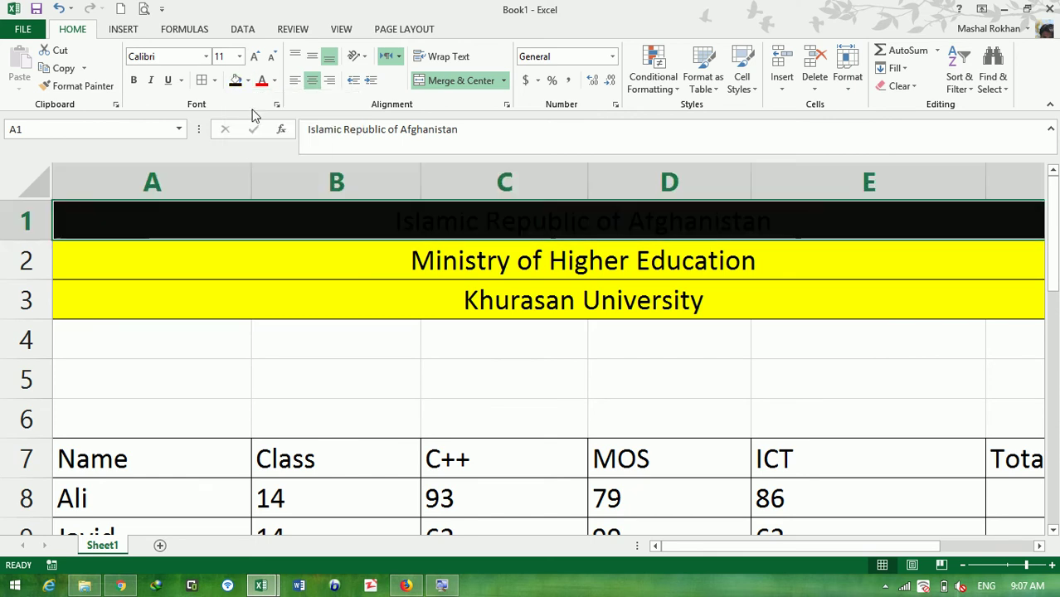
left_click(260, 81)
- Fill the Ministry of Higher Education row red and the Khurasan University row green
left_click(322, 265)
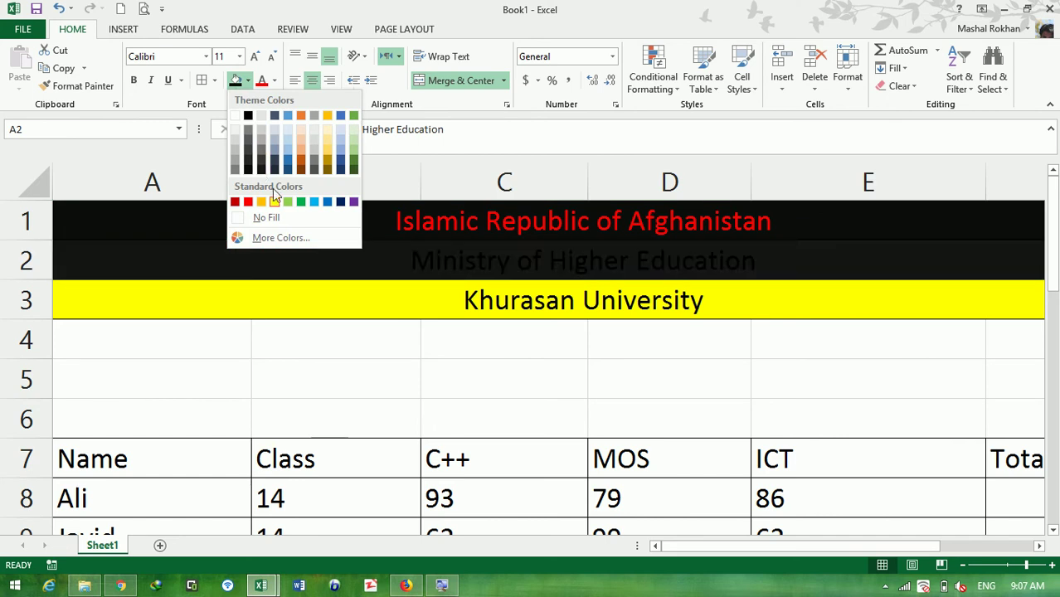
left_click(248, 202)
left_click(276, 298)
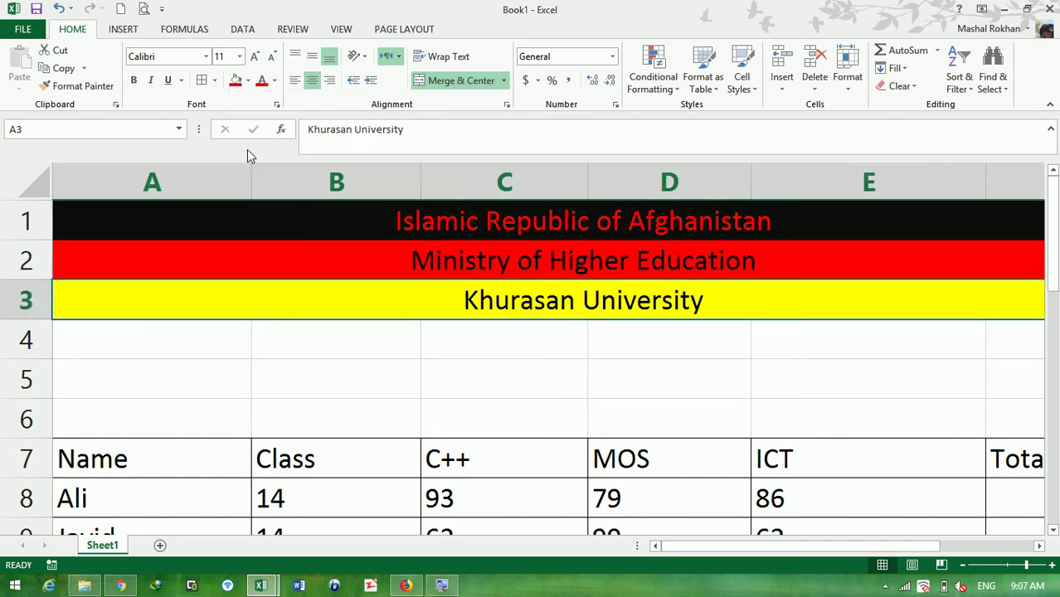
left_click(247, 81)
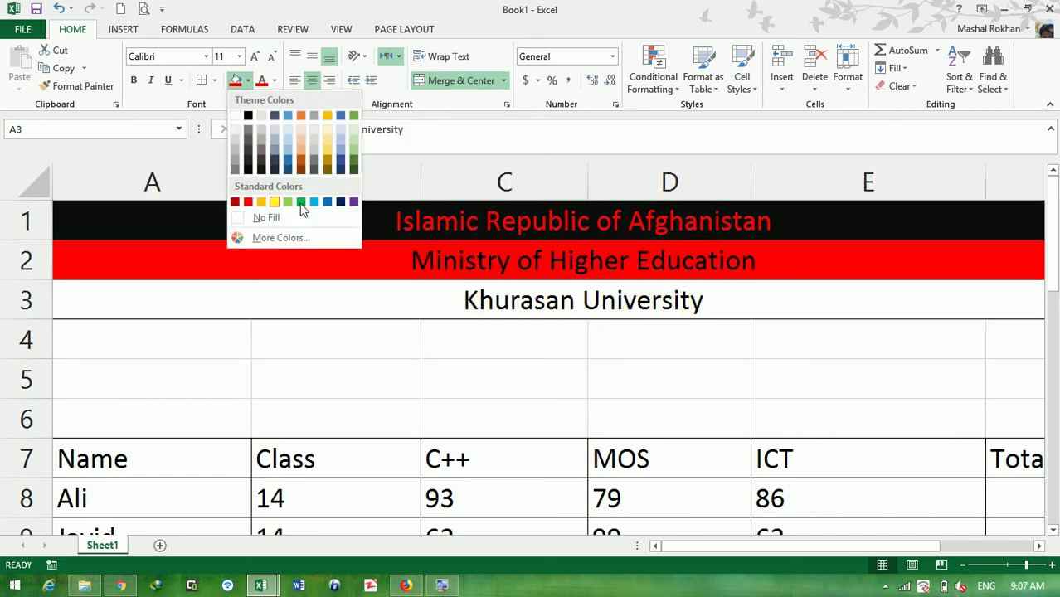
left_click(302, 201)
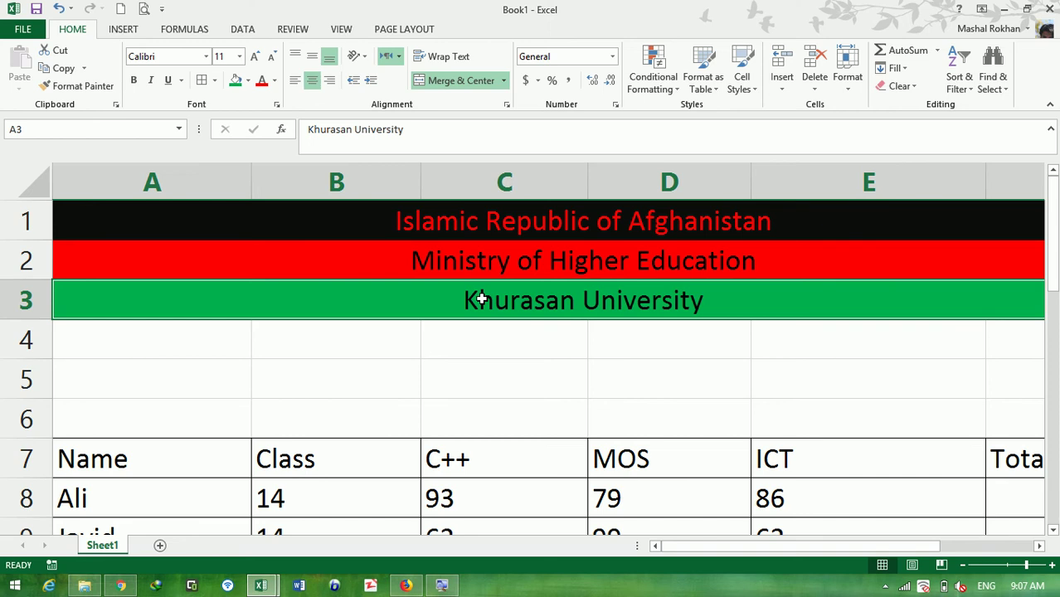
left_click(493, 353)
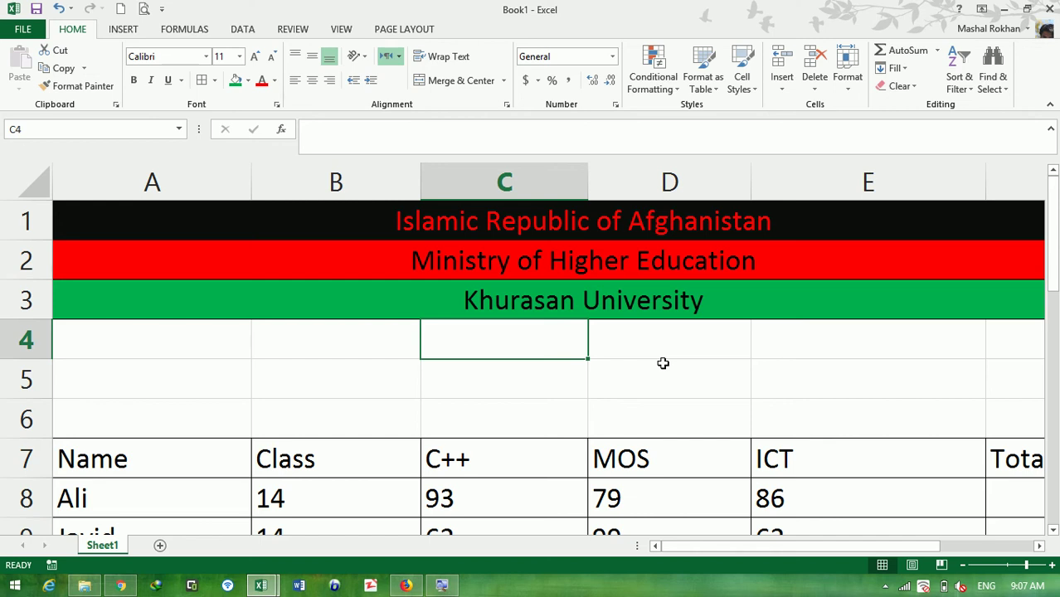
key("Right")
key("Right")
key("Right")
key("Right")
key("Right")
key("Right")
key("Right")
key("Right")
key("Right")
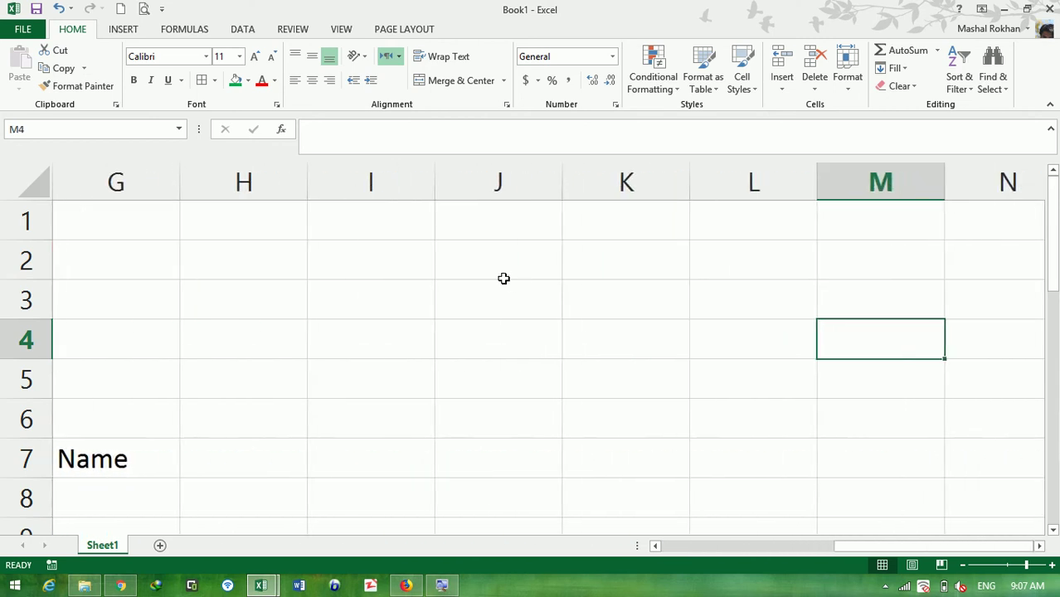
left_click_drag(504, 277, 687, 354)
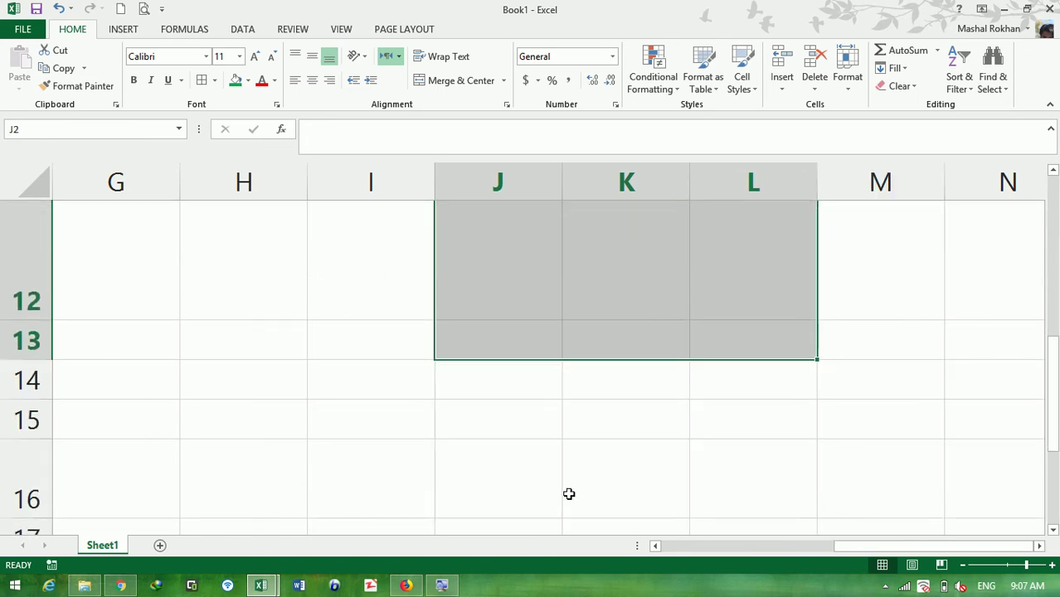
key("Up")
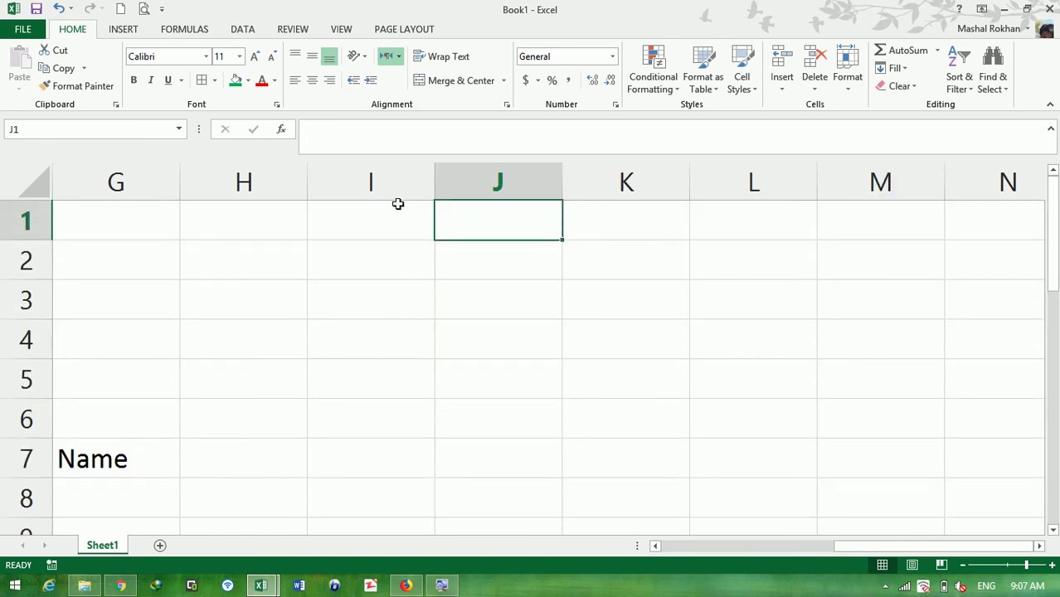
left_click_drag(397, 205, 733, 418)
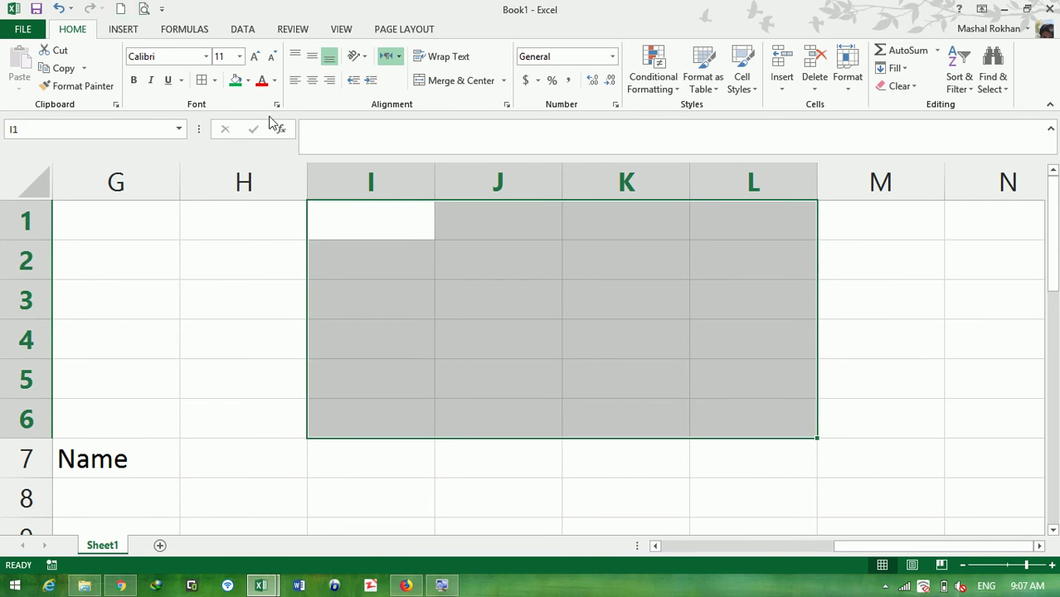
left_click(503, 83)
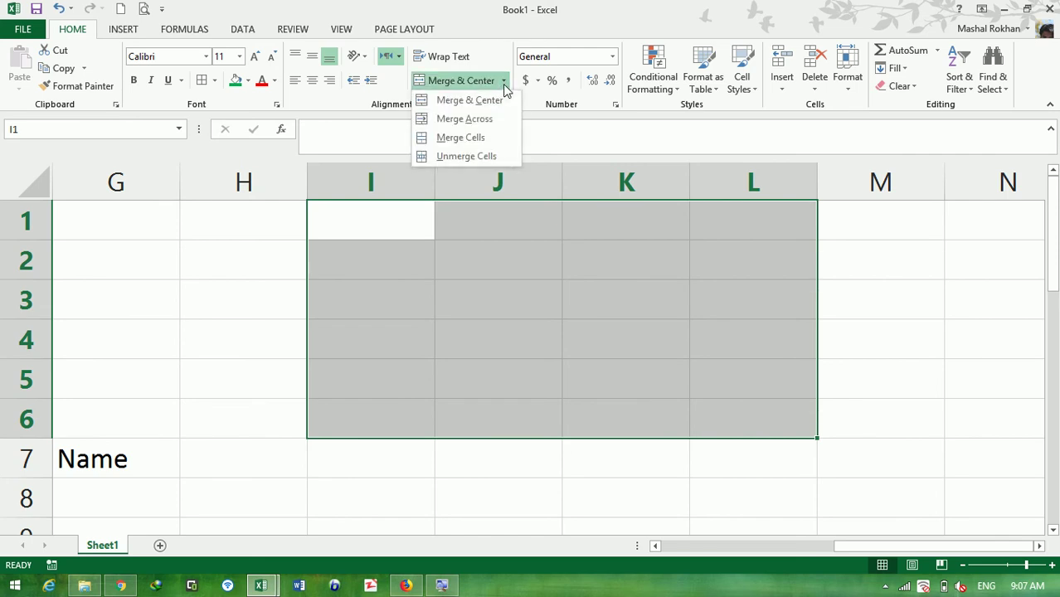
left_click(498, 143)
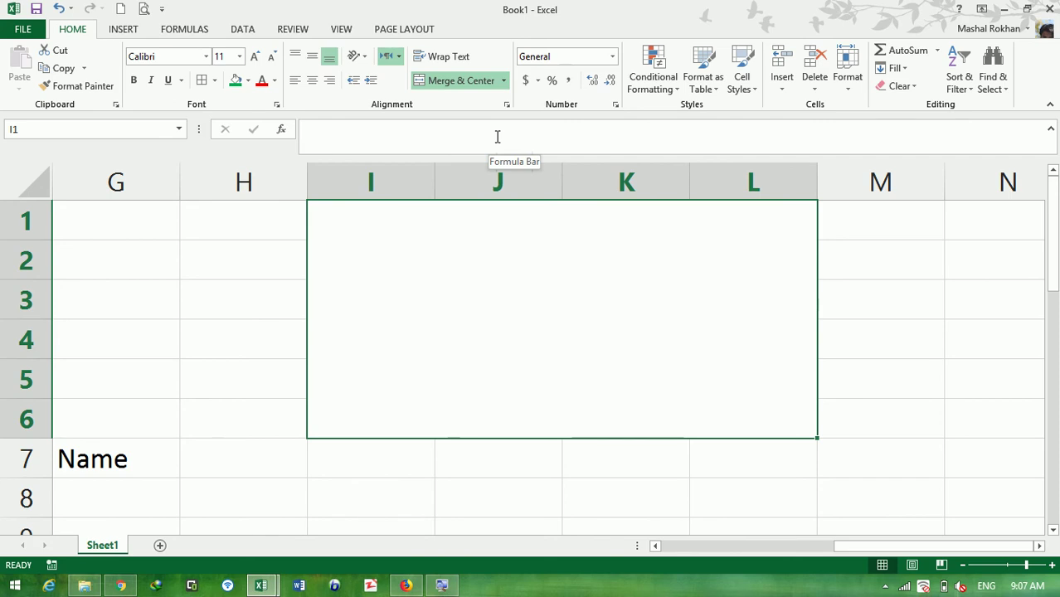
left_click(505, 82)
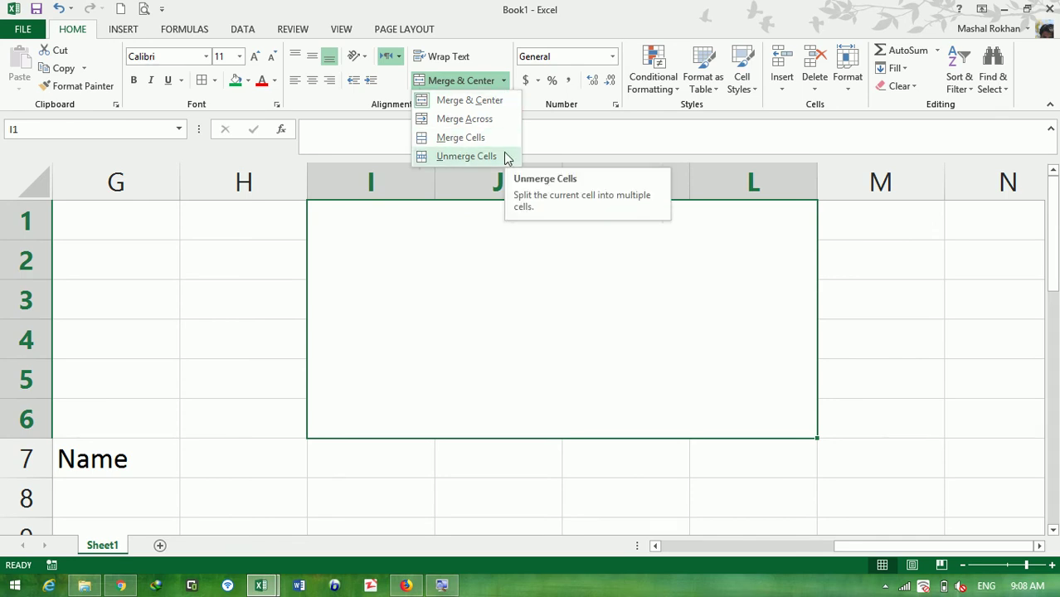
left_click(466, 156)
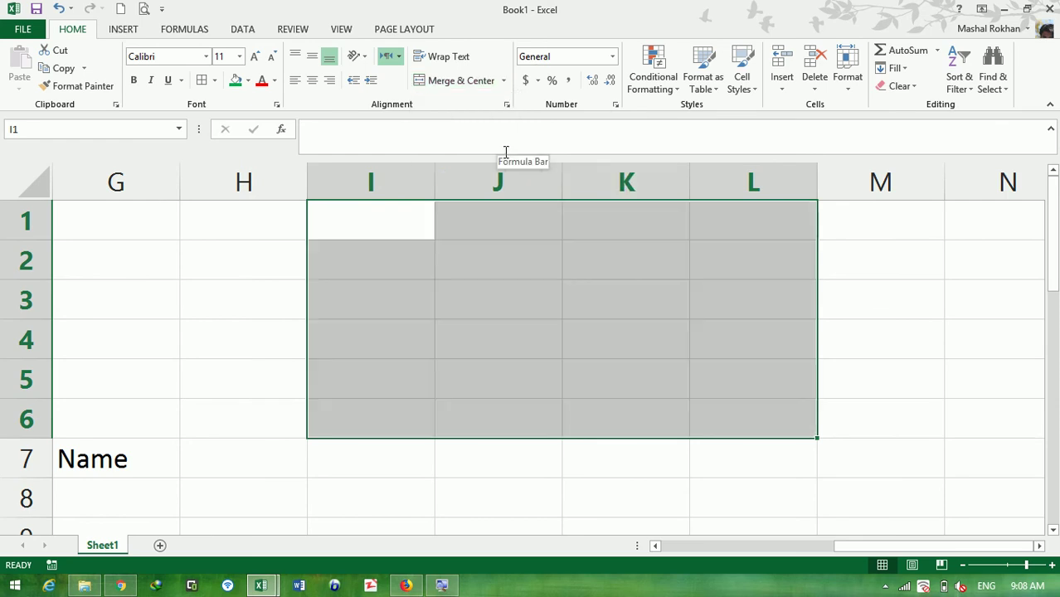
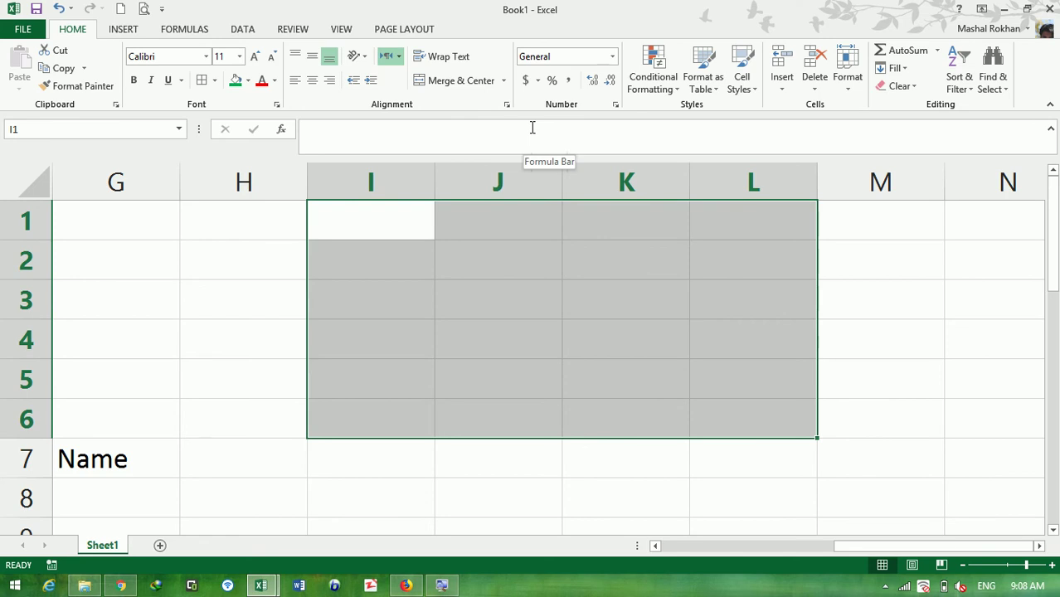
- Type General in I1 with ABC and 123 beneath it, and centre both sample values
left_click(380, 226)
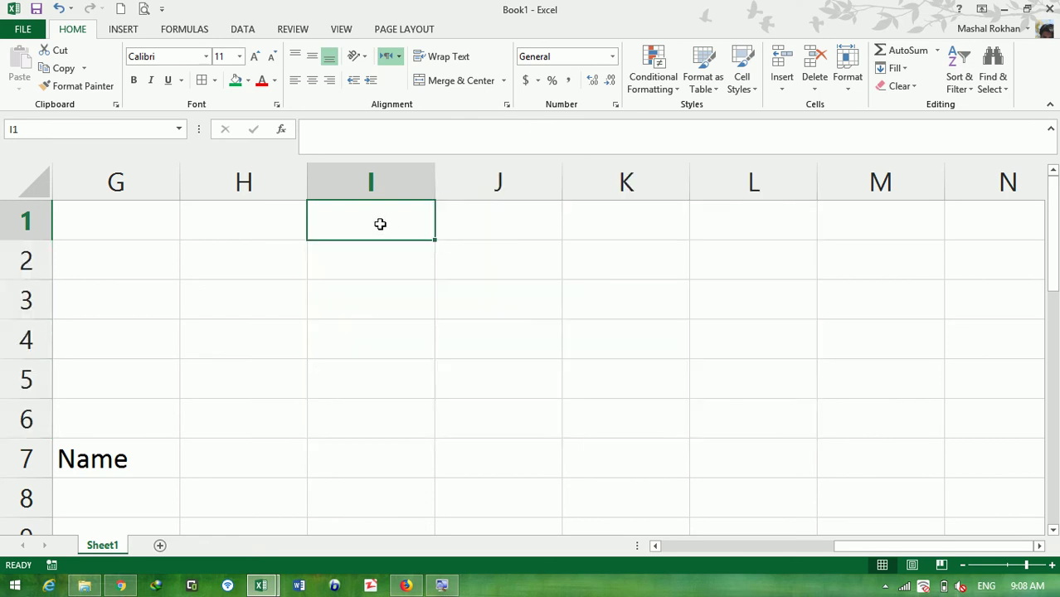
type("Gen")
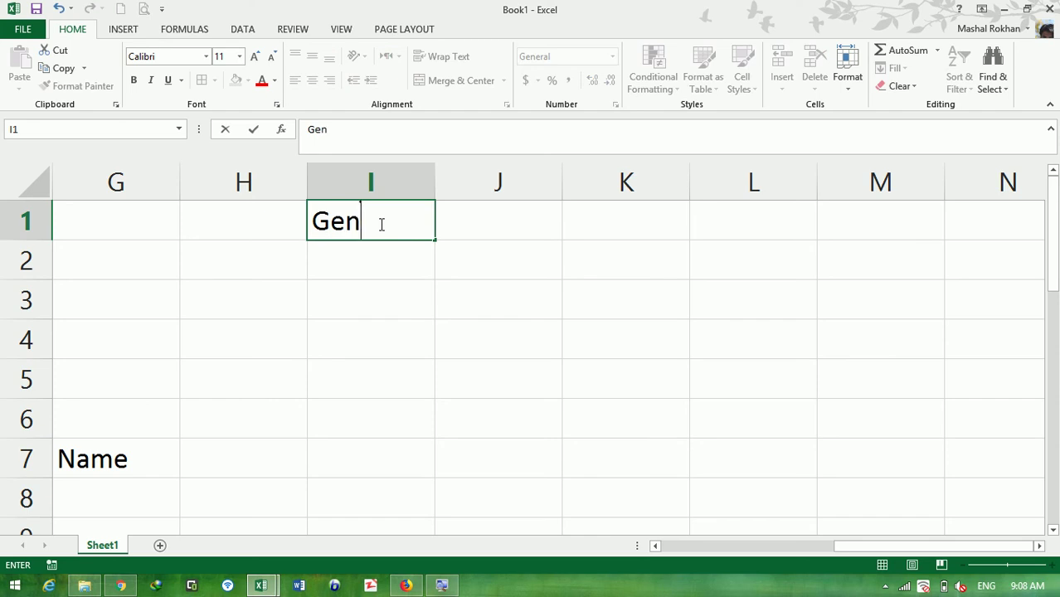
type("eral")
key("Return")
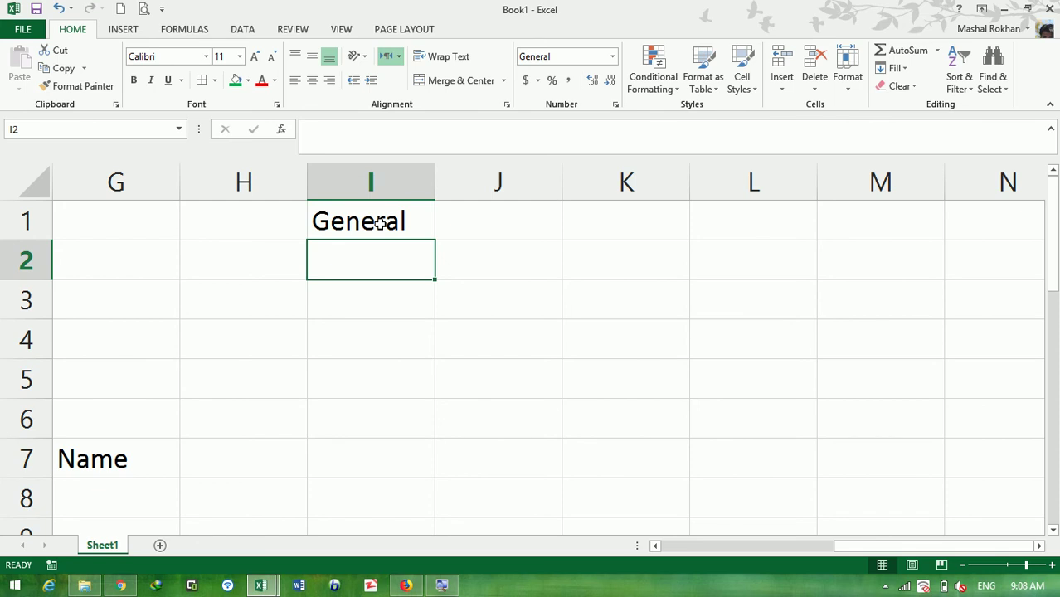
type("ABC")
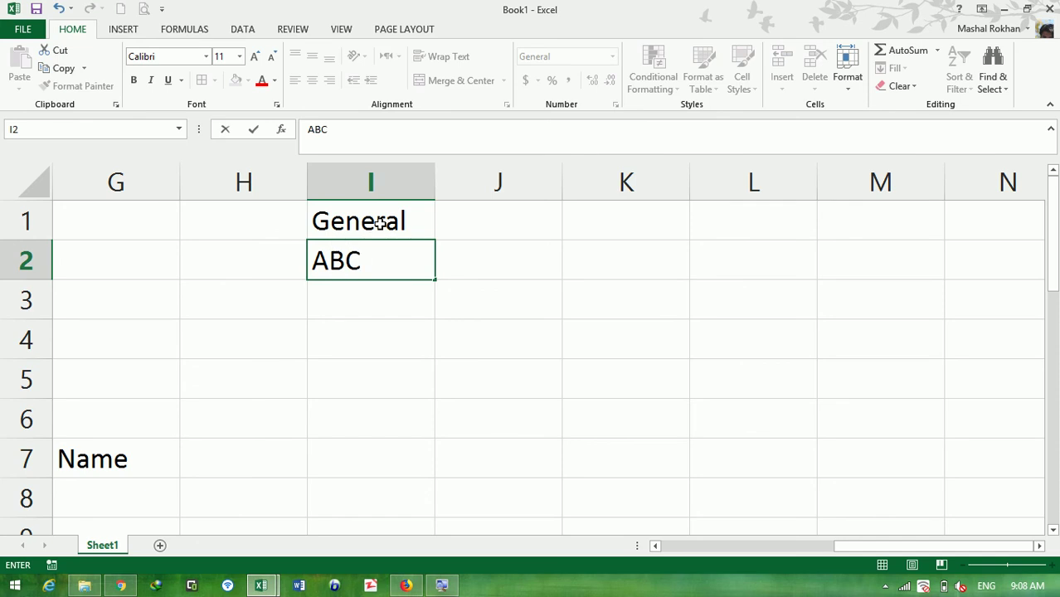
key("Return")
type("123")
key("ctrl+Return")
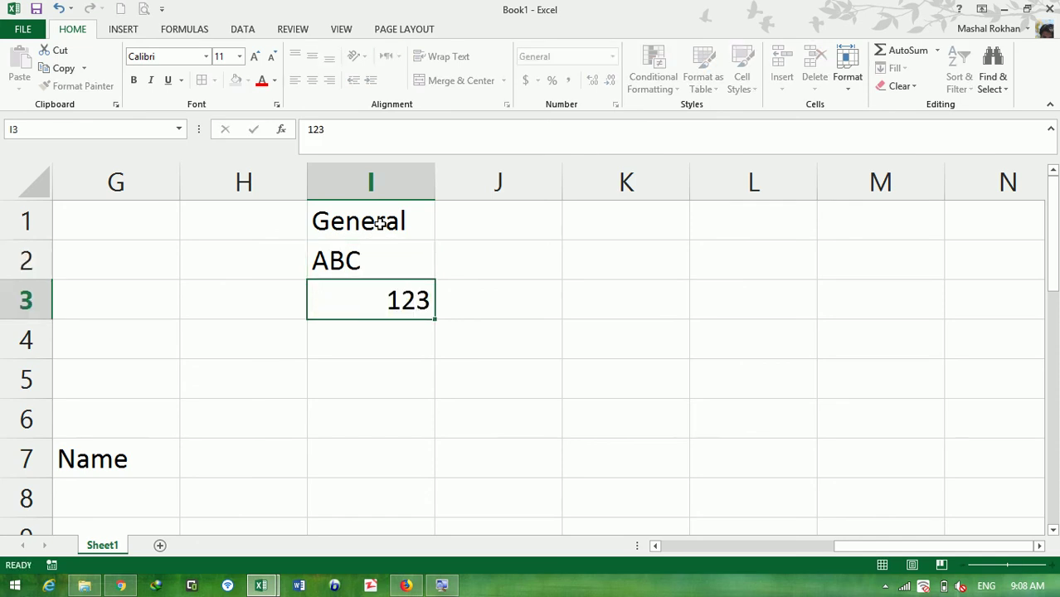
key("Return")
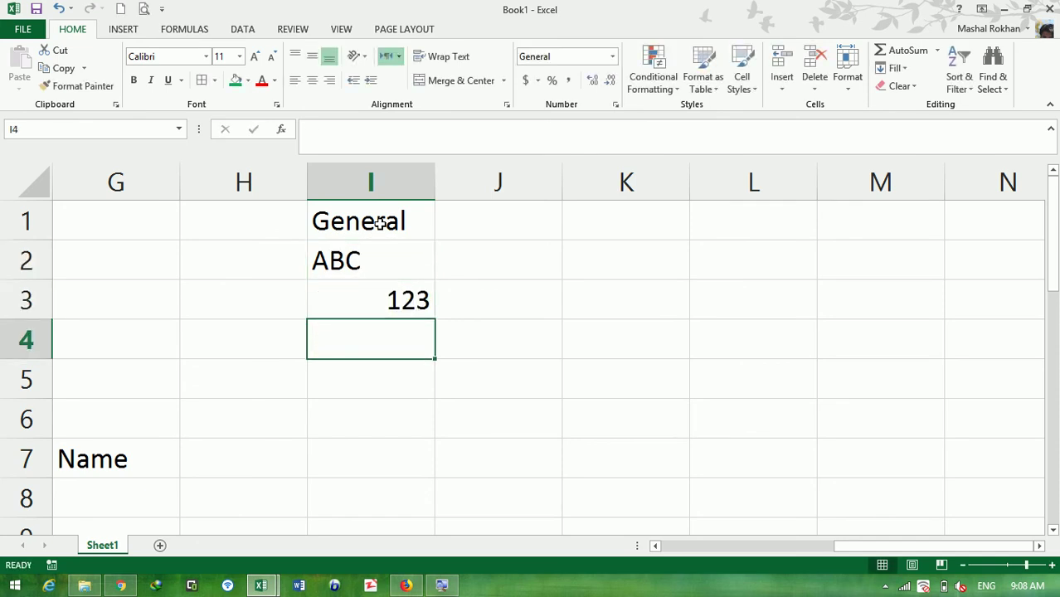
left_click_drag(365, 251, 415, 300)
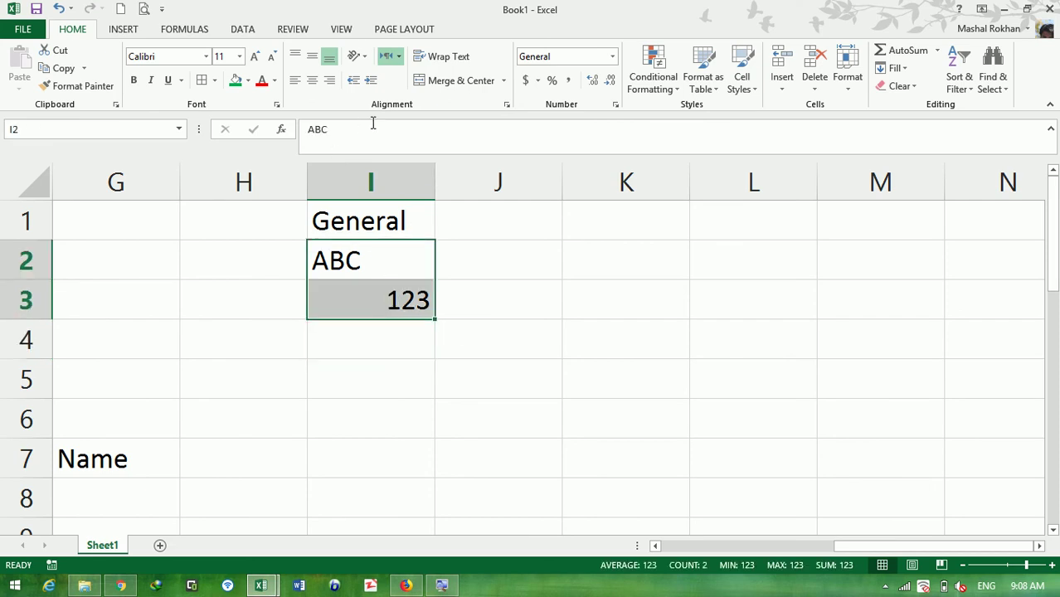
left_click(312, 79)
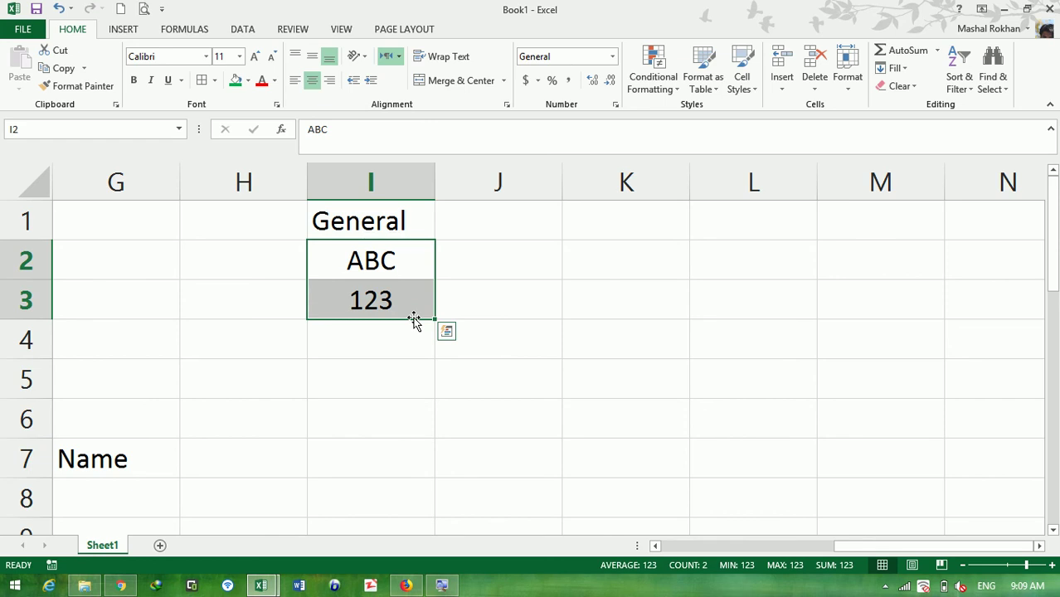
key("Right")
key("Down")
type("1")
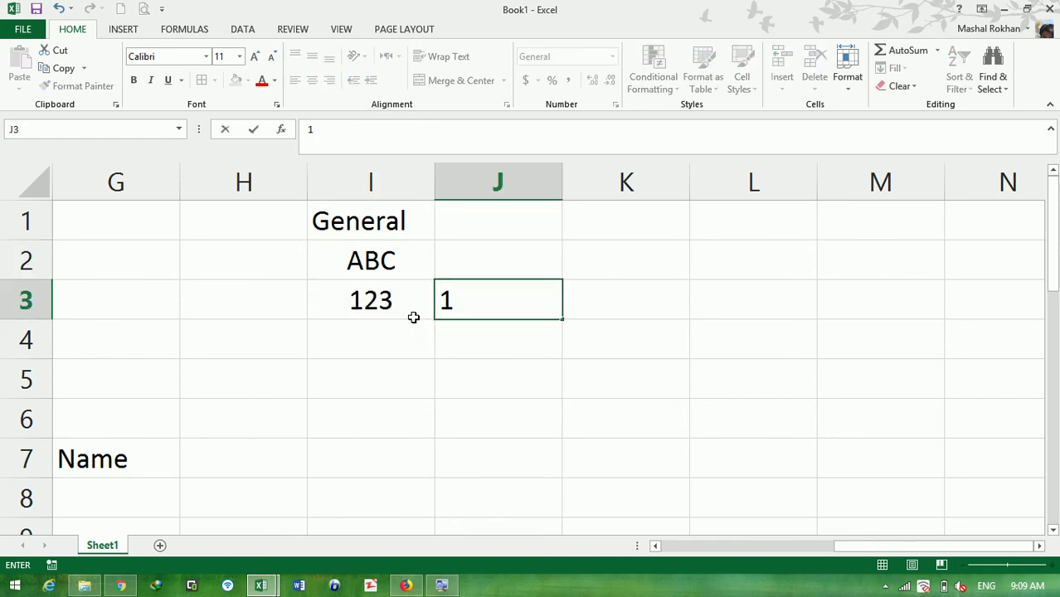
type("23")
type(".00")
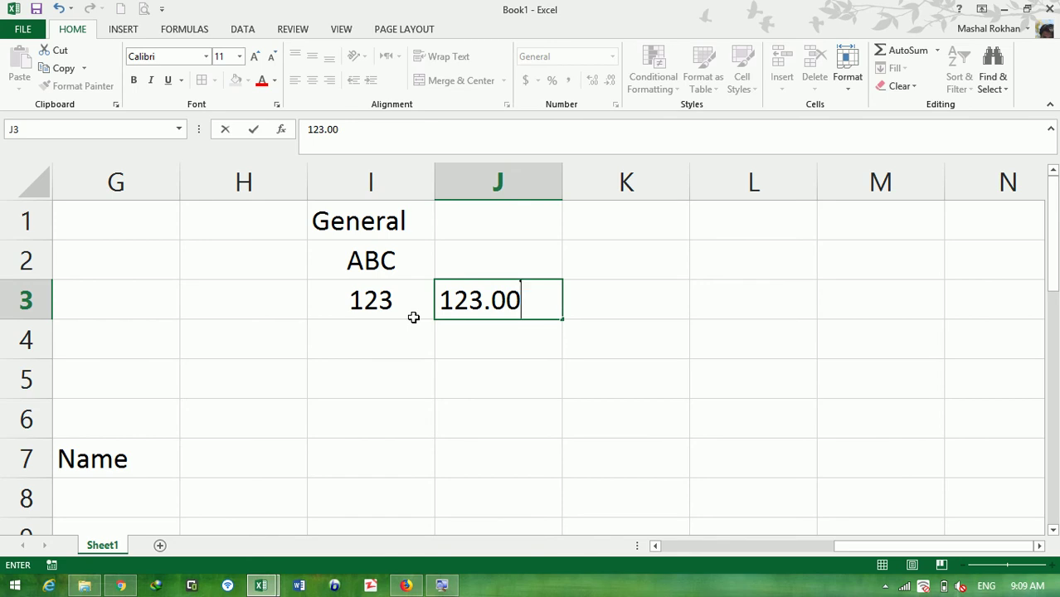
key("Return")
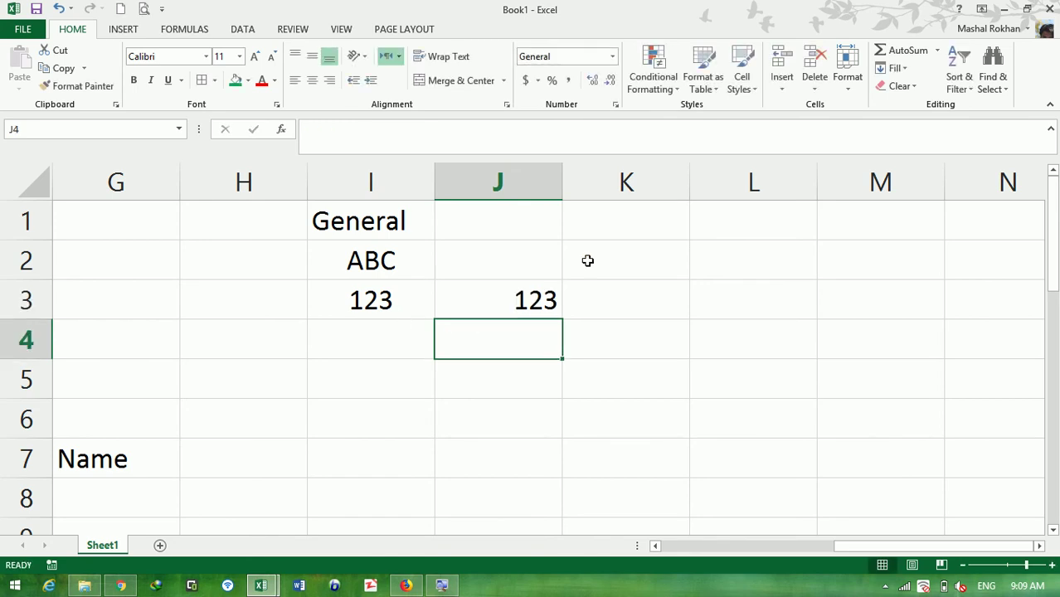
left_click(543, 298)
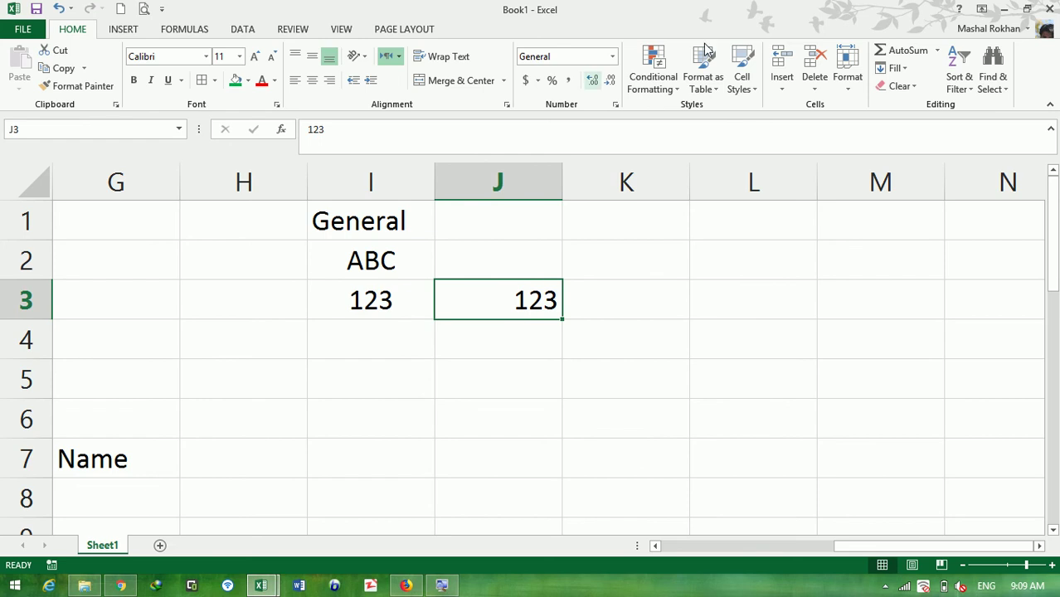
left_click(587, 86)
left_click(588, 87)
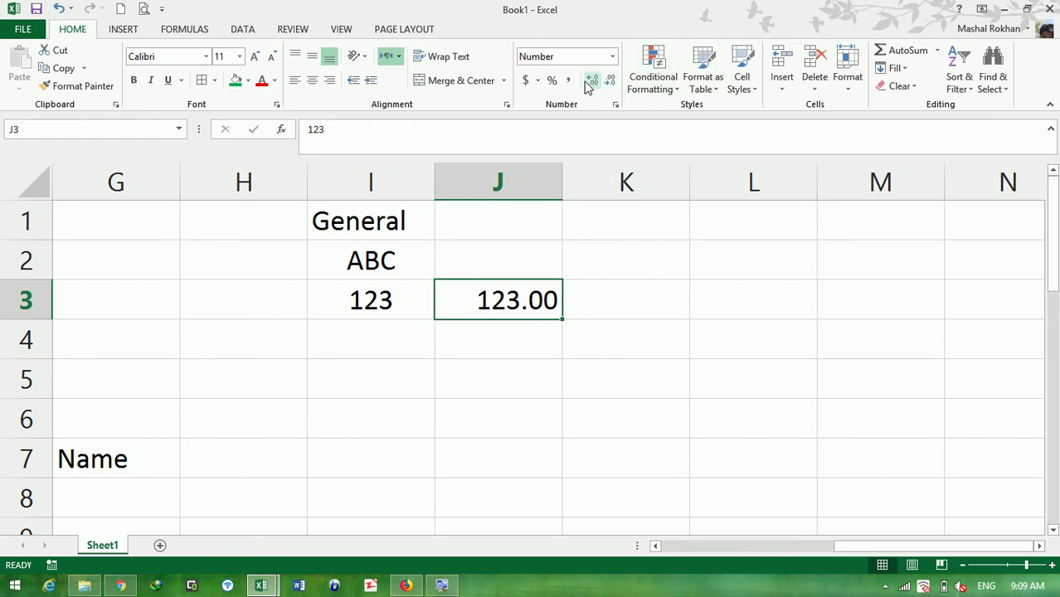
left_click(570, 367)
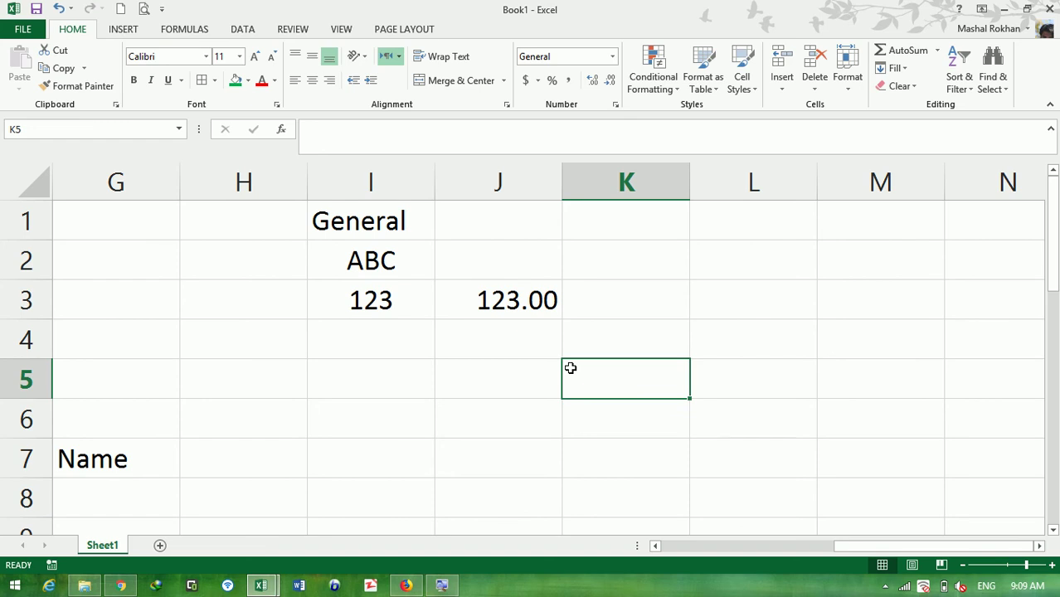
key("Left")
key("Up")
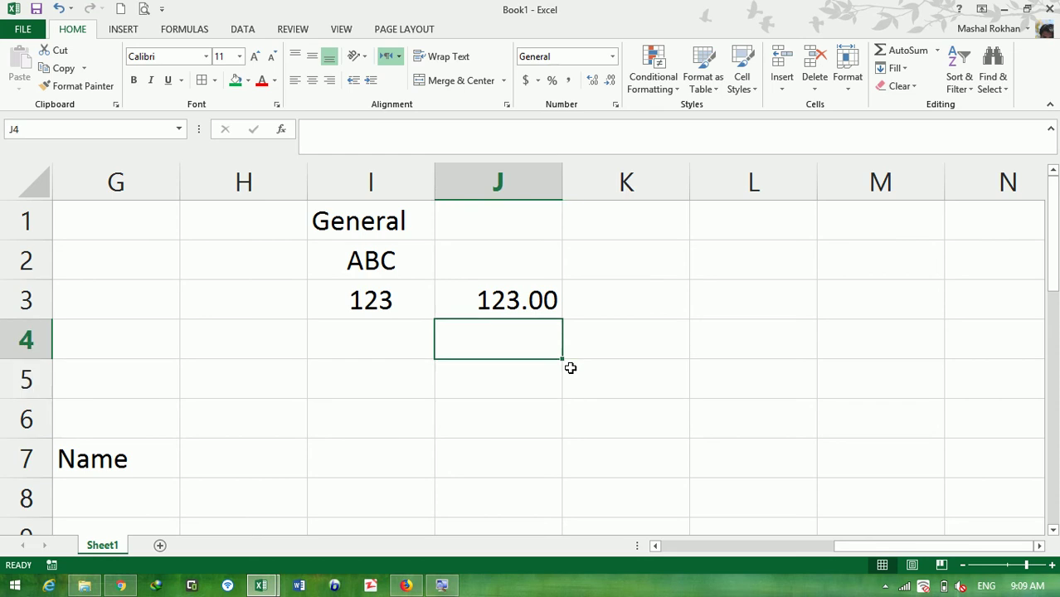
key("Up")
key("Delete")
key("Left")
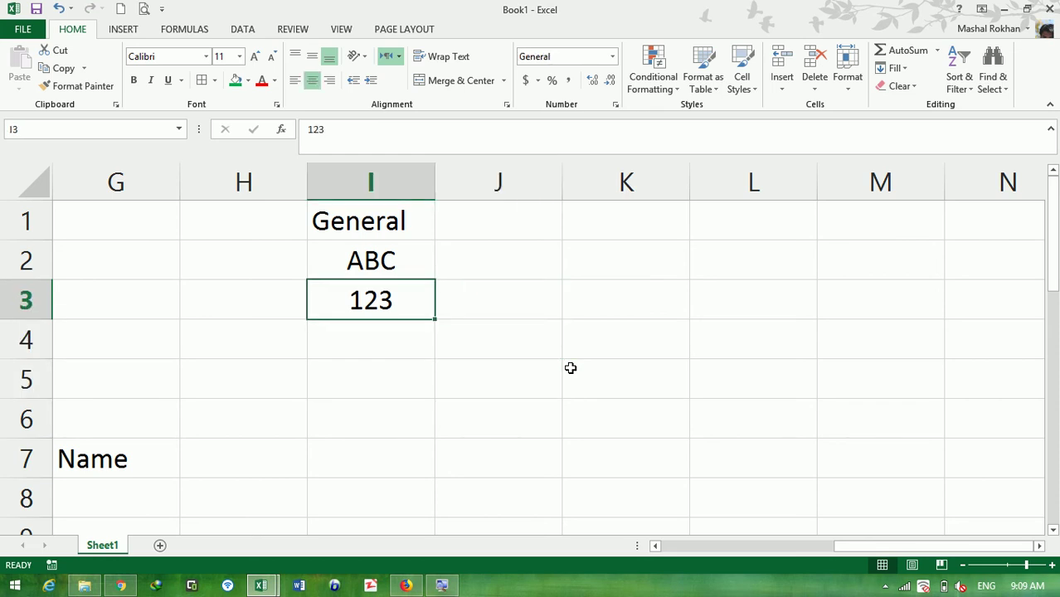
key("Right")
key("Up")
key("Up")
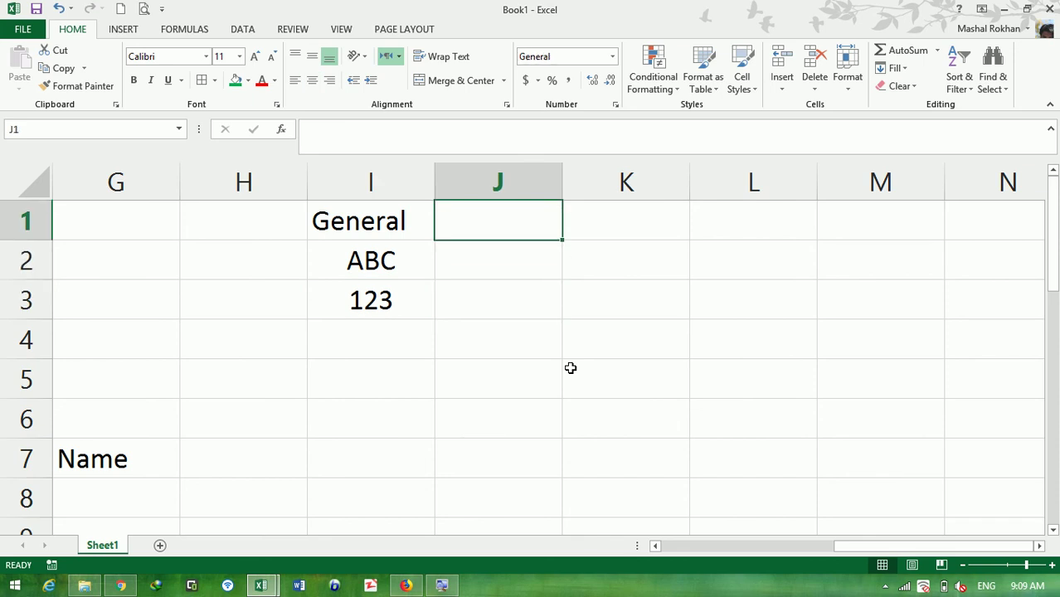
- Type the Number heading in J1 with 1, 2 and 3 in J2:J4
left_click(612, 58)
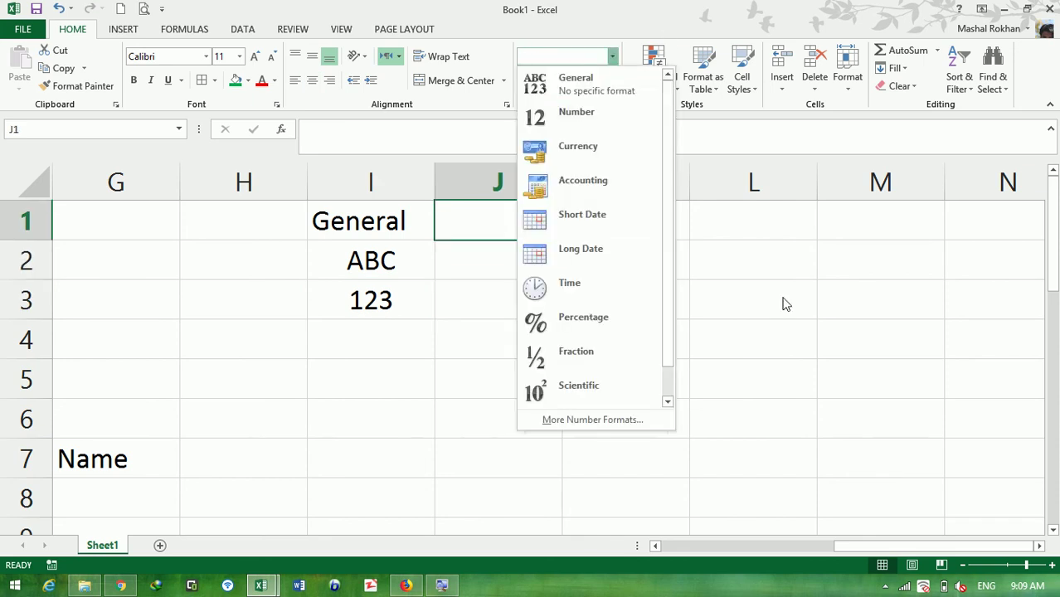
key("Escape")
type("Number")
key("Return")
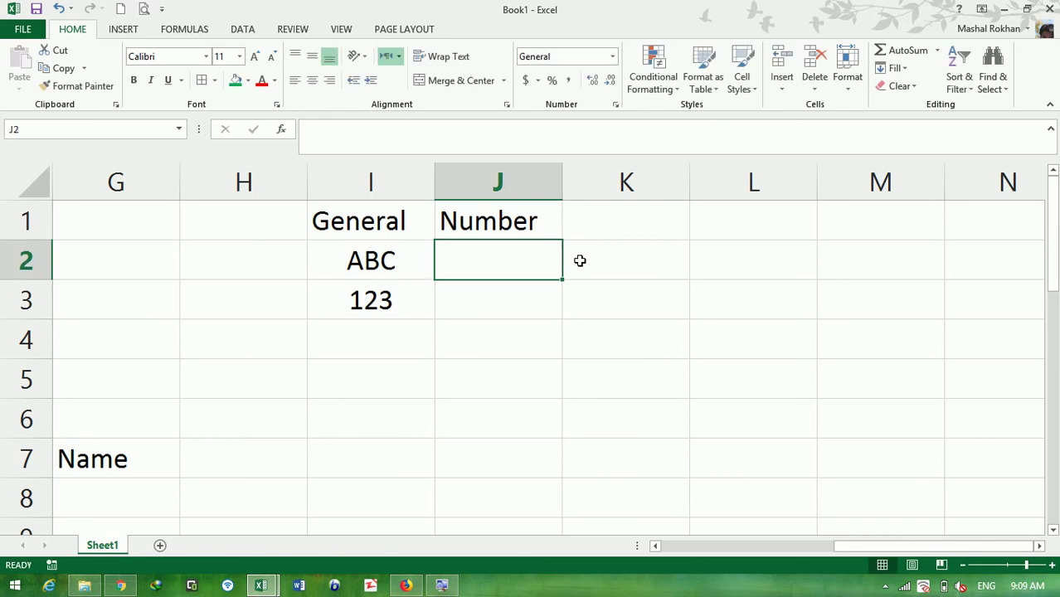
type("12")
key("Return")
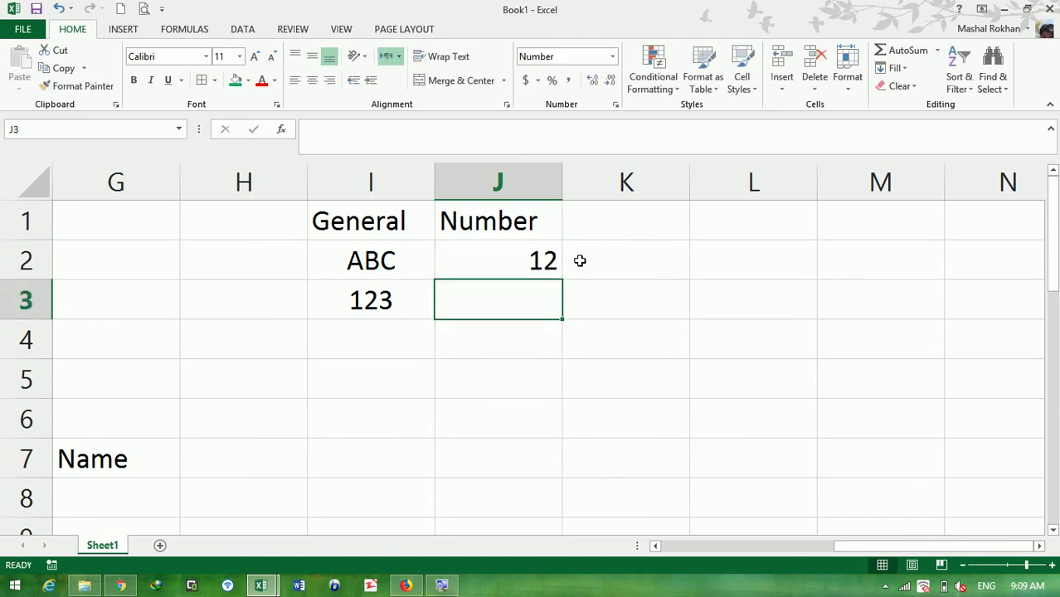
key("Up")
type("1\\2")
key("BackSpace")
key("BackSpace")
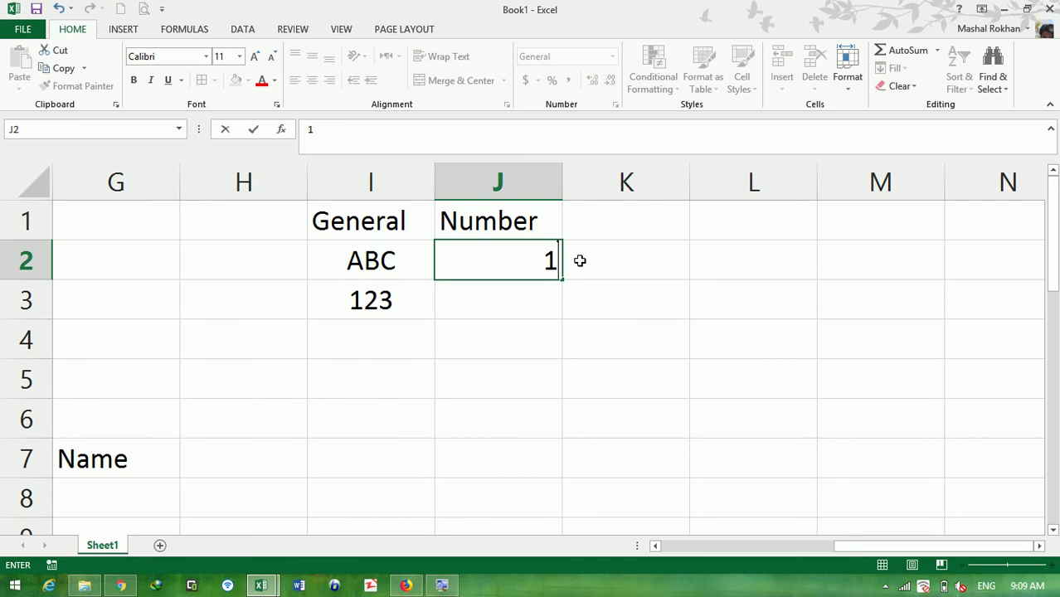
key("Return")
type("2")
key("Return")
type("3")
key("Up")
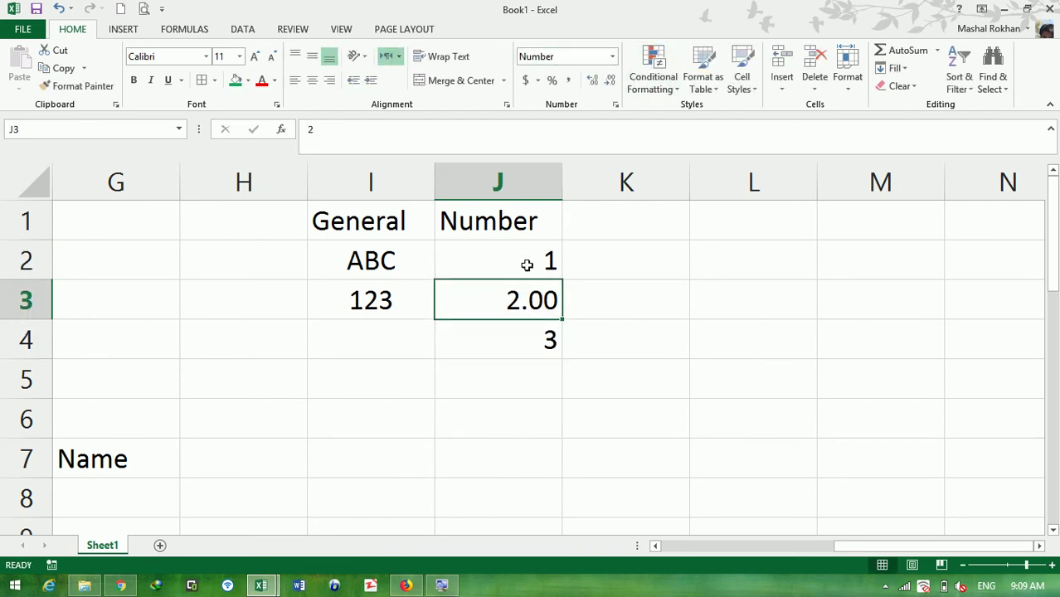
- Apply the Number format to J2:J4 so they read 1.00, 2.00 and 3.00
left_click_drag(526, 265, 525, 336)
left_click(612, 57)
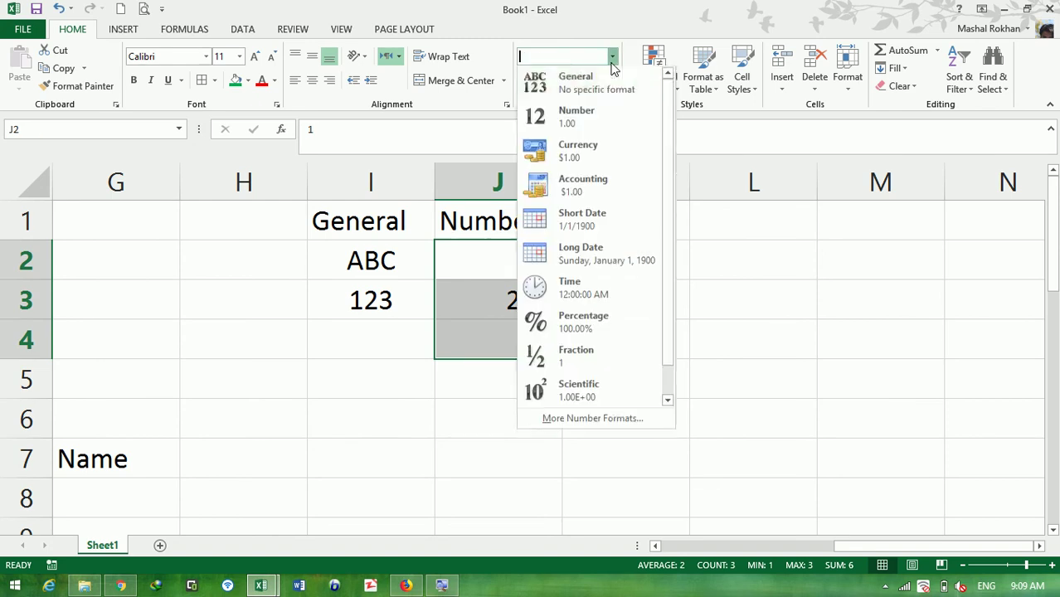
left_click(595, 118)
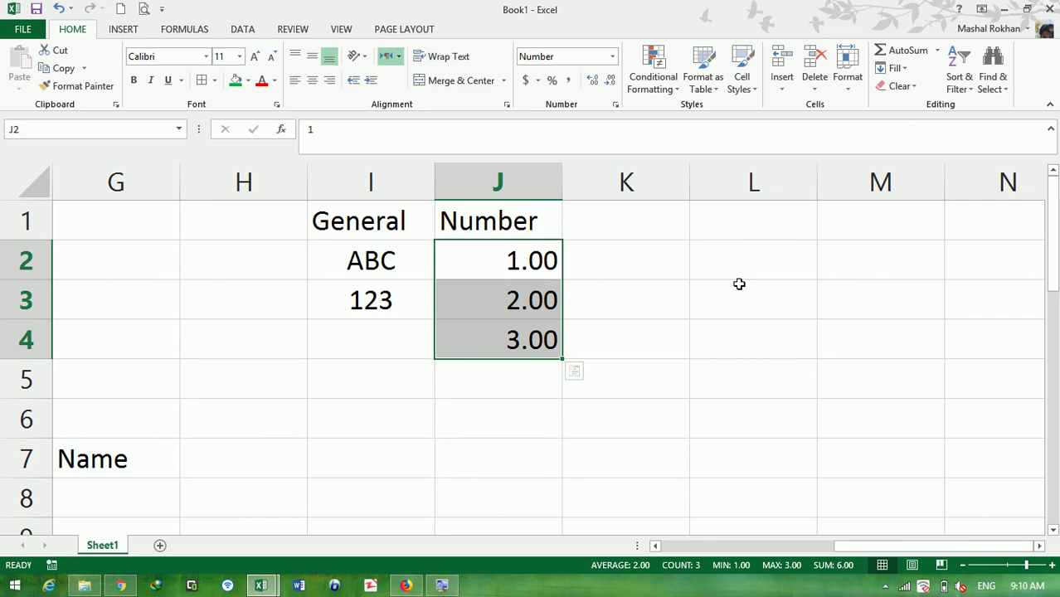
left_click_drag(419, 262, 407, 341)
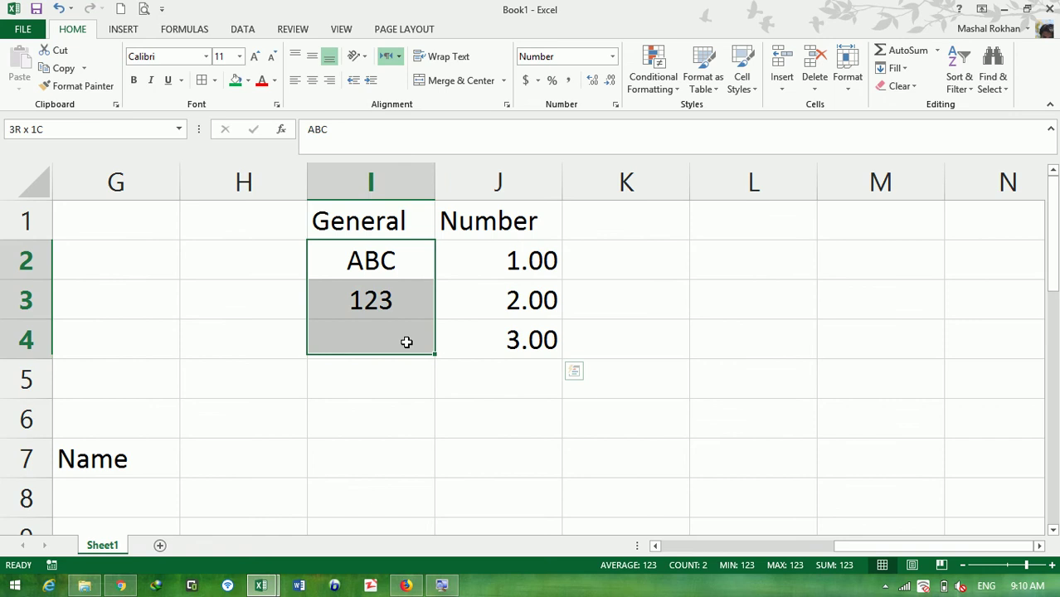
- Type Currency in K1 with 100, 200 and 300 in K2:K4
left_click(481, 305)
left_click(591, 226)
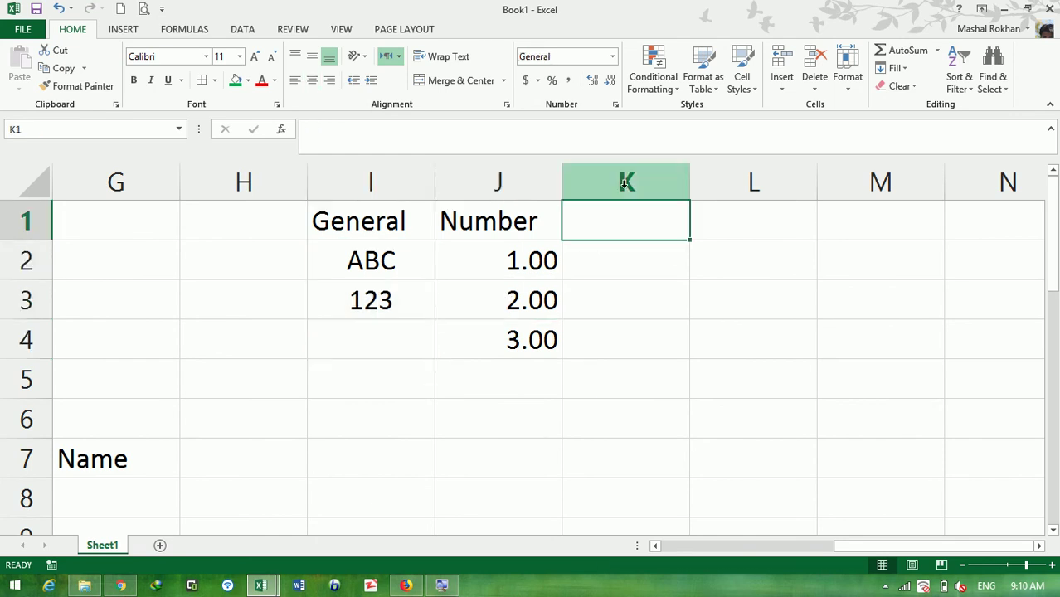
left_click(612, 56)
left_click(613, 55)
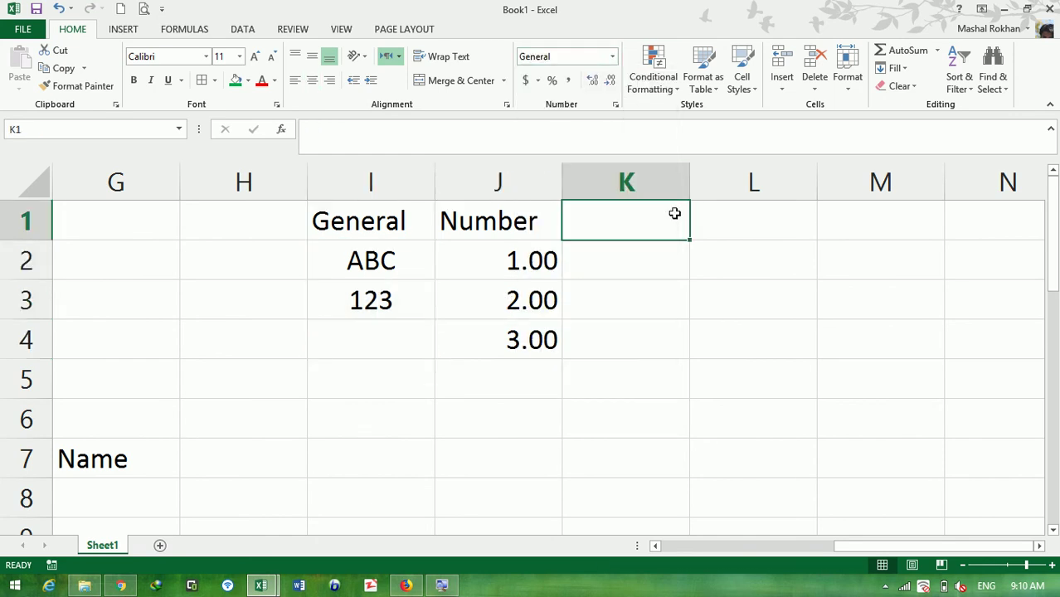
type("Curr")
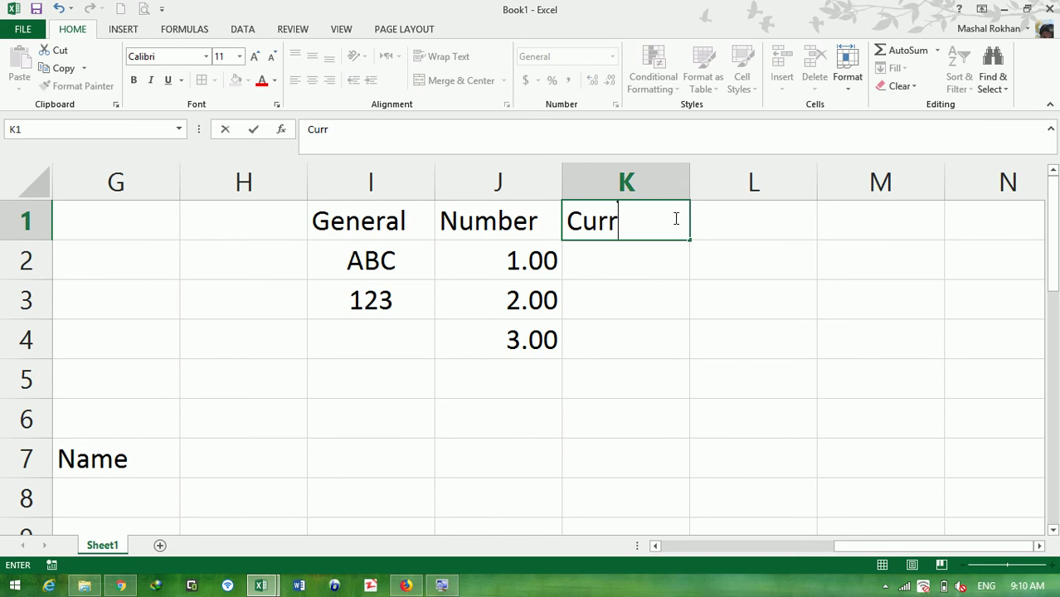
type("ency")
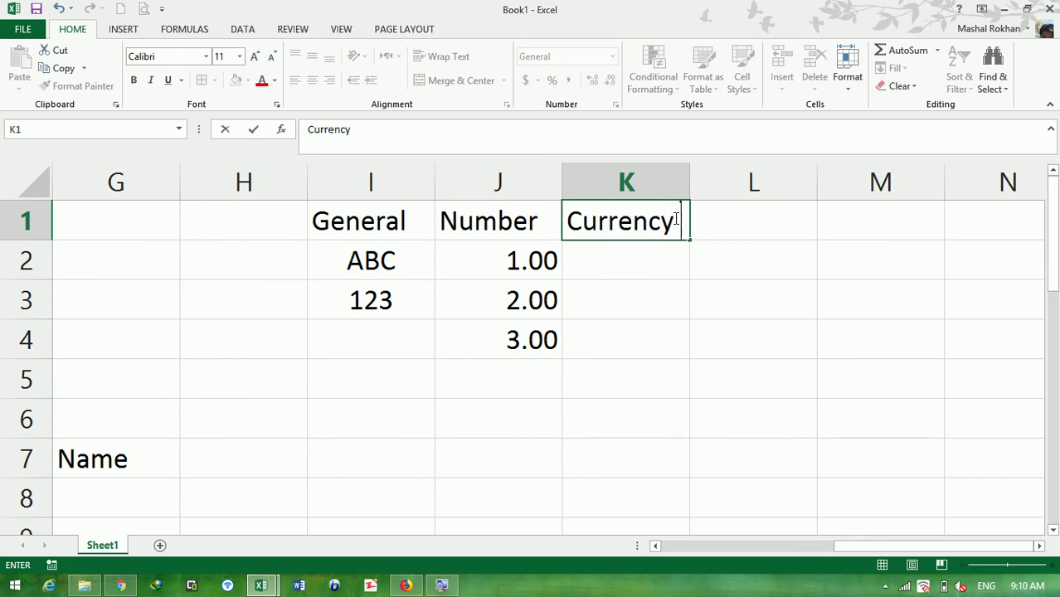
key("Return")
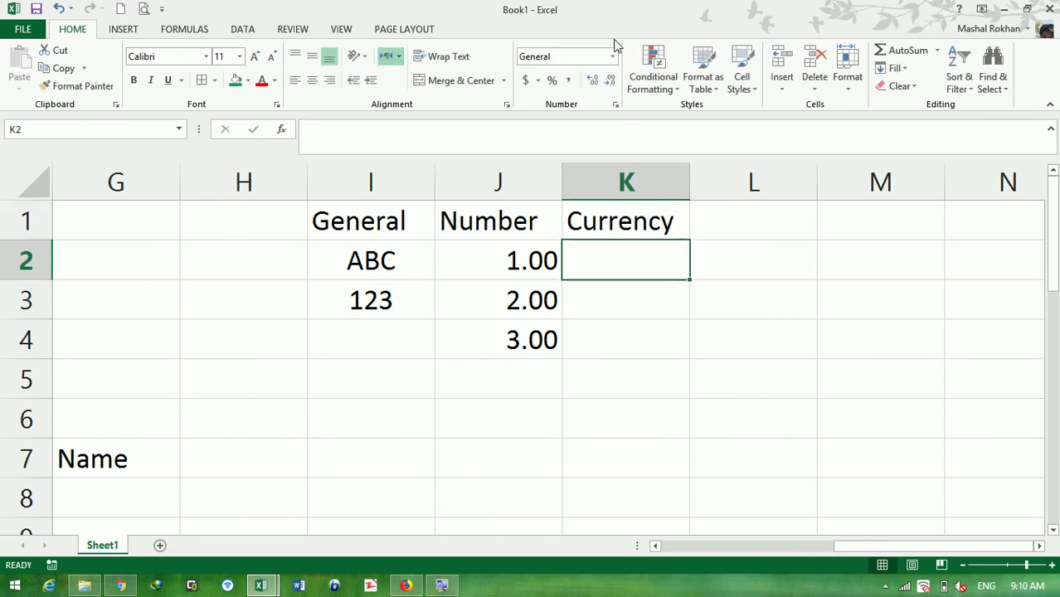
type("100")
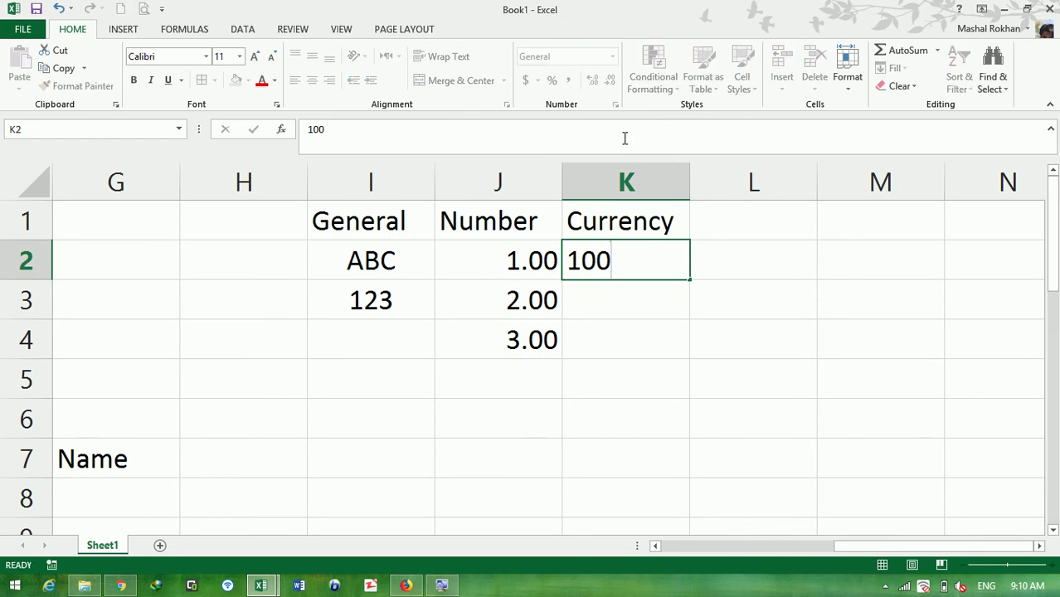
key("Return")
type("200")
key("Return")
type("300")
key("Return")
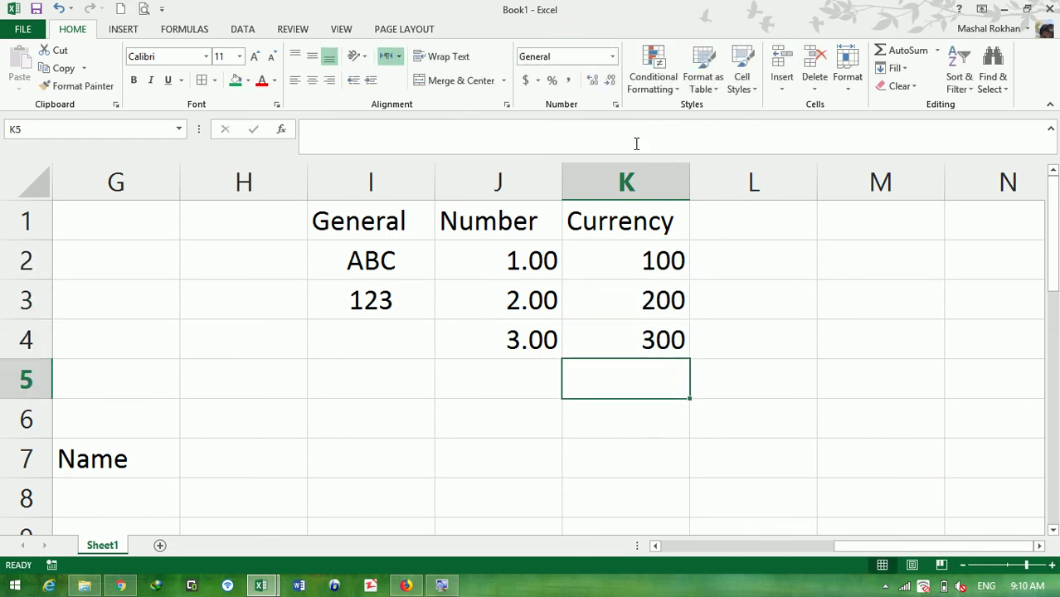
- Select K2:K4 and review the number format list without changing it, then move to K8
left_click_drag(651, 250, 653, 340)
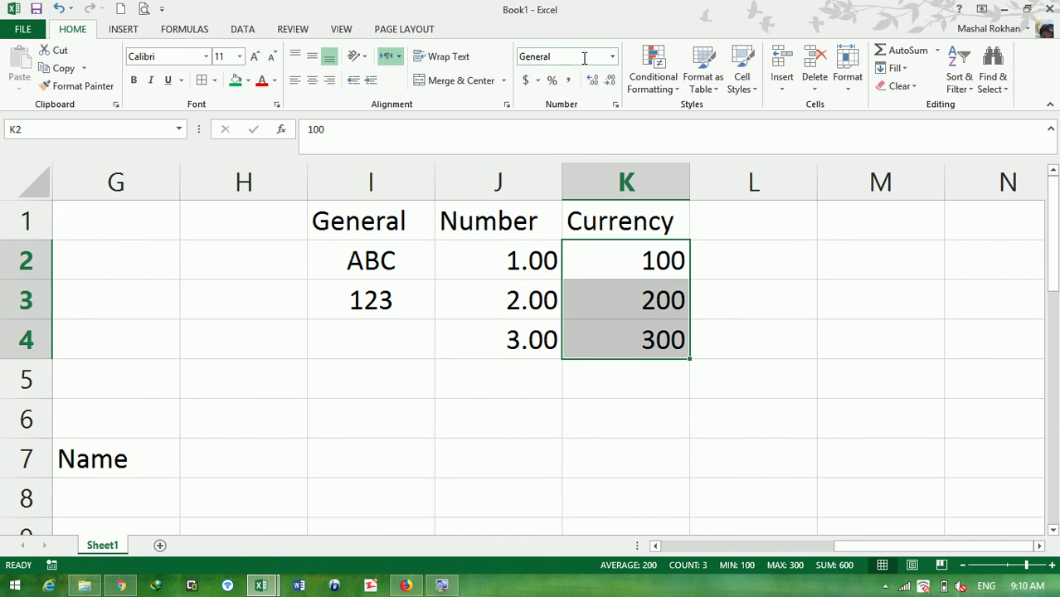
left_click(612, 57)
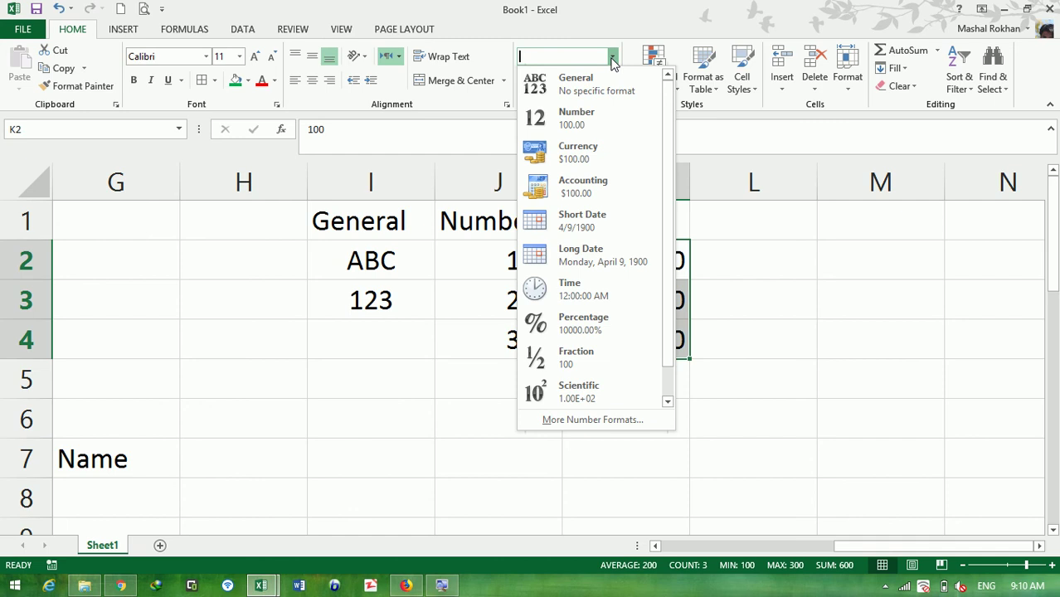
left_click(612, 61)
key("Right")
key("Right")
key("Left")
key("Left")
key("Right")
key("Right")
key("Down")
key("Down")
key("Down")
key("Down")
key("Down")
key("Down")
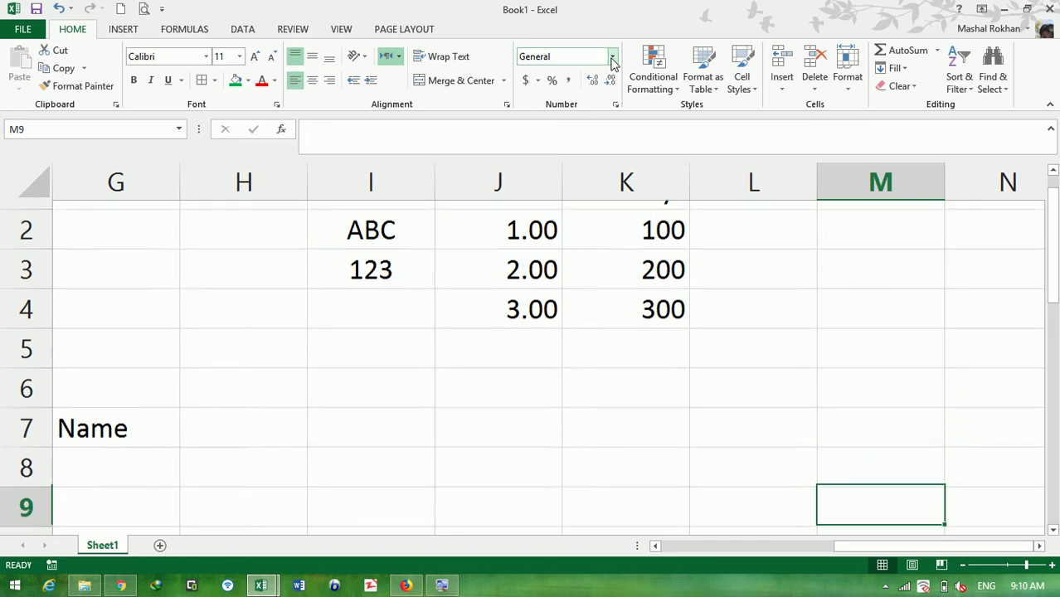
key("Left")
key("Left")
key("Up")
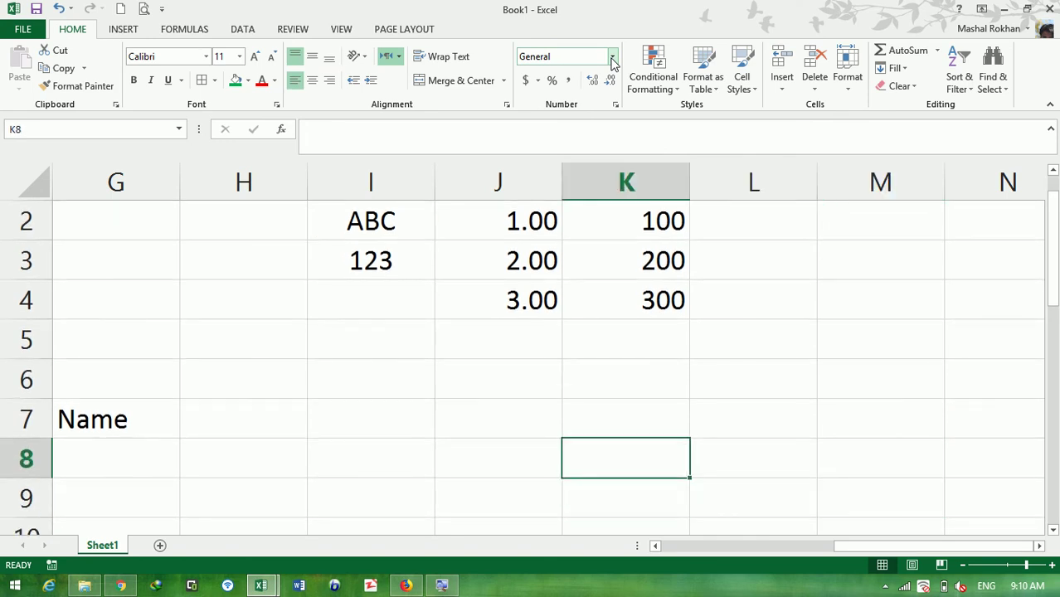
- Type Salary in K8 with 1000, 2000, 3000 and 4000 below, correcting K11 to 3000
type("S")
type("alary")
key("Return")
type("1000")
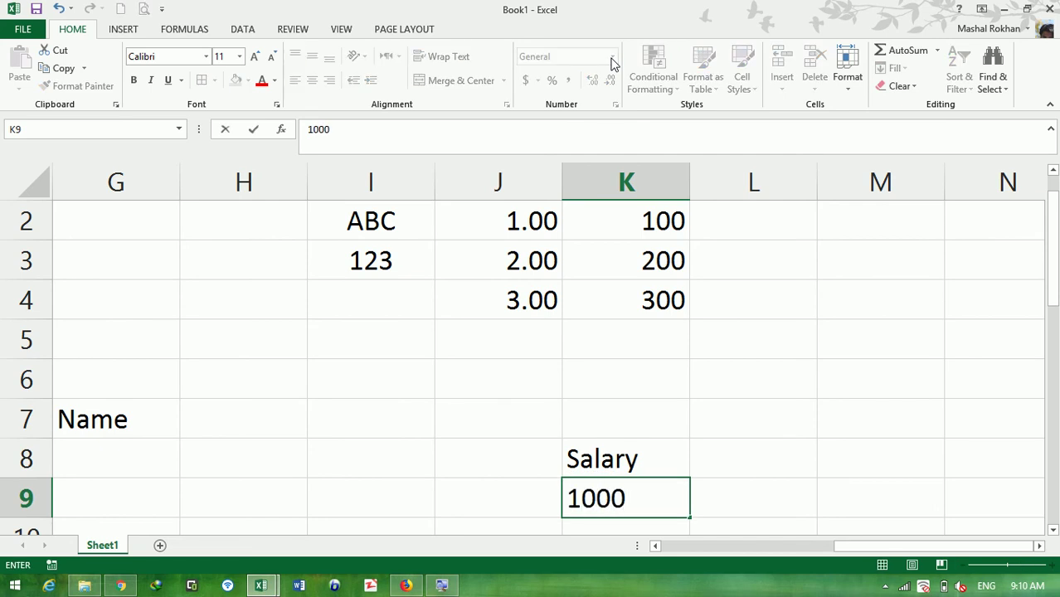
key("Return")
type("2000")
key("Return")
type("300")
key("Return")
key("Up")
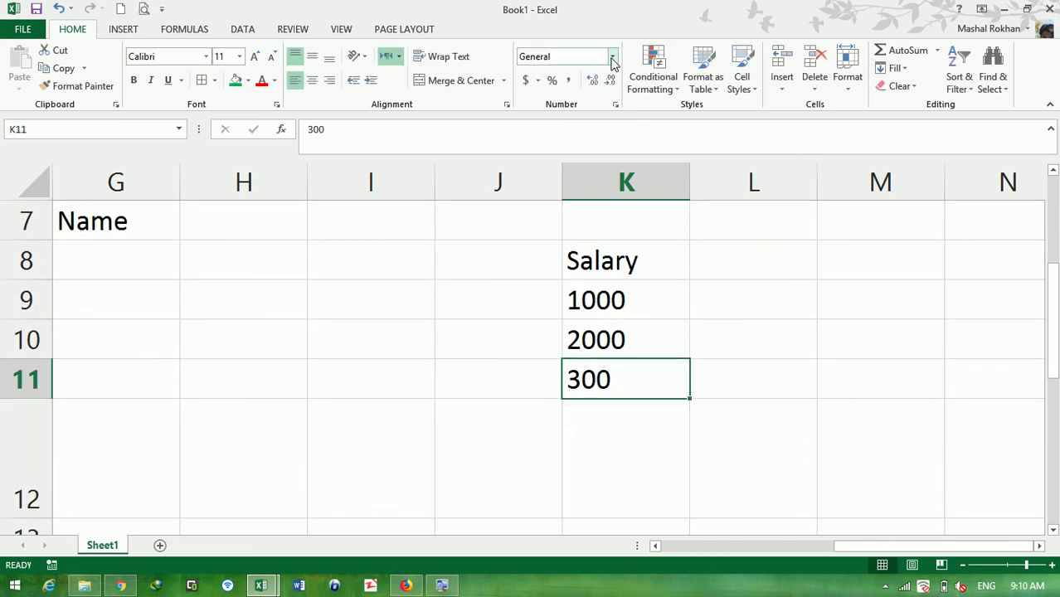
type("3000")
key("Return")
type("4000")
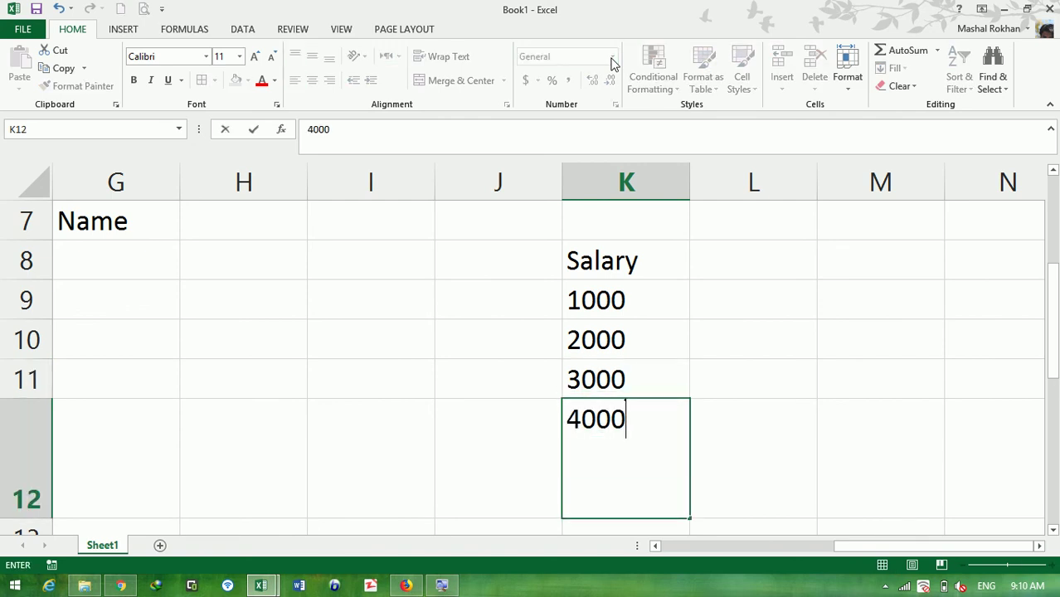
key("Return")
- Select the salaries in K9:K12 and apply Currency format, showing $1,000.00 to $4,000.00
left_click_drag(624, 260, 632, 372)
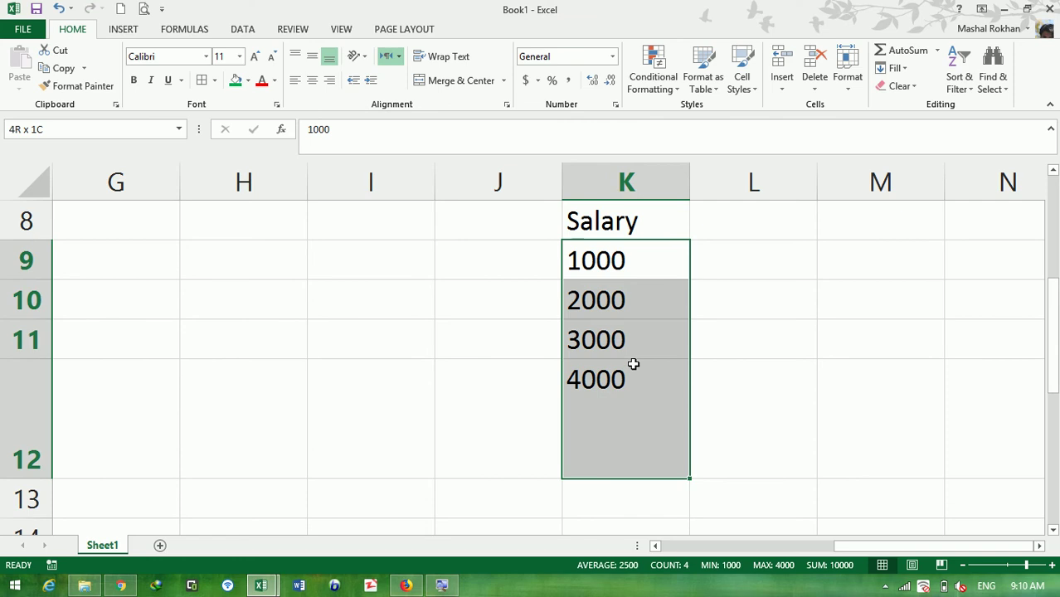
left_click_drag(633, 364, 635, 354)
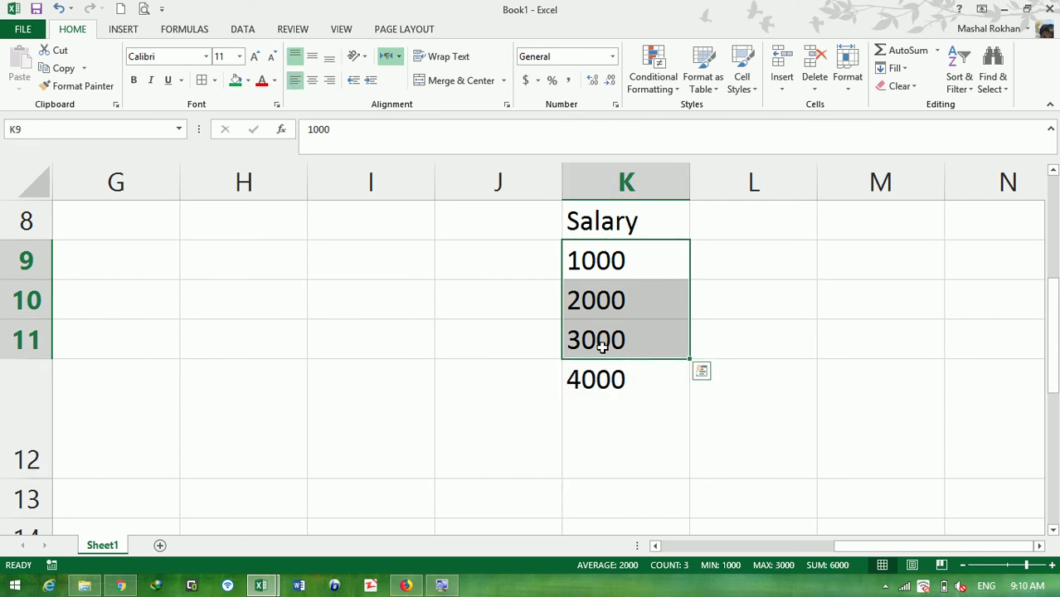
key("shift+Down")
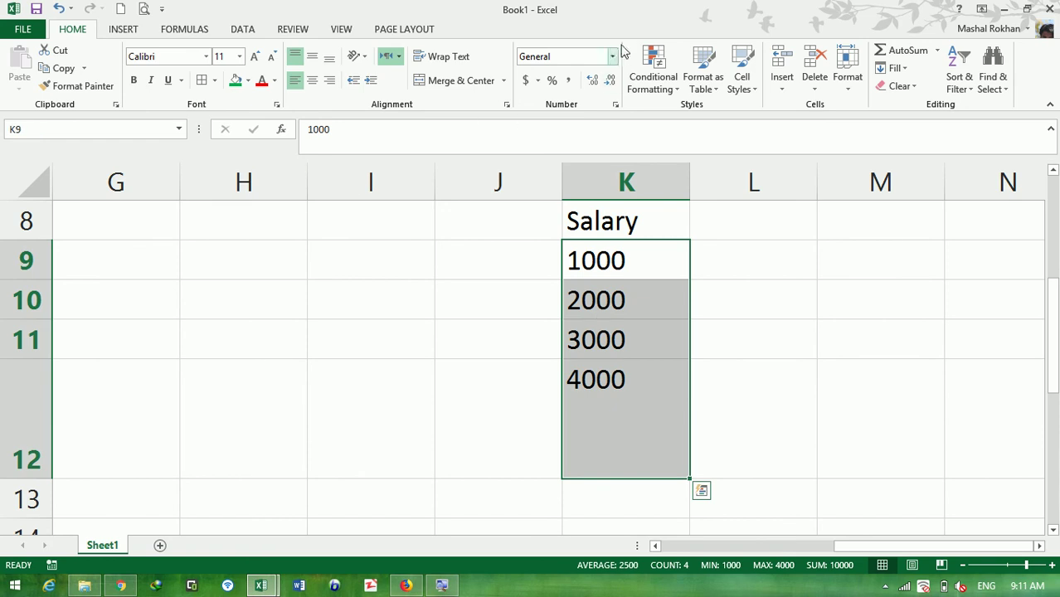
left_click(614, 56)
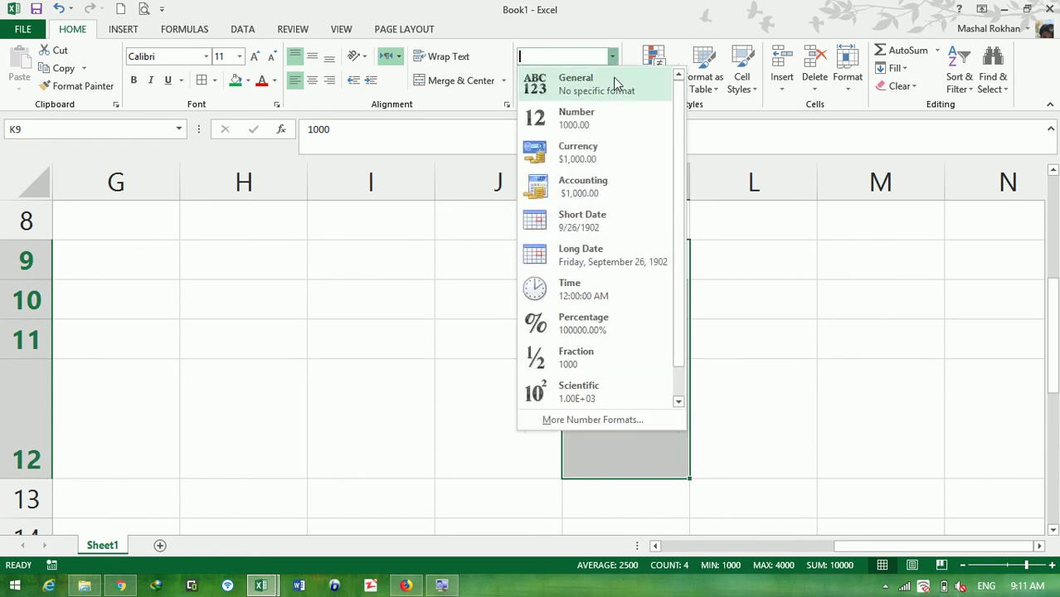
left_click(604, 162)
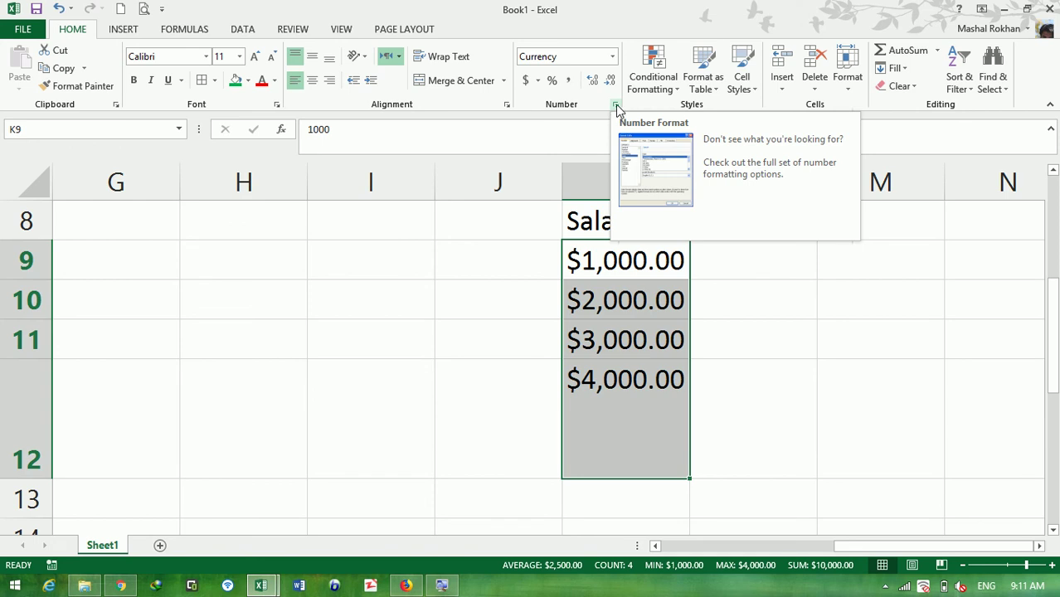
- In Format Cells, change the salaries' Currency symbol to Pashto ؋, reading 1,000.00؋ to 4,000.00؋
left_click(616, 107)
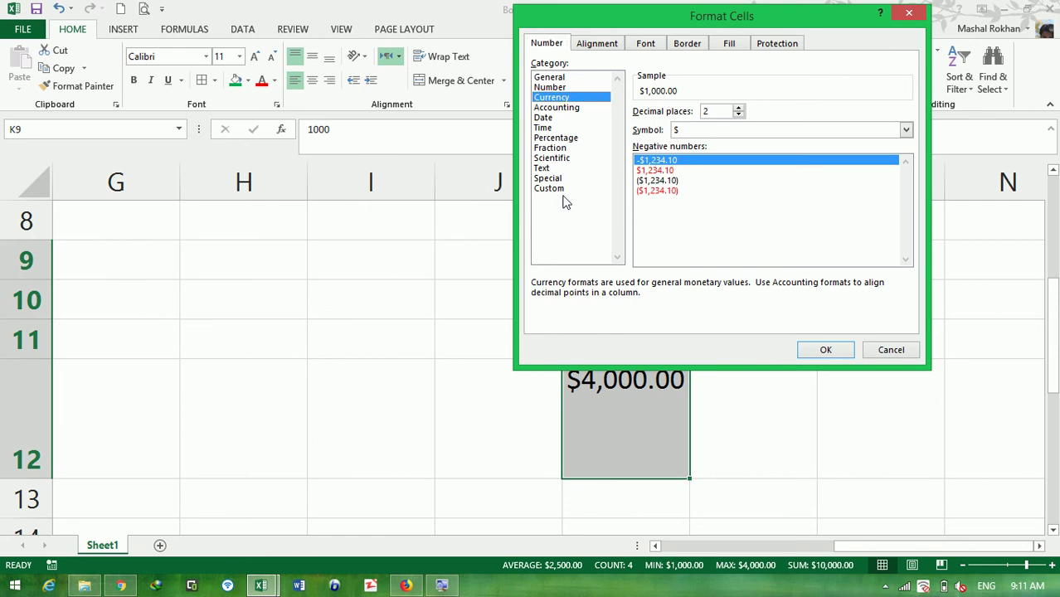
left_click(564, 192)
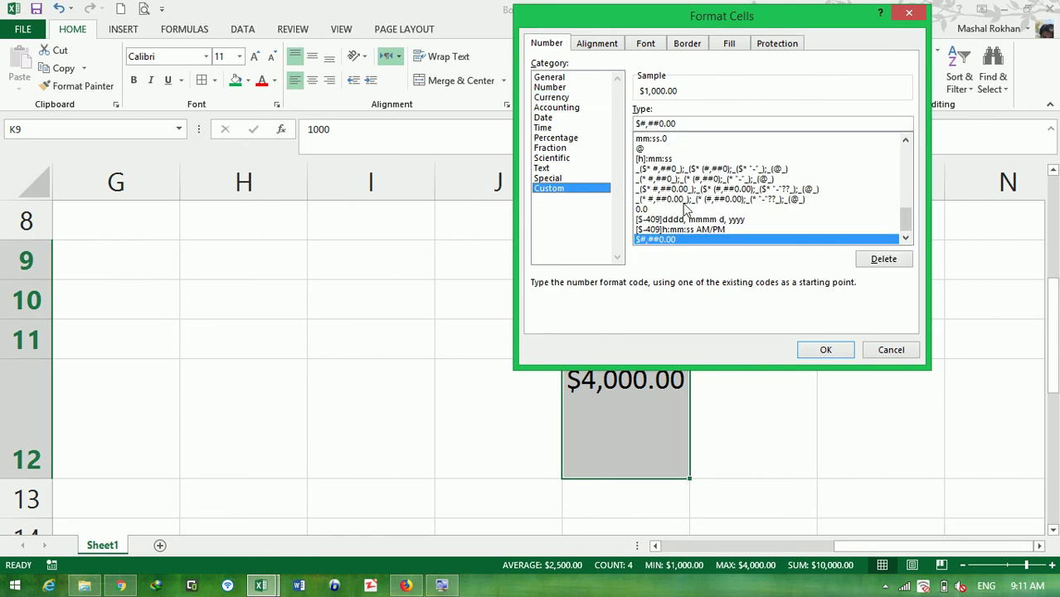
left_click(564, 97)
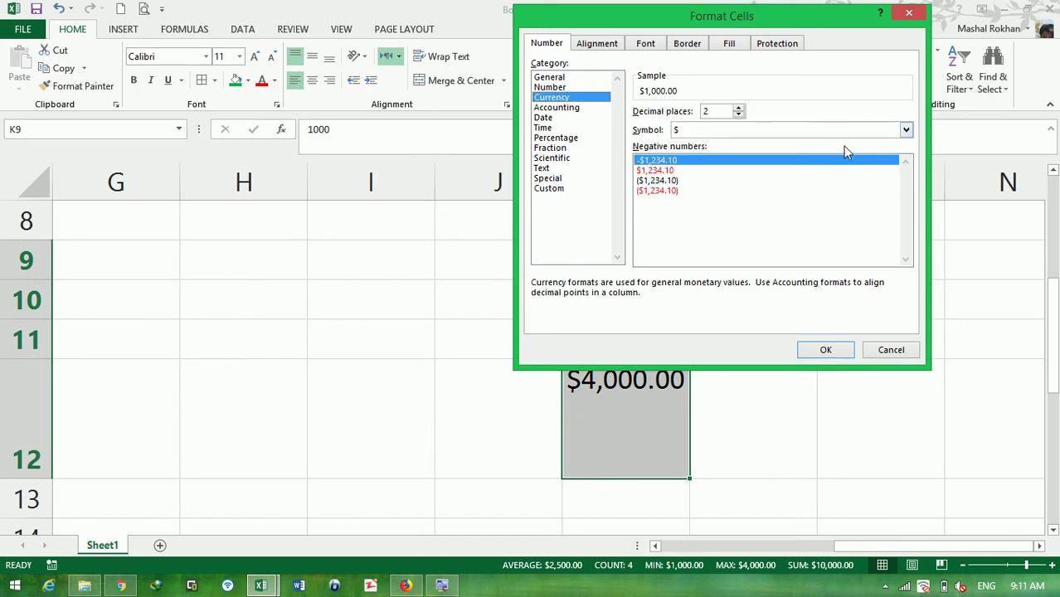
left_click(906, 129)
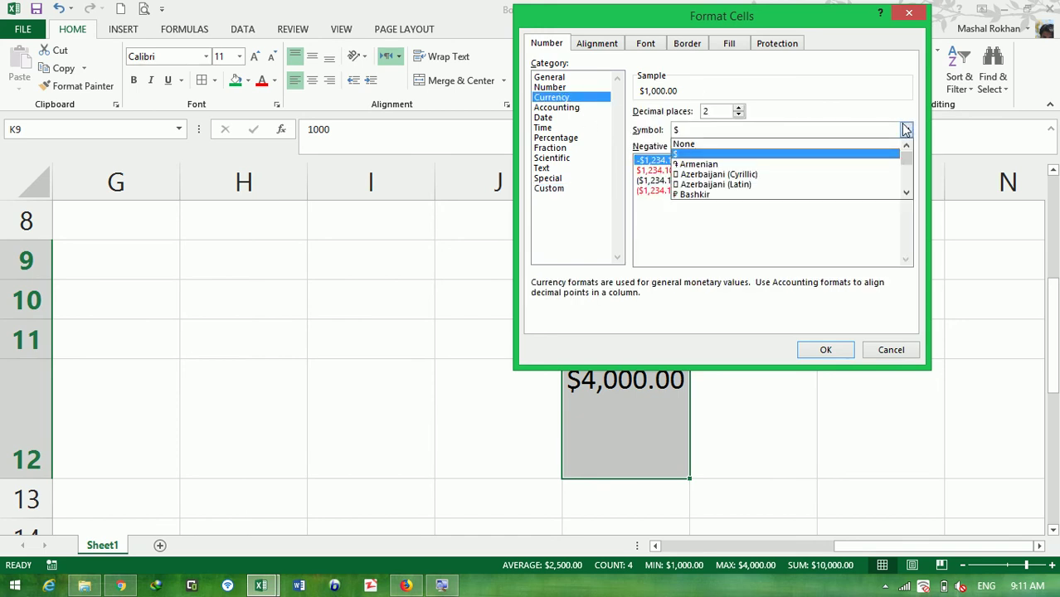
key("Down")
key("Down")
key("Down")
key("Down")
key("Down")
key("Down")
key("Down")
key("Down")
key("Down")
key("Down")
key("Down")
key("Down")
key("Down")
key("Down")
key("Down")
key("Down")
key("Down")
key("Down")
key("Down")
key("Down")
key("Down")
key("Down")
key("Down")
key("Down")
key("Down")
key("Down")
key("Down")
key("Down")
key("Down")
key("Down")
key("Down")
key("Down")
key("Down")
key("Down")
key("Down")
key("Down")
key("Down")
key("Down")
key("Down")
key("Down")
key("Down")
key("Down")
key("Down")
key("Down")
key("Down")
key("Down")
key("Down")
key("Down")
key("Down")
key("Down")
key("Down")
key("Down")
key("Down")
key("Down")
key("Down")
key("Down")
key("Down")
key("Down")
key("Down")
key("Down")
key("Down")
key("Down")
key("Down")
key("Down")
key("Down")
key("Down")
key("Down")
key("Down")
key("Down")
key("Down")
key("Down")
key("Down")
key("Down")
key("Down")
key("Down")
key("Down")
key("Down")
key("Down")
key("Down")
key("Down")
key("Down")
key("Down")
key("Down")
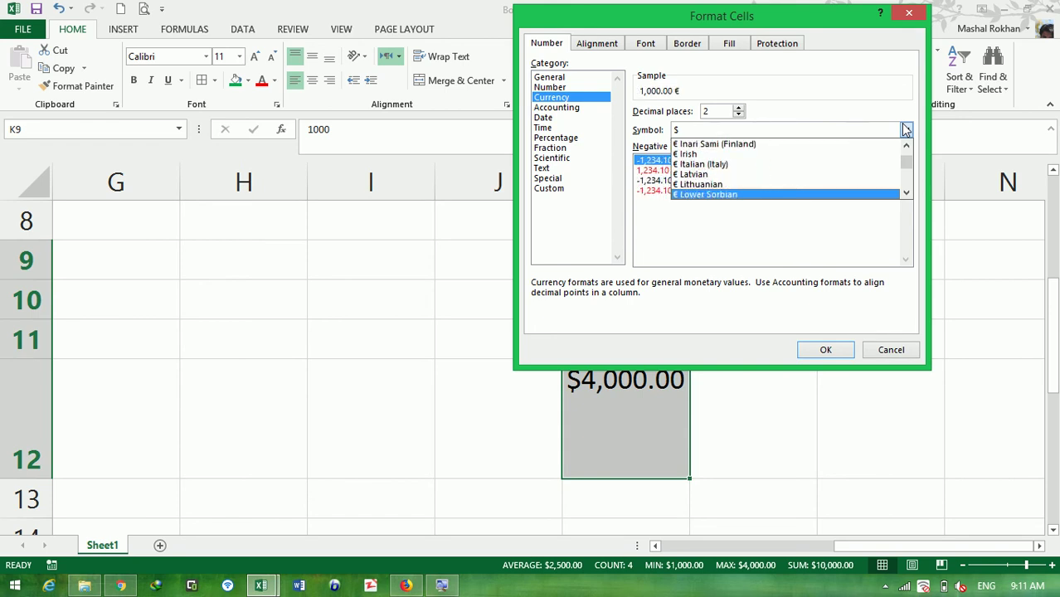
key("Down")
key("Down")
key("Down")
key("Down")
key("Down")
key("Down")
key("Down")
key("Down")
key("Down")
key("Down")
key("Down")
key("Down")
key("Down")
key("Down")
key("Down")
key("Down")
key("Down")
key("Down")
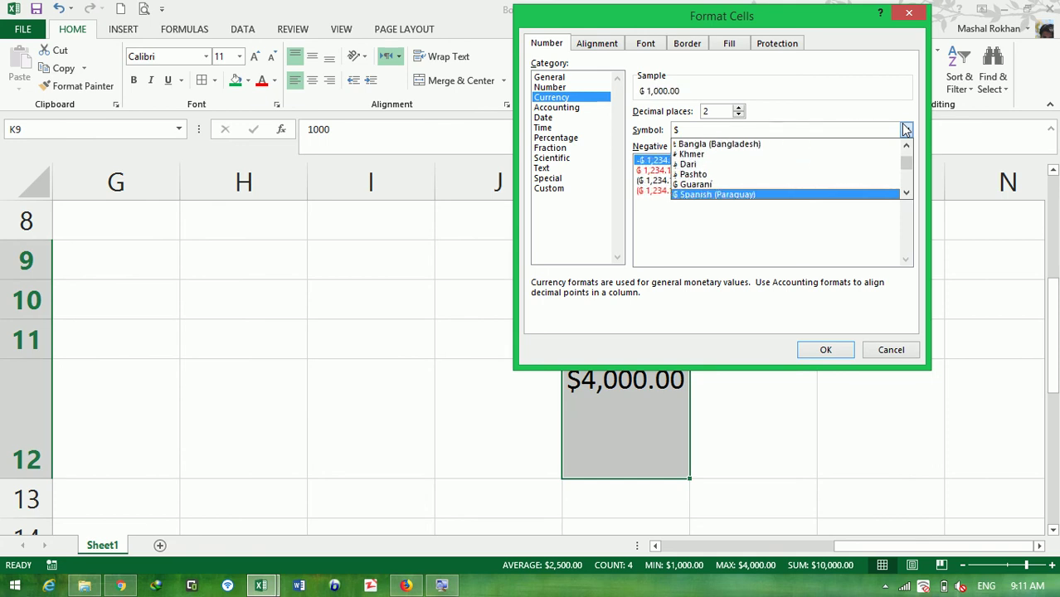
key("Up")
key("Up")
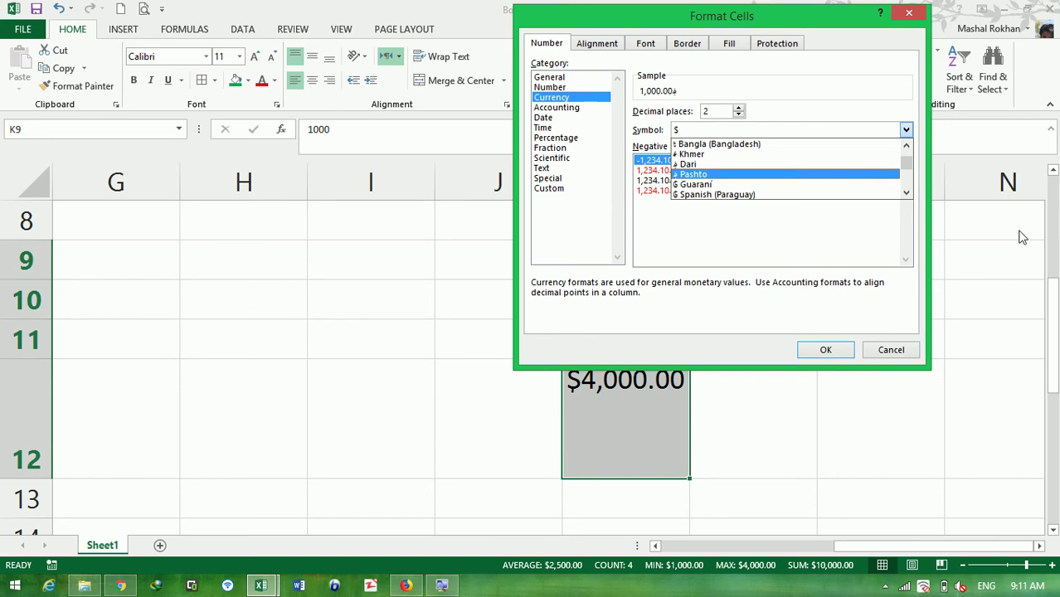
left_click(852, 175)
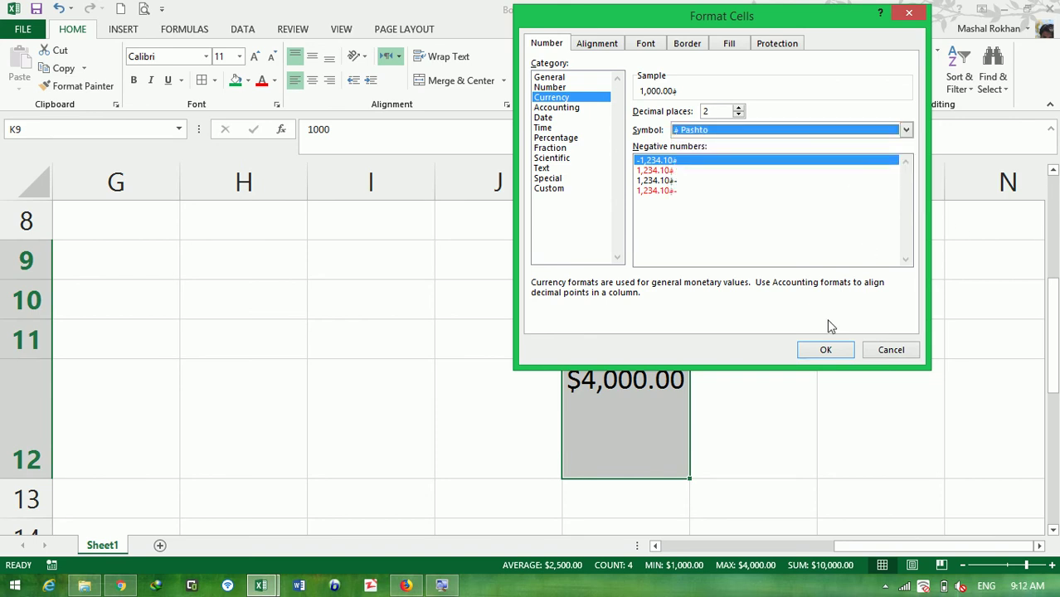
left_click(833, 352)
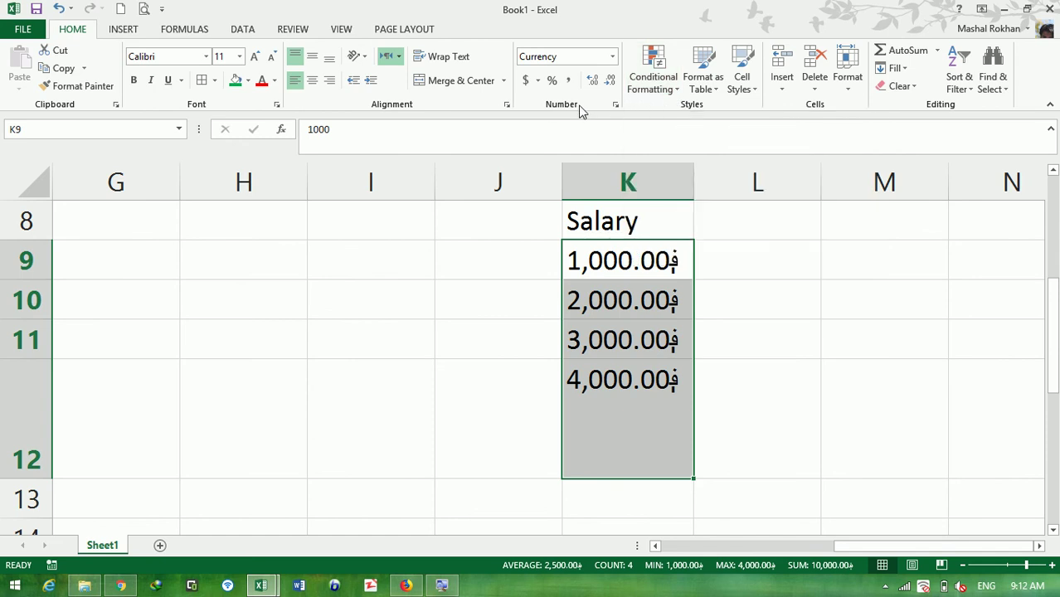
- Give the salaries the custom format code Af - #,## so they show Af - 1,000 onward
left_click(615, 105)
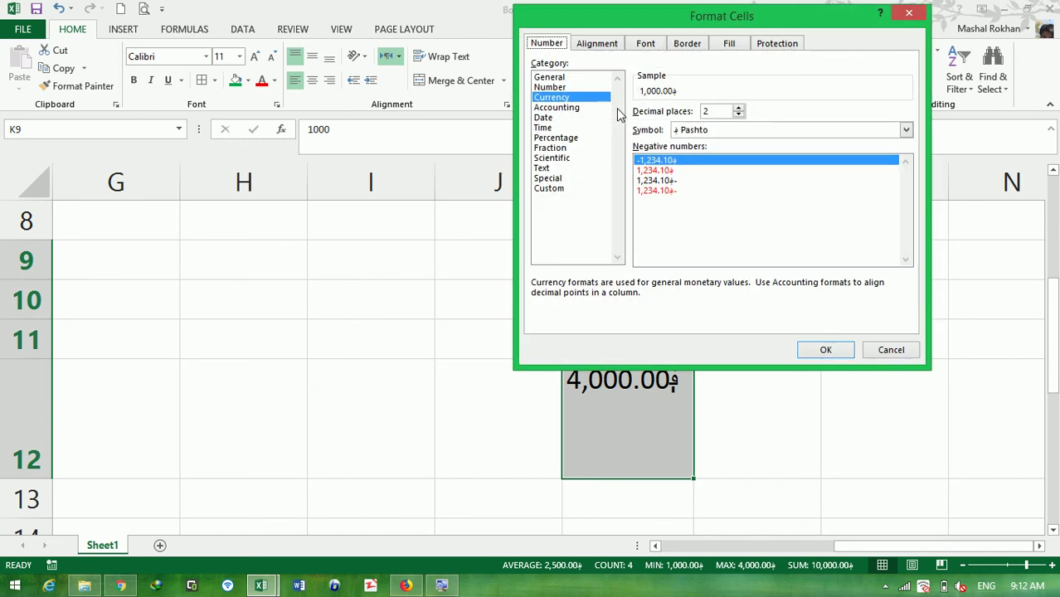
left_click(571, 190)
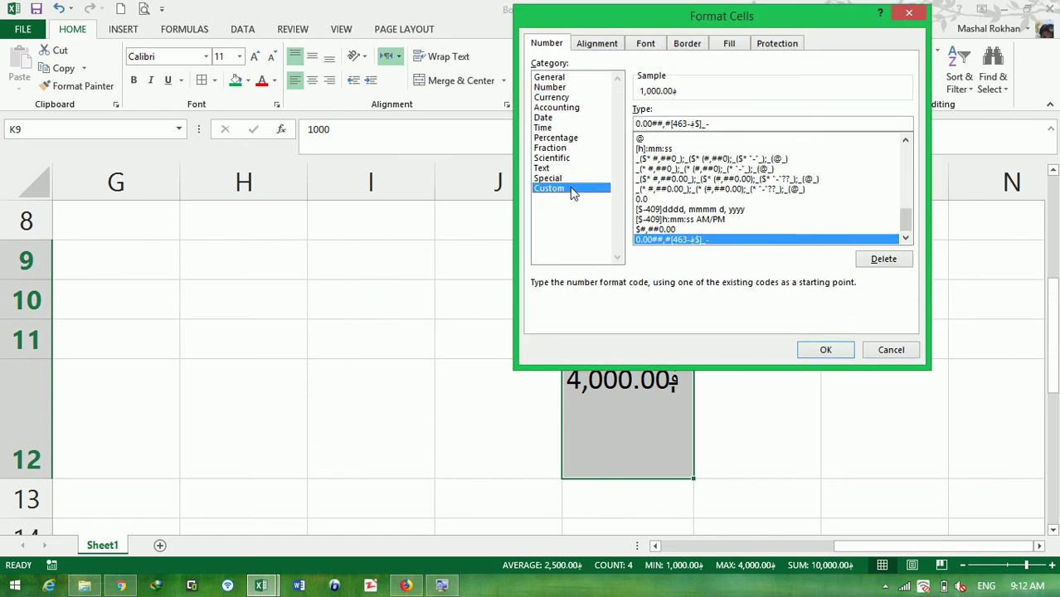
left_click_drag(907, 220, 903, 126)
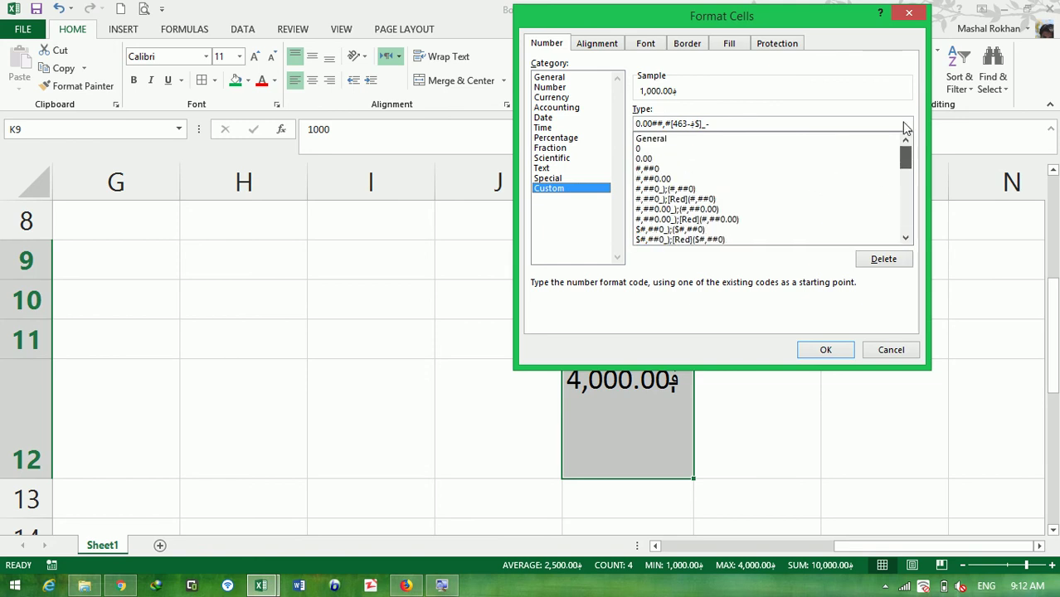
left_click(649, 148)
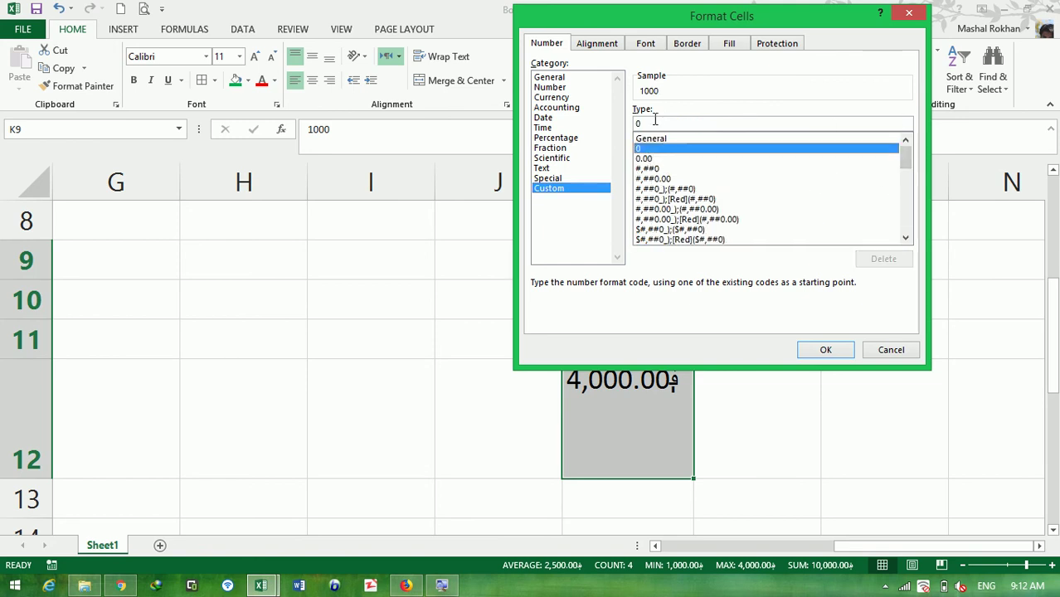
left_click(654, 123)
key("BackSpace")
type("Af")
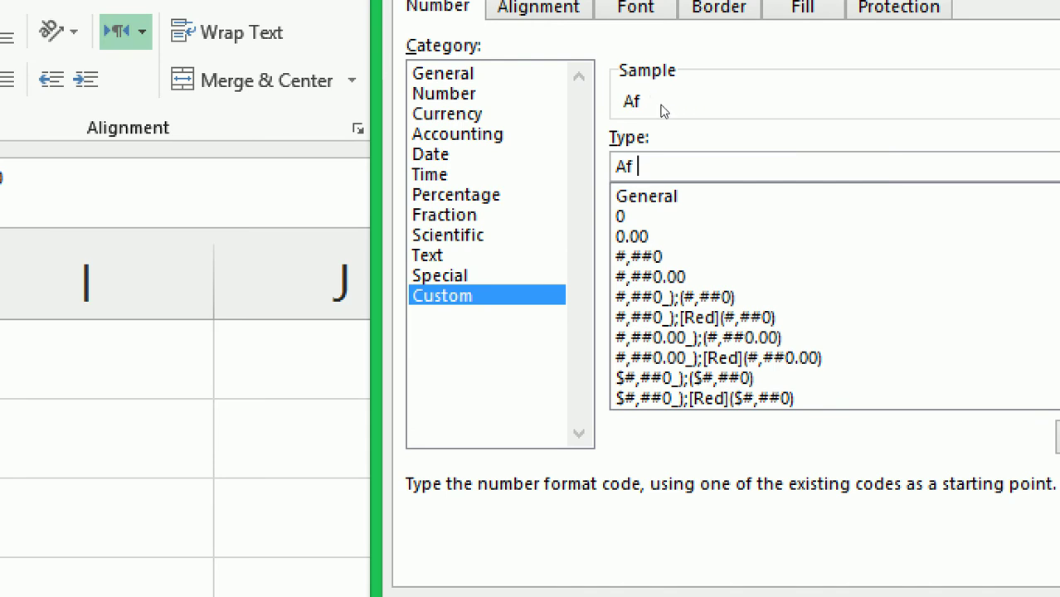
type("-")
type(" #")
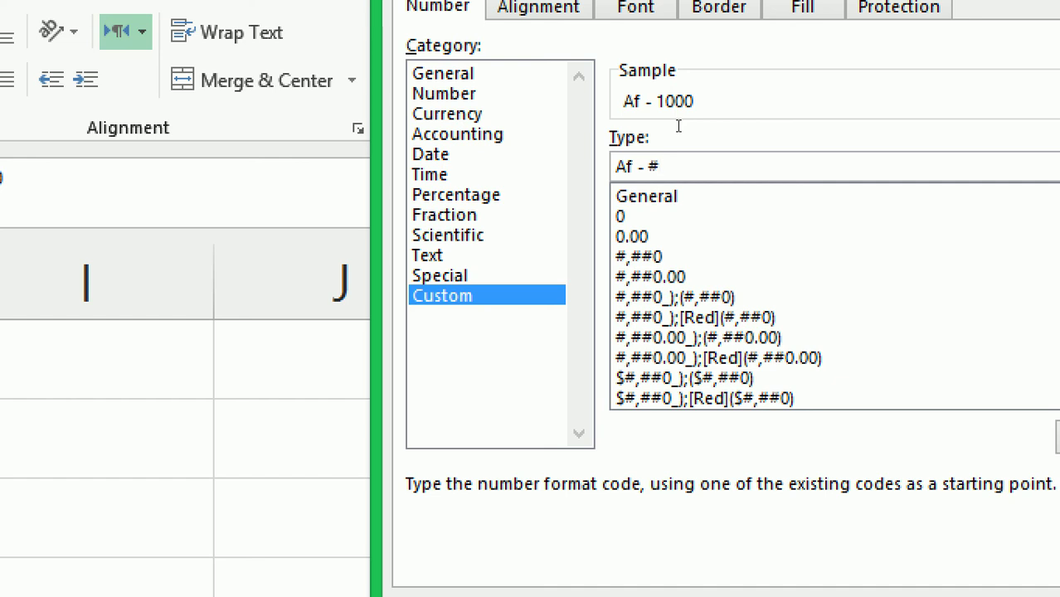
type(",")
type("##")
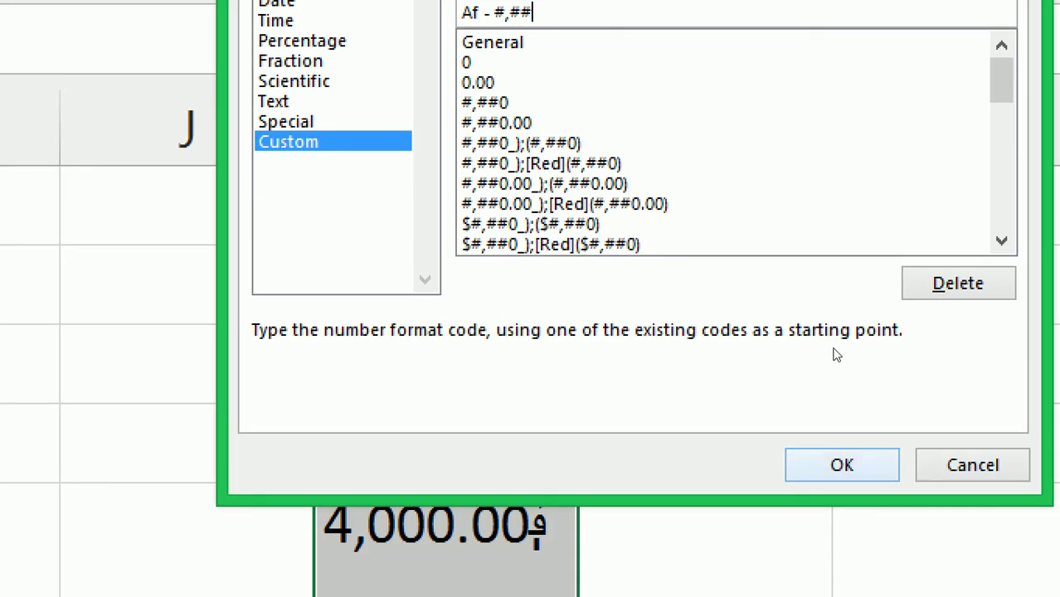
key("Return")
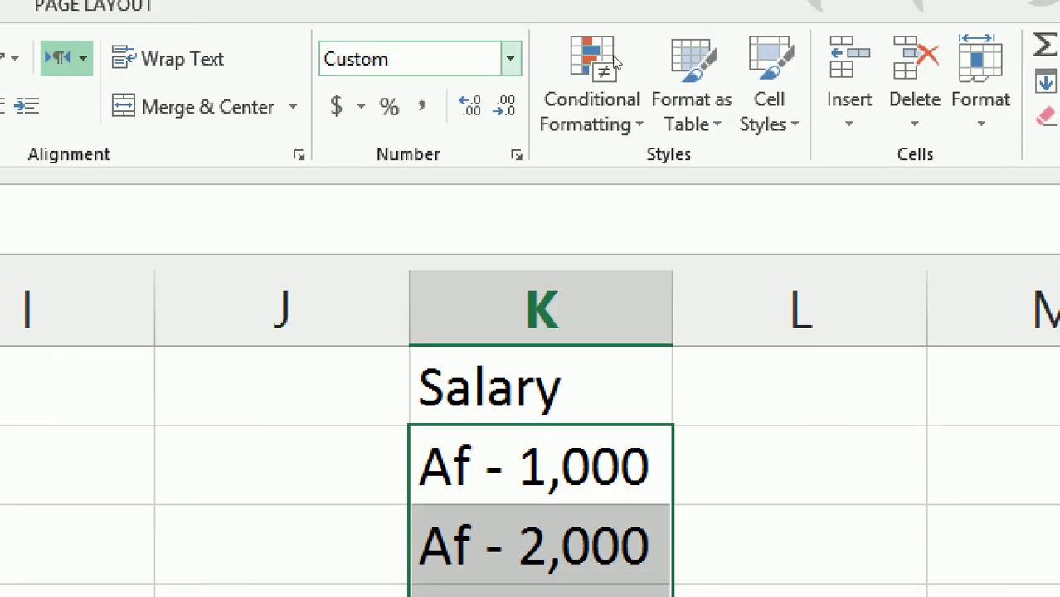
- Apply Accounting format to K9:K12 so the salaries read $1,000.00 through $4,000.00
left_click(510, 59)
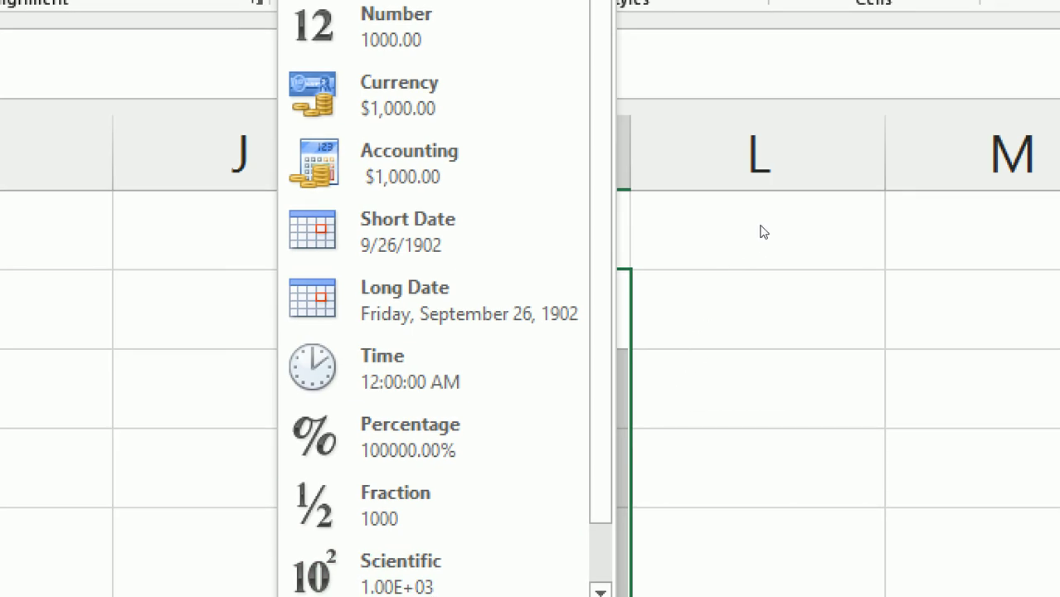
key("Escape")
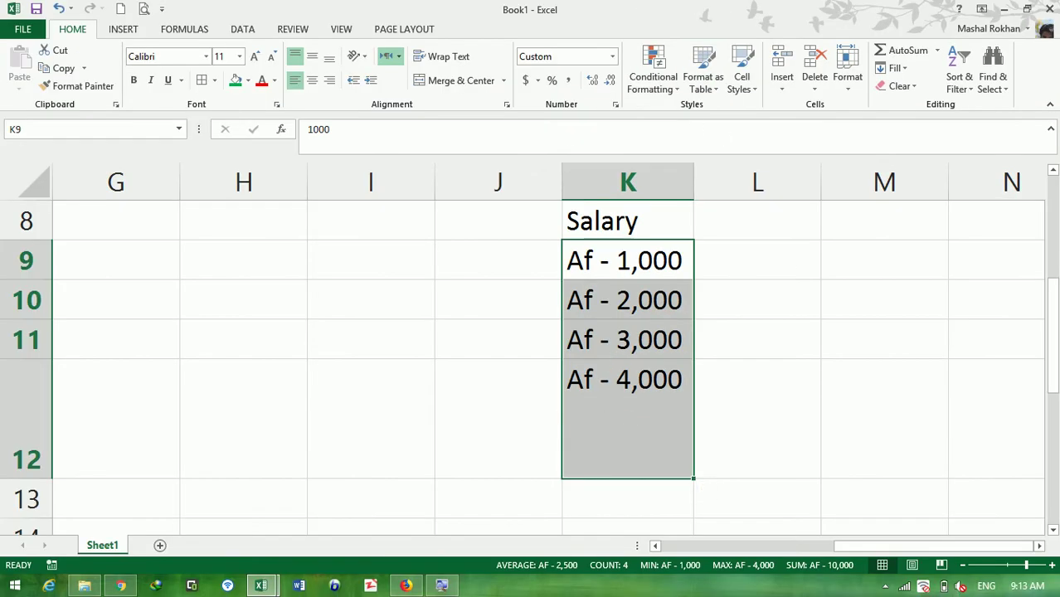
left_click_drag(1053, 352, 1053, 249)
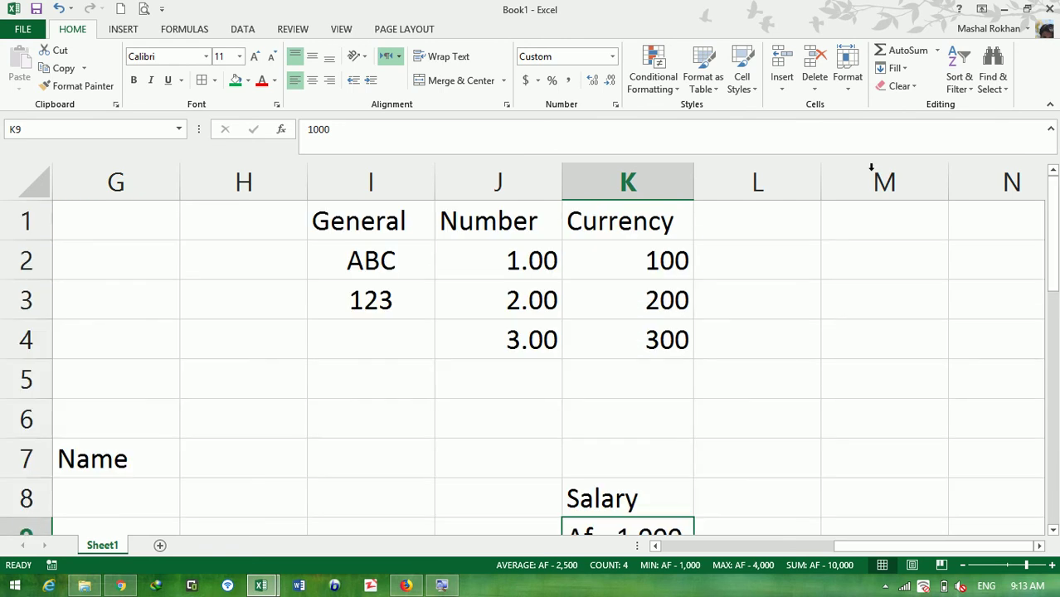
left_click(613, 56)
left_click_drag(1058, 253, 1054, 341)
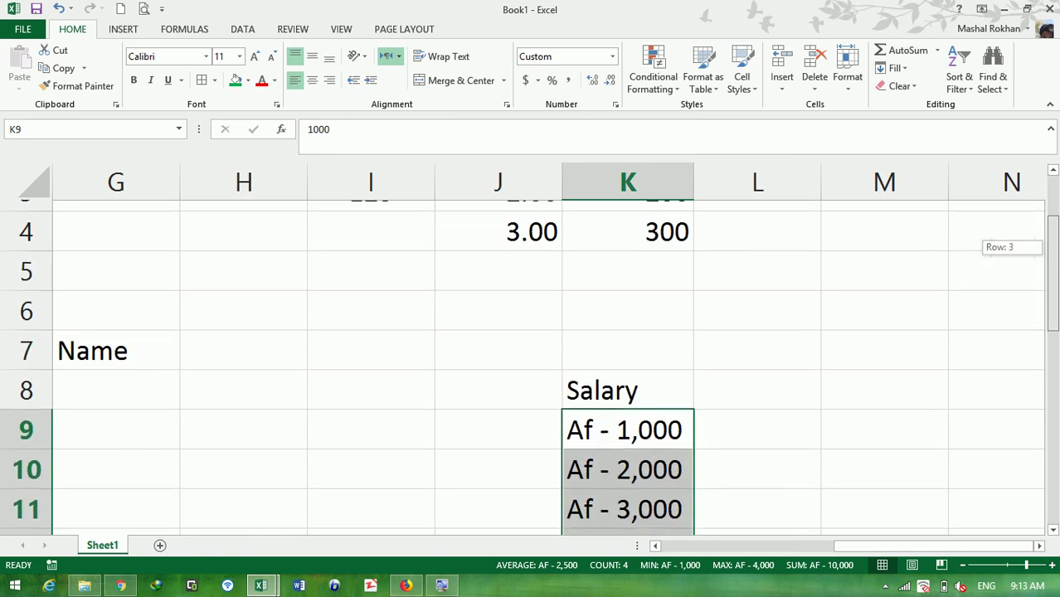
left_click(613, 55)
left_click(614, 184)
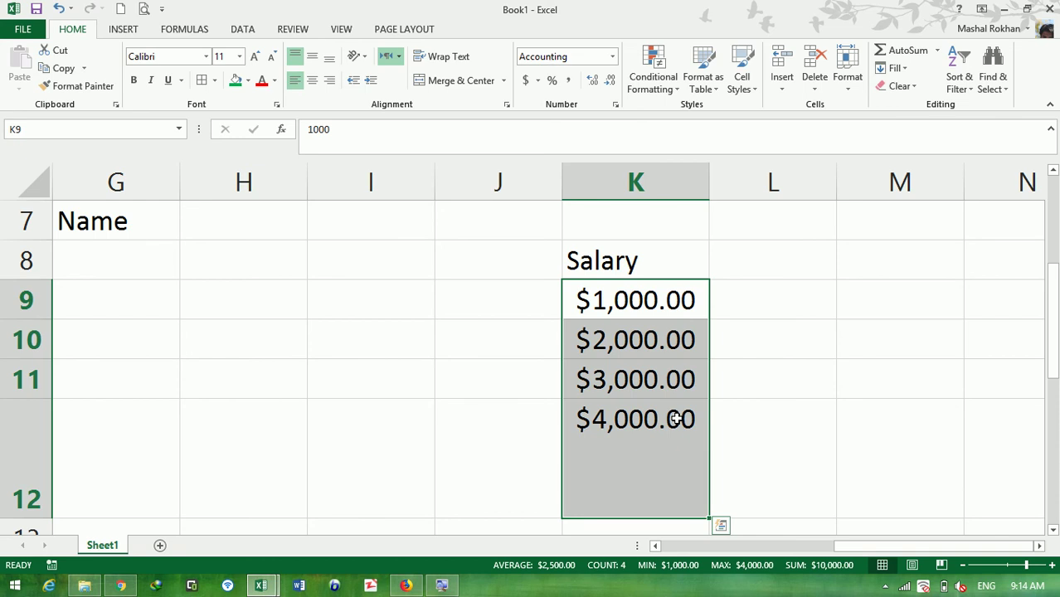
- Type the headers Item, Qty, Purchased and total across A34:D34
key("Right")
key("Down")
key("Down")
key("Left")
key("Left")
key("Down")
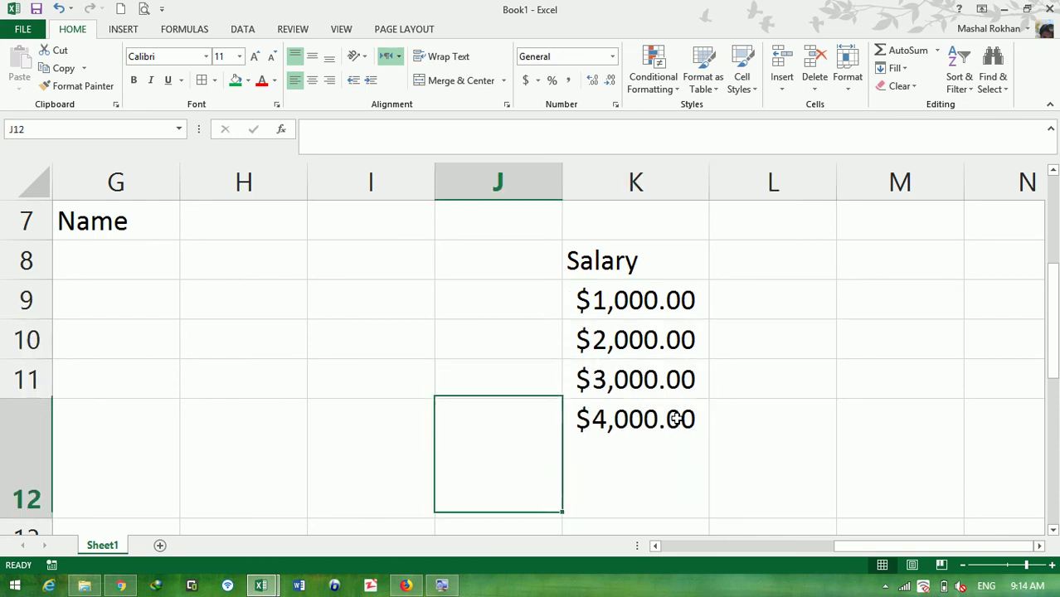
key("Down")
key("Down")
key("Down")
key("Down")
key("Down")
key("Down")
key("Down")
key("Down")
key("Down")
key("Down")
key("Down")
key("Down")
key("Down")
key("Down")
key("Down")
key("Left")
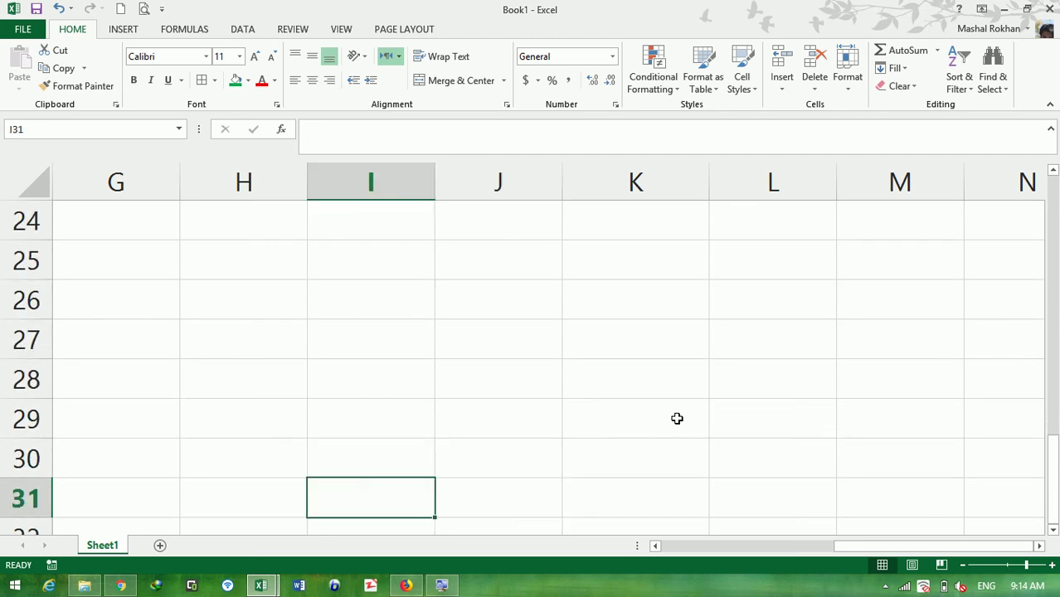
key("Home")
key("Down")
key("Down")
key("Down")
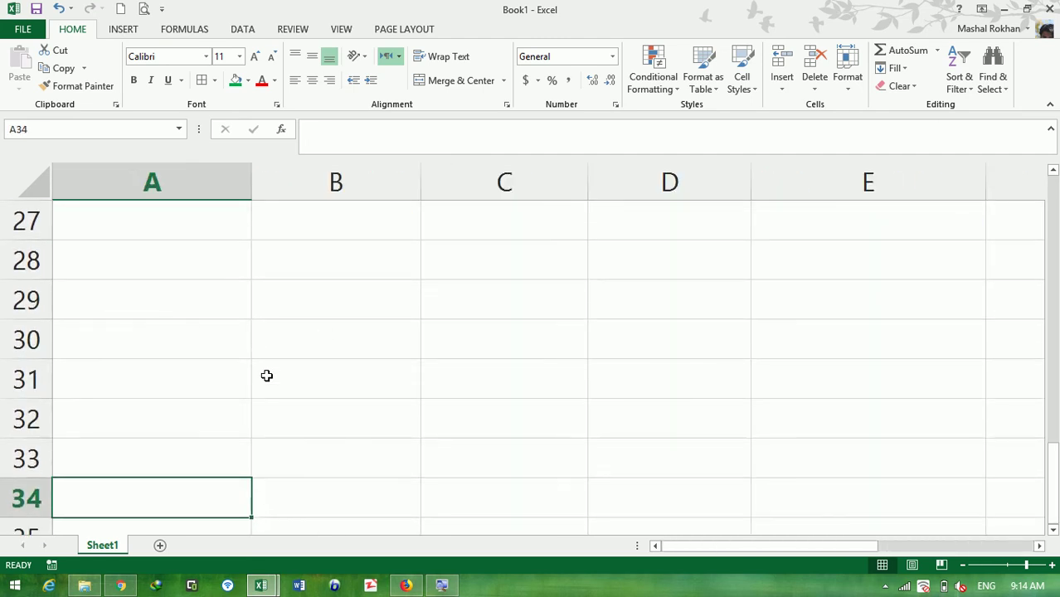
type("ITem")
key("BackSpace")
key("BackSpace")
key("BackSpace")
type("tem")
key("Tab")
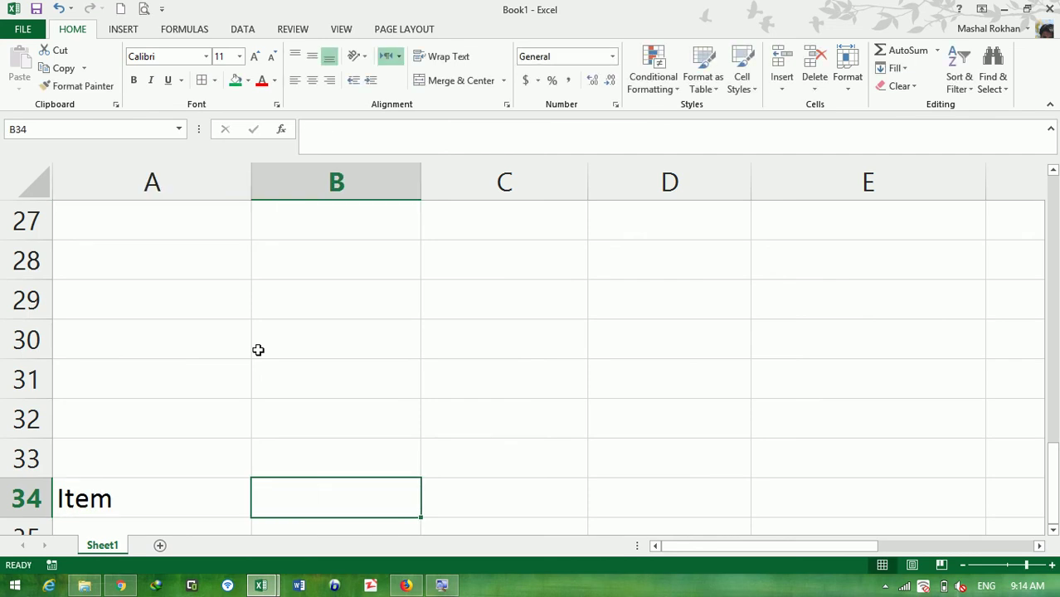
type("Qty")
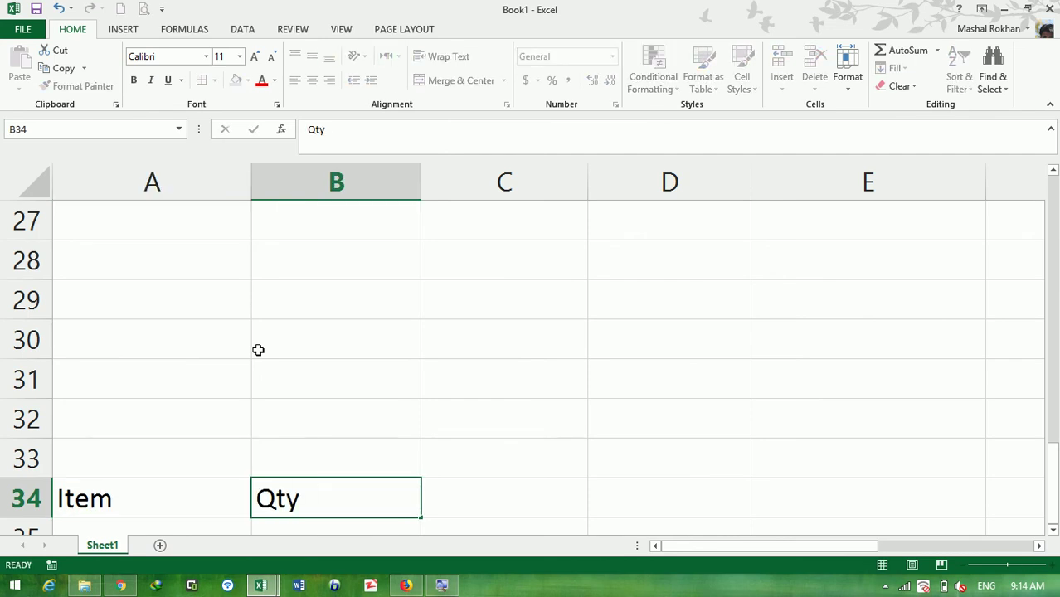
key("Tab")
type("Purchased")
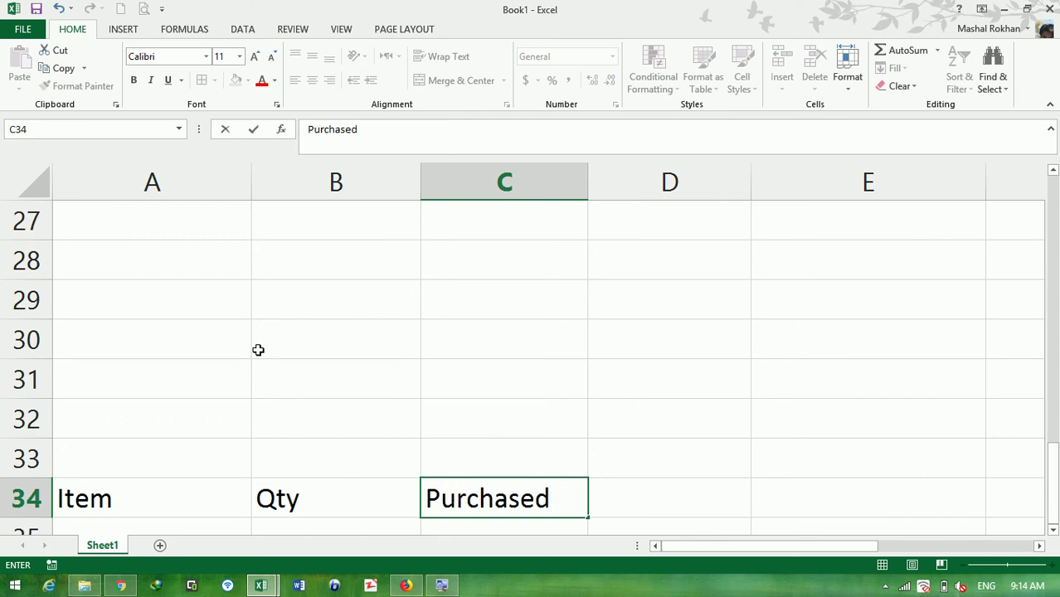
key("Tab")
type("total")
key("Return")
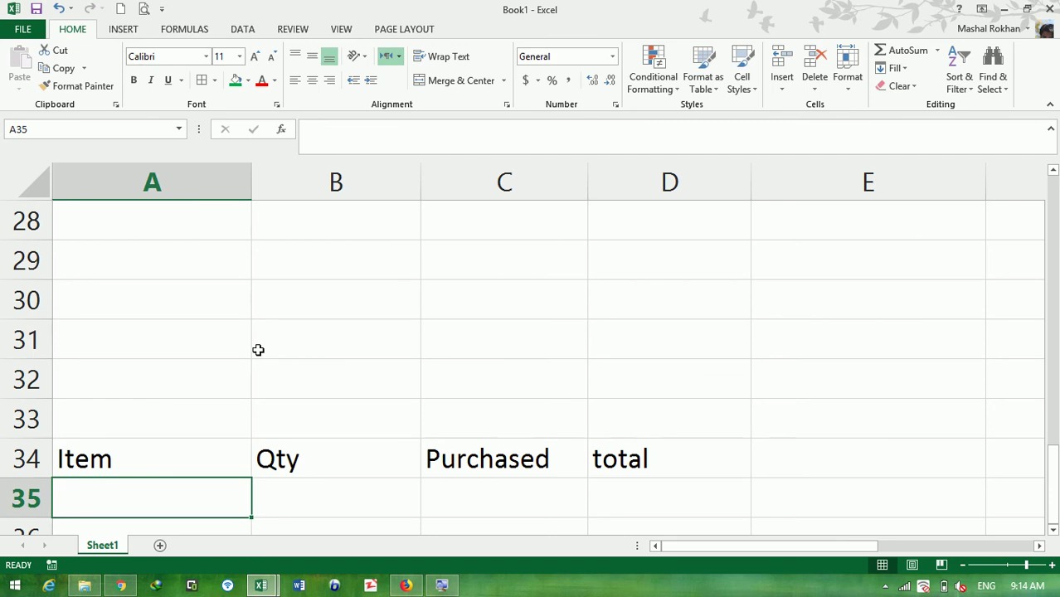
- Enter CPU, 1000 and 100.30 in row 35 and begin D35's formula with =B35
type("CPU")
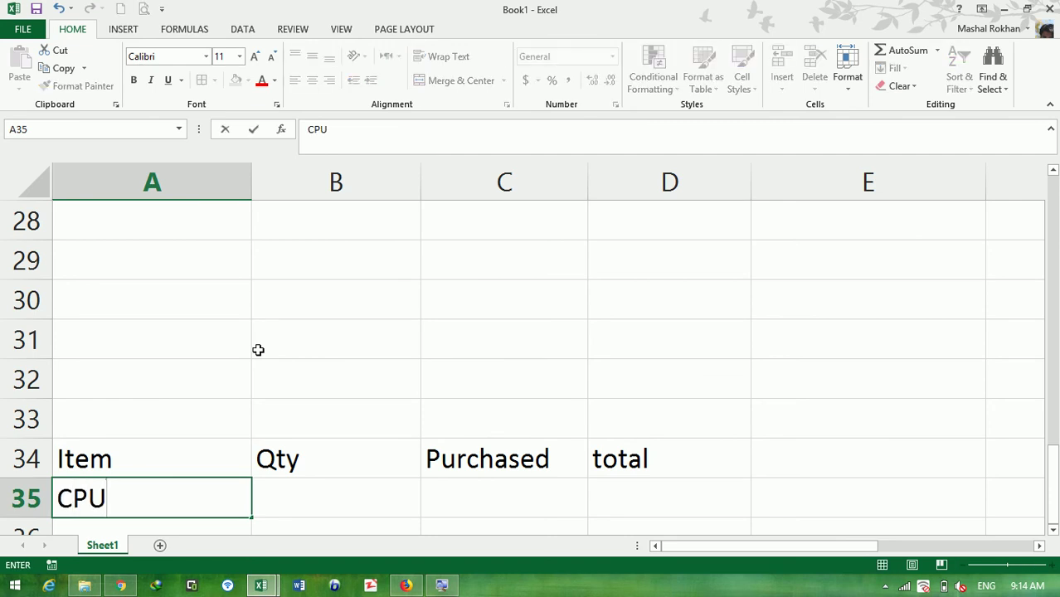
key("Tab")
type("1000")
key("Tab")
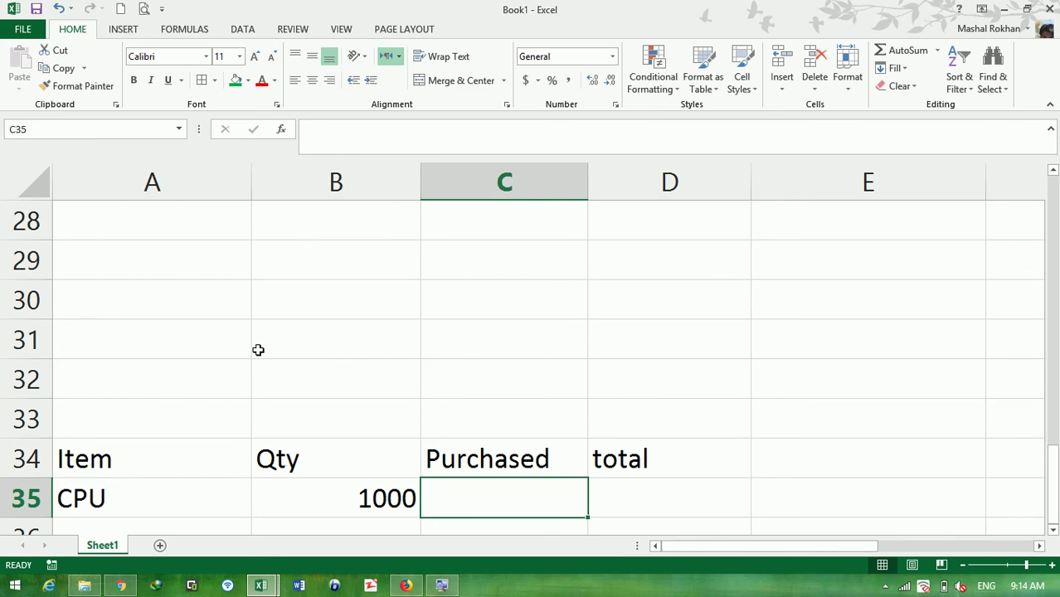
type("100.30")
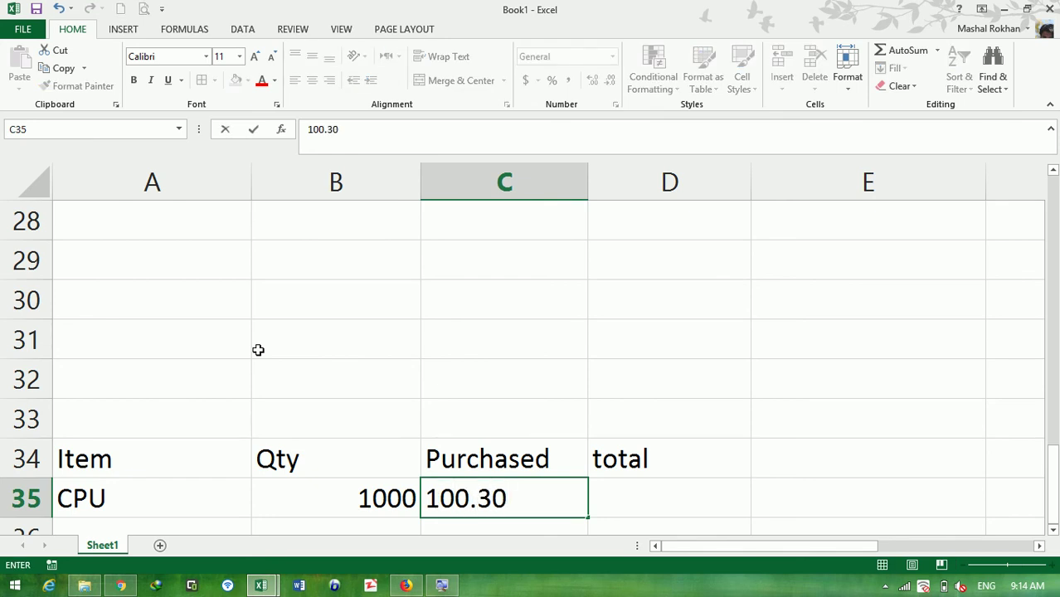
key("Return")
key("Right")
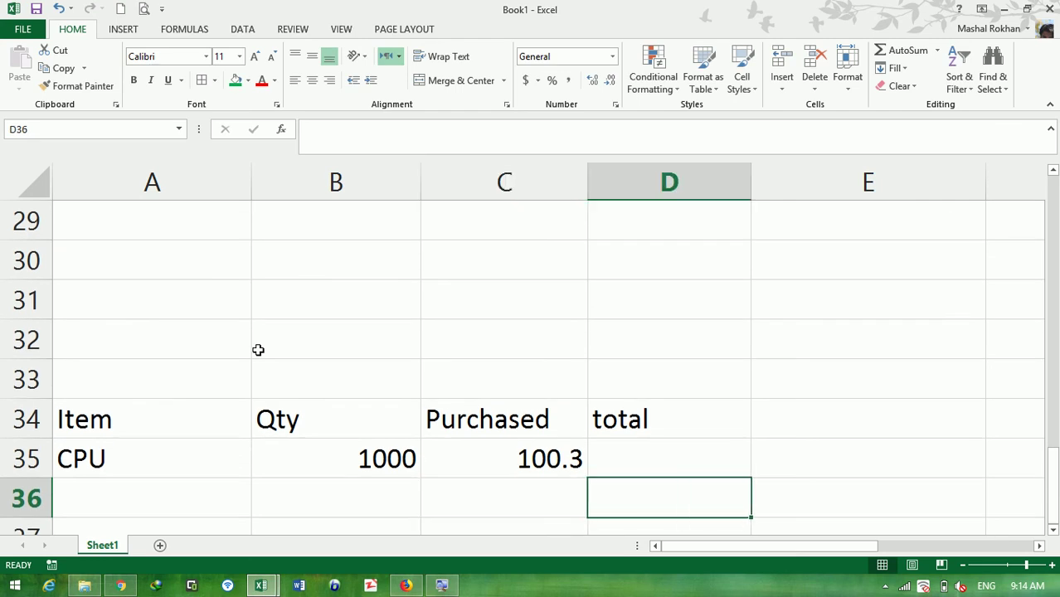
key("Up")
type("=")
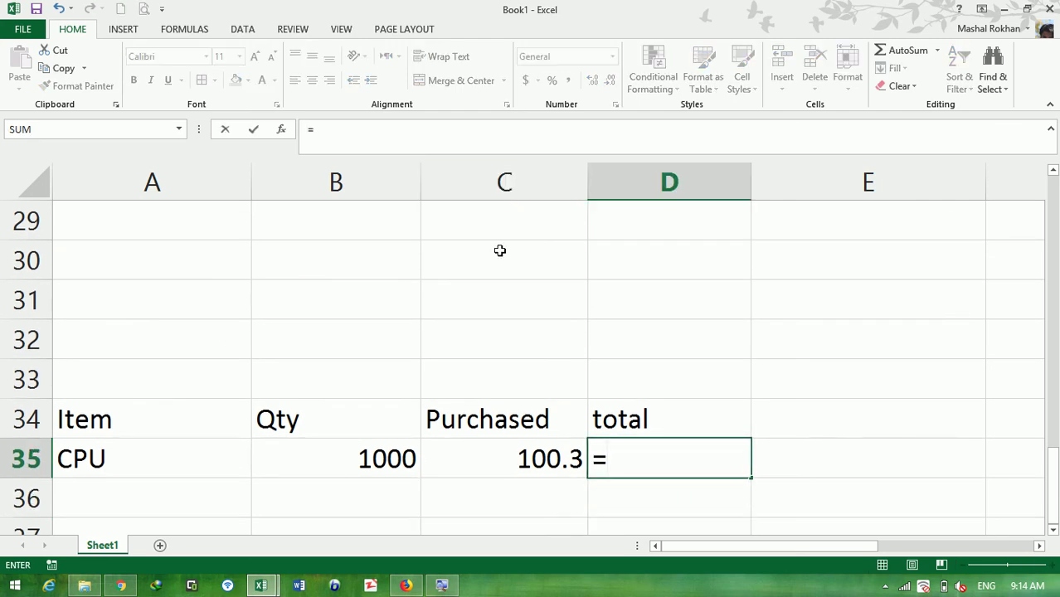
left_click(361, 456)
- Finish D35's formula by multiplying in C35, and show one fewer decimal on the C35 price
type("*")
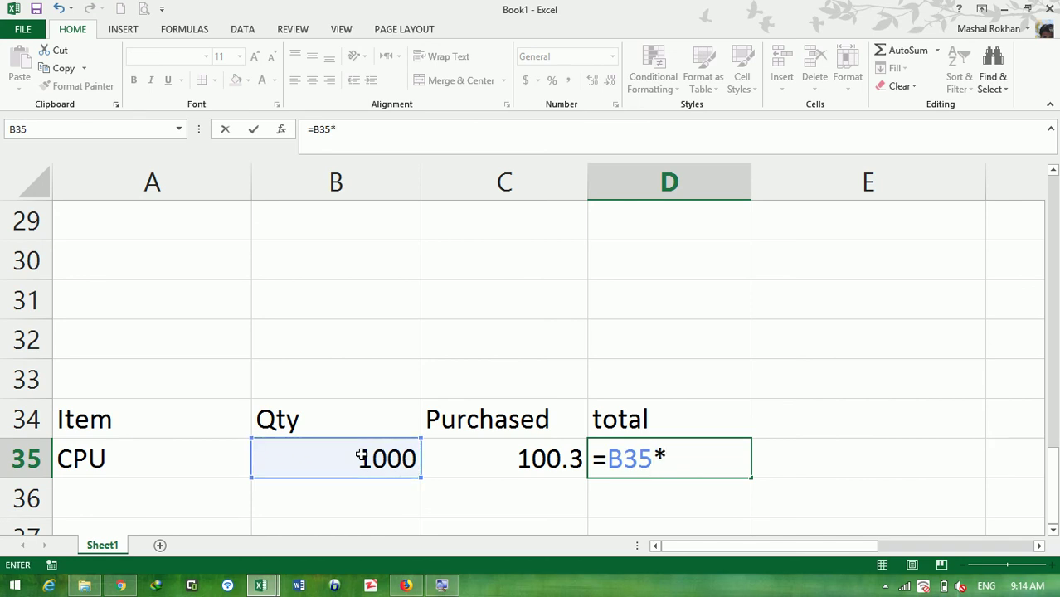
left_click(497, 462)
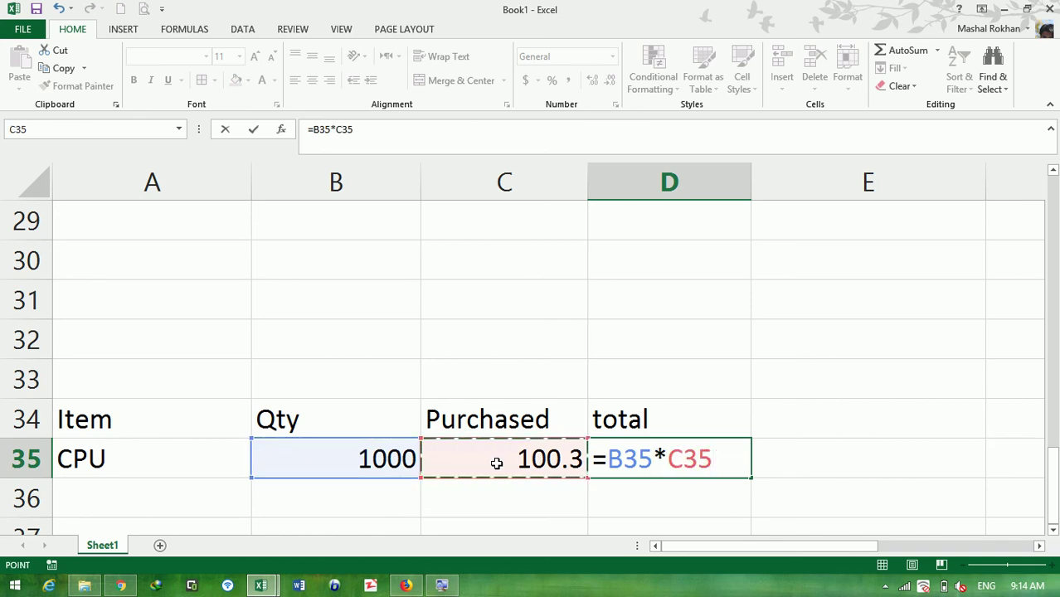
key("Return")
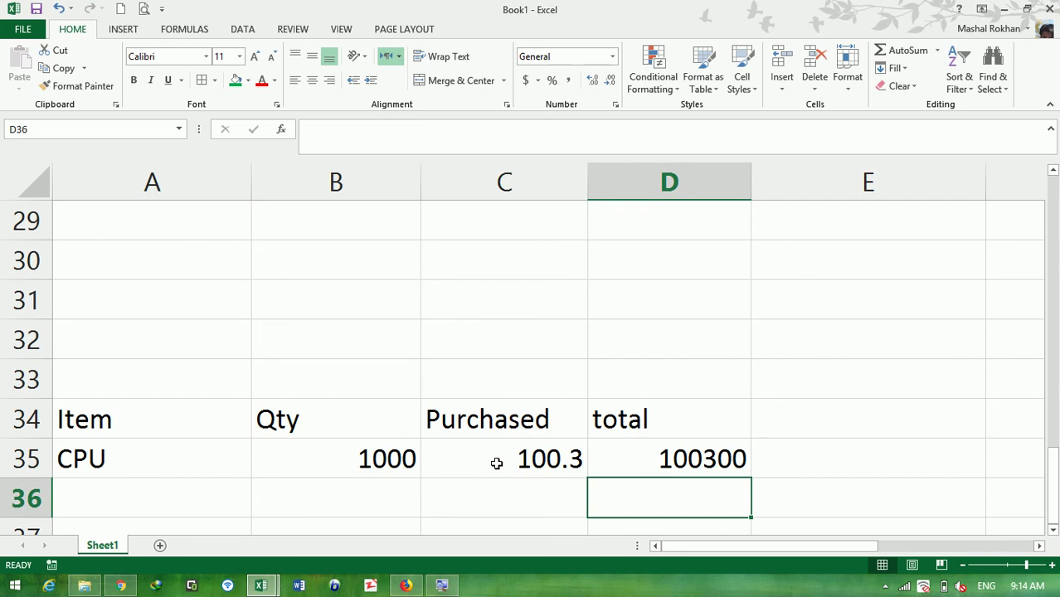
left_click(584, 464)
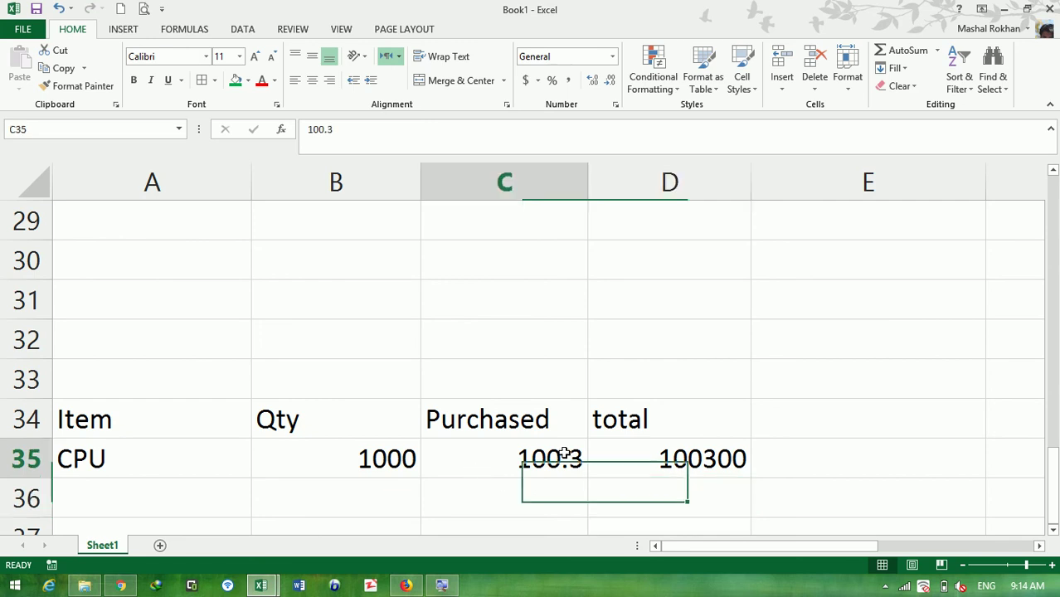
left_click(612, 83)
double_click(701, 455)
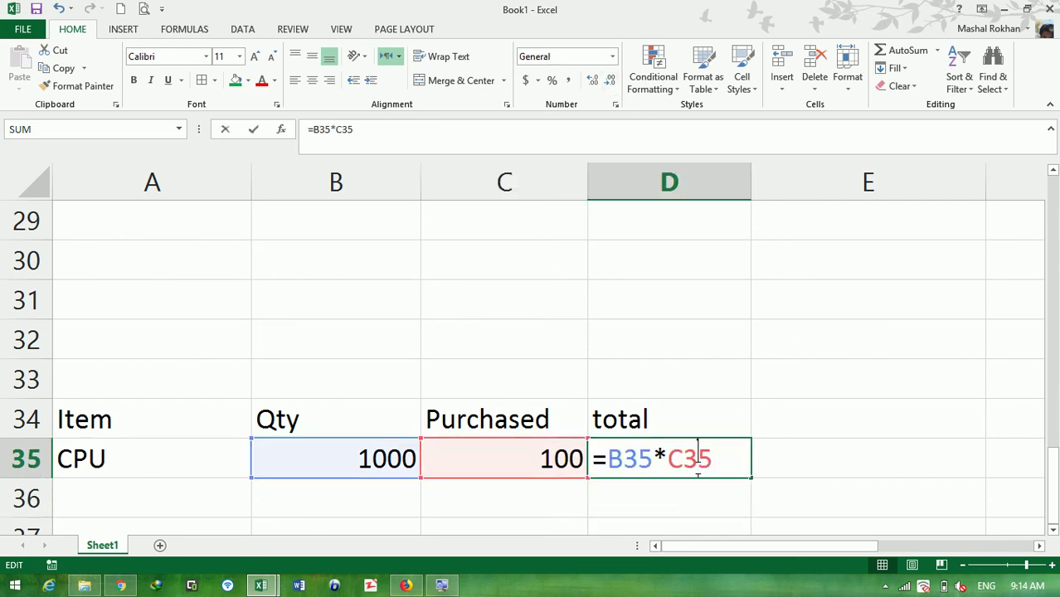
key("Return")
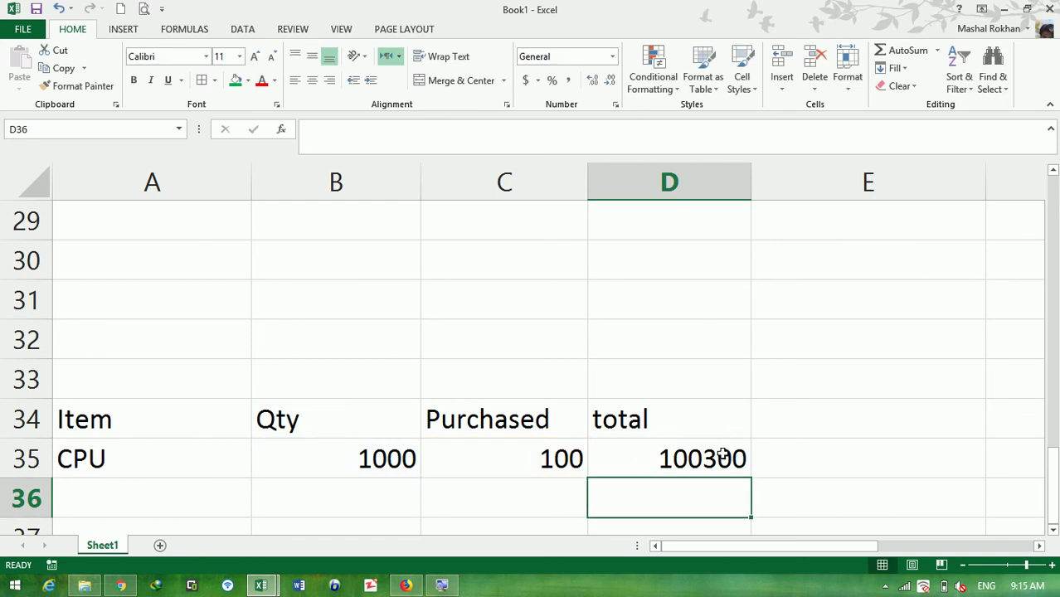
- Remove the *C35 term from D35's formula and re-enter 100 as the Purchased value in C35
double_click(722, 455)
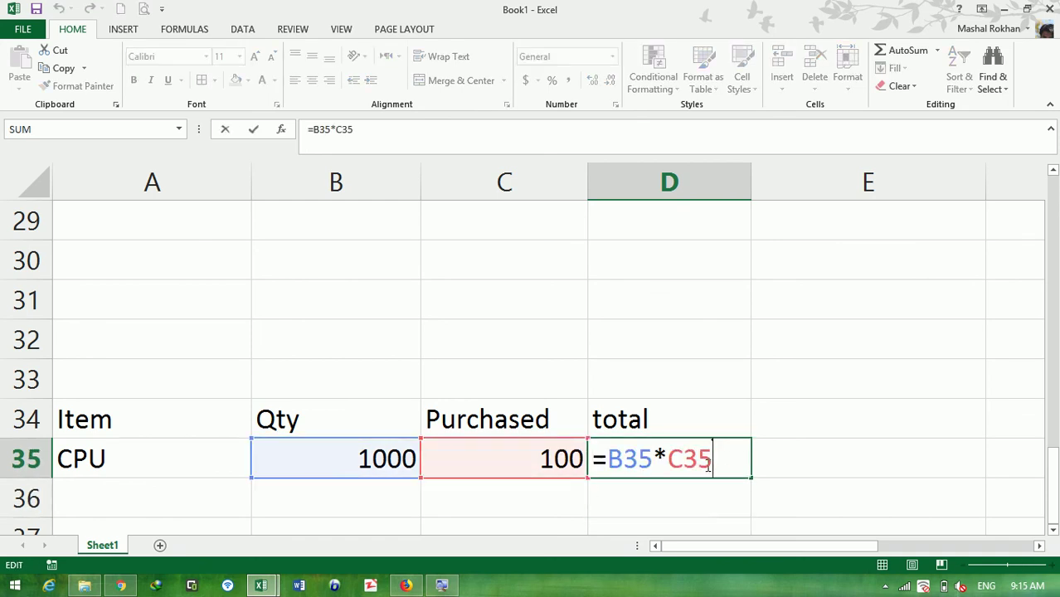
left_click_drag(710, 463, 656, 457)
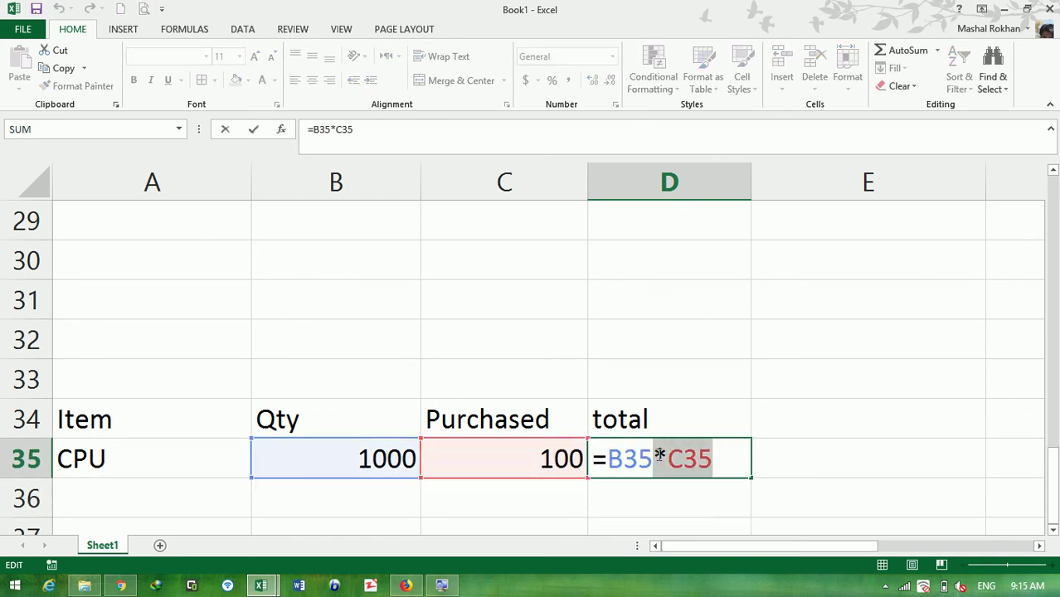
key("BackSpace")
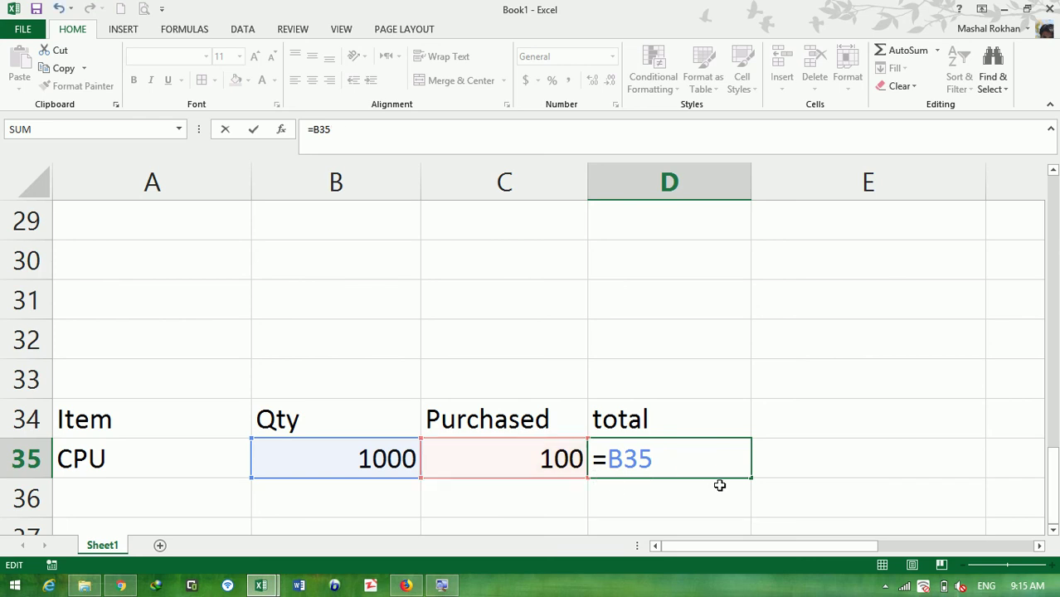
left_click(569, 448)
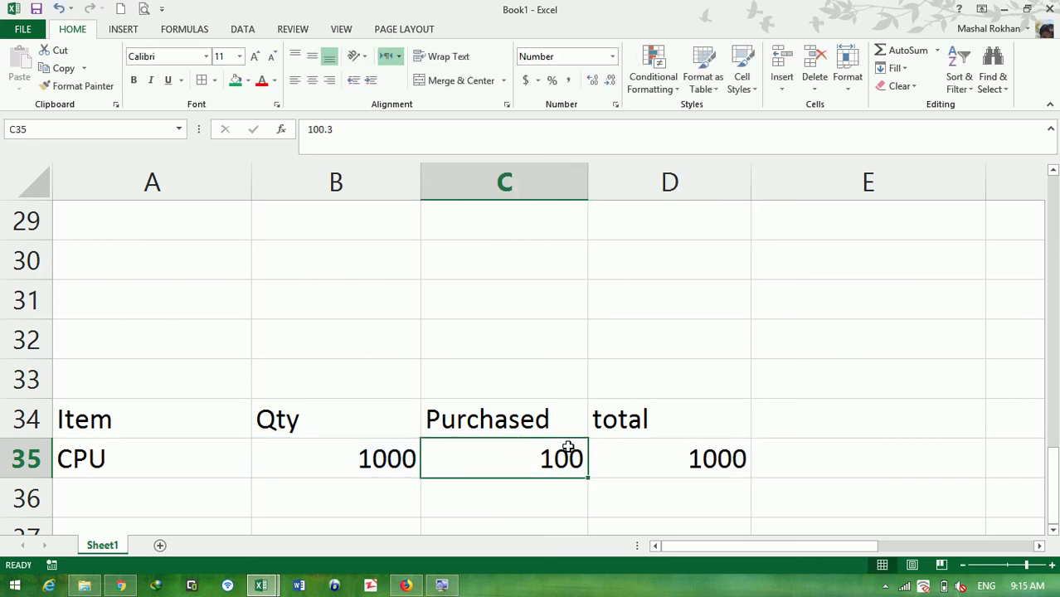
left_click(727, 456)
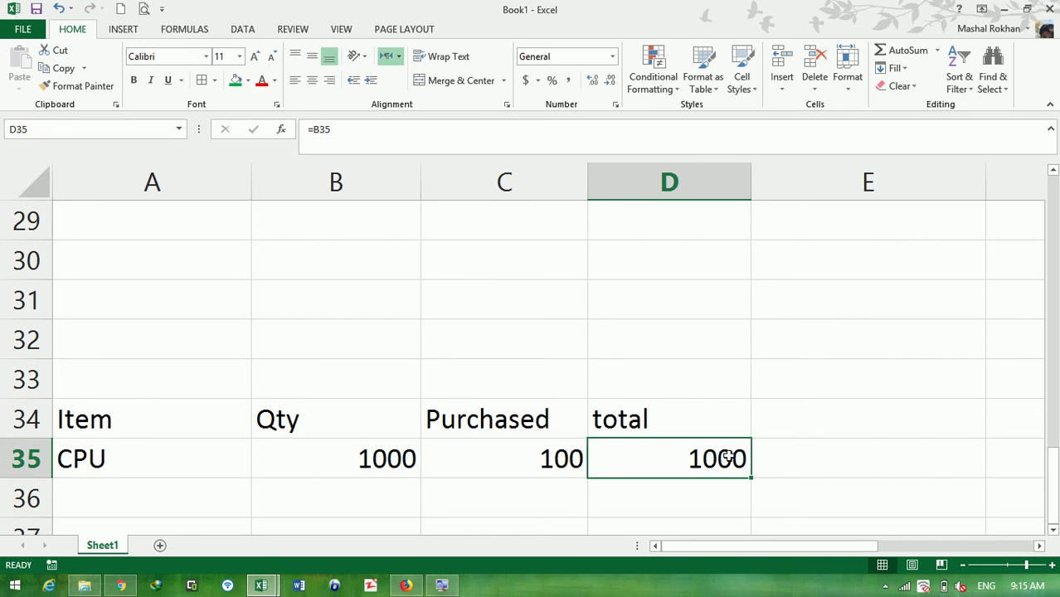
key("Left")
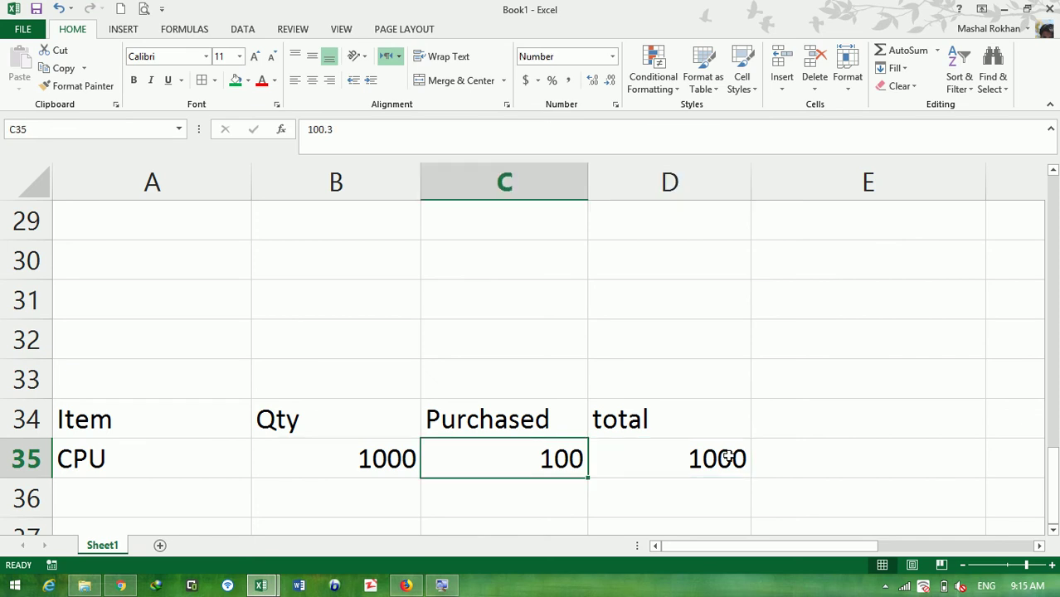
type("100")
key("Return")
- Enter =B35*C35 in D35 so the total shows 100000
left_click(727, 456)
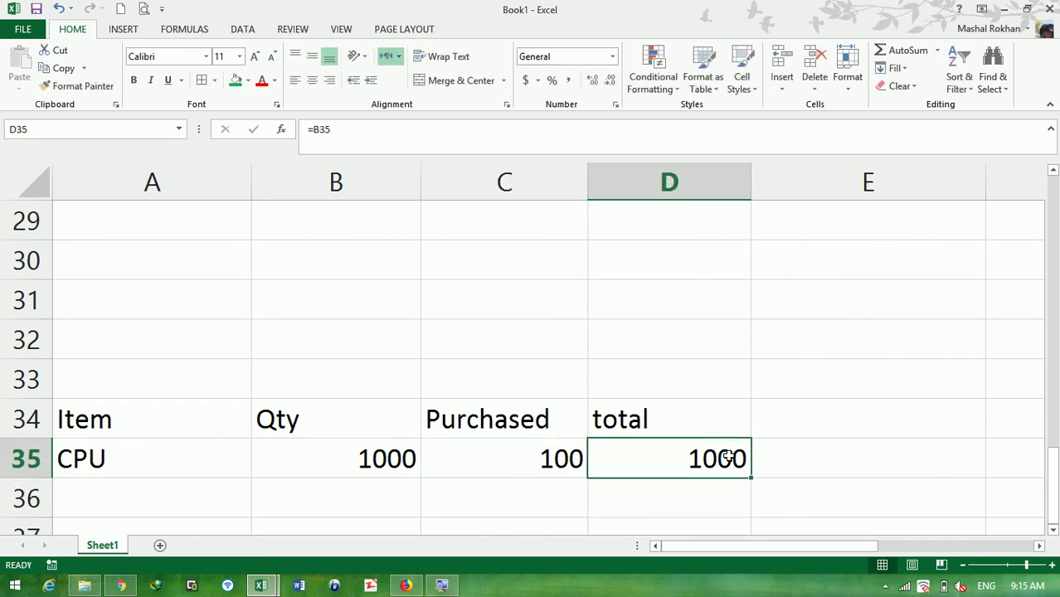
type("=")
key("Left")
key("Left")
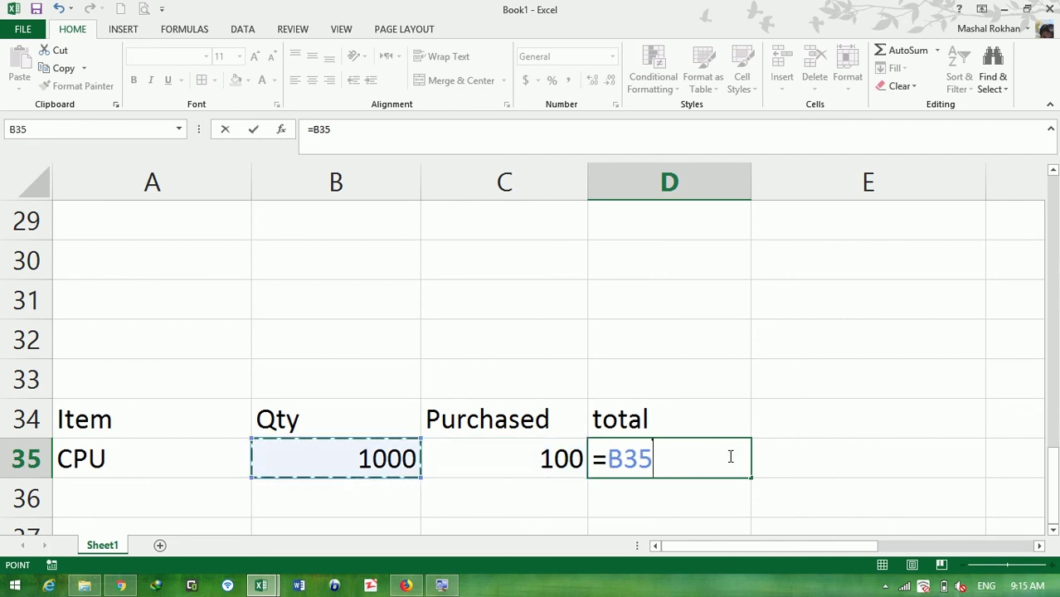
type("*")
key("Left")
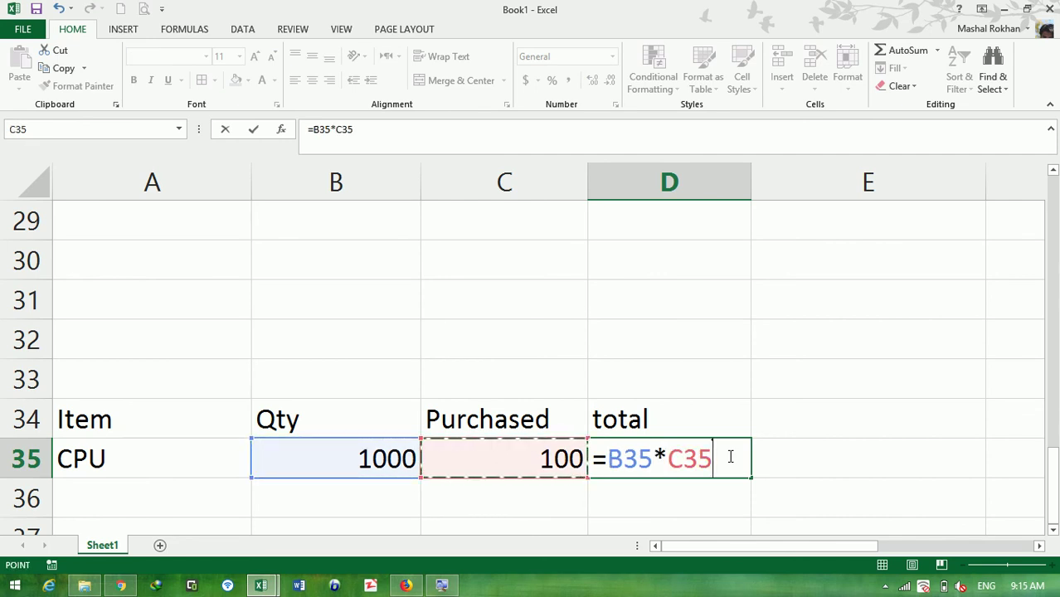
key("Return")
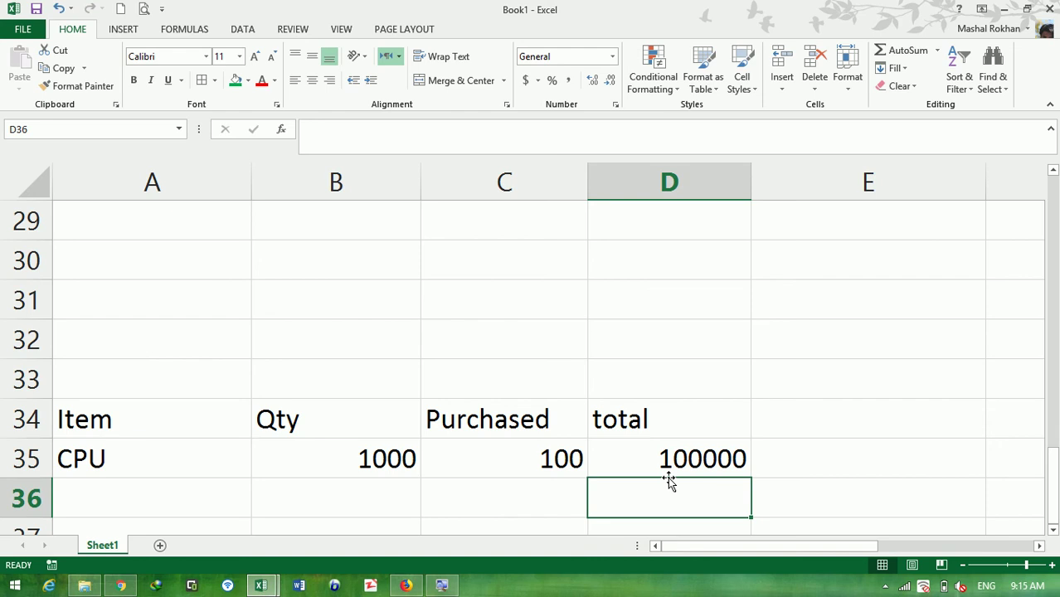
- Apply the Accounting number format to B35:D36
left_click_drag(319, 469, 561, 465)
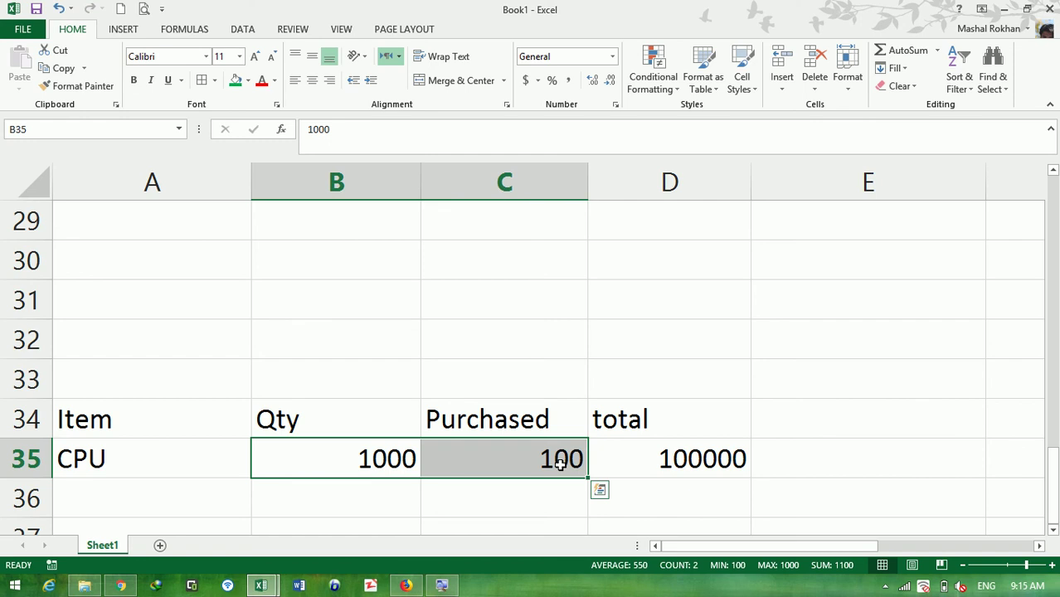
mouse_move(414, 454)
left_mouse_down()
mouse_move(622, 472)
mouse_move(652, 461)
left_mouse_up()
left_click_drag(315, 463, 720, 502)
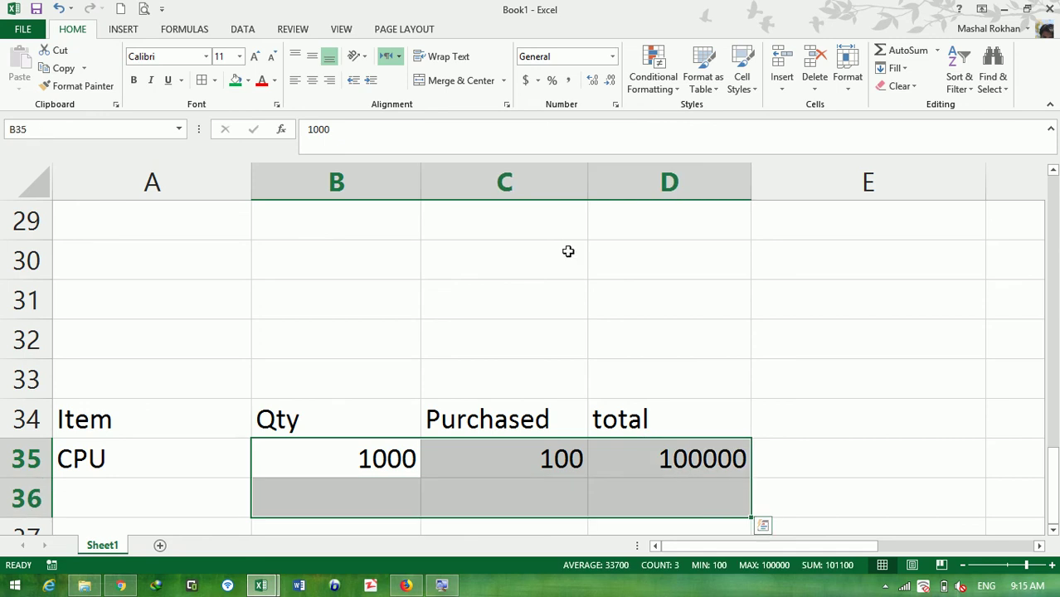
left_click(612, 56)
left_click(608, 184)
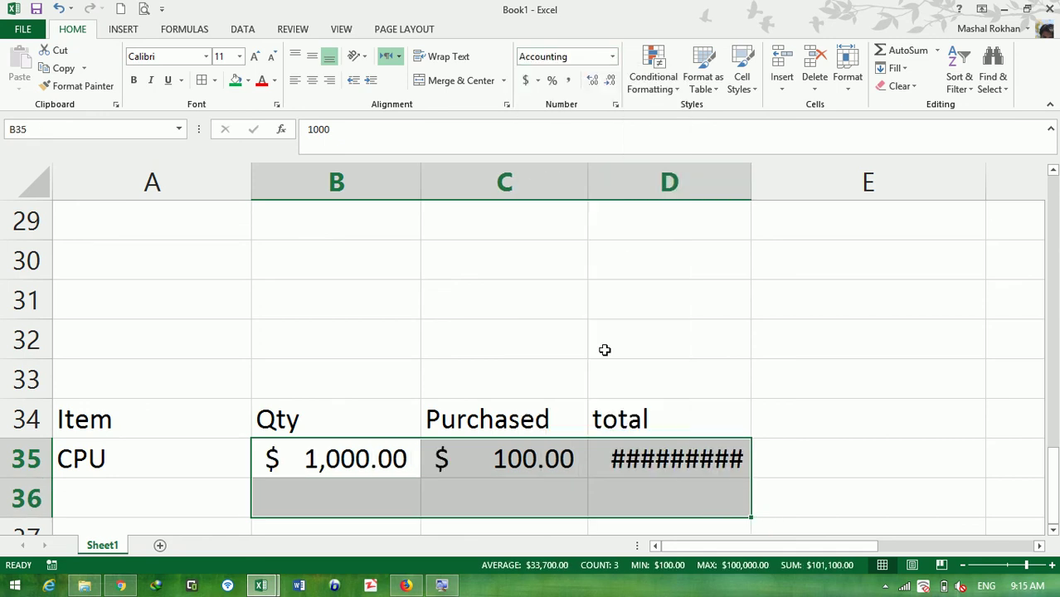
left_click(407, 525)
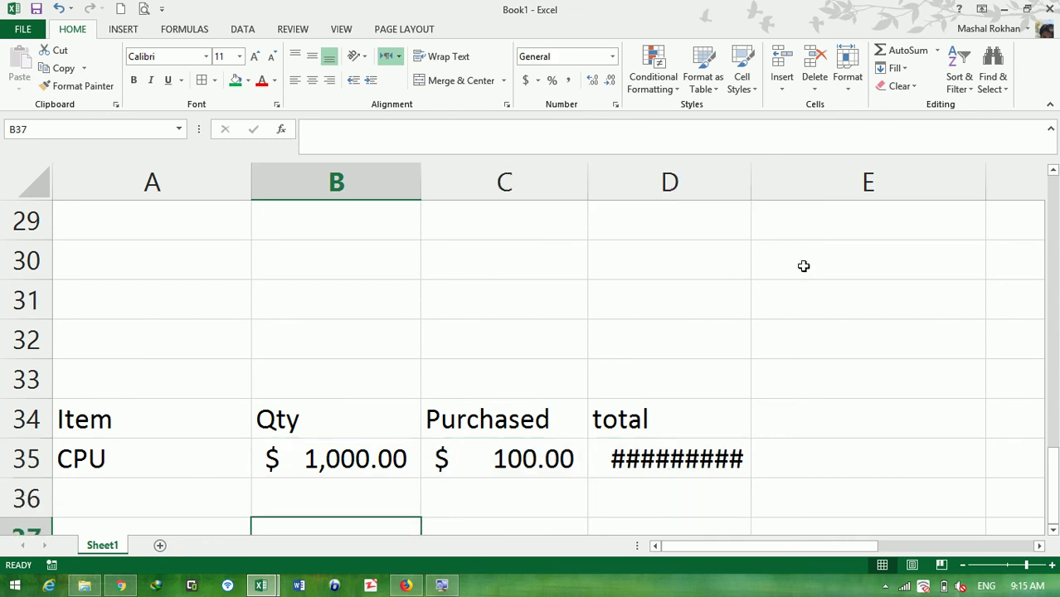
- Undo the Accounting format and add two decimal places instead, giving 1000.00, 100.00 and 100000.00
double_click(752, 183)
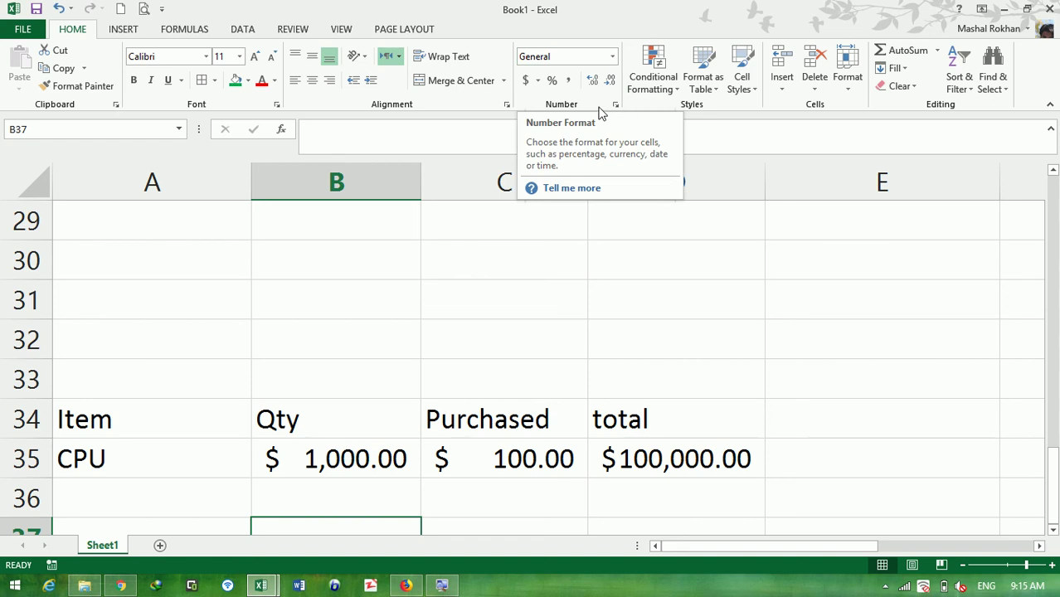
key("ctrl+z")
key("ctrl+z")
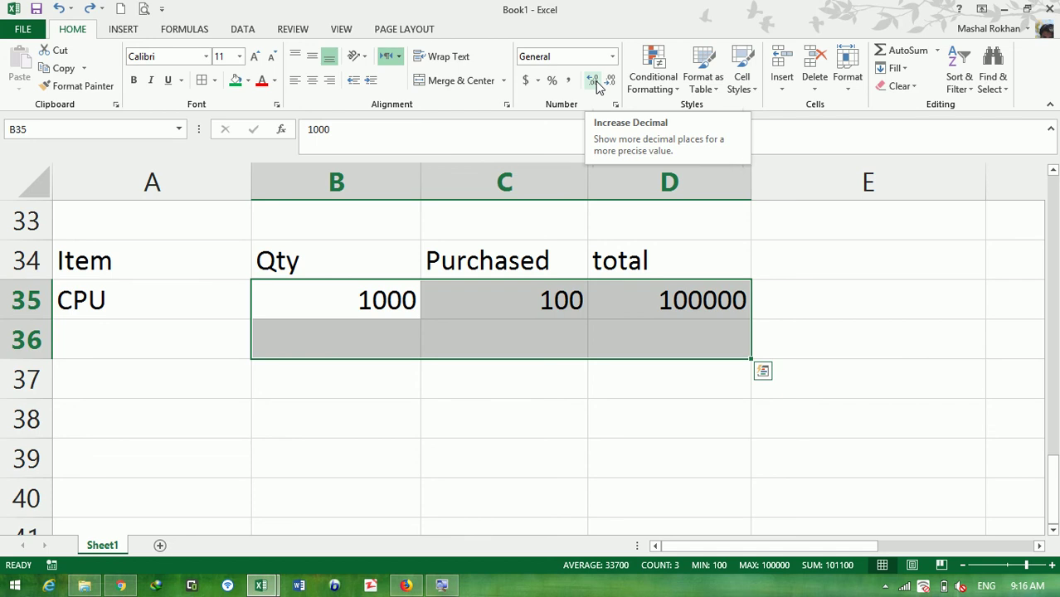
left_click(597, 83)
left_click(597, 83)
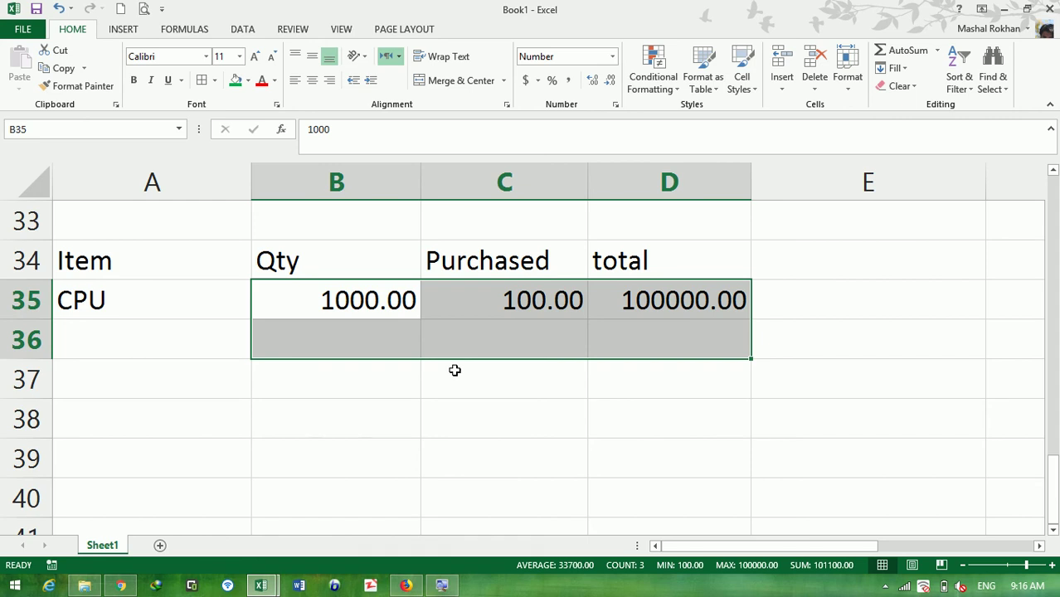
- Change C35 from 100 to 100.70 so D35 recalculates to 100700.00
left_click(432, 290)
double_click(531, 303)
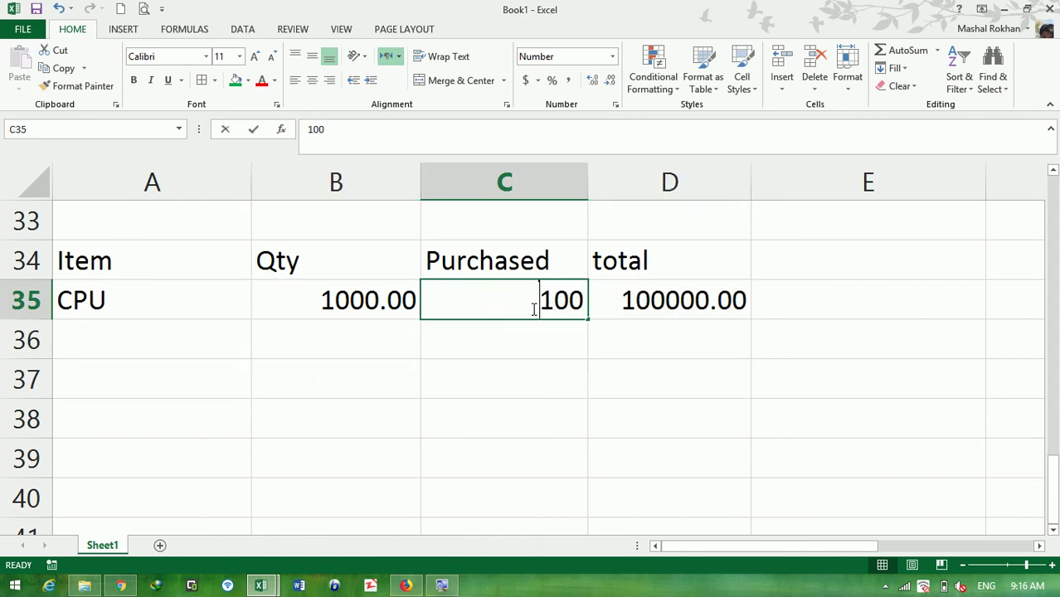
left_click(541, 300)
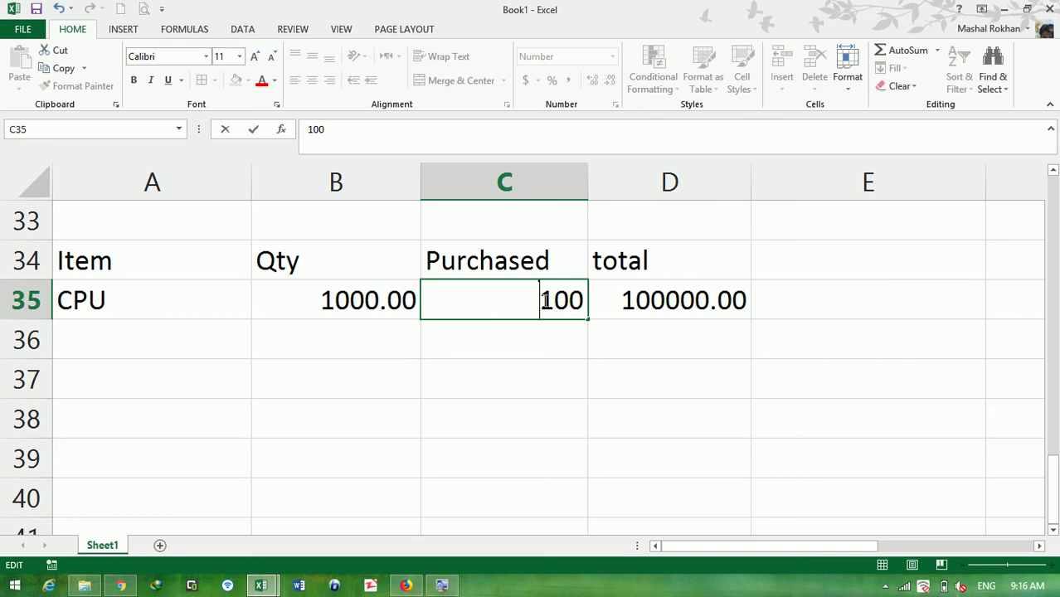
key("Delete")
key("Delete")
key("Delete")
type("100")
type(".6")
key("BackSpace")
type("70")
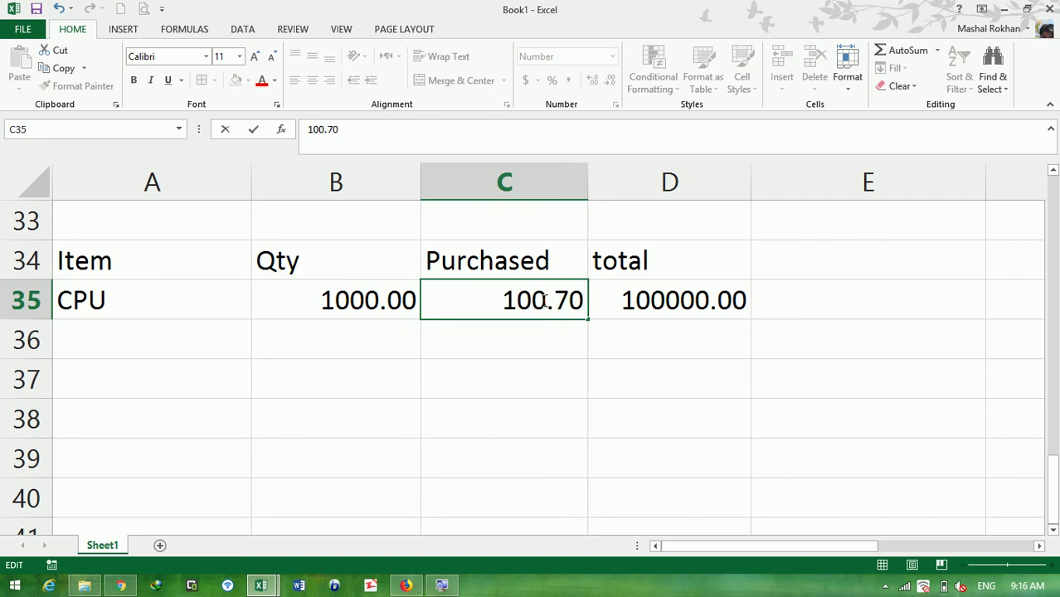
key("Return")
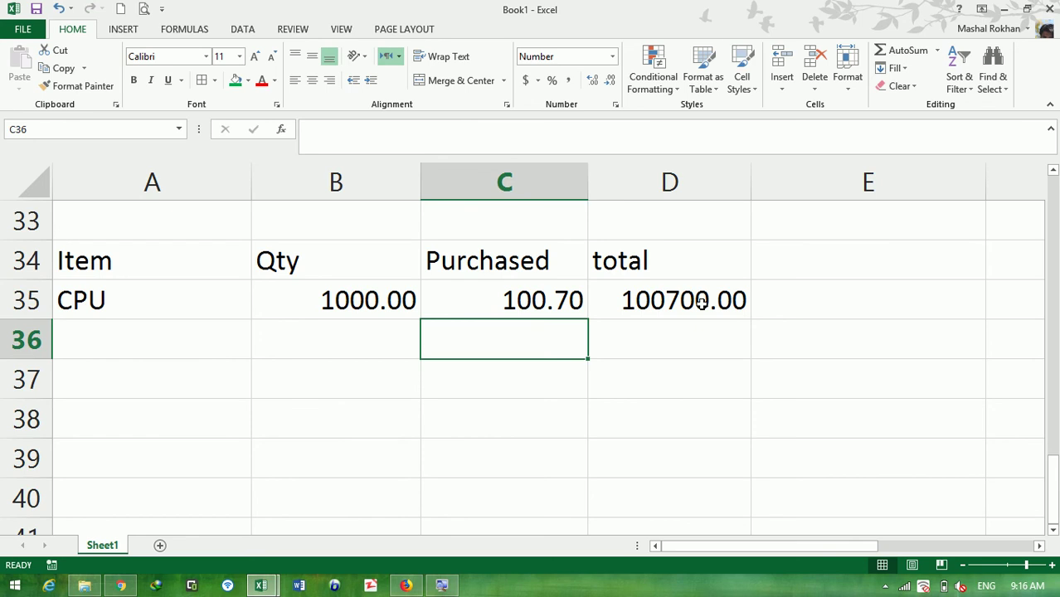
key("Down")
key("Down")
key("Down")
key("Down")
key("Down")
key("Down")
key("Down")
- Label C43 'Short Date' and E43 'Long Date'
type("Short Date")
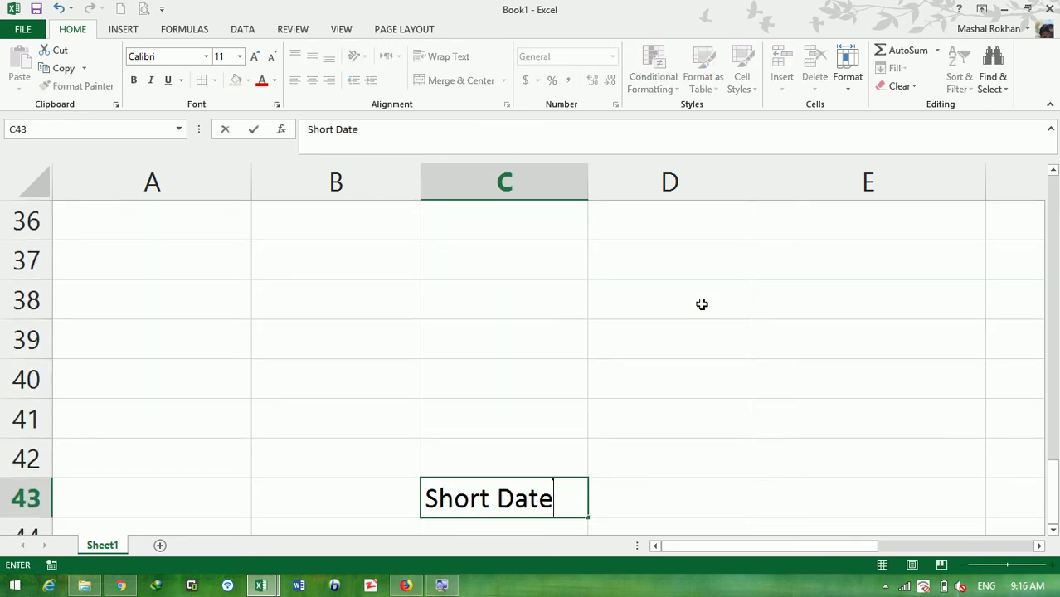
key("Return")
key("Right")
key("Up")
key("Right")
key("Right")
key("Left")
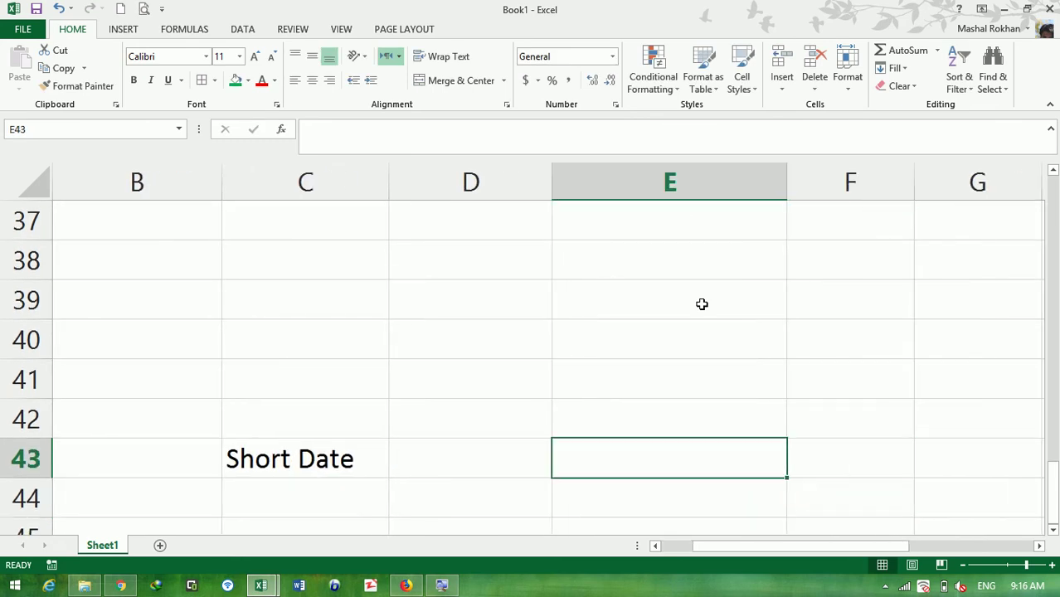
type("Long")
key("BackSpace")
type("ng")
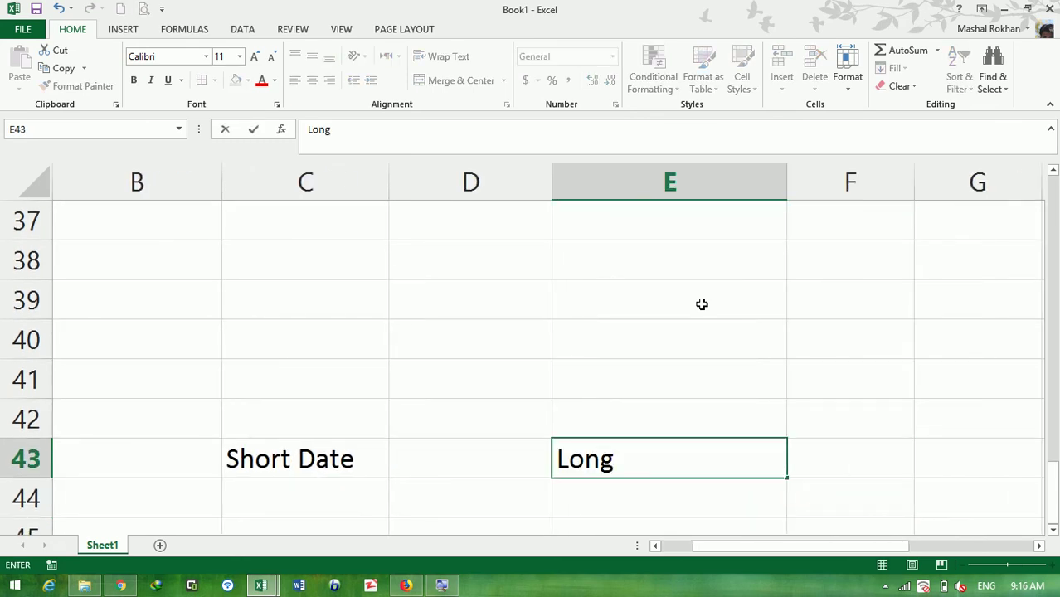
type(" Date")
key("Return")
- Enter 12/9/2018 in C44 with the notes 'Current Date' and 'CTRL+;' in B44:B45
key("Left")
key("Left")
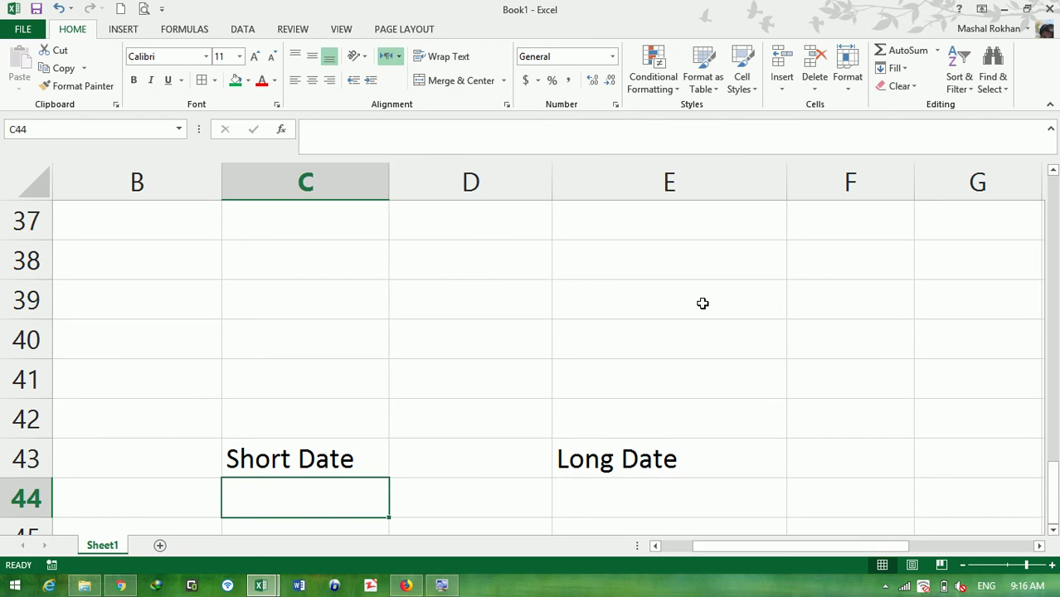
type("12/9/2018")
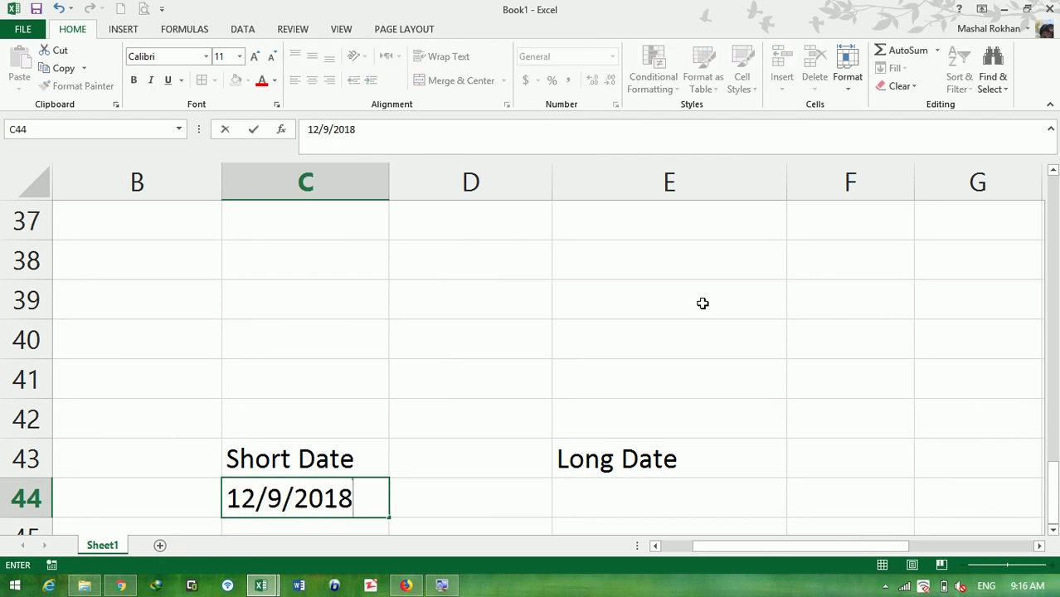
key("Left")
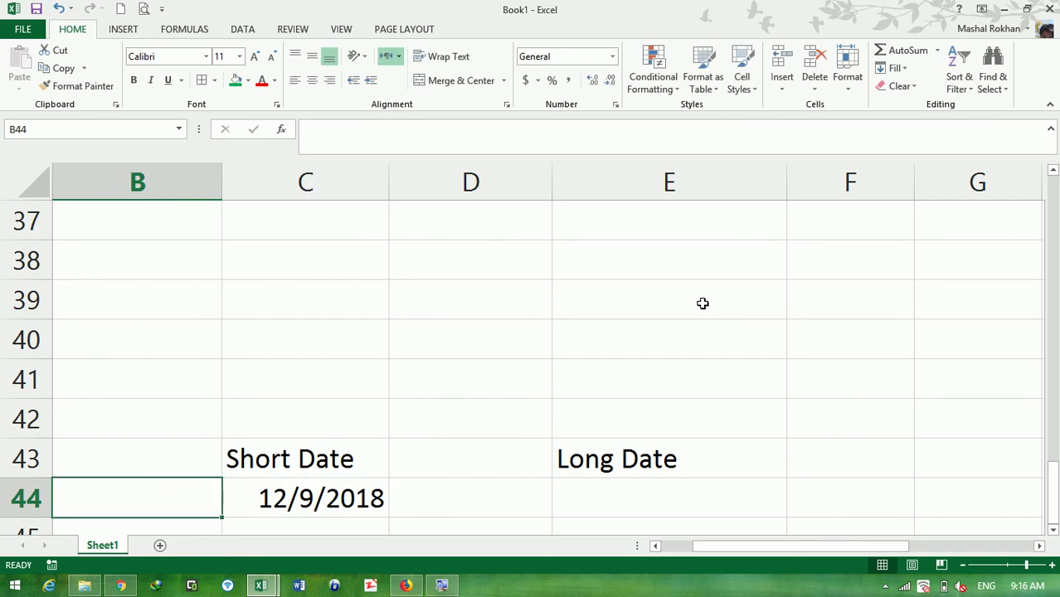
type("Current Date")
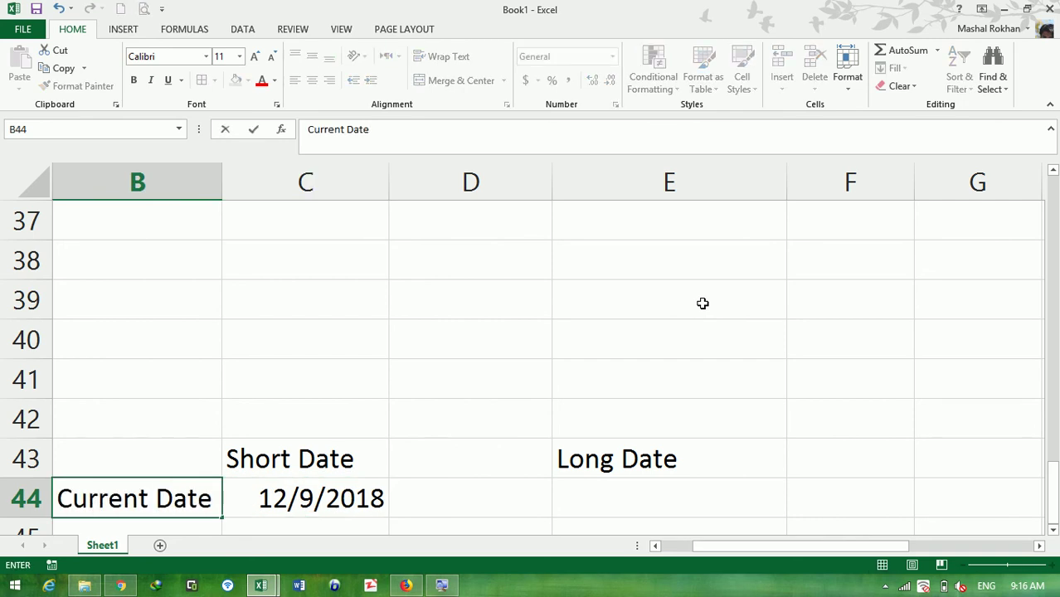
key("Return")
type("CTRL")
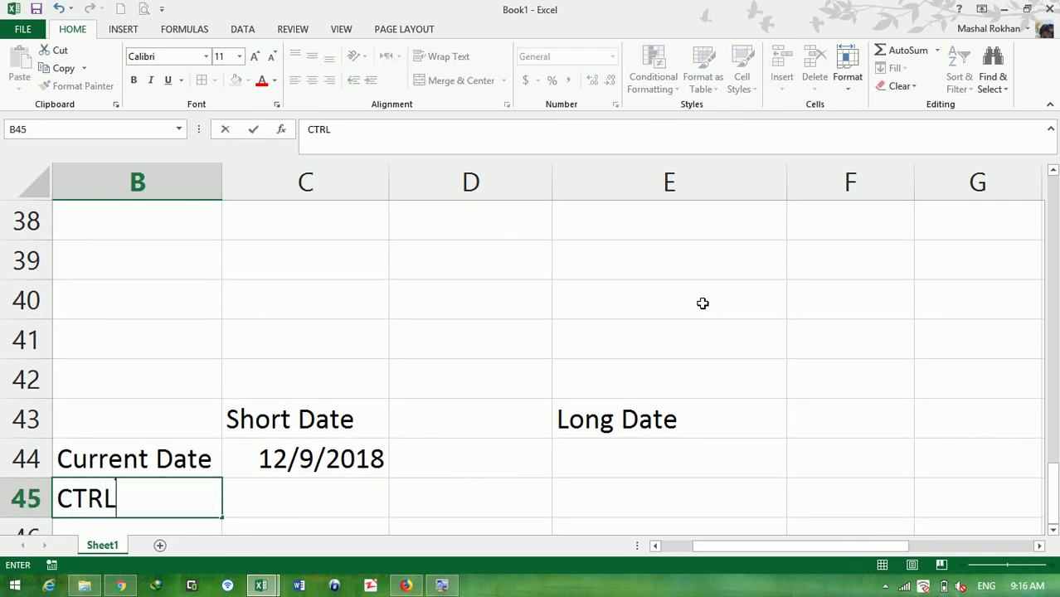
type("+")
type(";")
key("Right")
- Fill the Current Date note cells B44:B45 yellow
key("Up")
key("Left")
key("shift+Down")
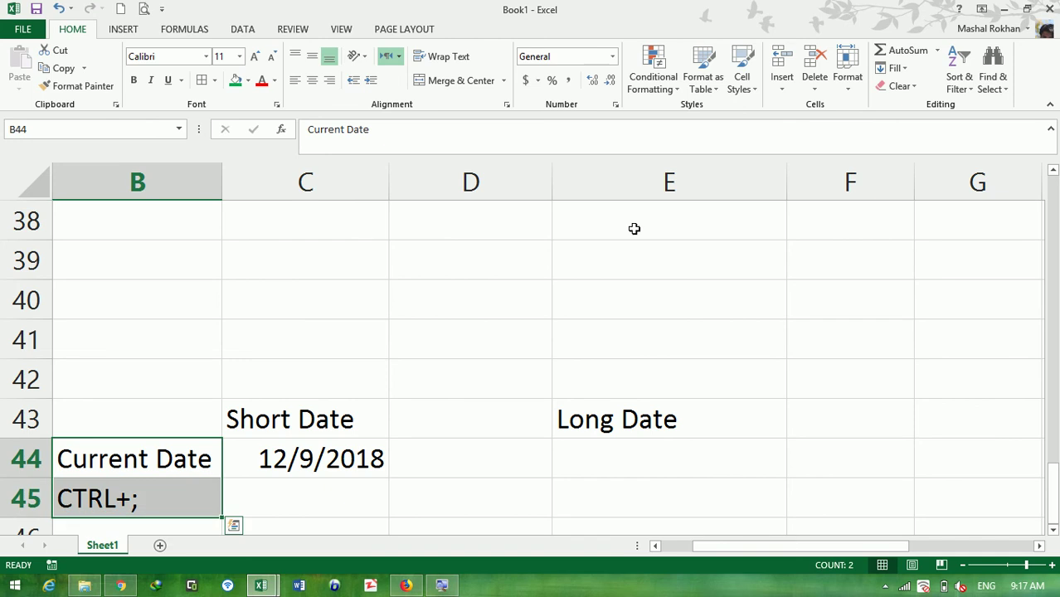
left_click(247, 81)
left_click(273, 203)
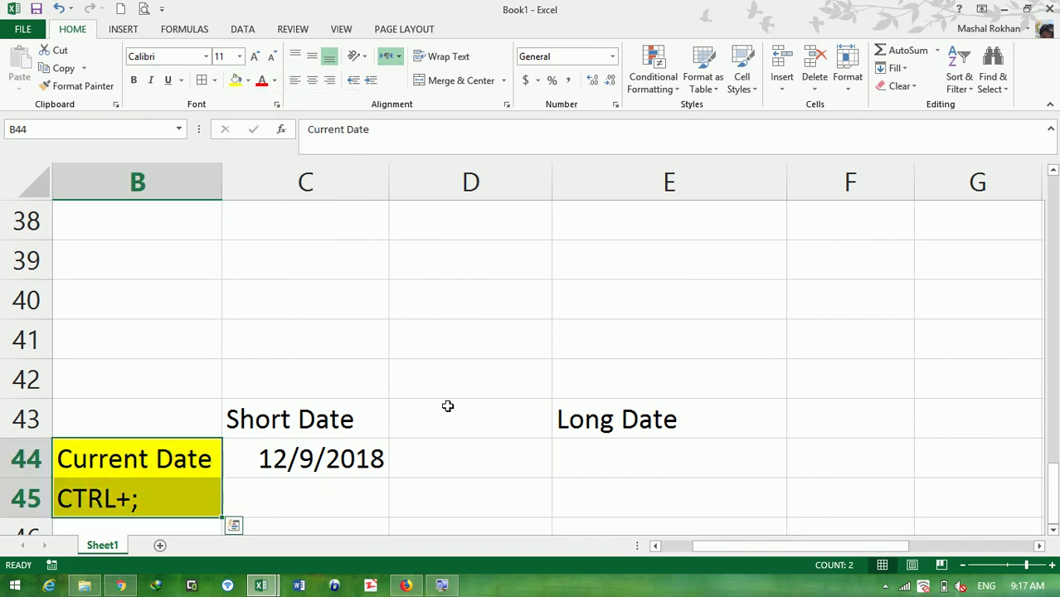
- Fill the date series from C44 down to C50, ending at 12/15/2018
left_click(367, 507)
key("Up")
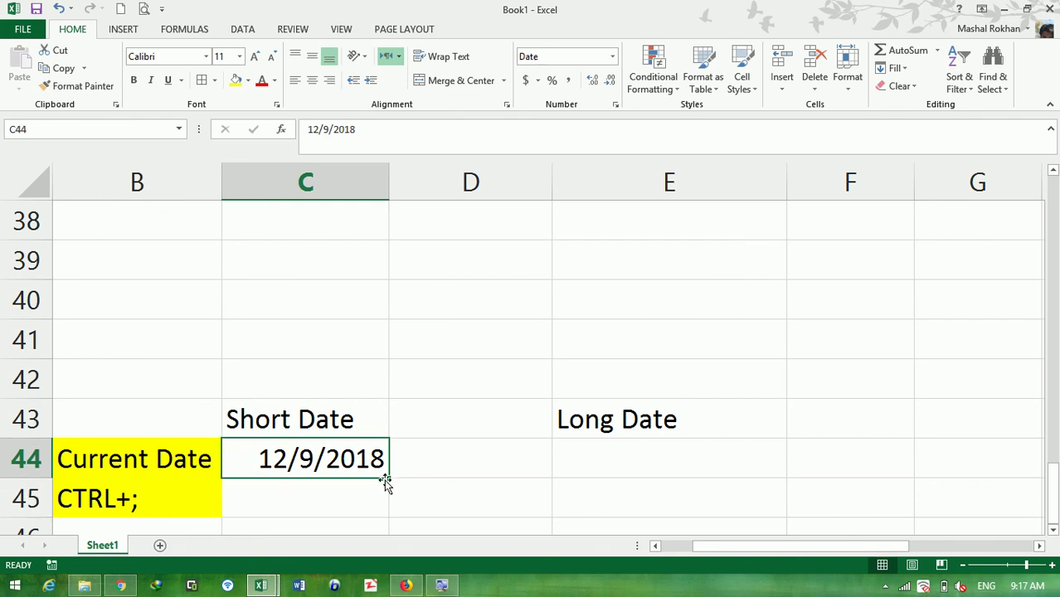
left_click_drag(386, 479, 399, 553)
left_click_drag(393, 514, 392, 515)
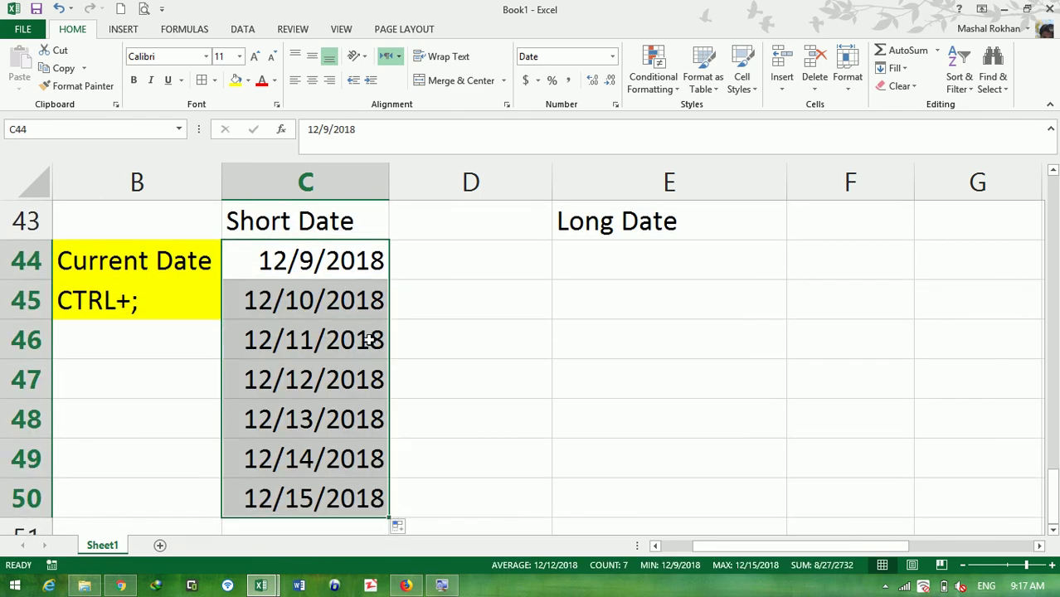
left_click(412, 275)
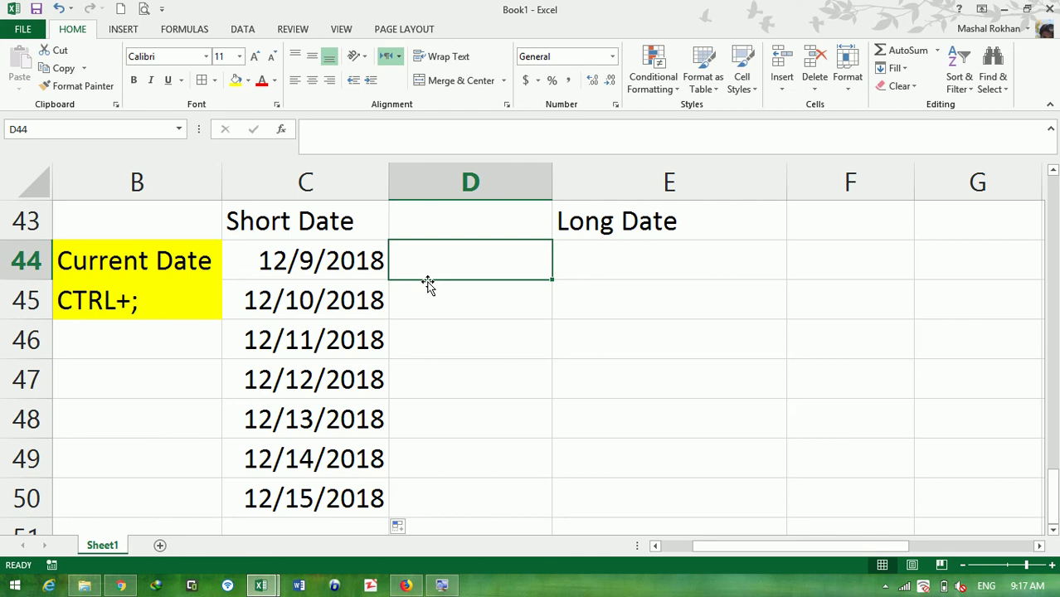
- Insert today's date in E44 with Ctrl+;, format it as Long Date, and autofit column E
left_click(577, 261)
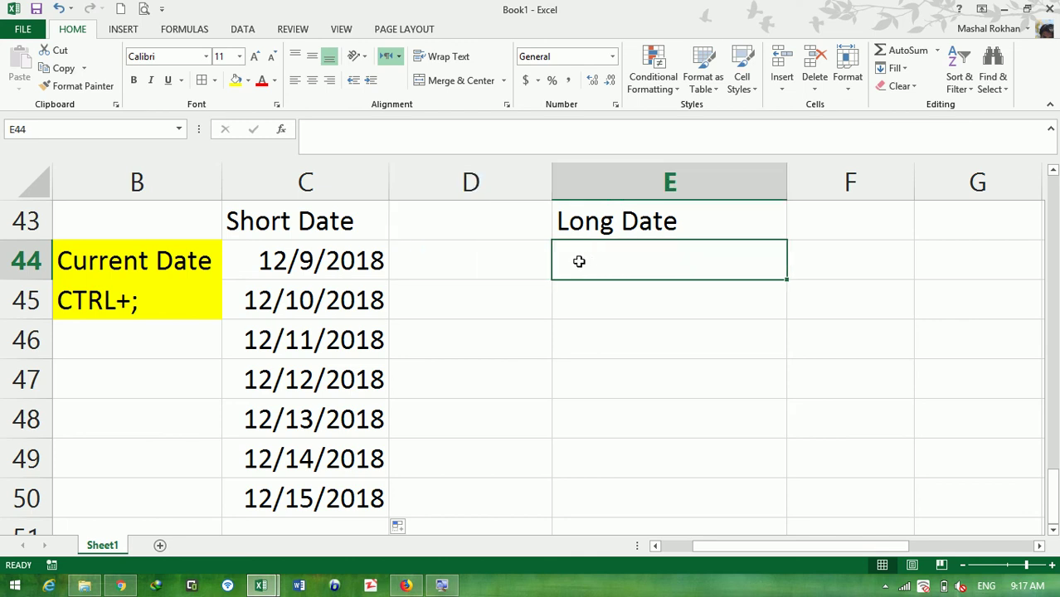
key("ctrl+semicolon")
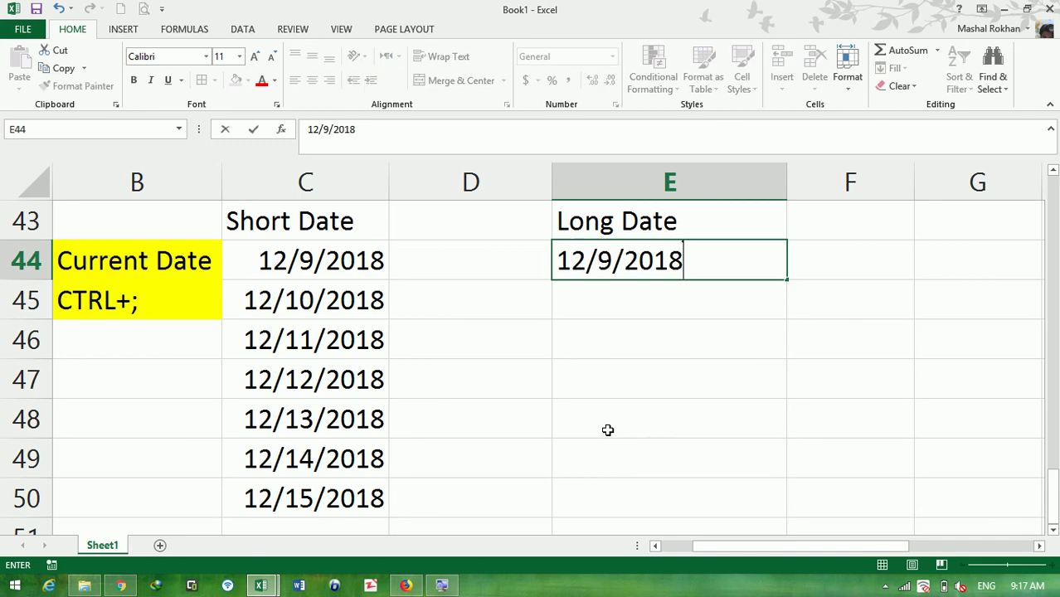
key("Return")
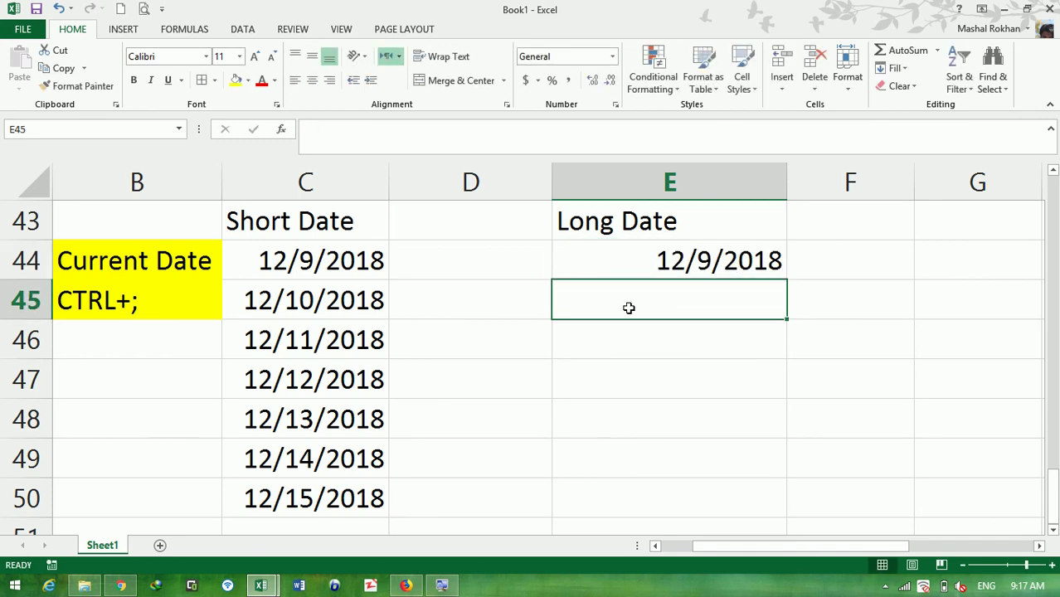
left_click(617, 270)
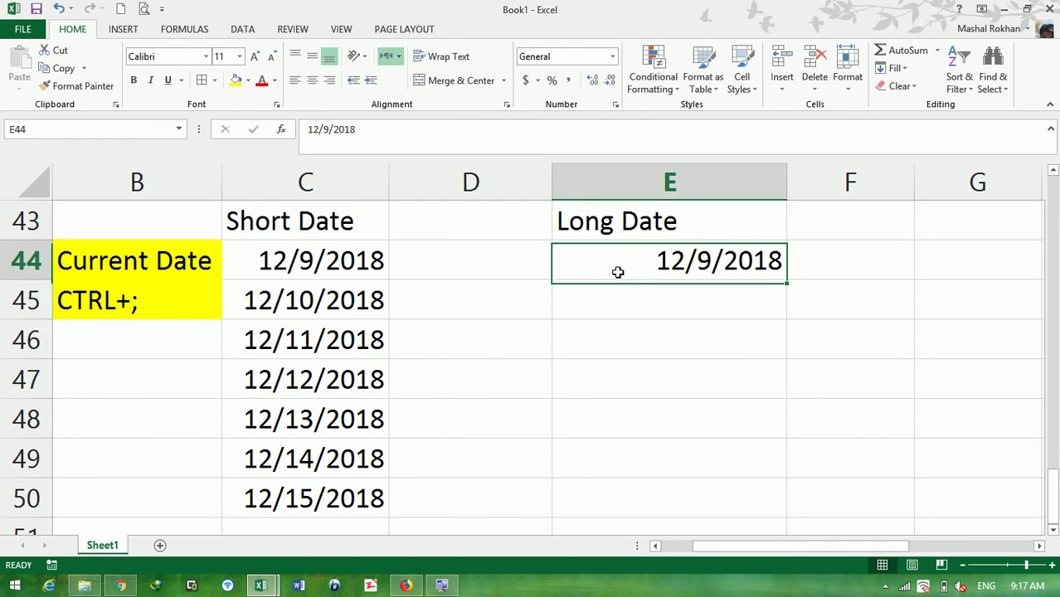
left_click(612, 57)
left_click(624, 252)
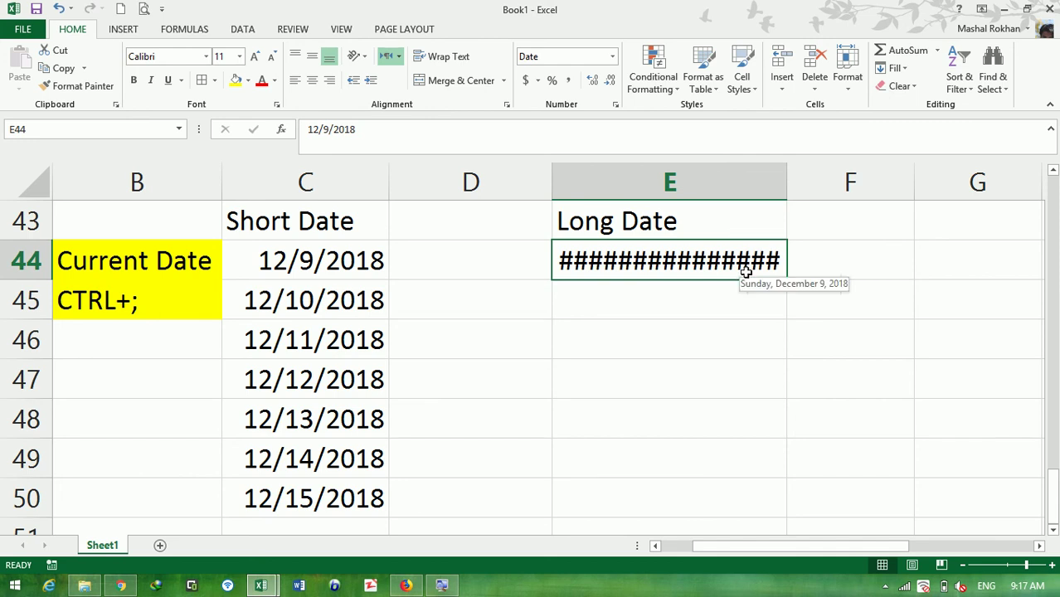
double_click(785, 180)
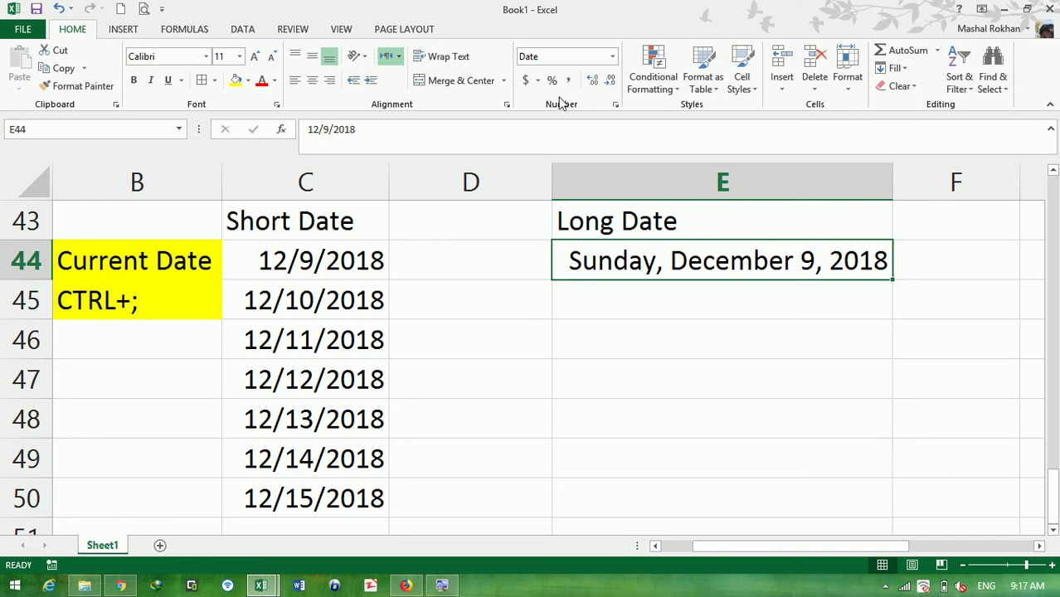
- Switch E44 to Short Date, then back to Long Date, from the Number Format list
left_click(612, 56)
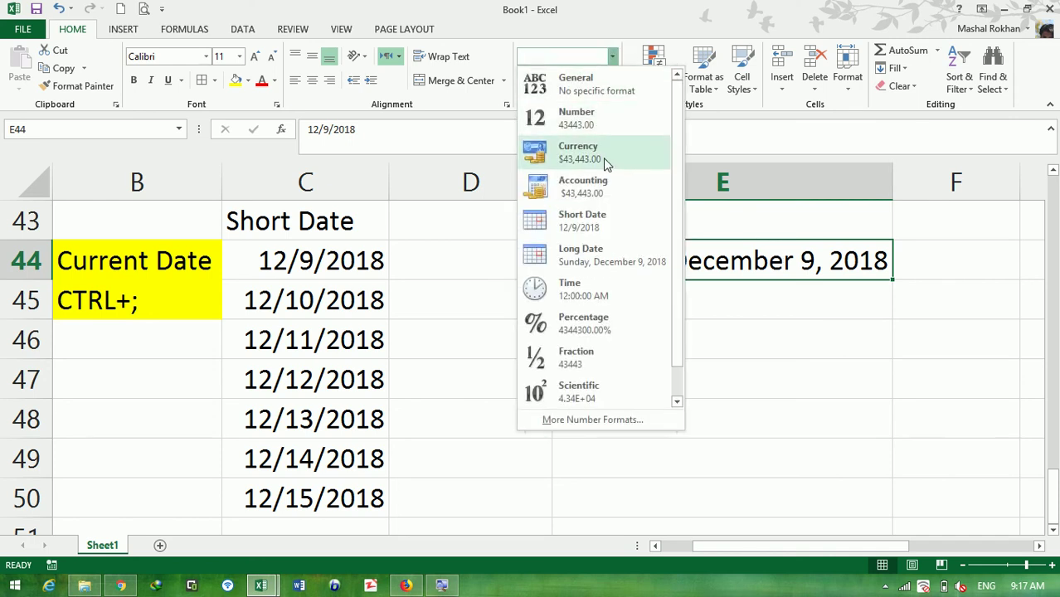
left_click(622, 224)
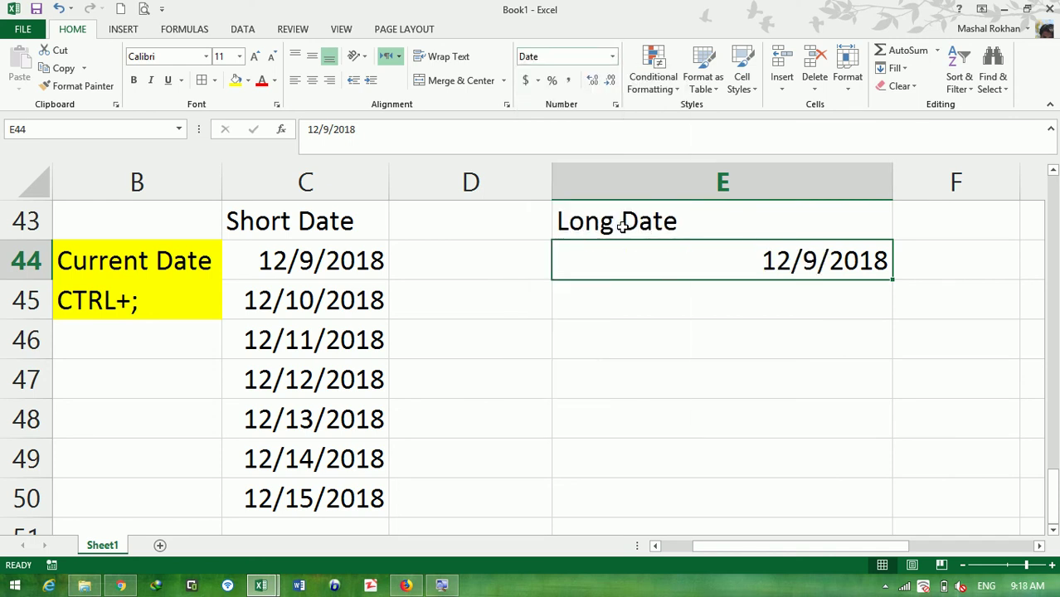
left_click(613, 56)
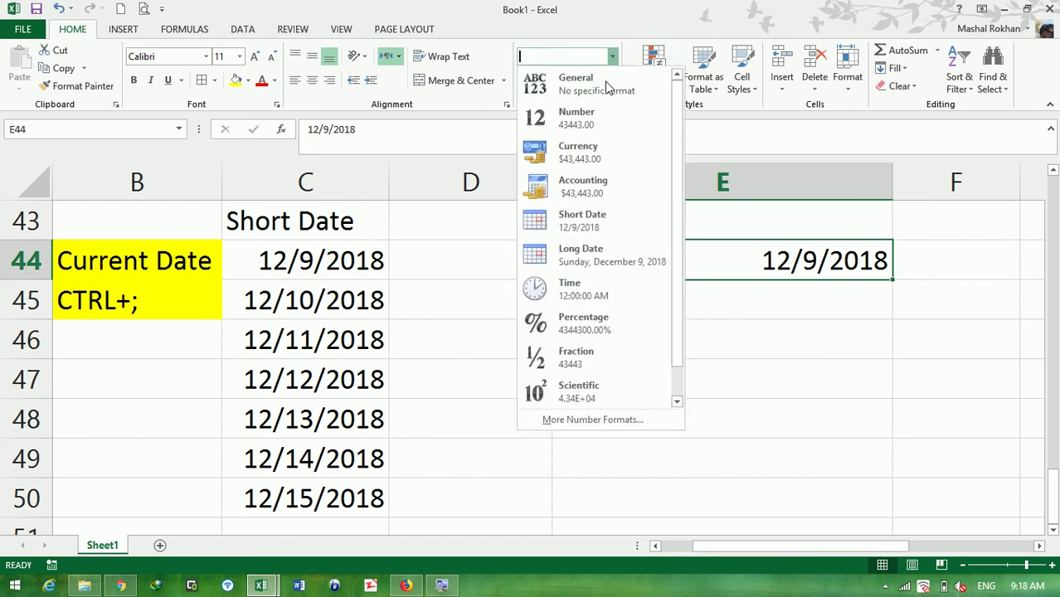
left_click(625, 259)
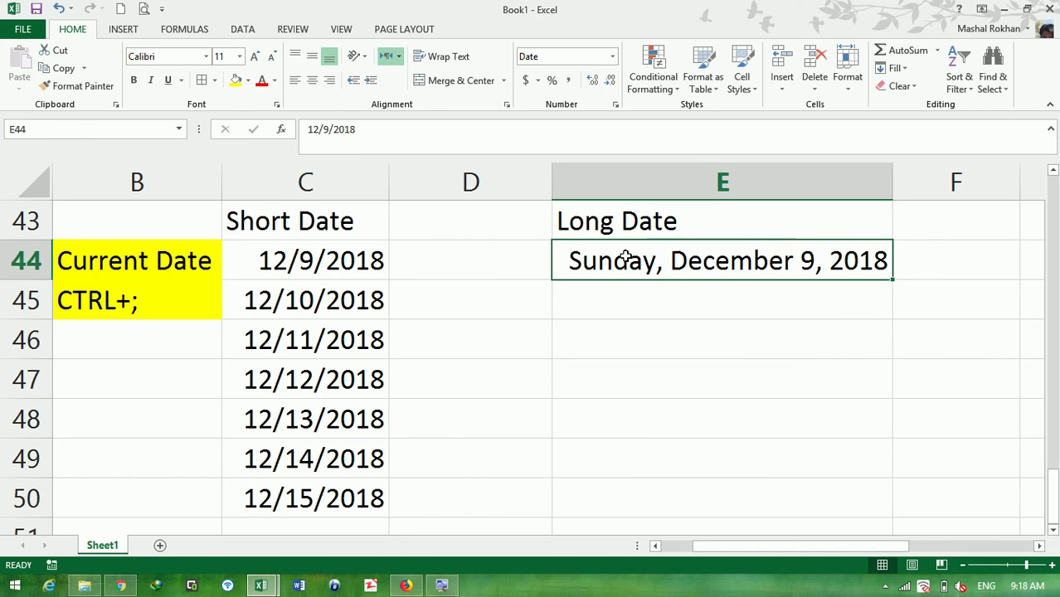
- In Format Cells, set E44's date type to 14-Mar-12 so it reads 9-Dec-18
left_click(615, 105)
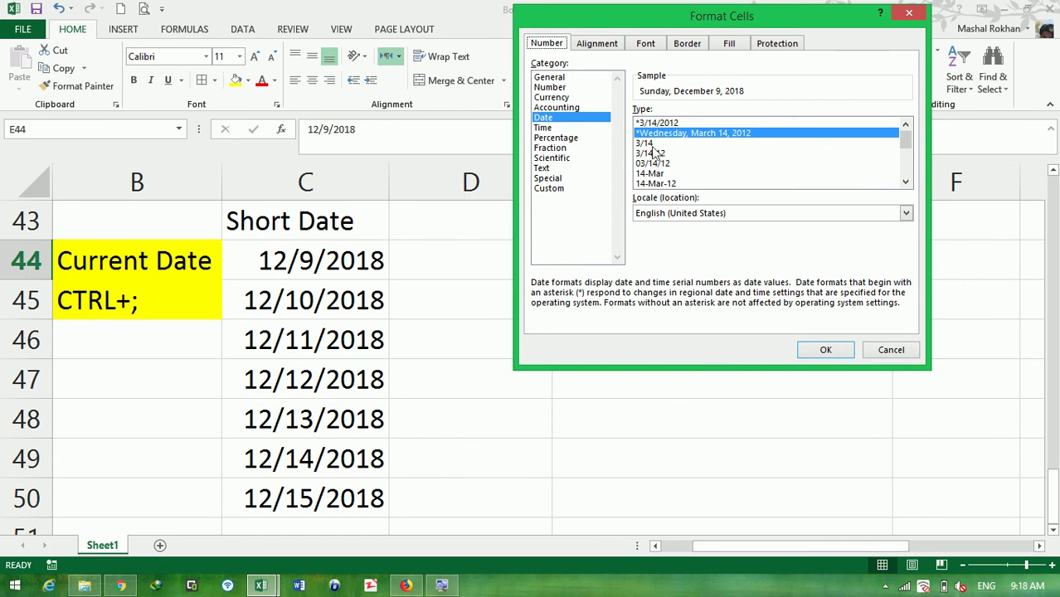
left_click(651, 143)
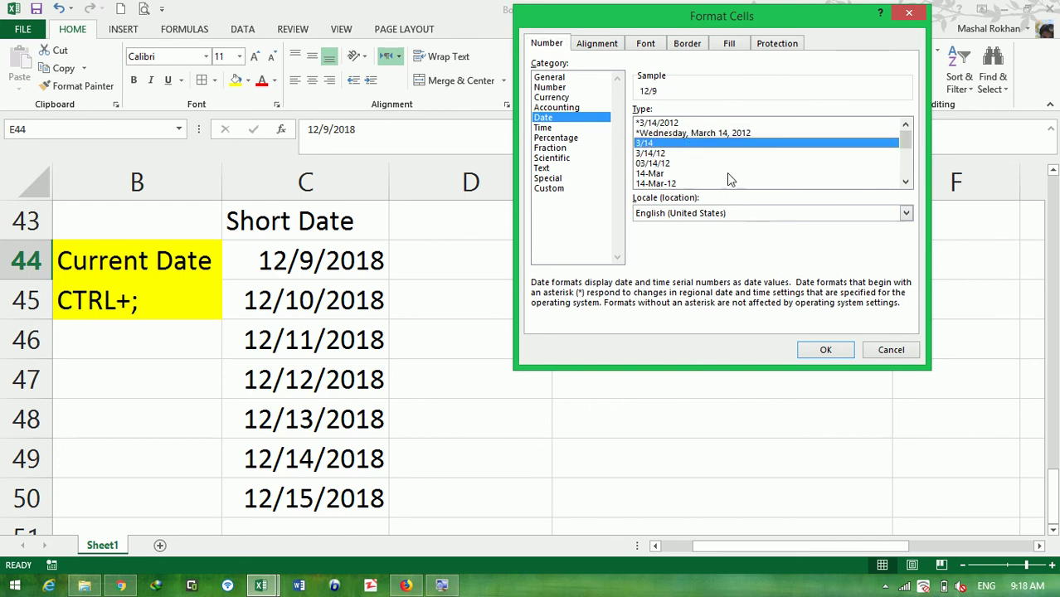
left_click(824, 349)
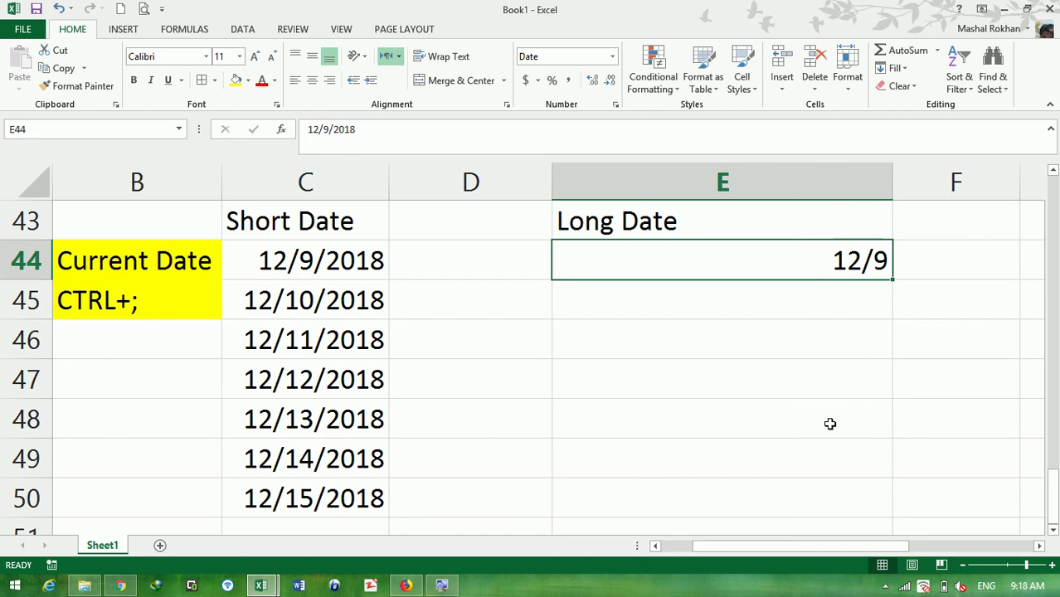
left_click(615, 104)
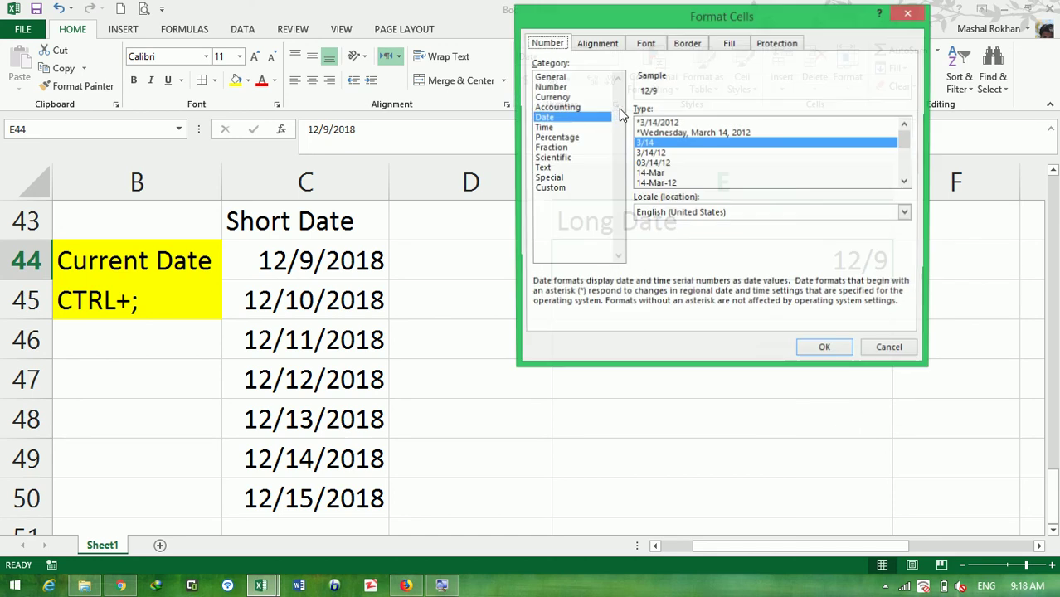
left_click(686, 183)
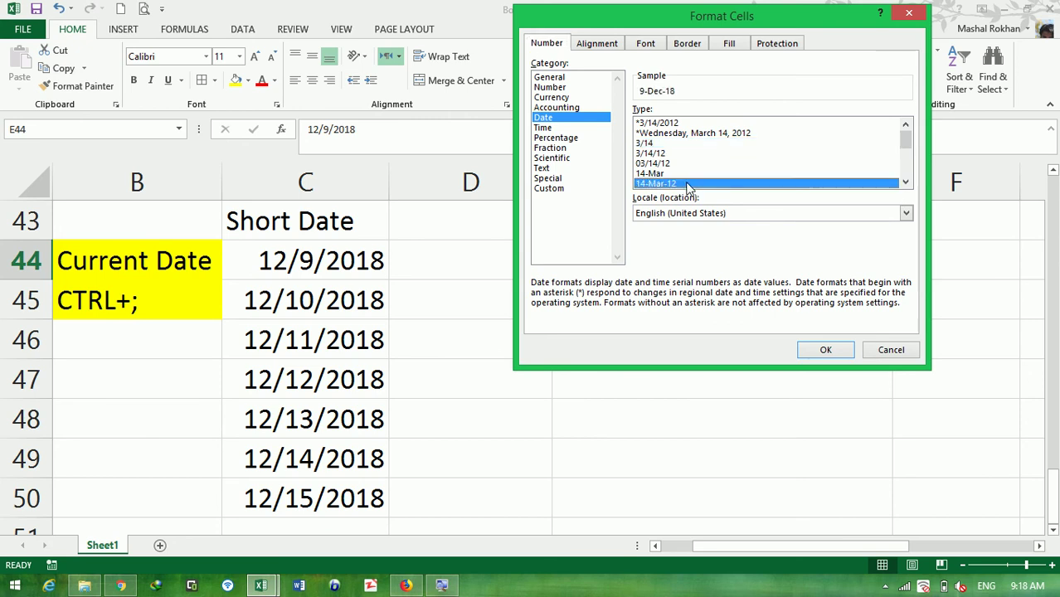
left_click(821, 348)
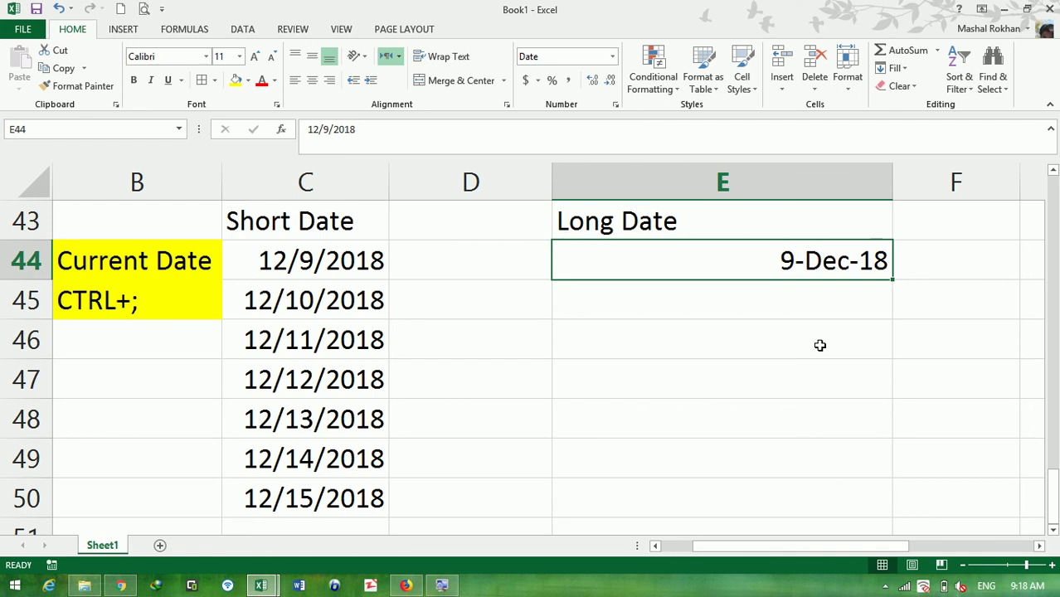
left_click(614, 56)
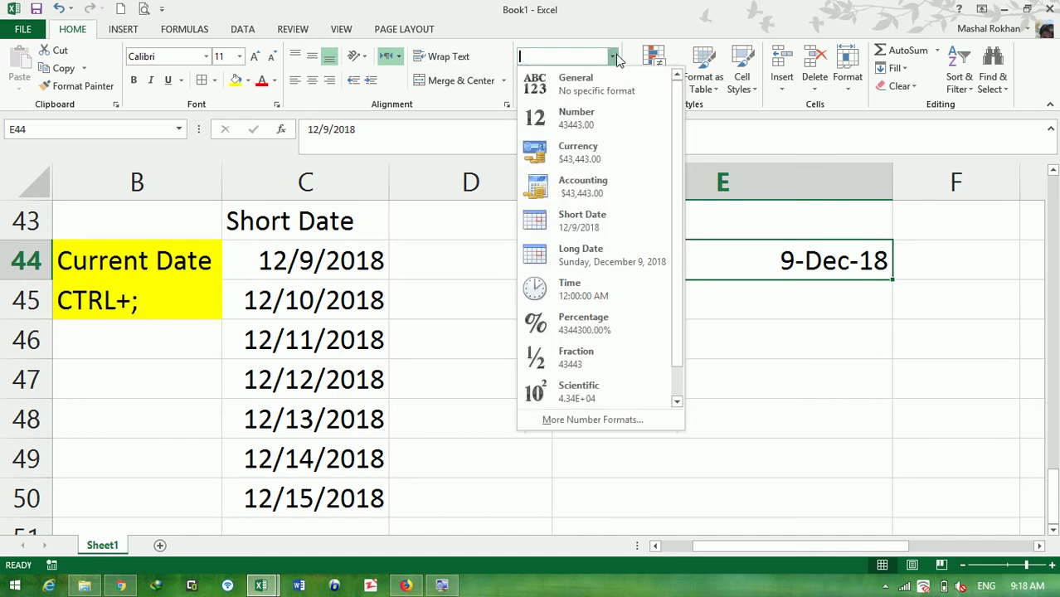
left_click(817, 348)
- Type the 'Time' heading in G43 with the 'CTRL+SHIFT+' shortcut note below it
key("Down")
key("Down")
key("Right")
key("Right")
key("Up")
key("Up")
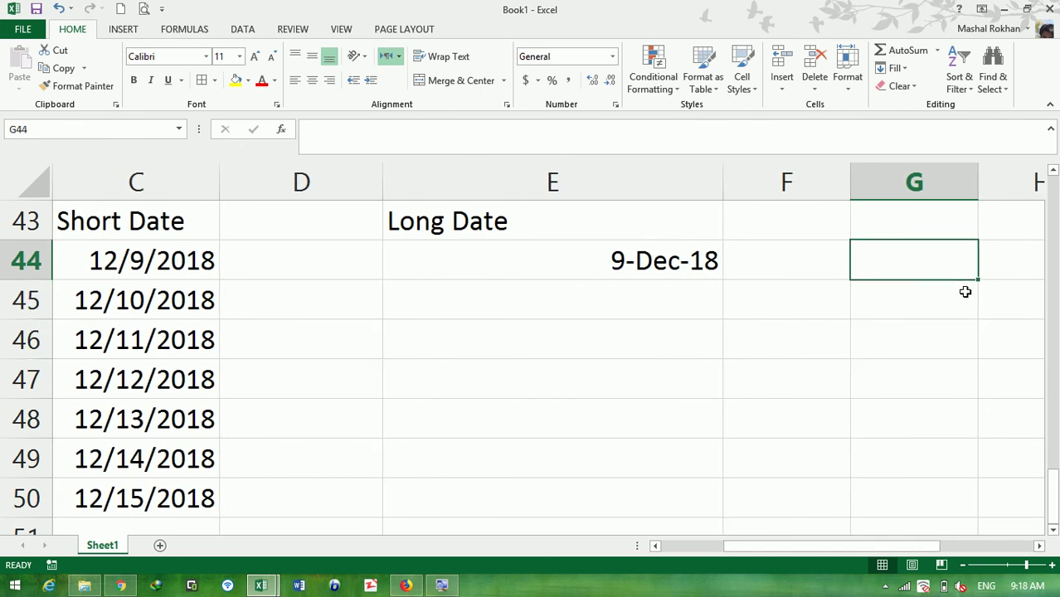
key("Up")
key("Right")
key("Left")
type("TIme")
key("Return")
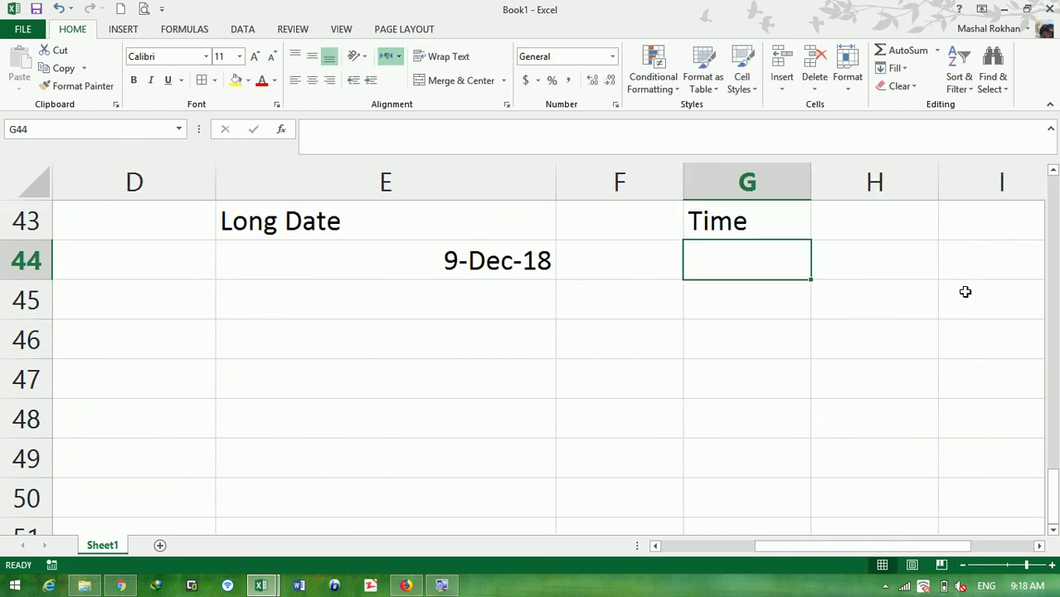
type("CTRL+")
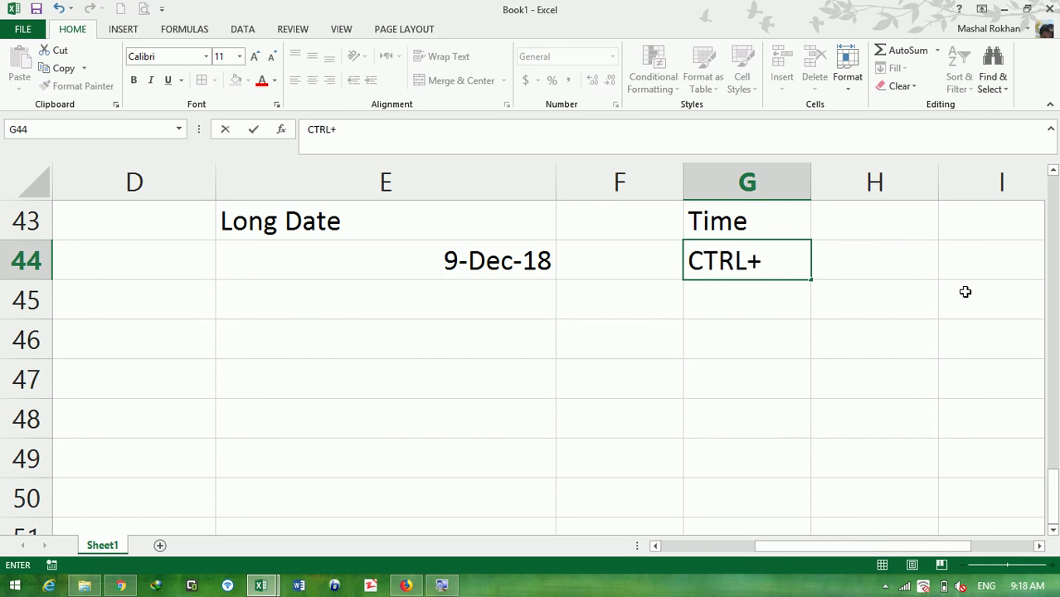
type("SHIFT+;")
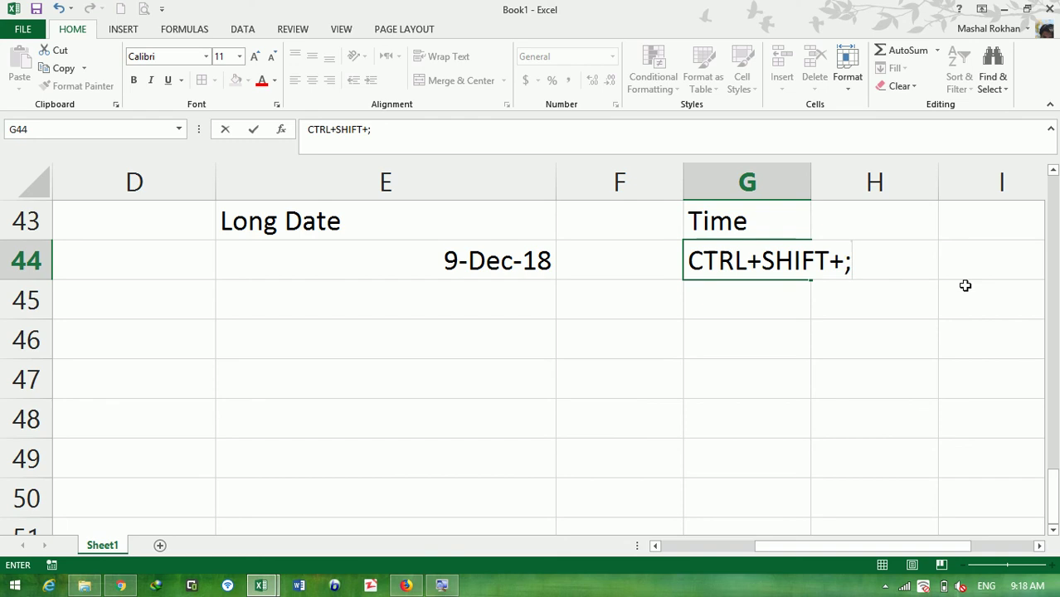
key("Return")
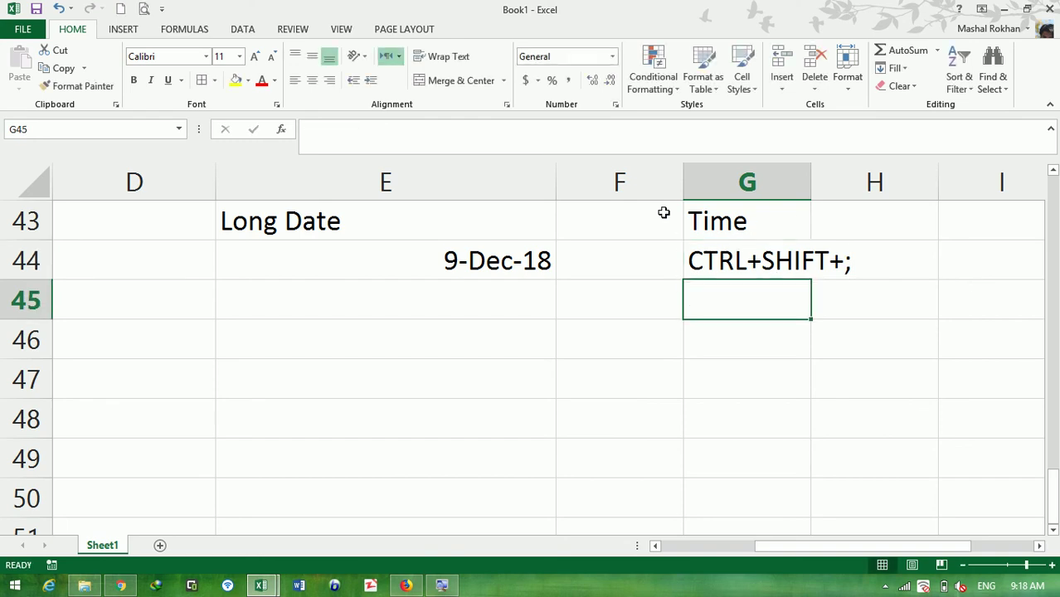
- Add a 'Current' heading in F43 and insert the current time, 9:19 AM, into G46
left_click(643, 214)
type("Current")
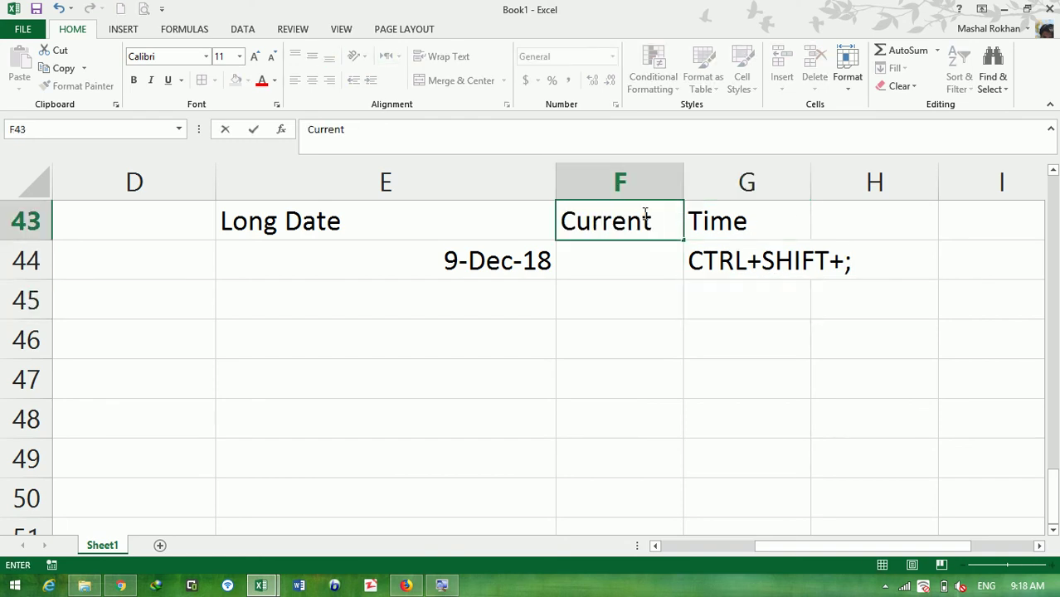
key("Return")
key("Return")
key("Return")
key("Right")
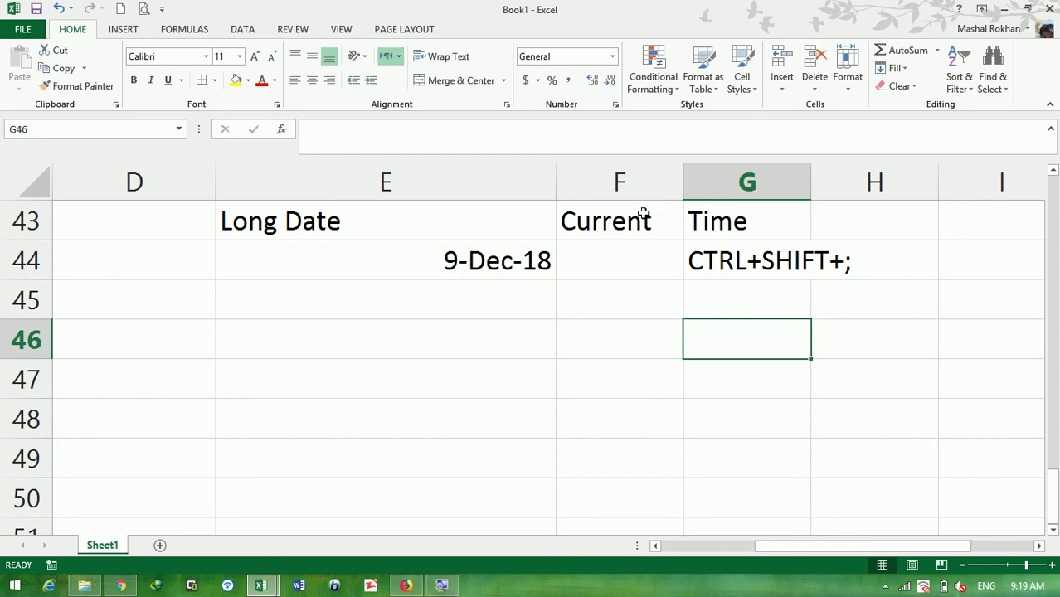
key("ctrl+shift+semicolon")
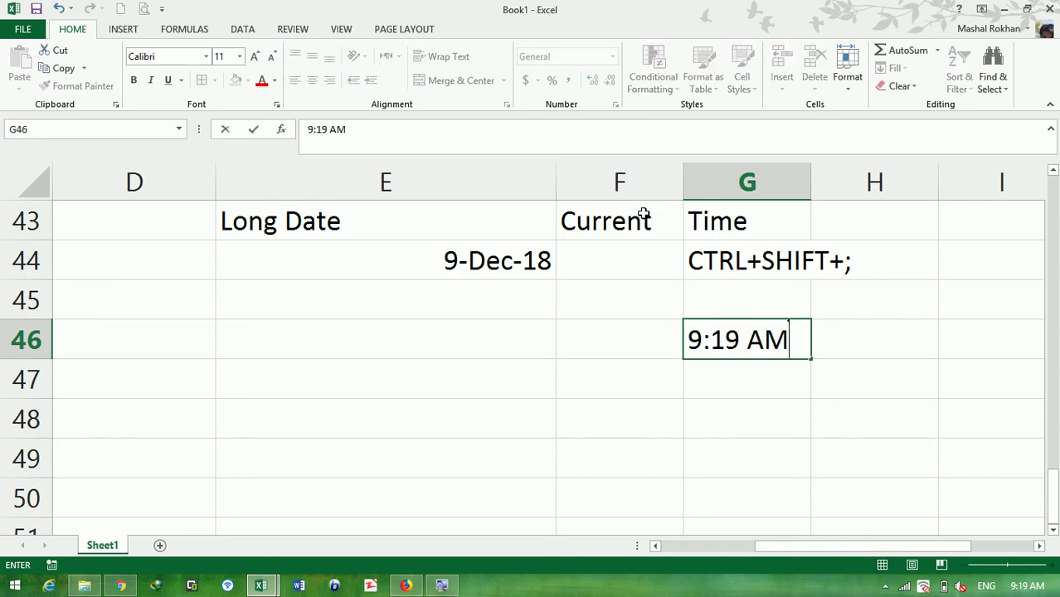
left_click(791, 385)
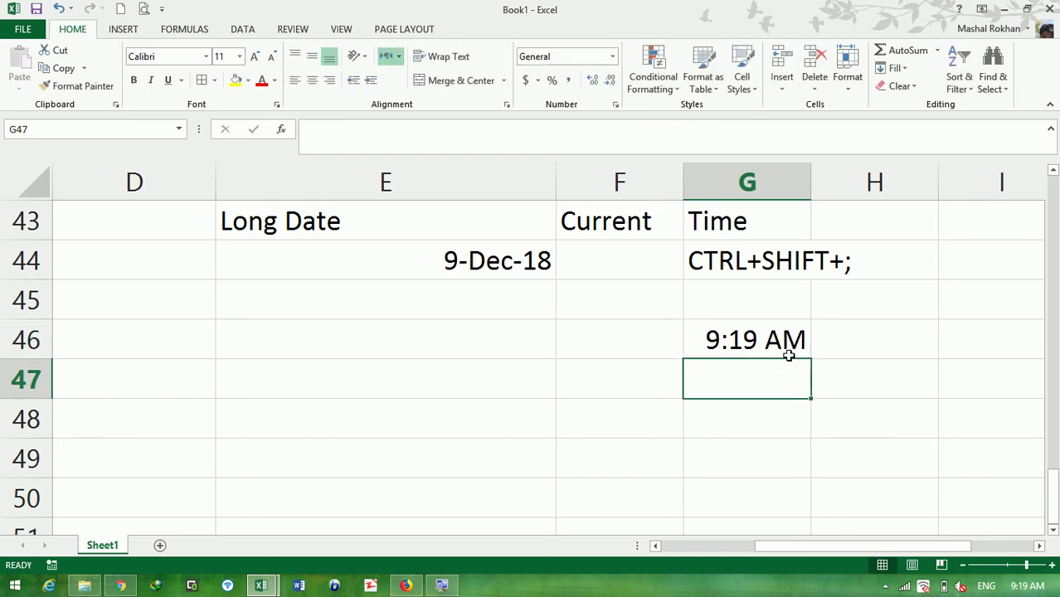
left_click(788, 355)
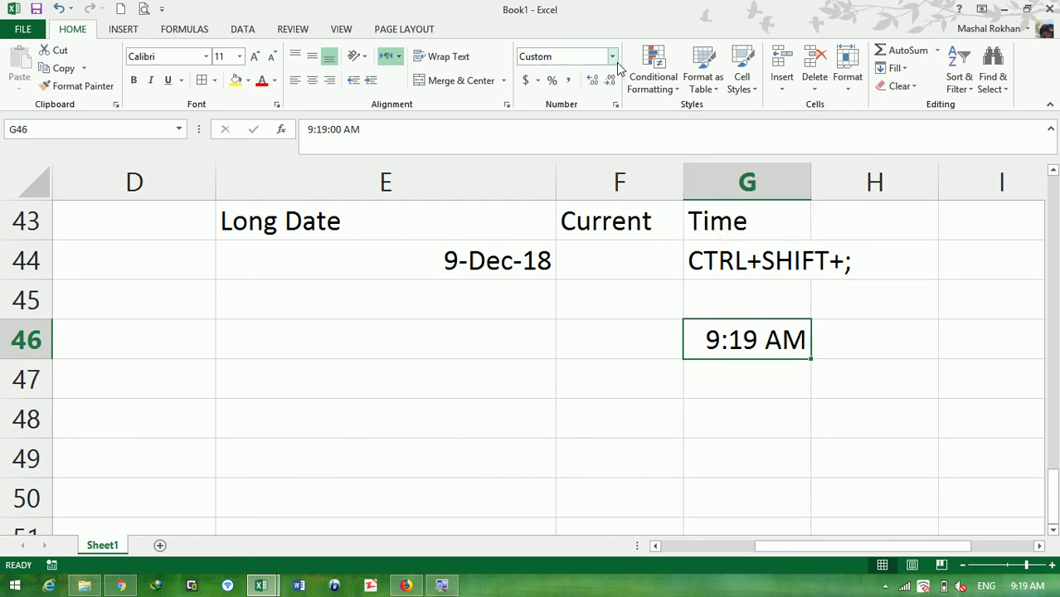
- Give G46 the 3/14/12 1:30 PM Time format so it displays 1/0/00 9:19 AM
left_click(615, 103)
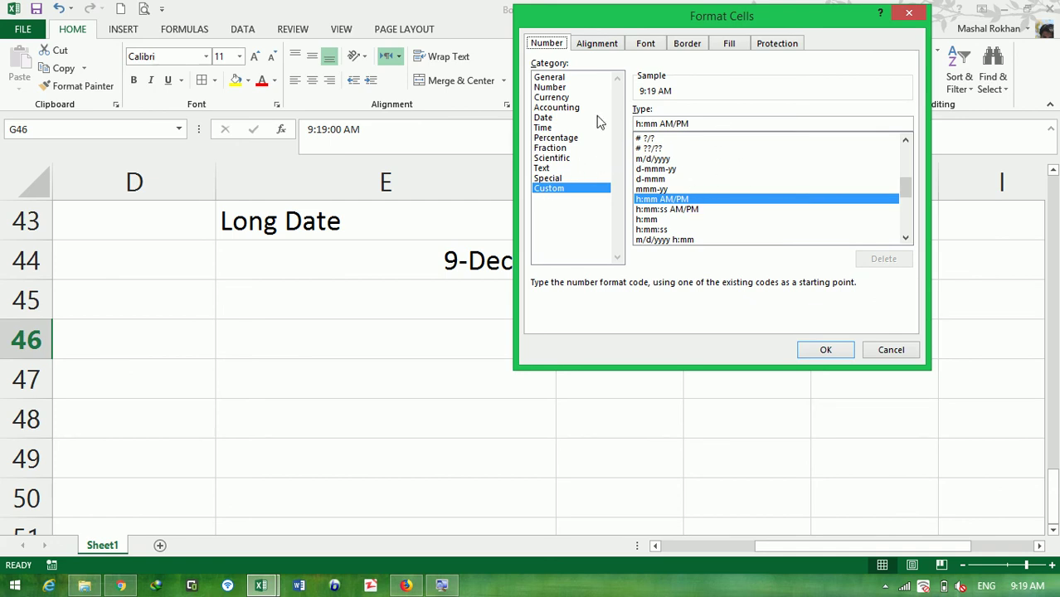
left_click(544, 129)
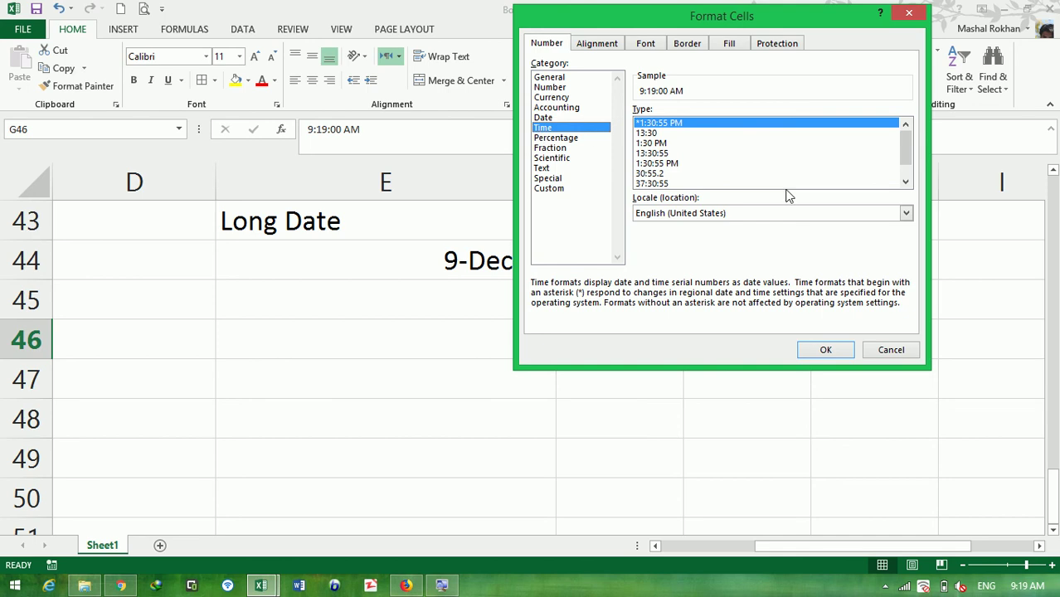
left_click(662, 184)
left_click(669, 165)
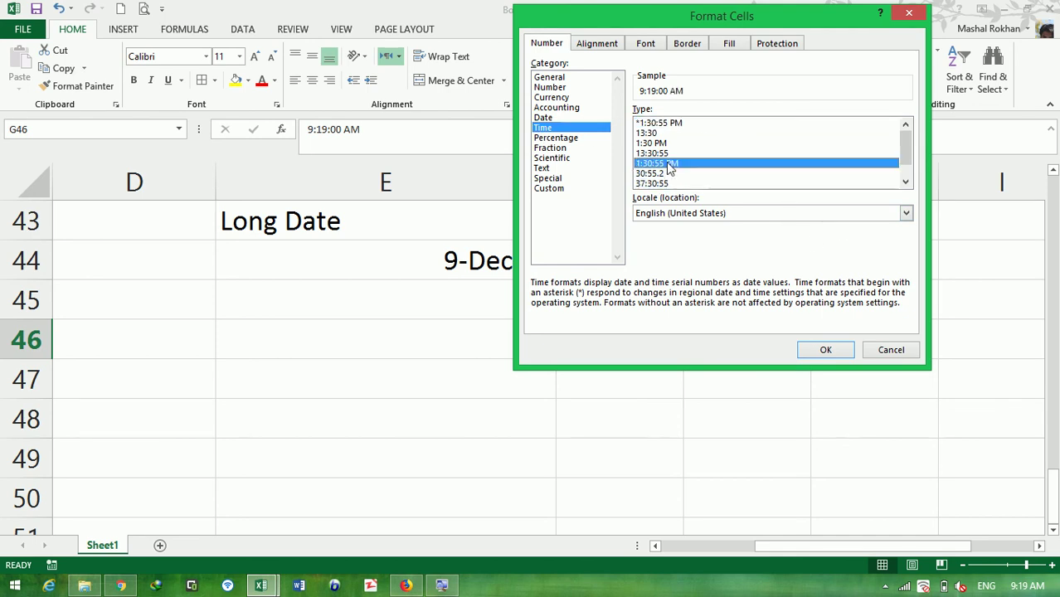
left_click_drag(913, 165, 911, 181)
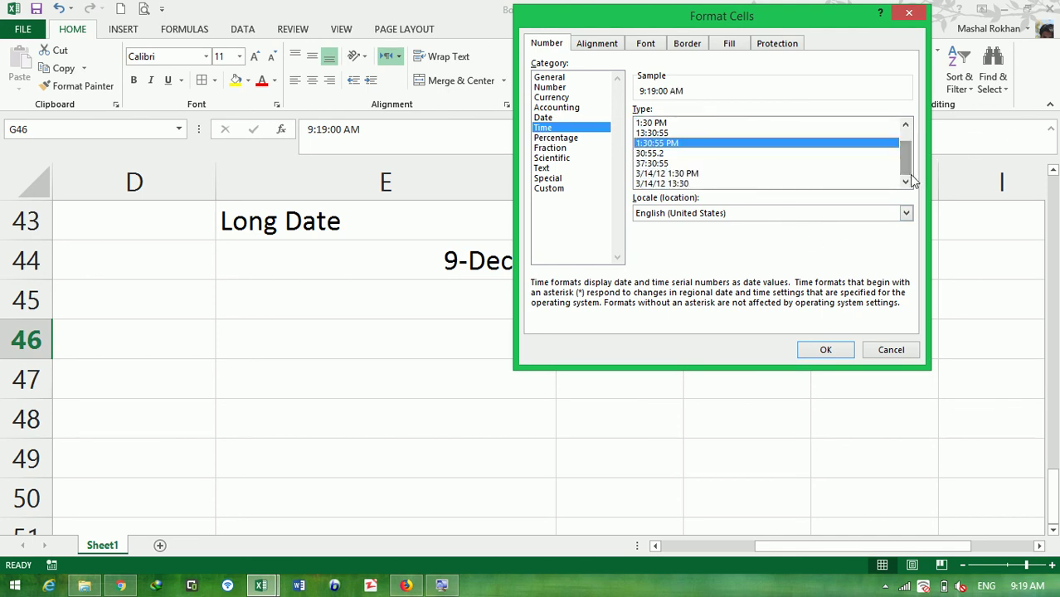
left_click(721, 184)
left_click(716, 173)
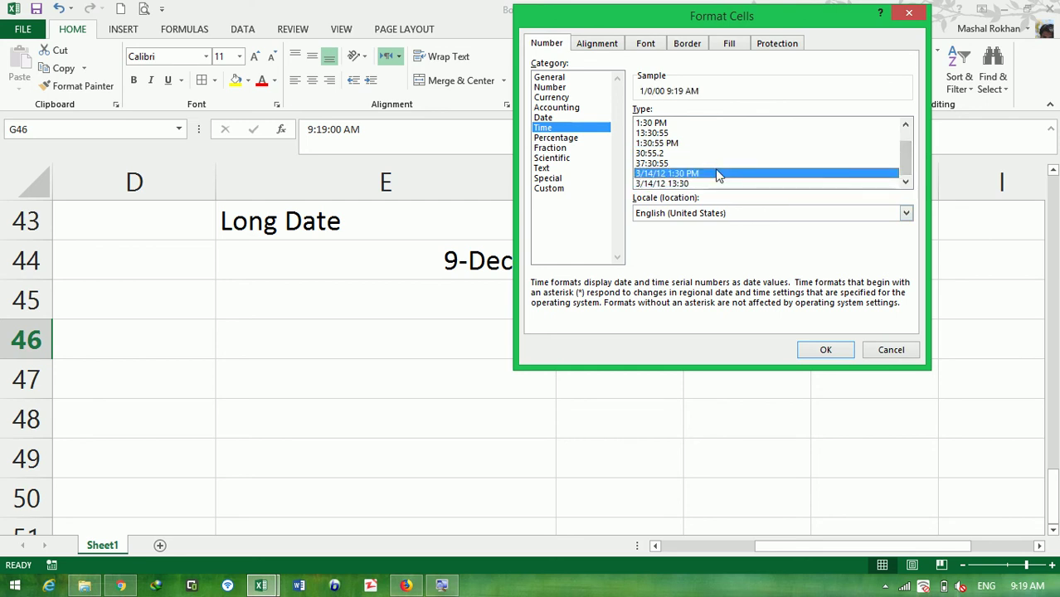
left_click(820, 350)
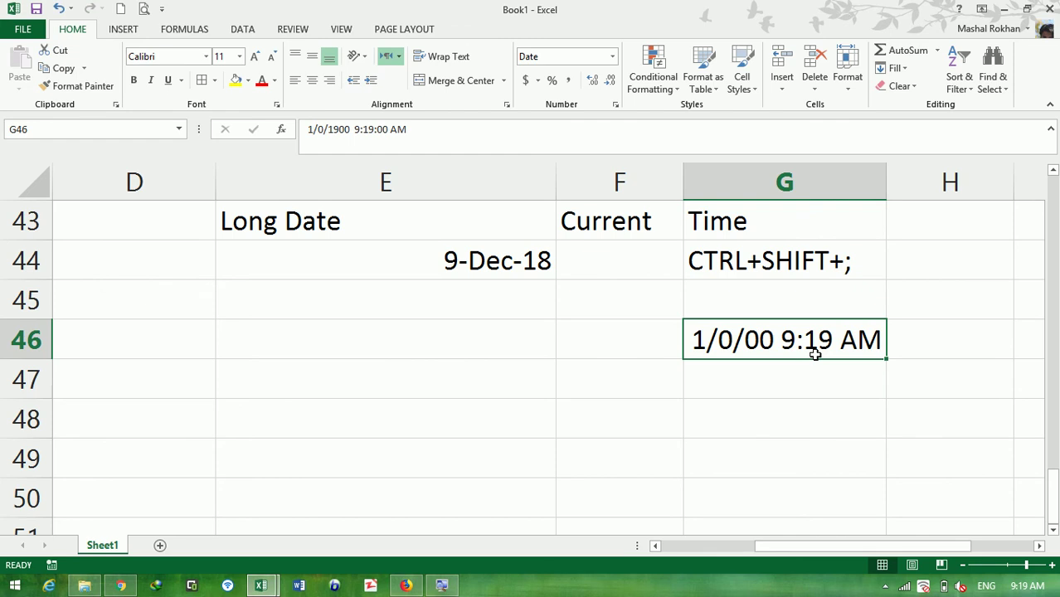
left_click(811, 379)
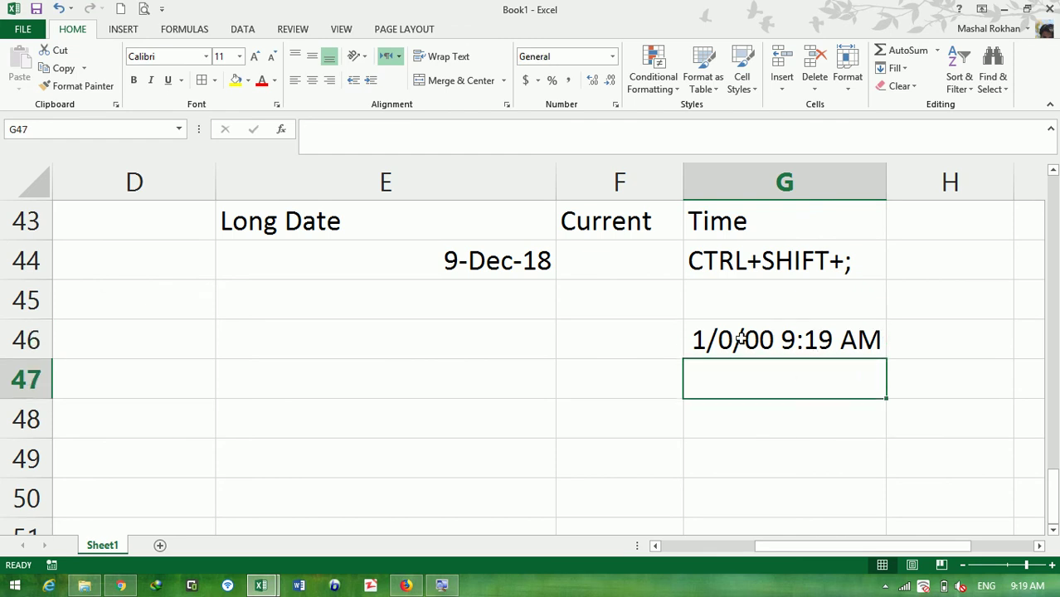
left_click(741, 339)
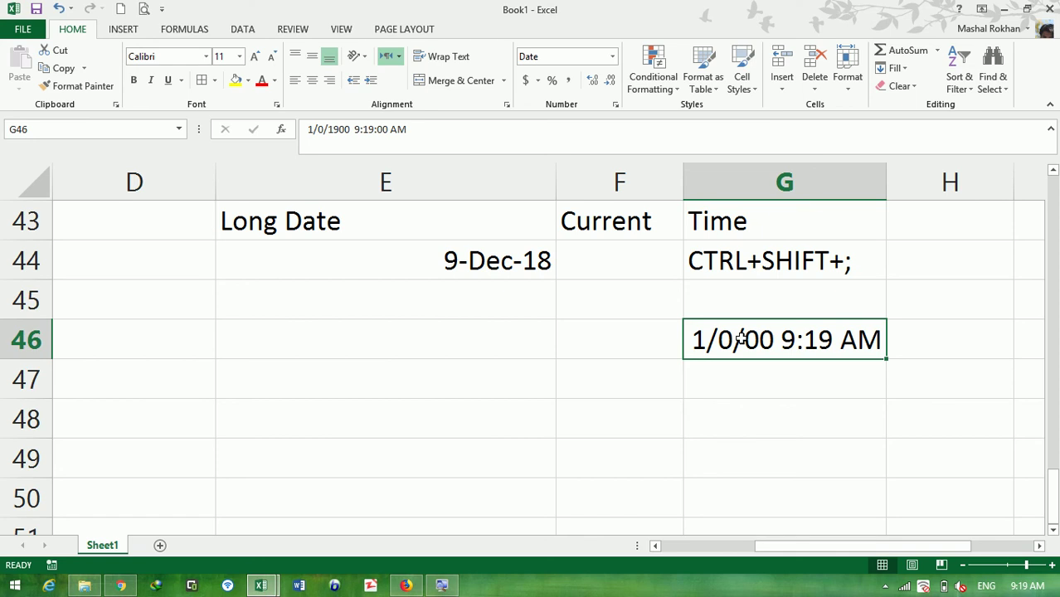
- Delete the 1/0/00 9:19 AM entry from G46, then move along row 46 to I46
key("Delete")
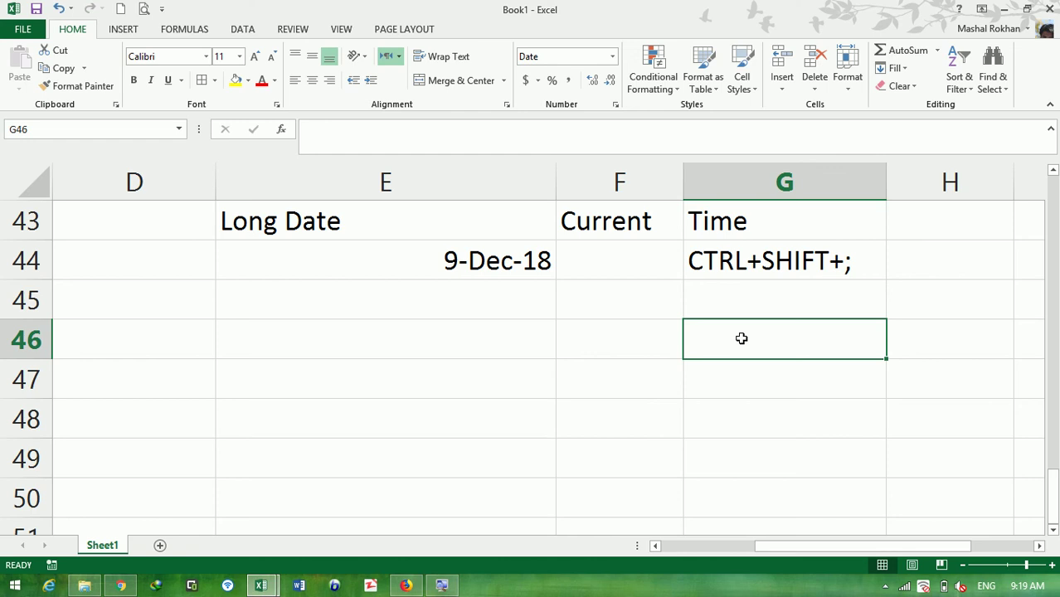
left_click(632, 334)
key("Left")
key("Left")
key("Left")
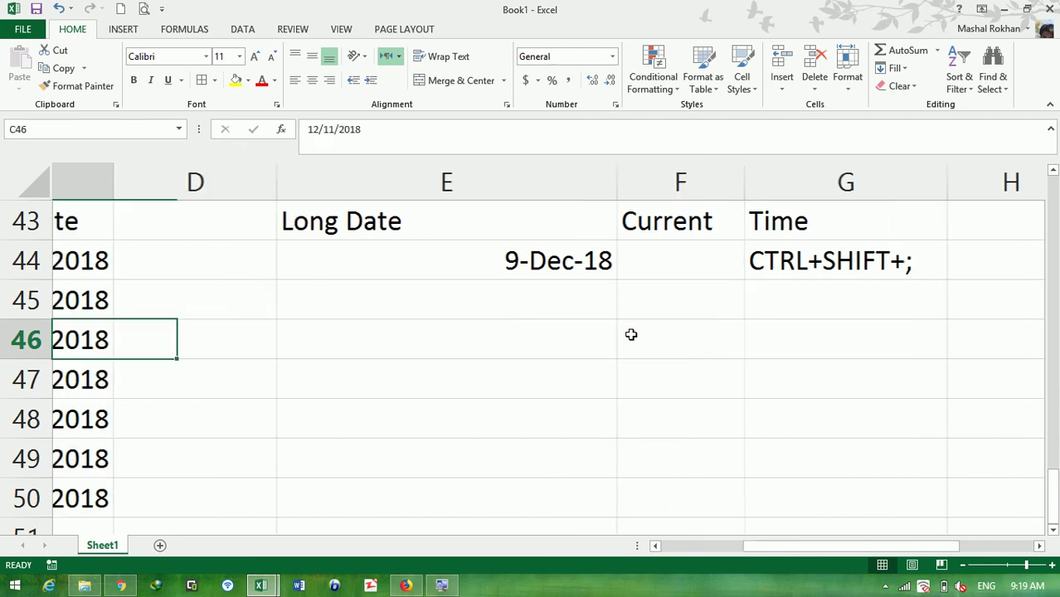
key("Left")
key("Left")
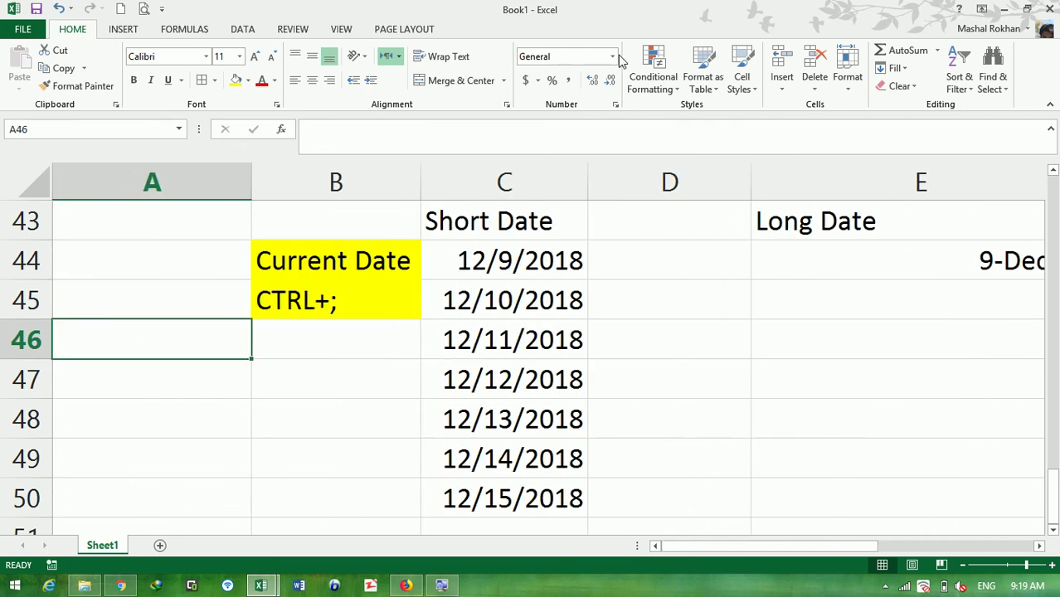
left_click(614, 57)
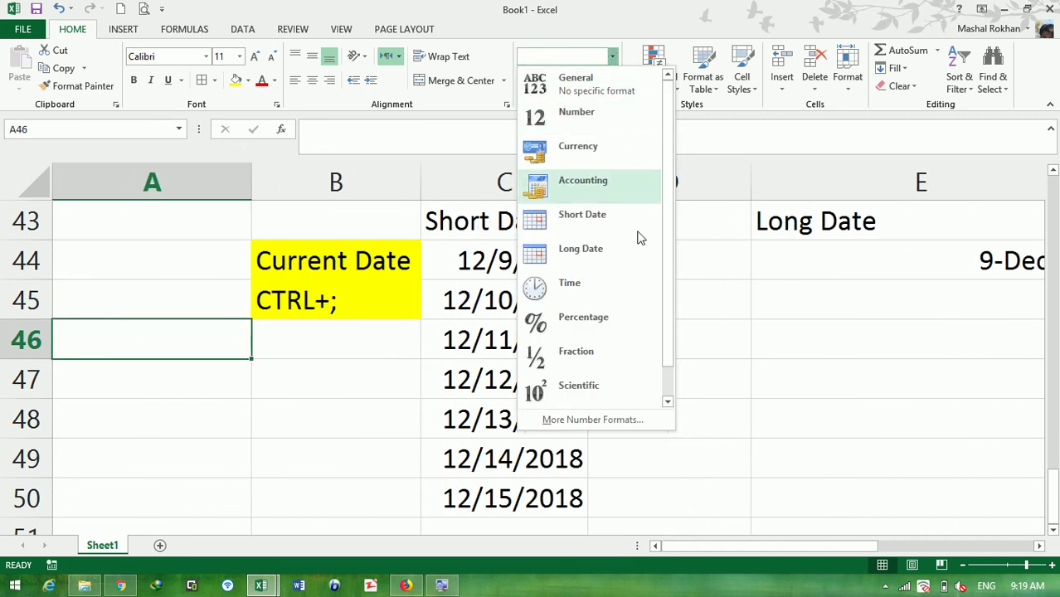
left_click(841, 329)
left_click(836, 334)
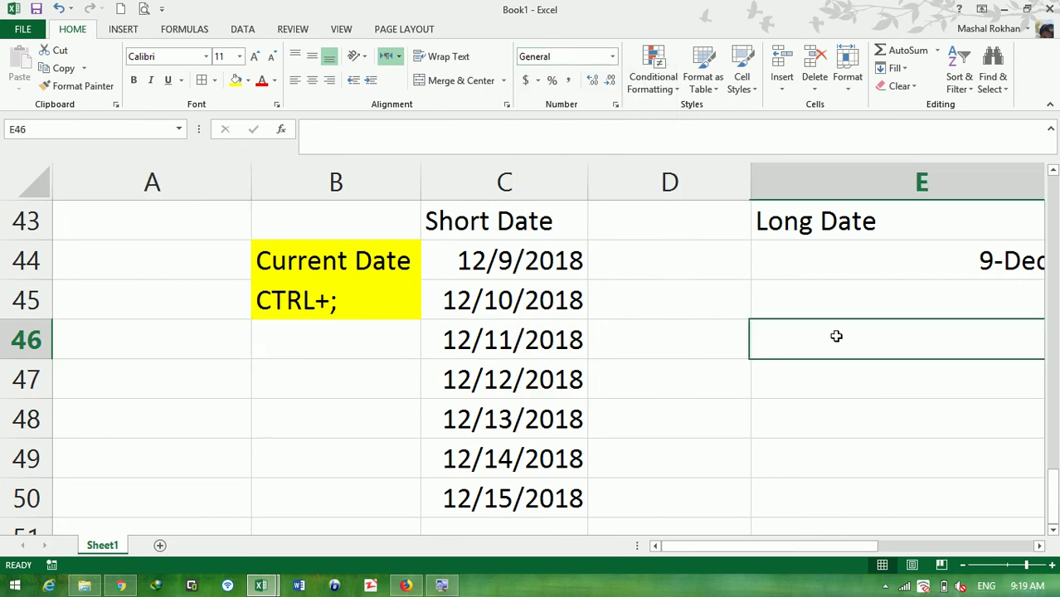
key("Right")
key("Right")
key("Right")
key("Right")
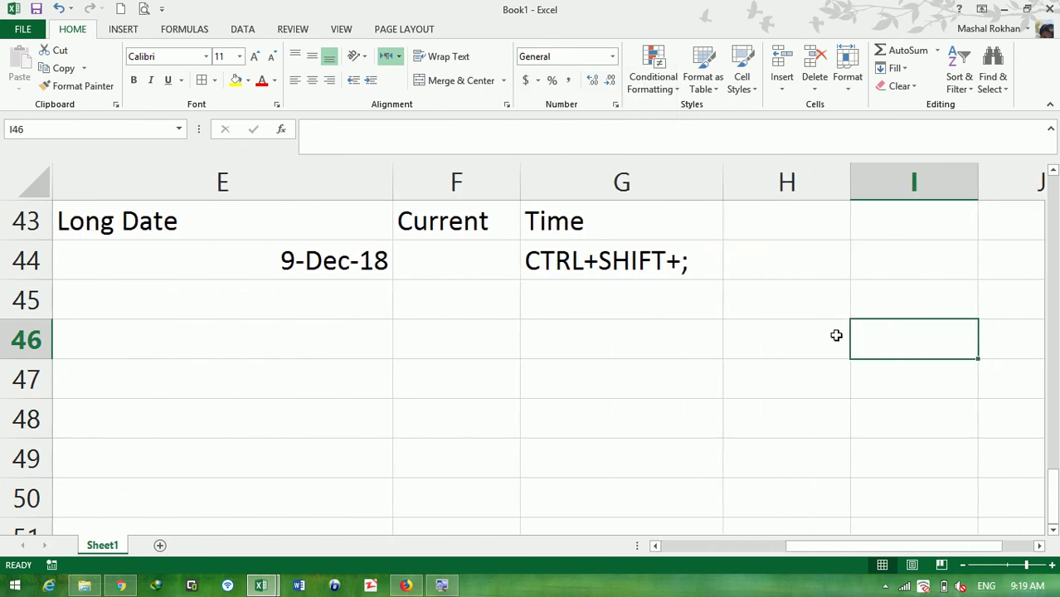
- Enter 1, 2 and 3 in I46:I48 and format them as Percentage
type("1")
key("Return")
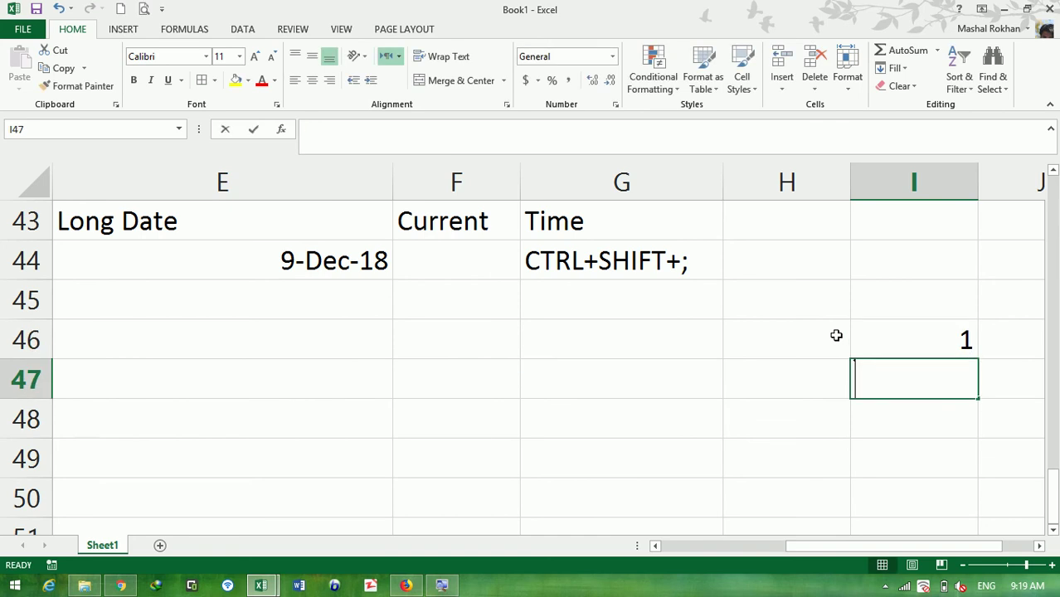
type("2")
key("Return")
type("3")
key("Return")
left_click_drag(876, 323, 893, 415)
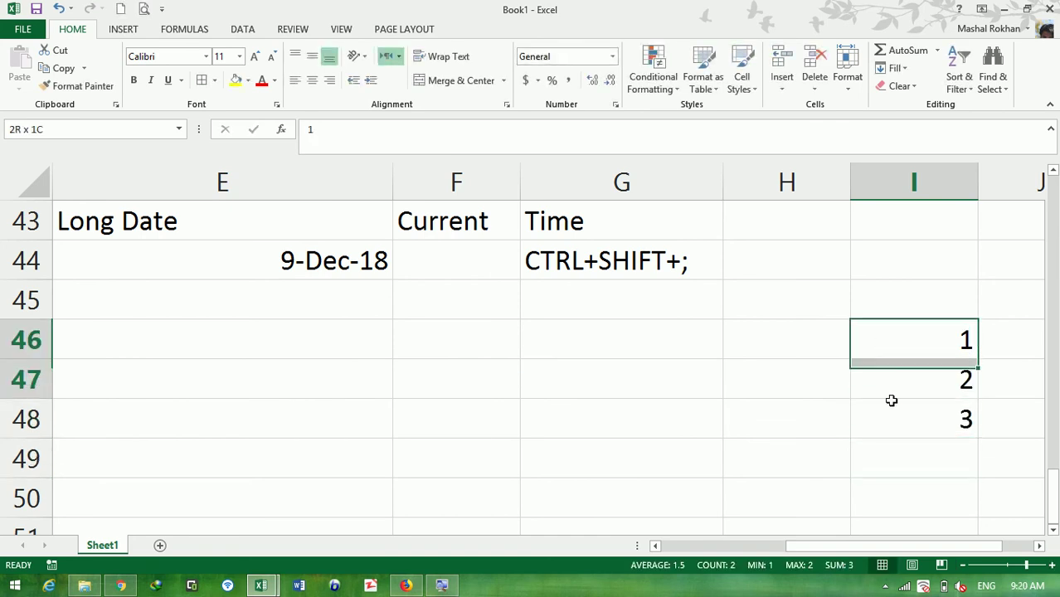
left_click(612, 56)
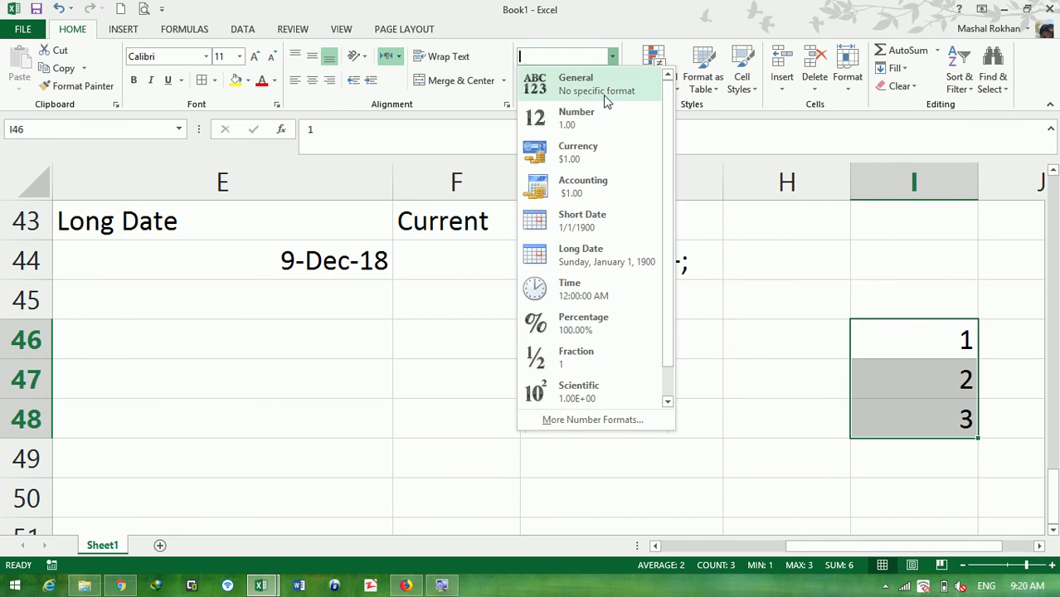
left_click(612, 330)
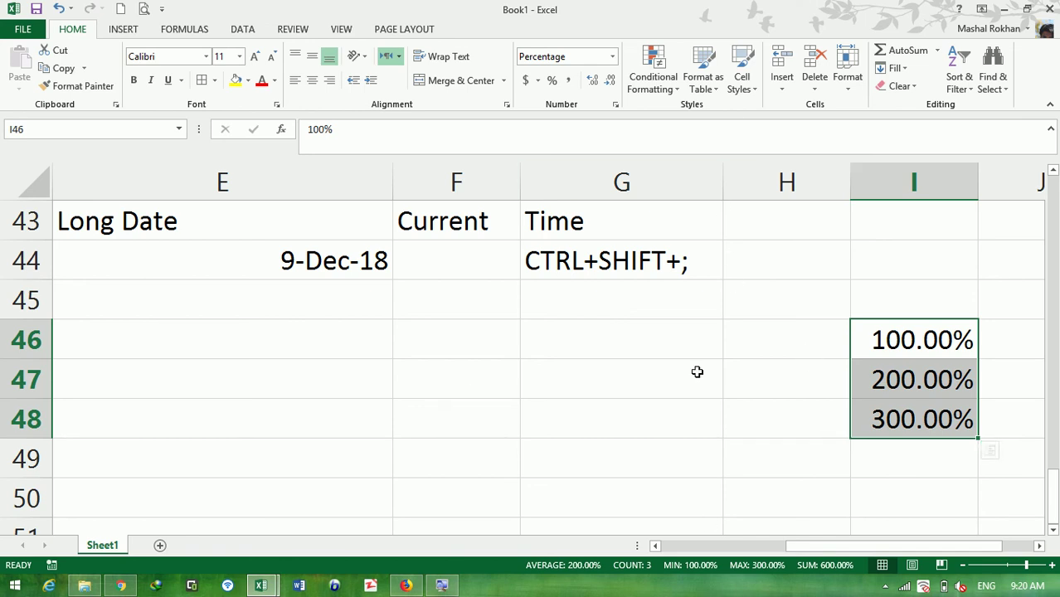
- Retype 1, 2 and 3, then 4 in I46, leaving 4.00%, 2.00% and 3.00%
type("1")
key("Return")
type("2")
key("Return")
type("3")
key("Return")
type("4")
key("Return")
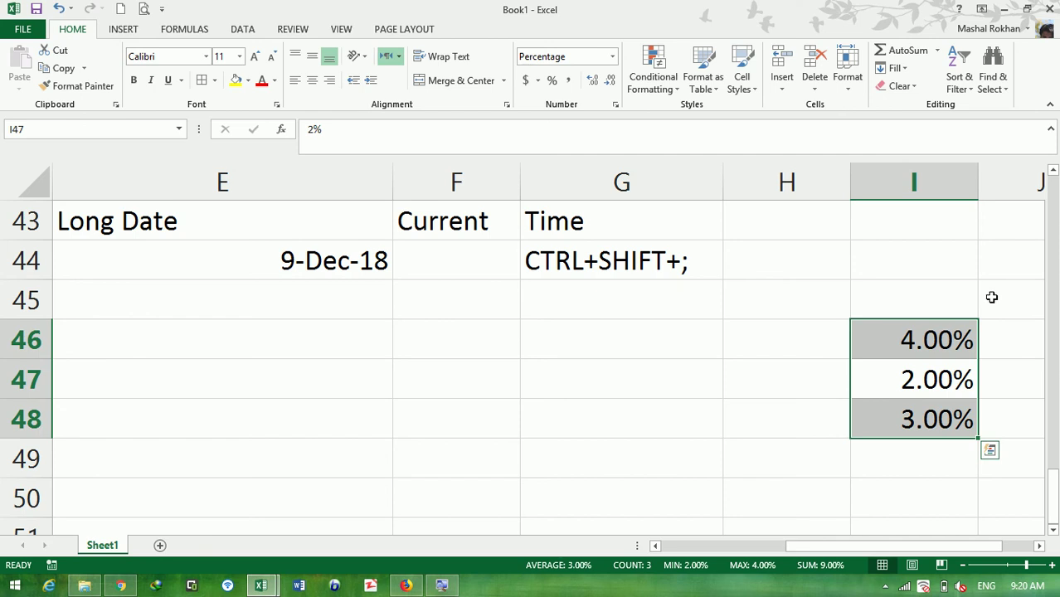
- Enter 0.5 in H46 and apply the Fraction format so it displays 1/2
left_click(728, 325)
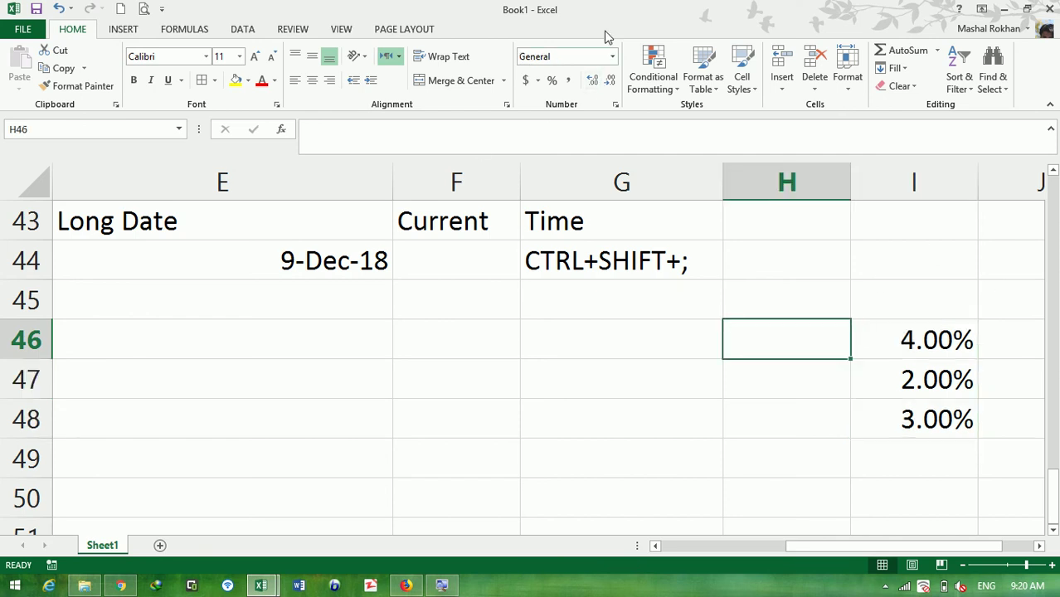
left_click(613, 56)
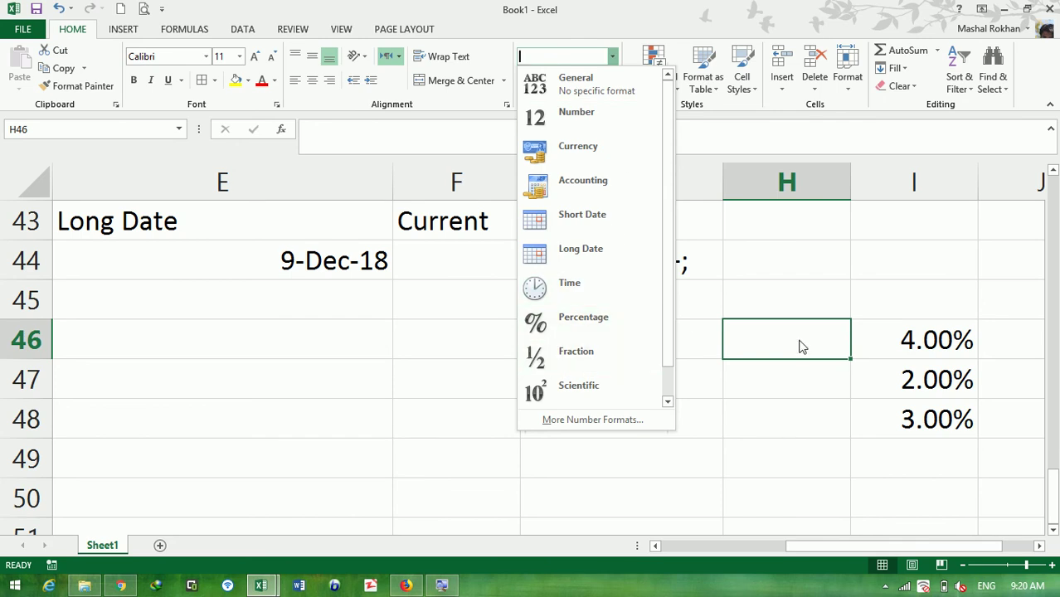
key("Escape")
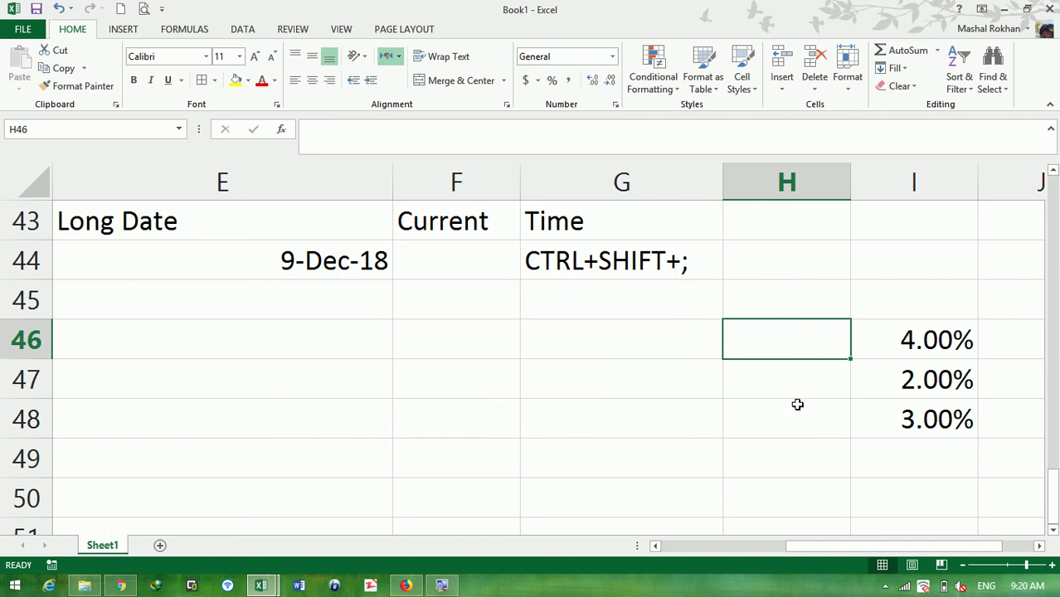
type("0.5")
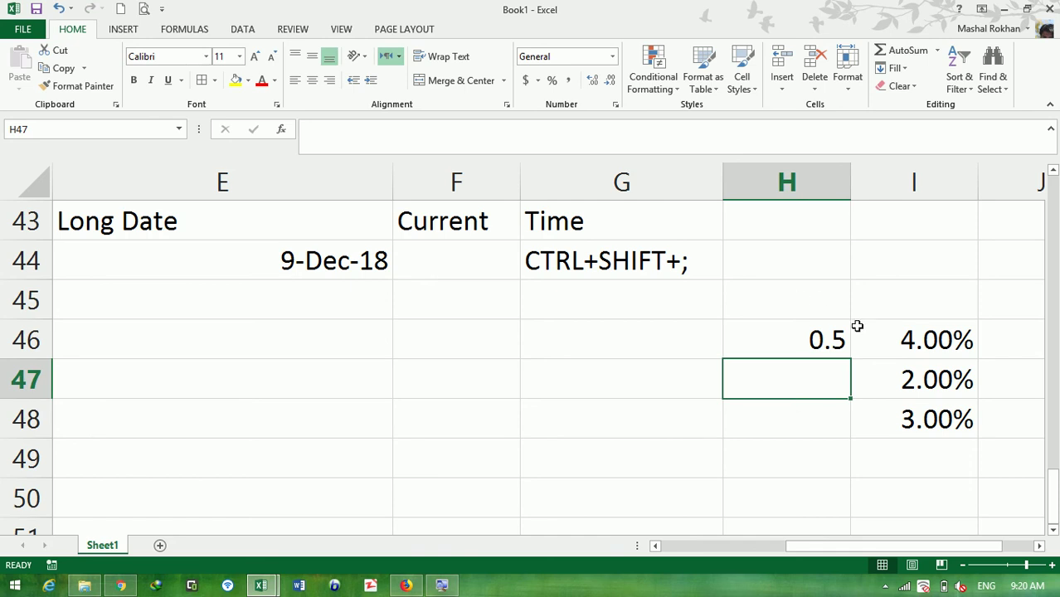
left_click(785, 337)
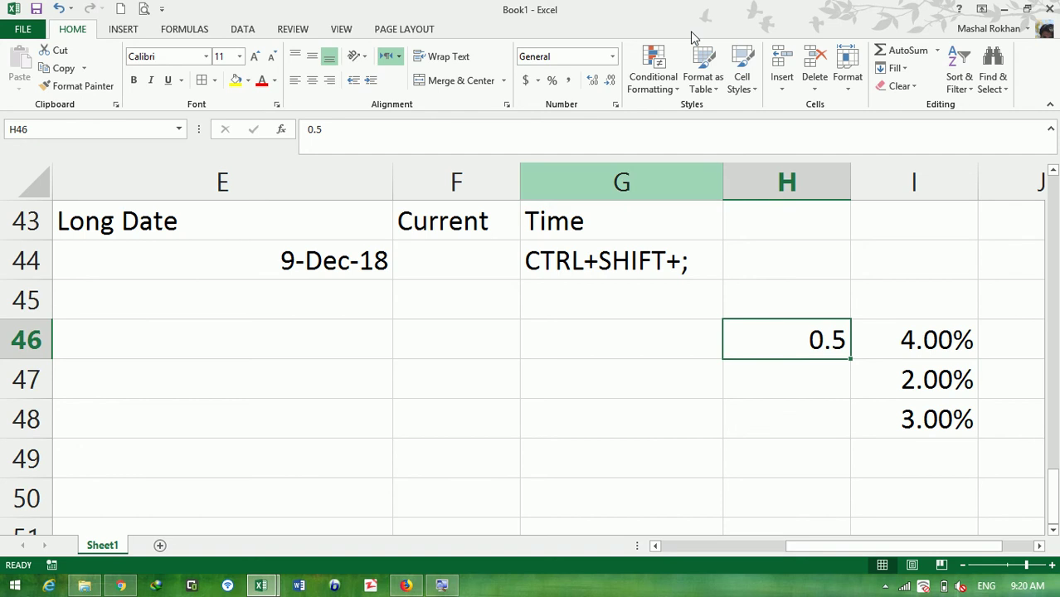
left_click(612, 57)
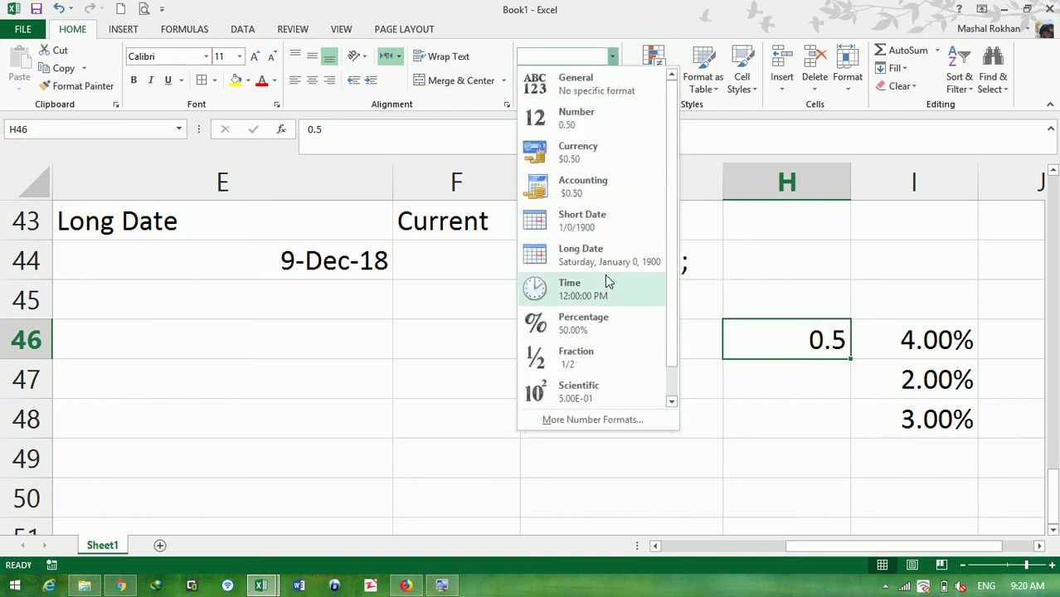
left_click(604, 366)
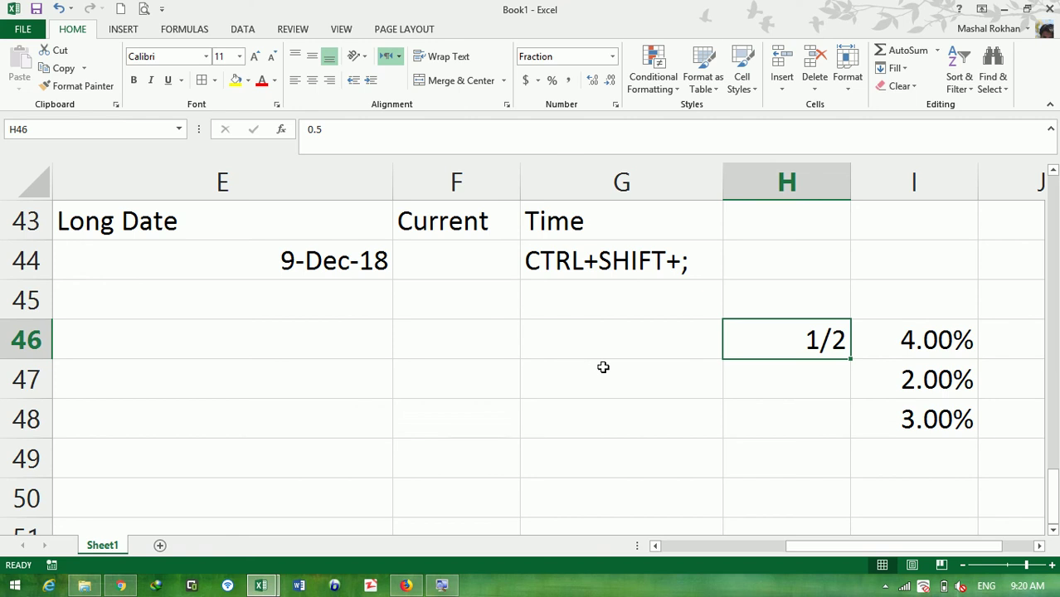
left_click(612, 58)
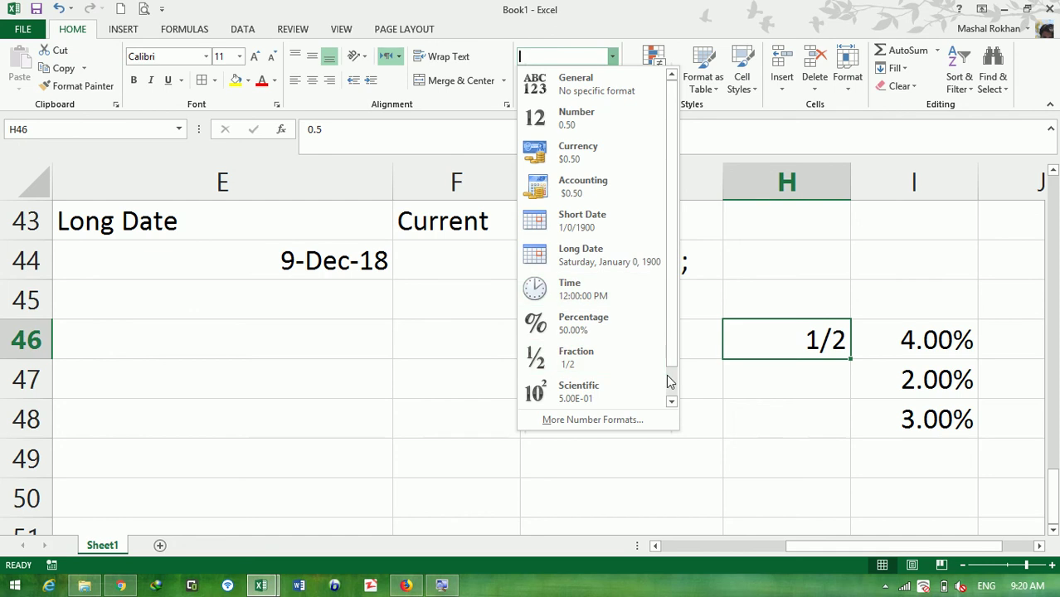
left_click(738, 446)
left_click(281, 419)
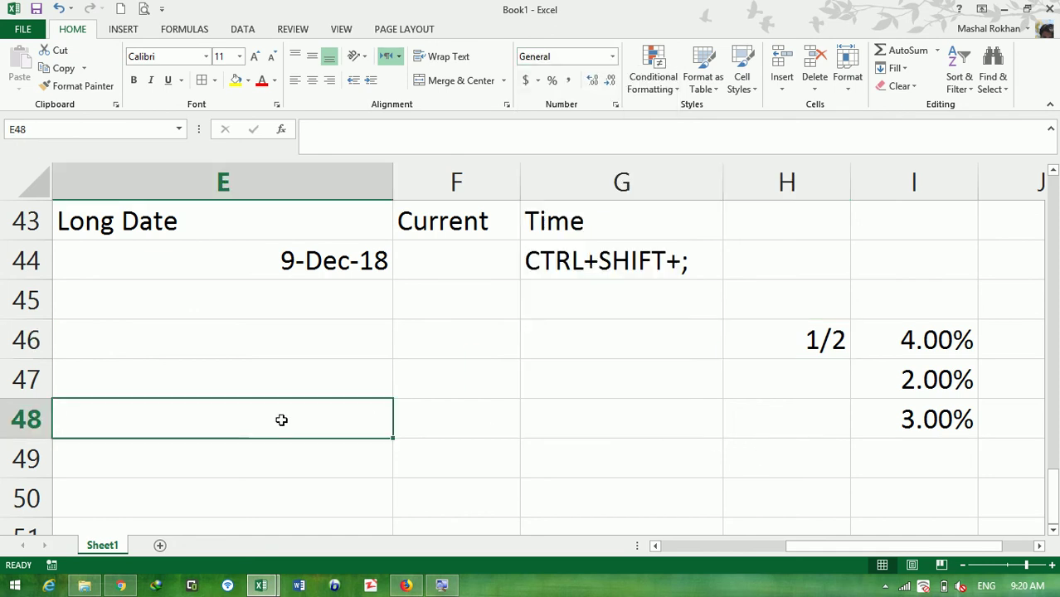
key("Right")
type("1")
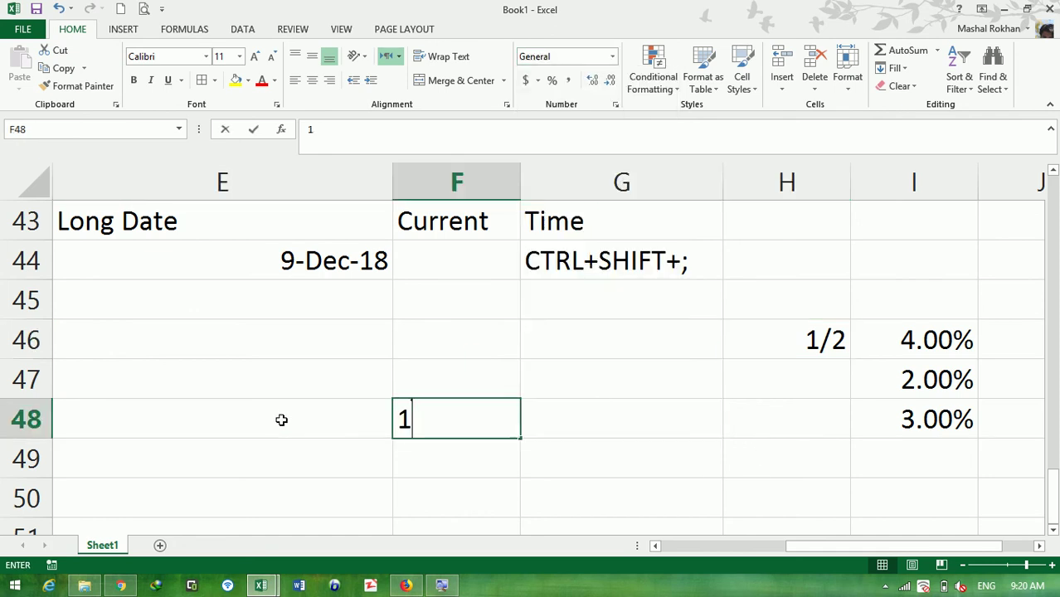
type("232342342")
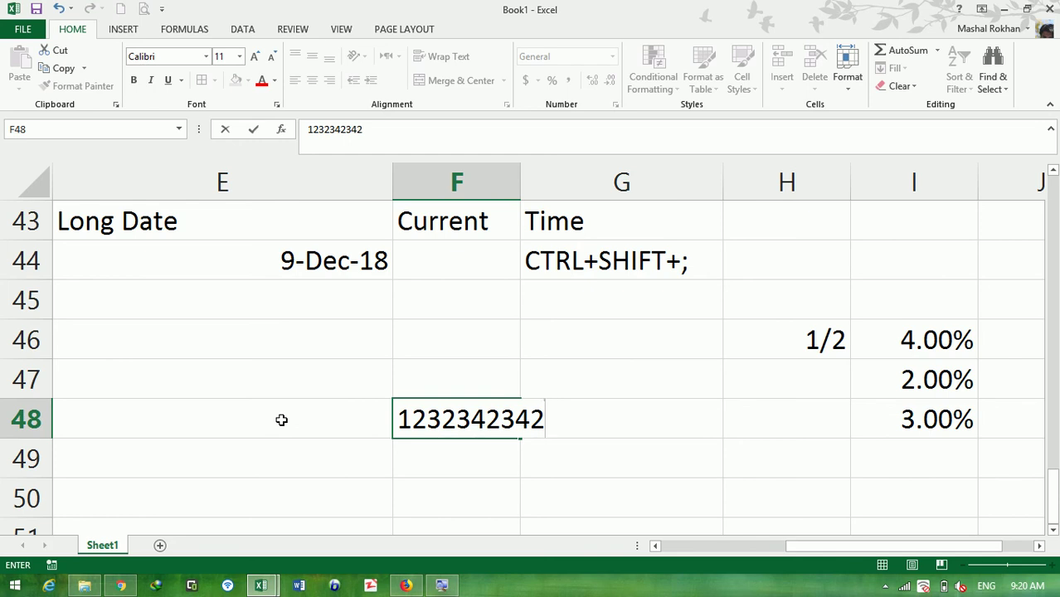
type("55")
key("Return")
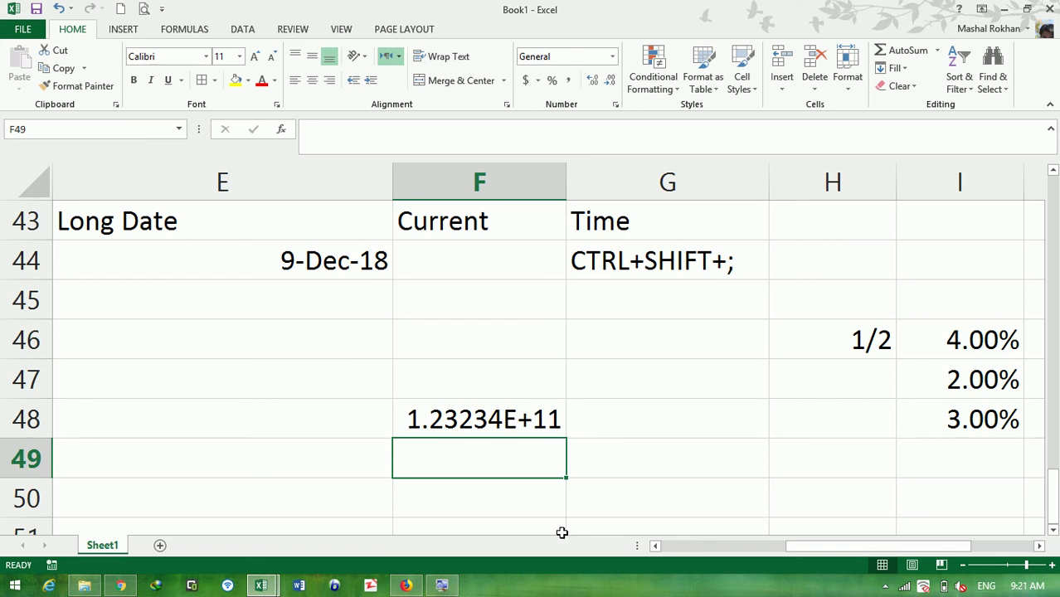
left_click(501, 412)
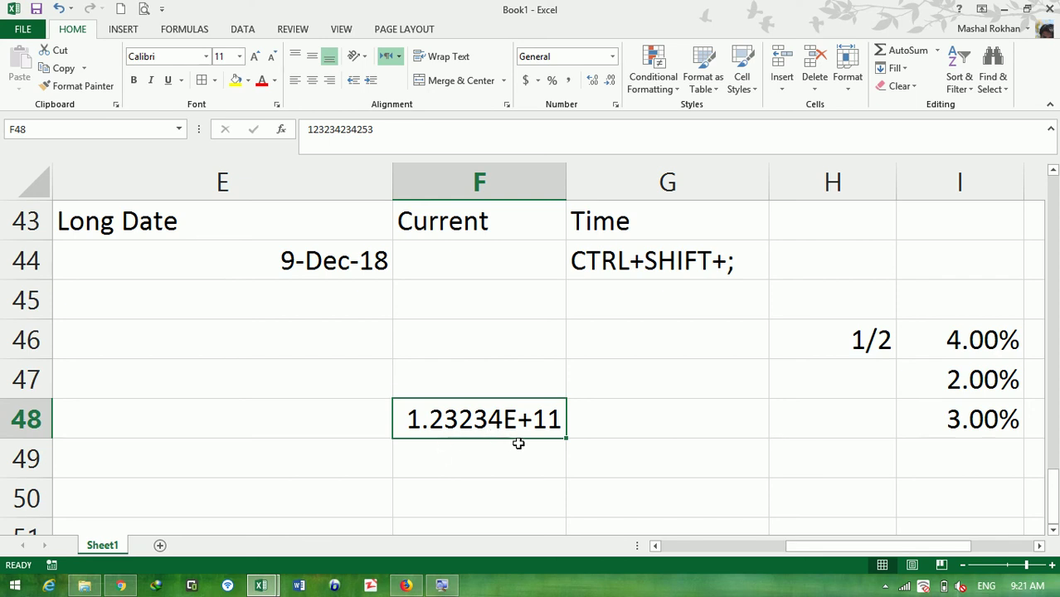
left_click(616, 58)
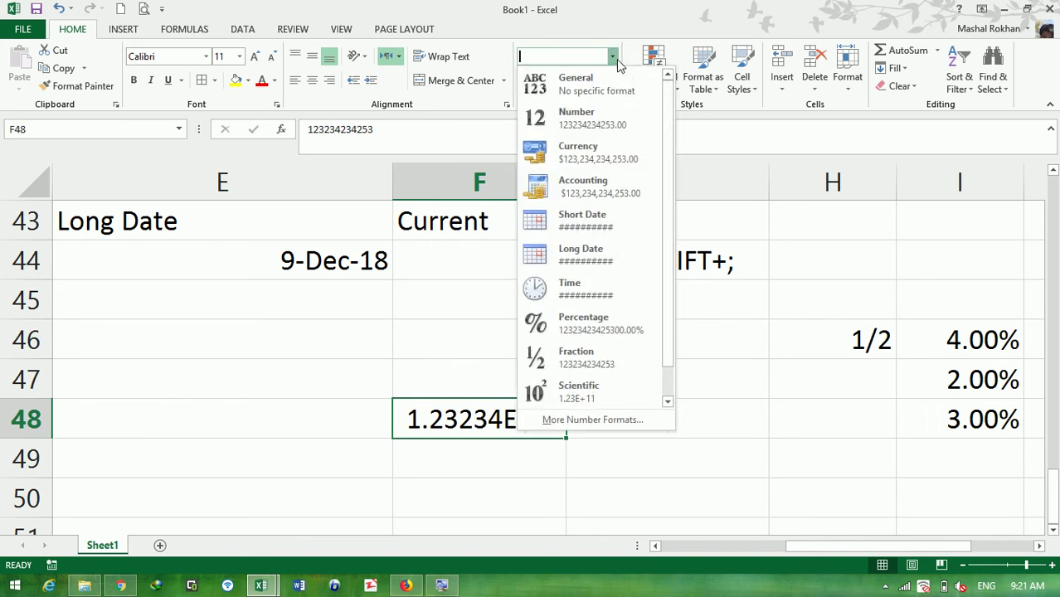
left_click(621, 385)
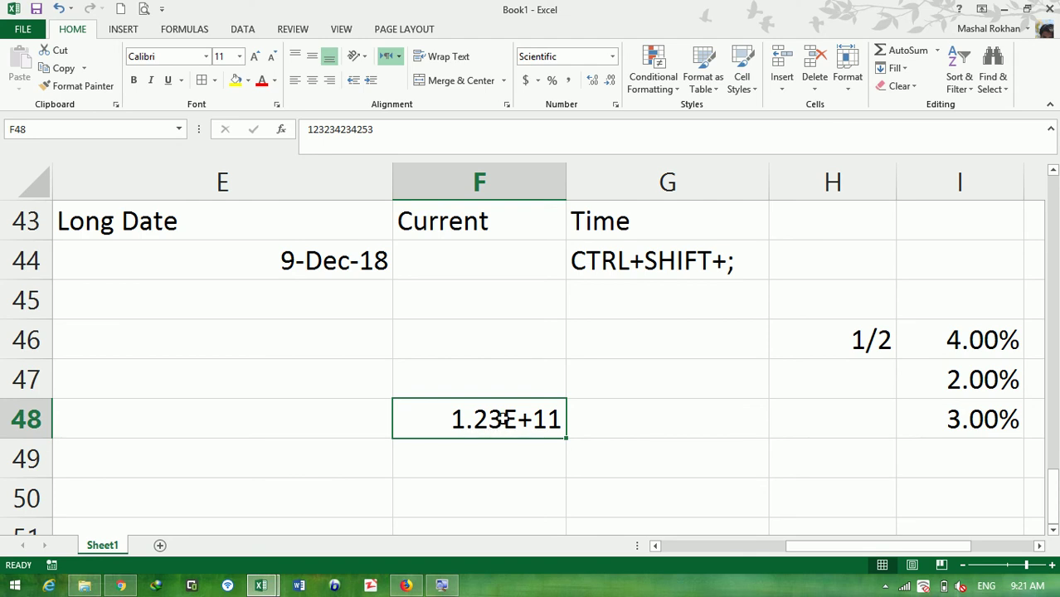
double_click(501, 422)
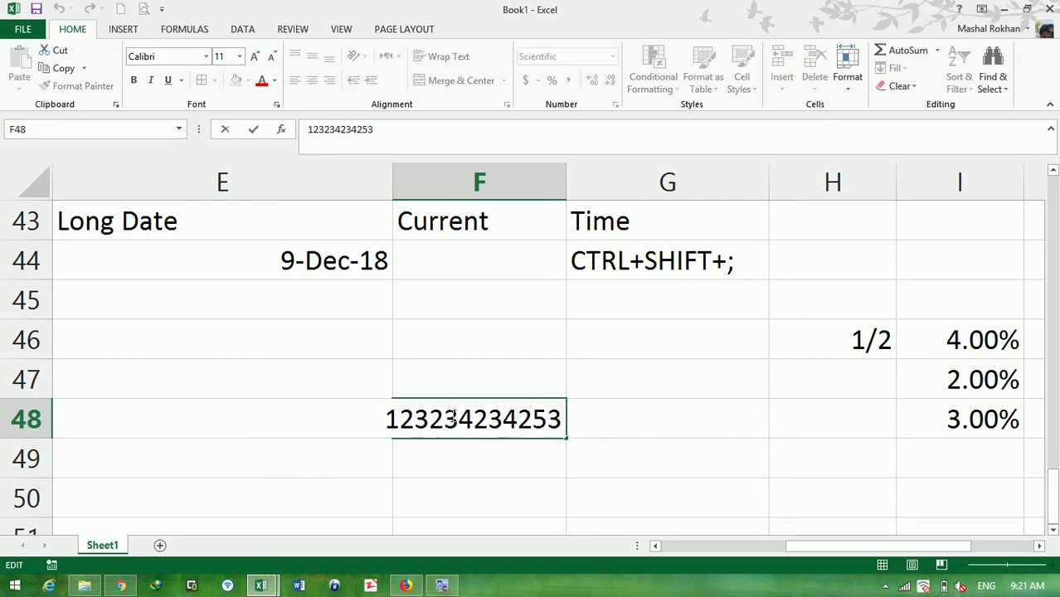
left_click(463, 427)
key("BackSpace")
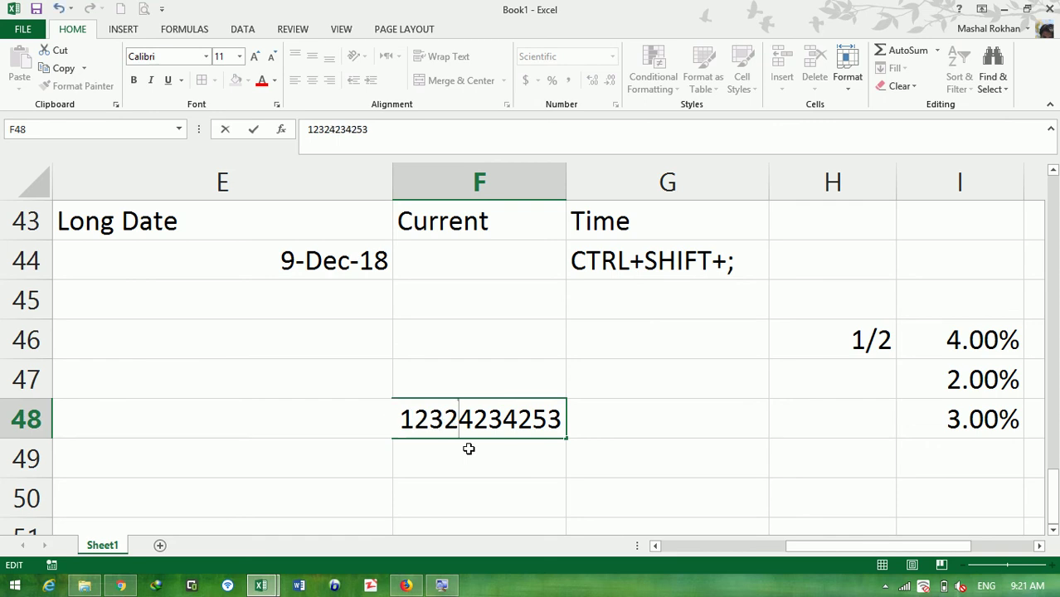
key("Left")
key("Left")
key("Delete")
type("9")
left_click(511, 469)
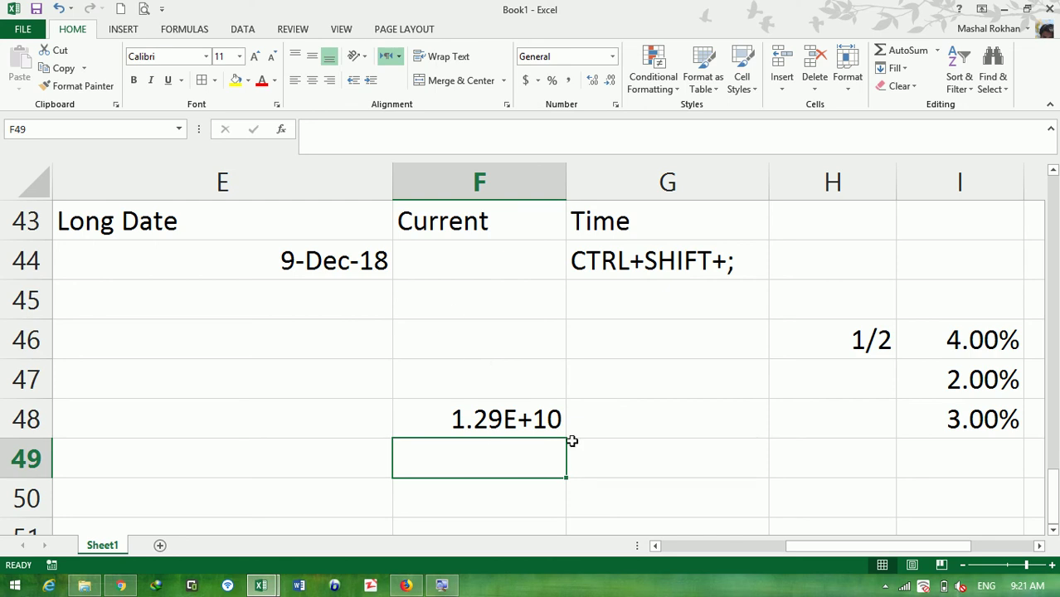
left_click(675, 409)
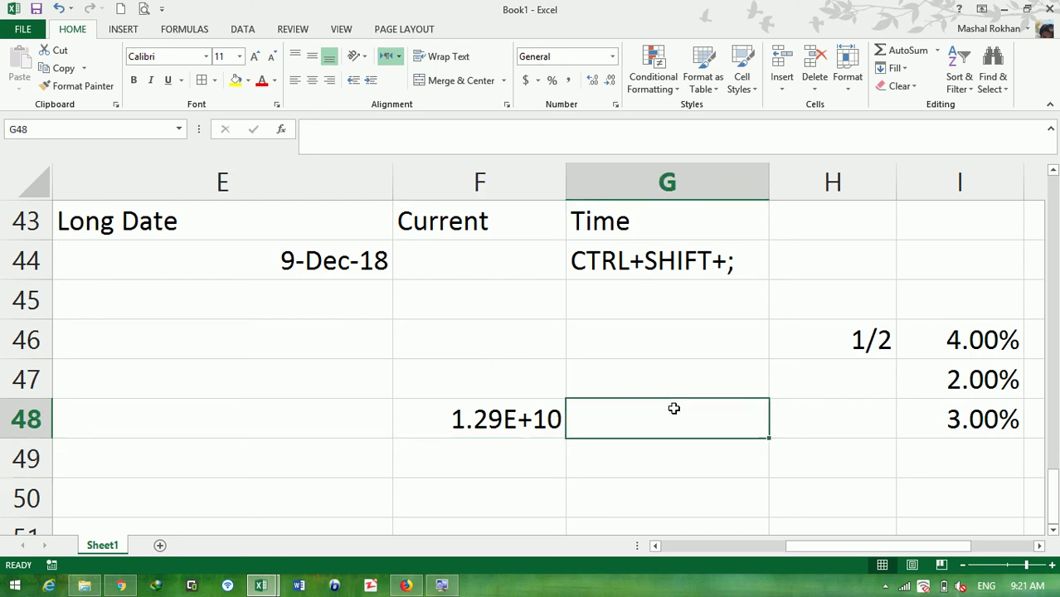
left_click(259, 437)
- Enter 07234234 in L50 as a plain number, which drops the leading zero to 7234234
key("Down")
key("Down")
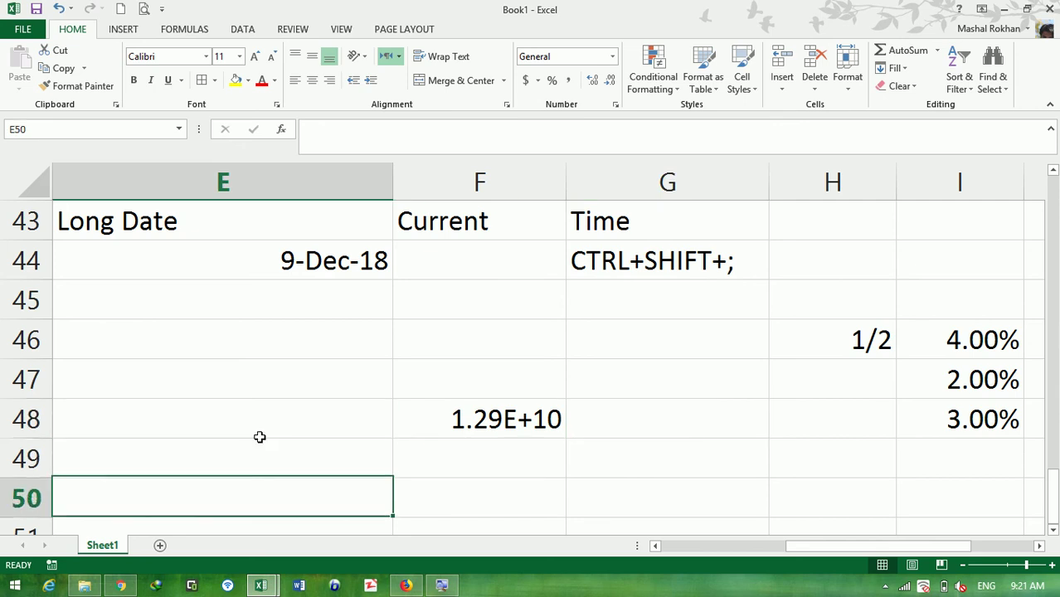
left_click(614, 56)
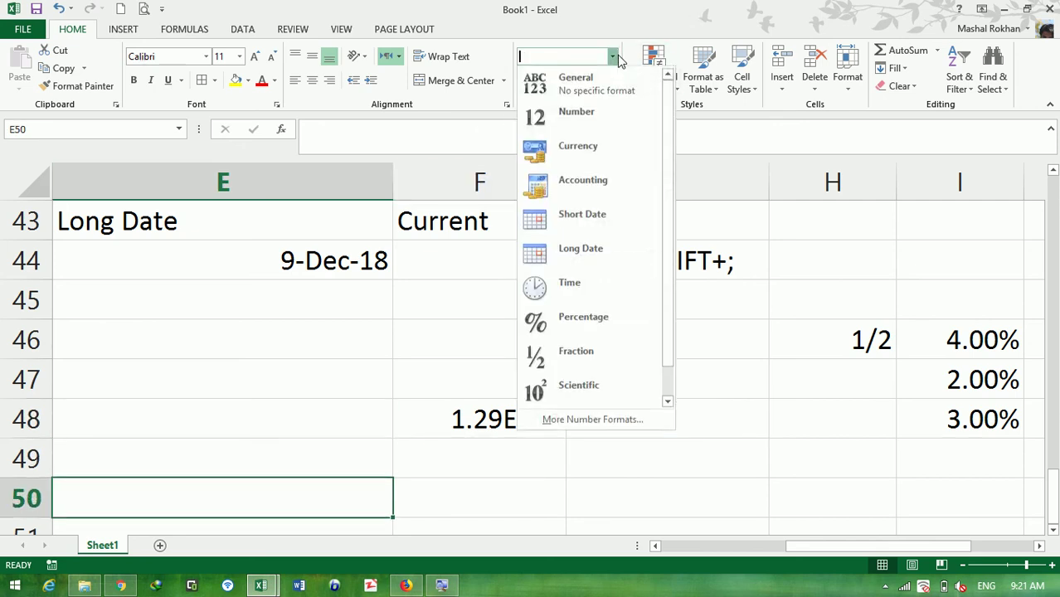
left_click(670, 401)
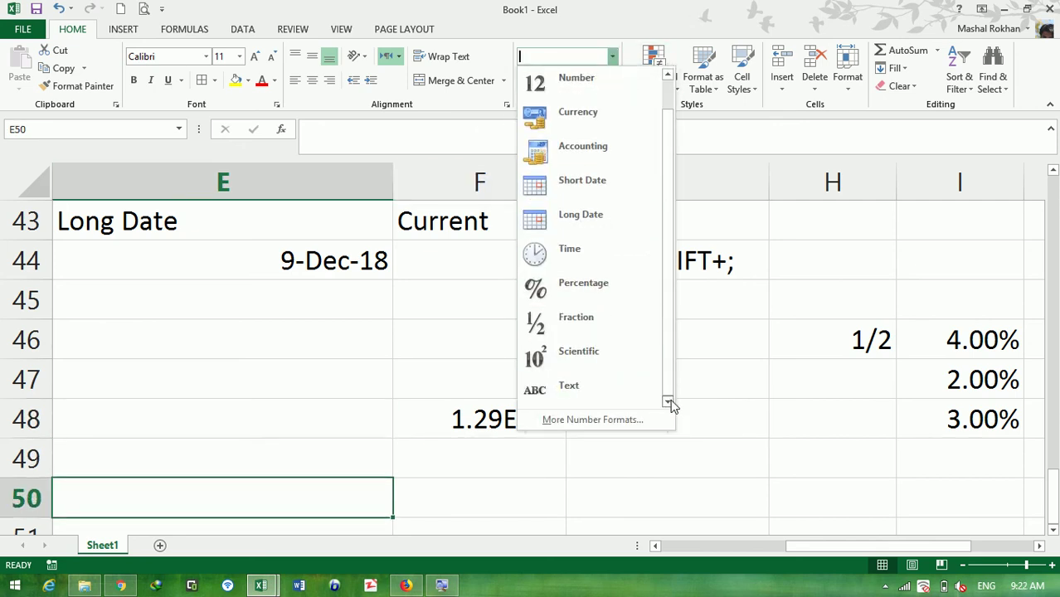
left_click(783, 485)
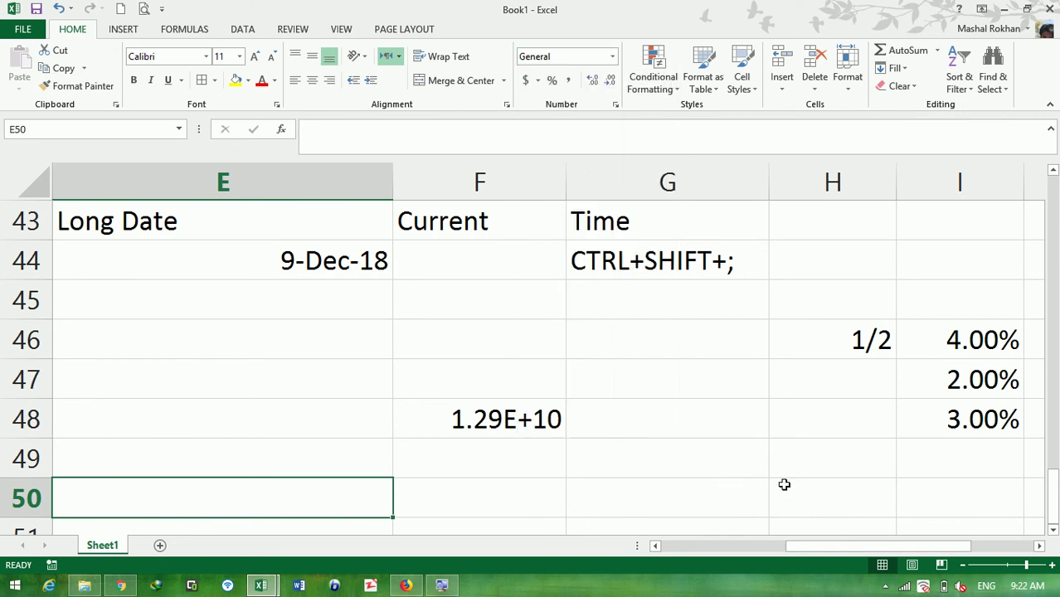
key("Right")
key("Right")
key("Right")
key("Right")
key("Right")
key("Right")
key("Right")
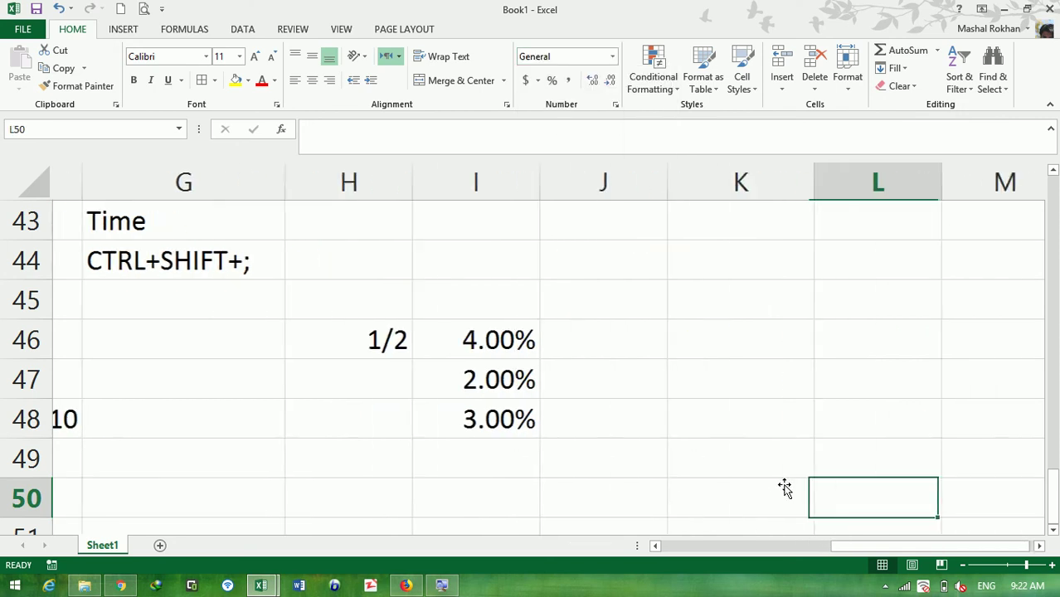
key("Right")
key("Right")
key("Left")
key("Left")
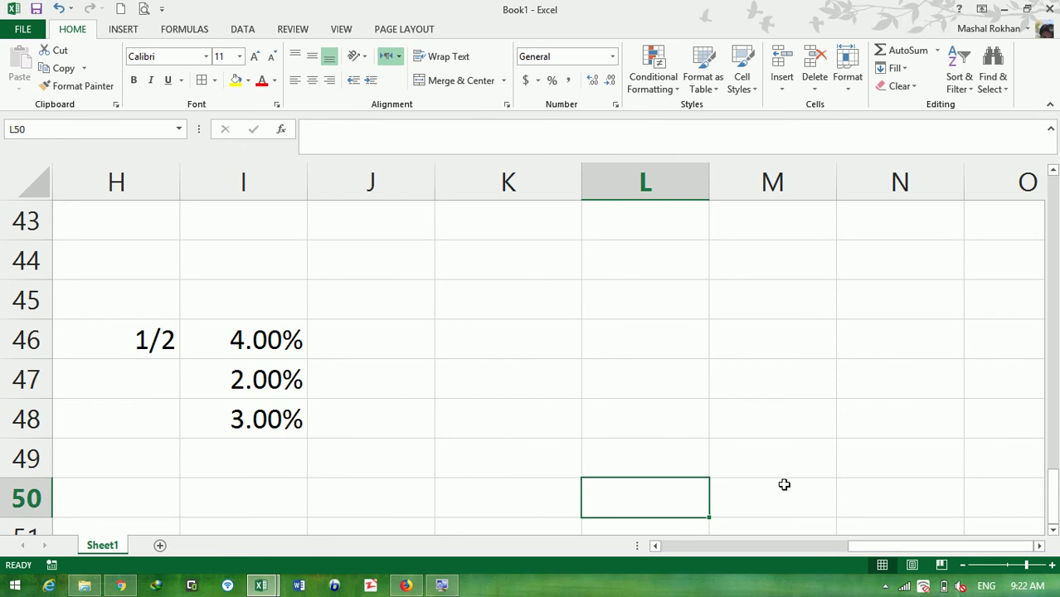
type("07234234")
key("Return")
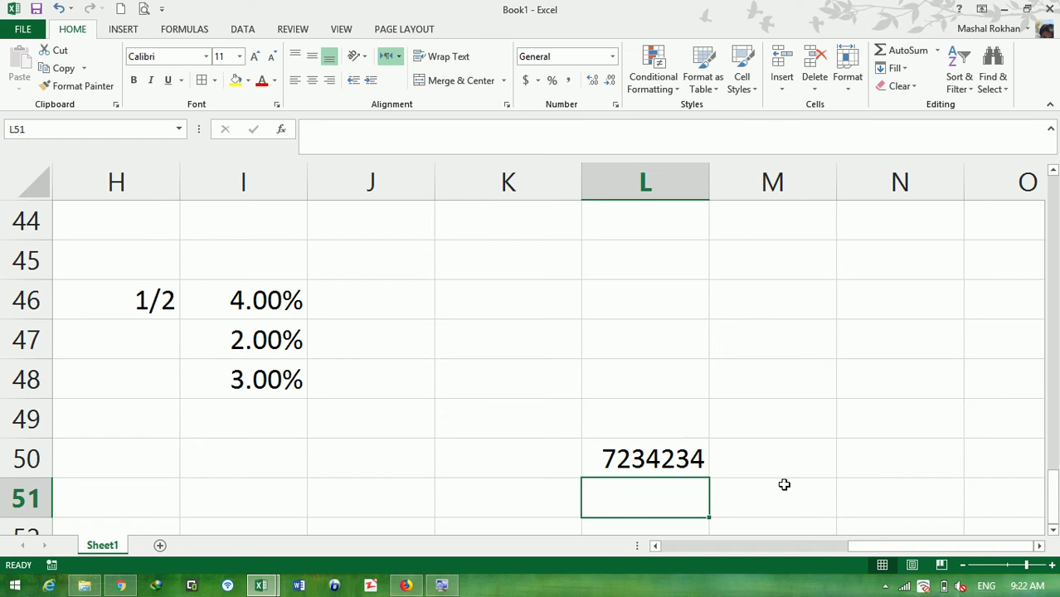
- Apply the Text number format to the whole of column M
left_click(784, 484)
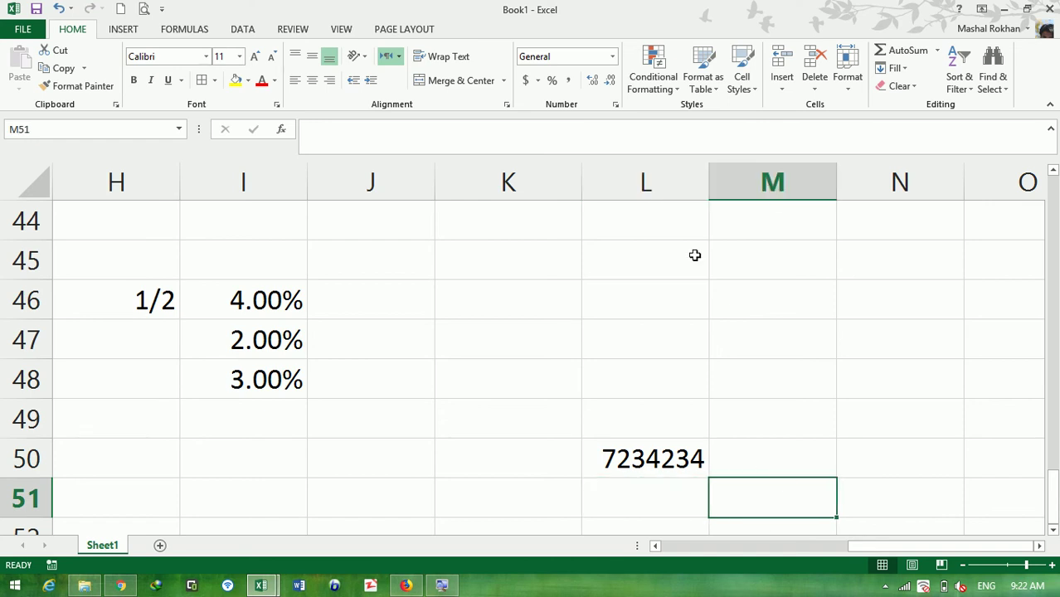
left_click(796, 163)
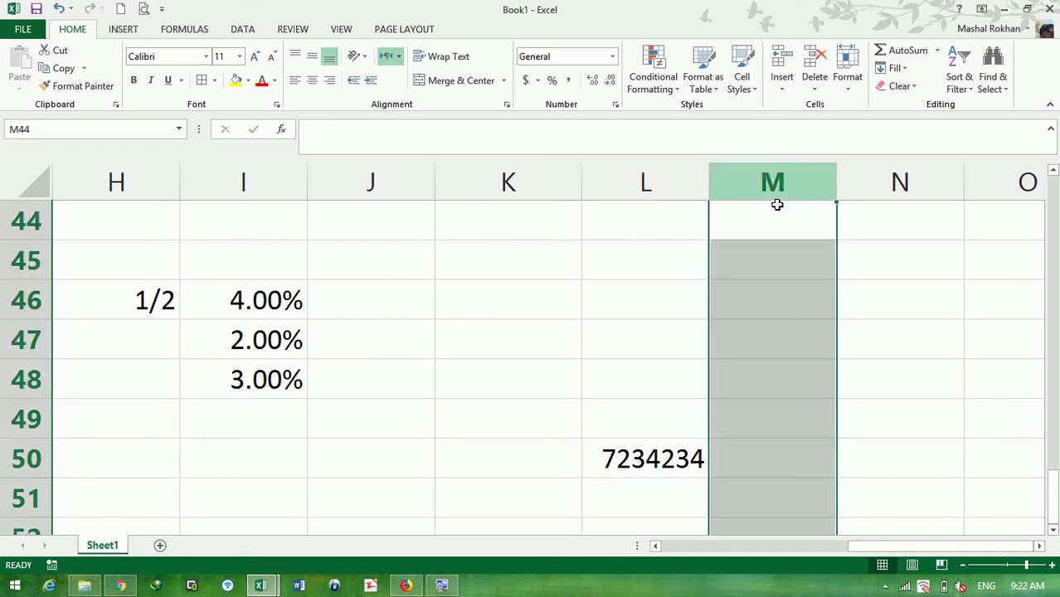
left_click(612, 56)
left_click(669, 405)
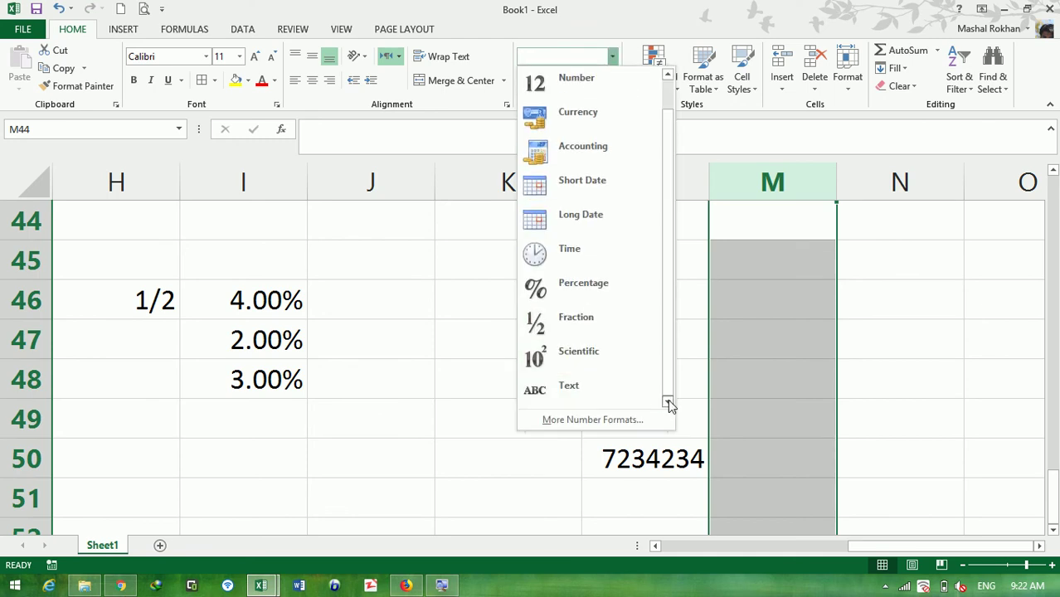
left_click(582, 393)
- Enter 07234234 in M44, keeping its leading zero as text
left_click(774, 221)
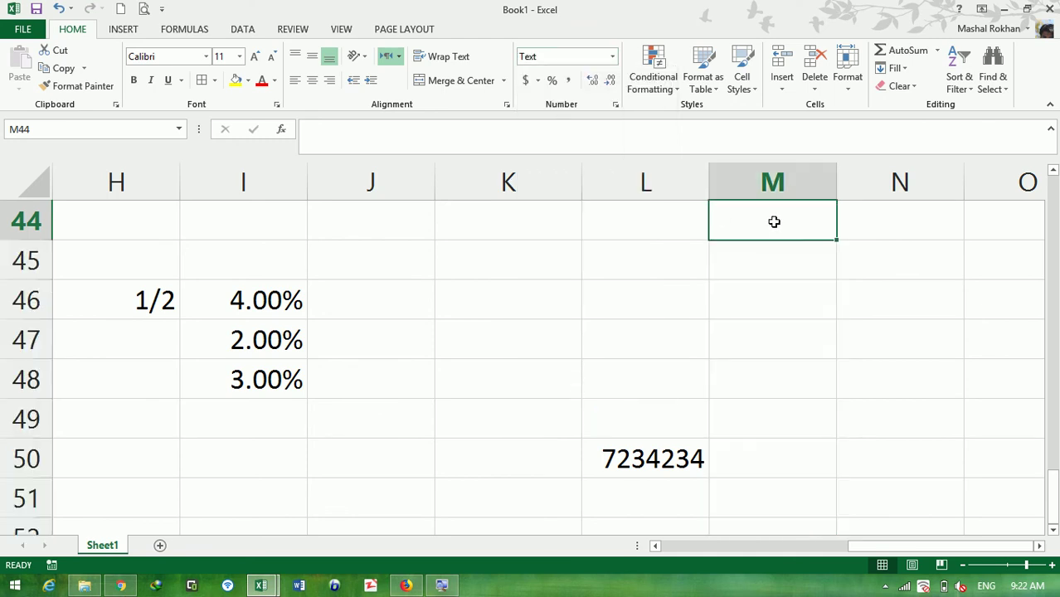
type("07234234")
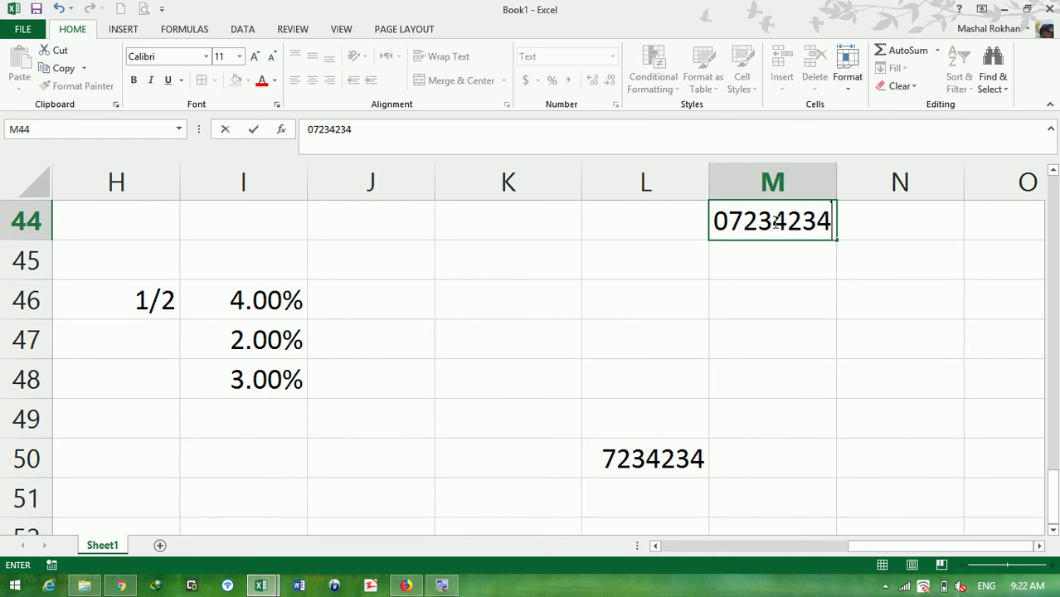
key("Return")
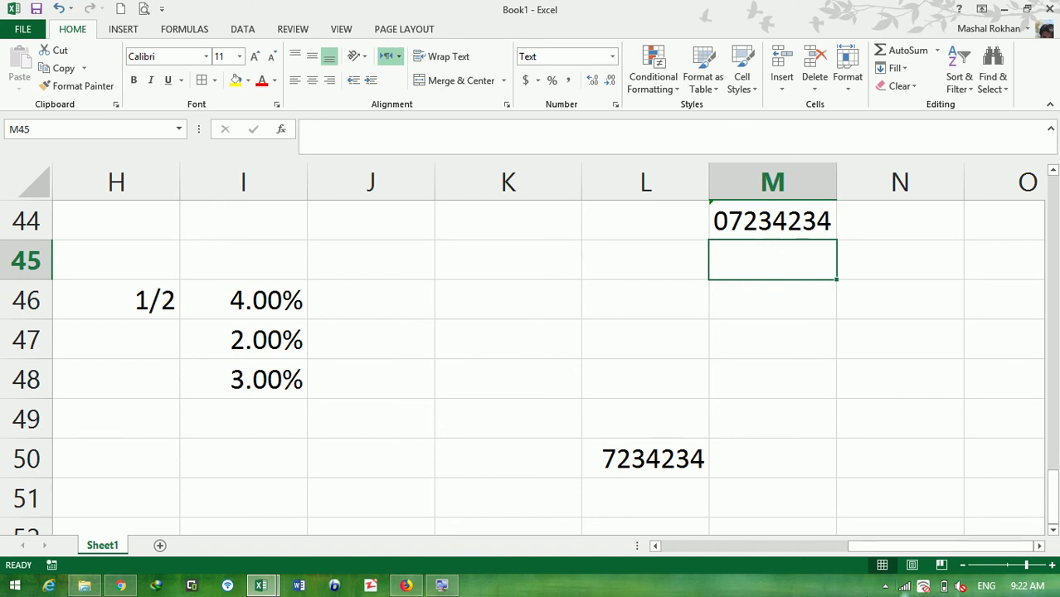
left_click(884, 587)
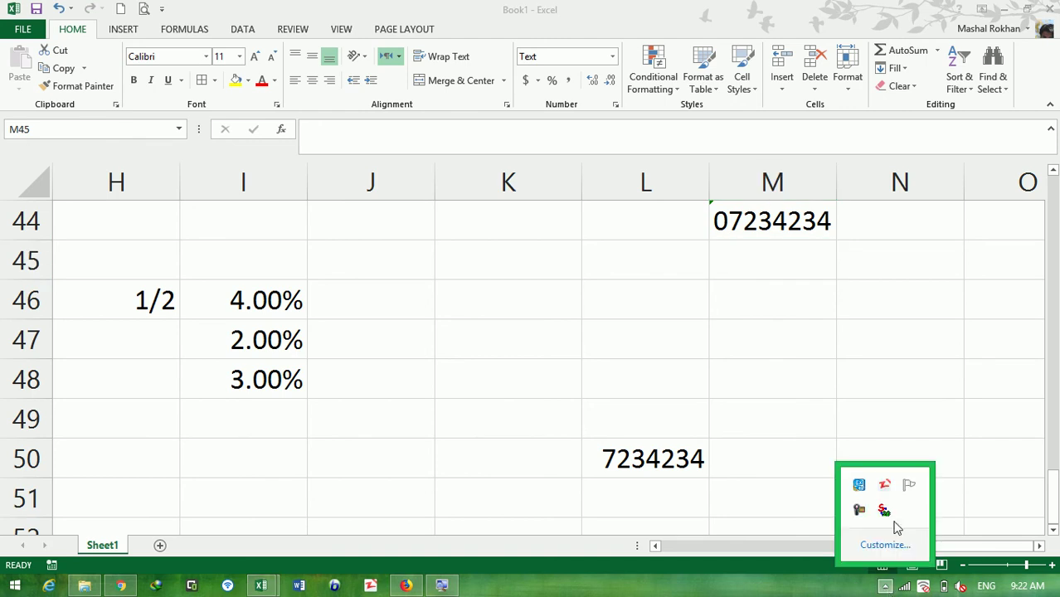
left_click(861, 510)
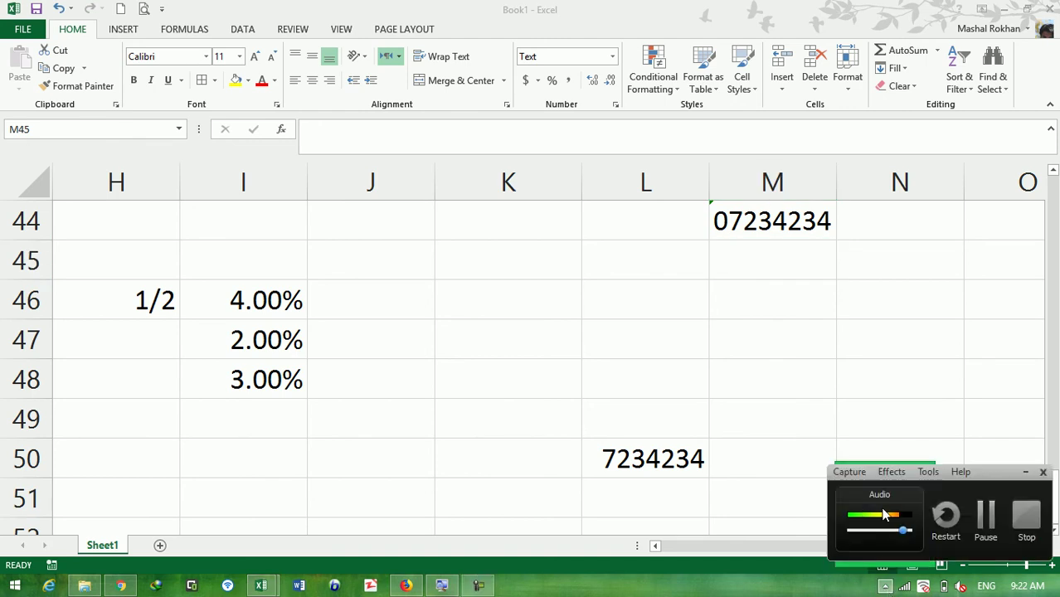